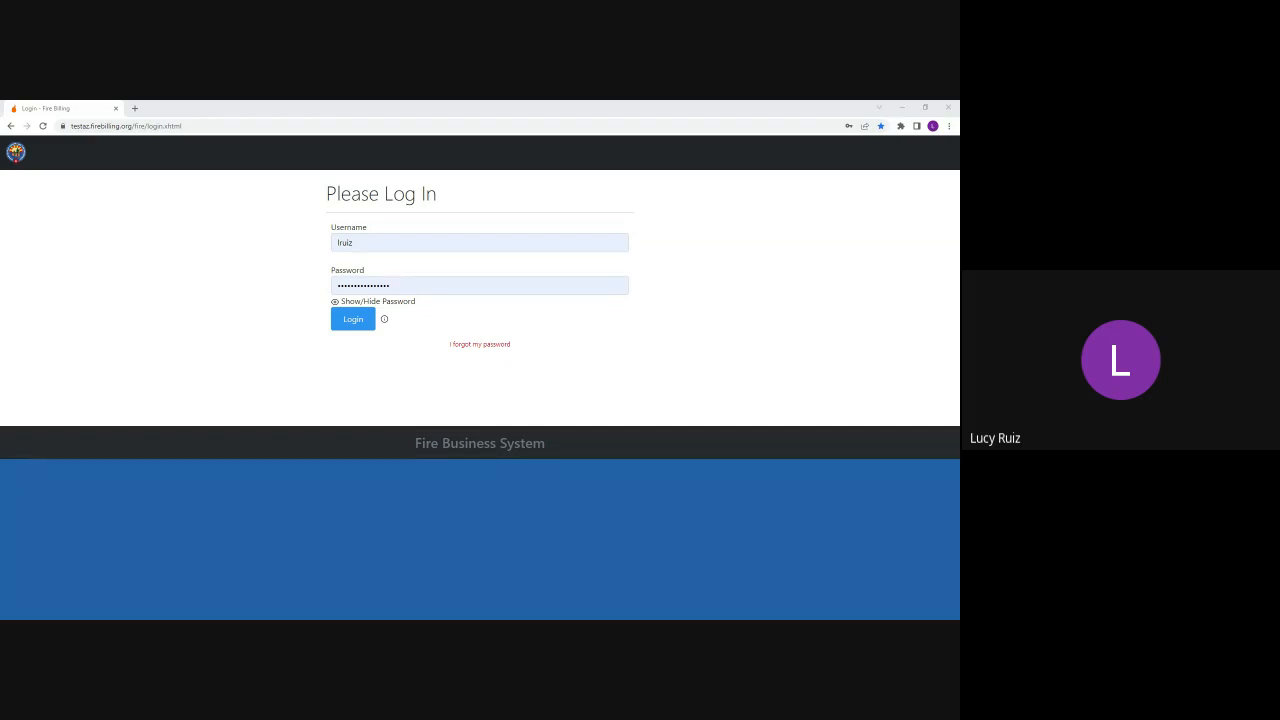
# - Log in with the prefilled credentials and switch to the Data Entry (TESTING Fire Department) role
pyautogui.click(356, 322)
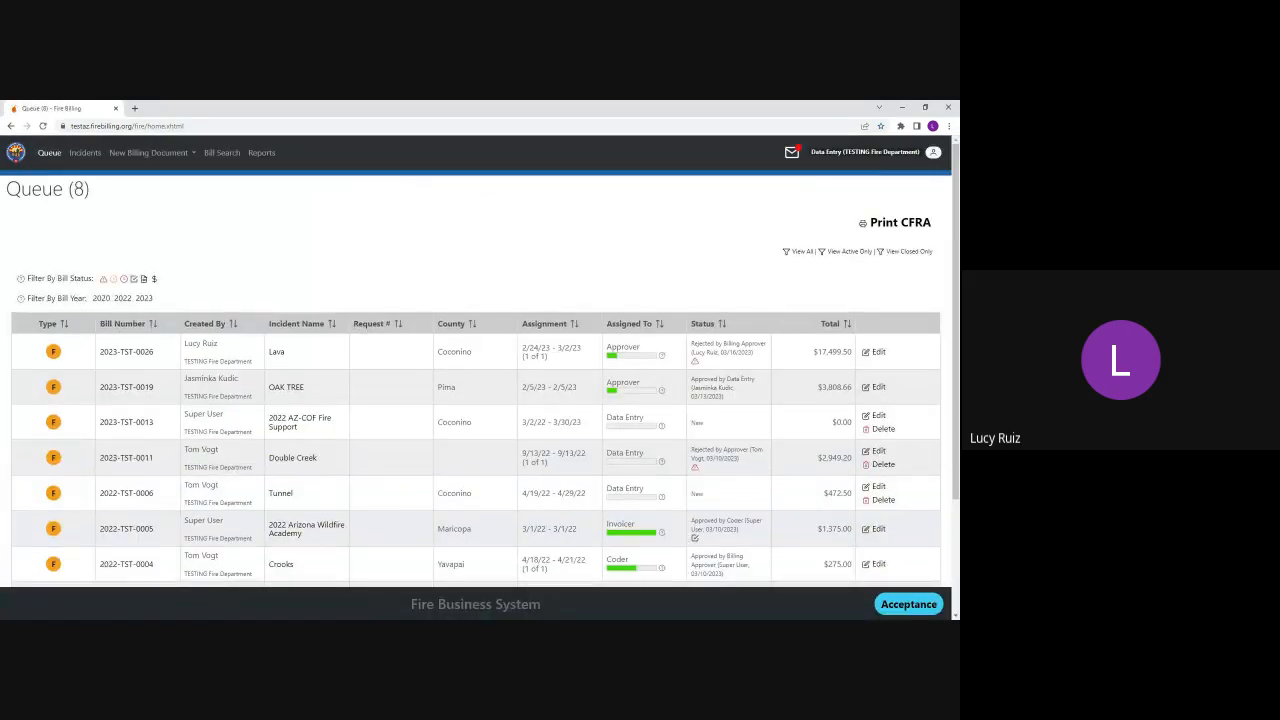
pyautogui.click(855, 154)
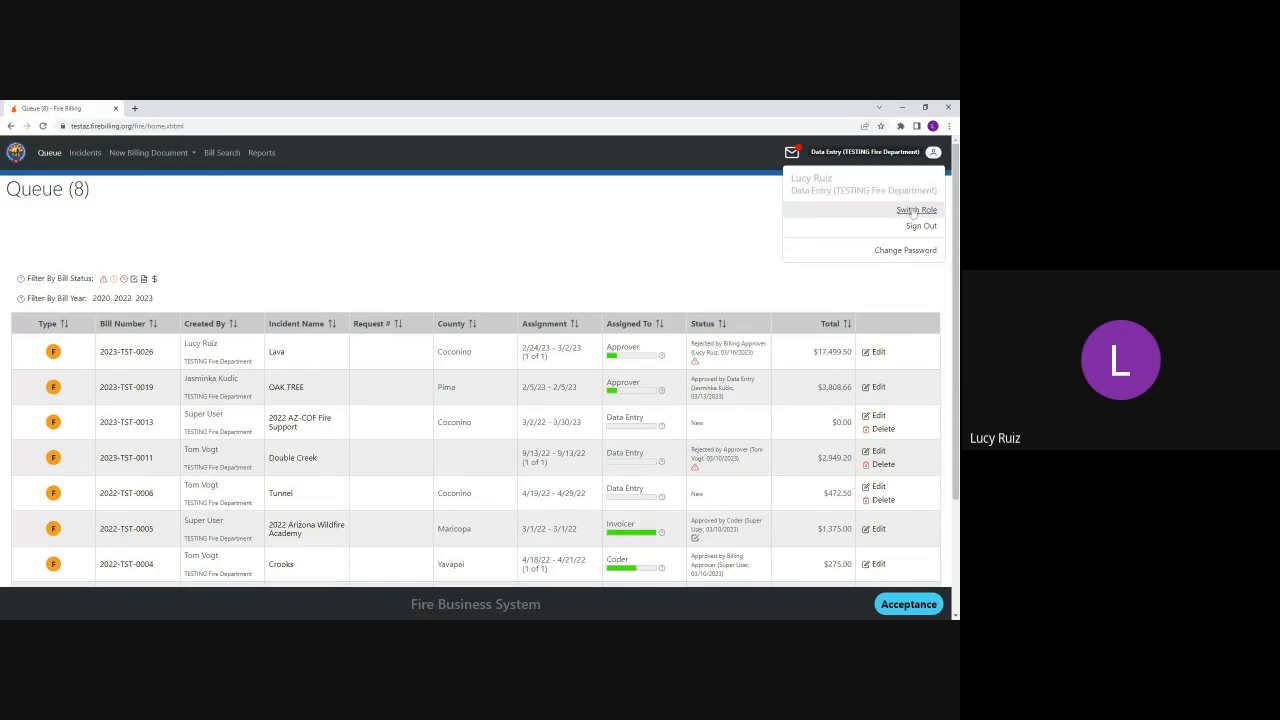
pyautogui.click(913, 211)
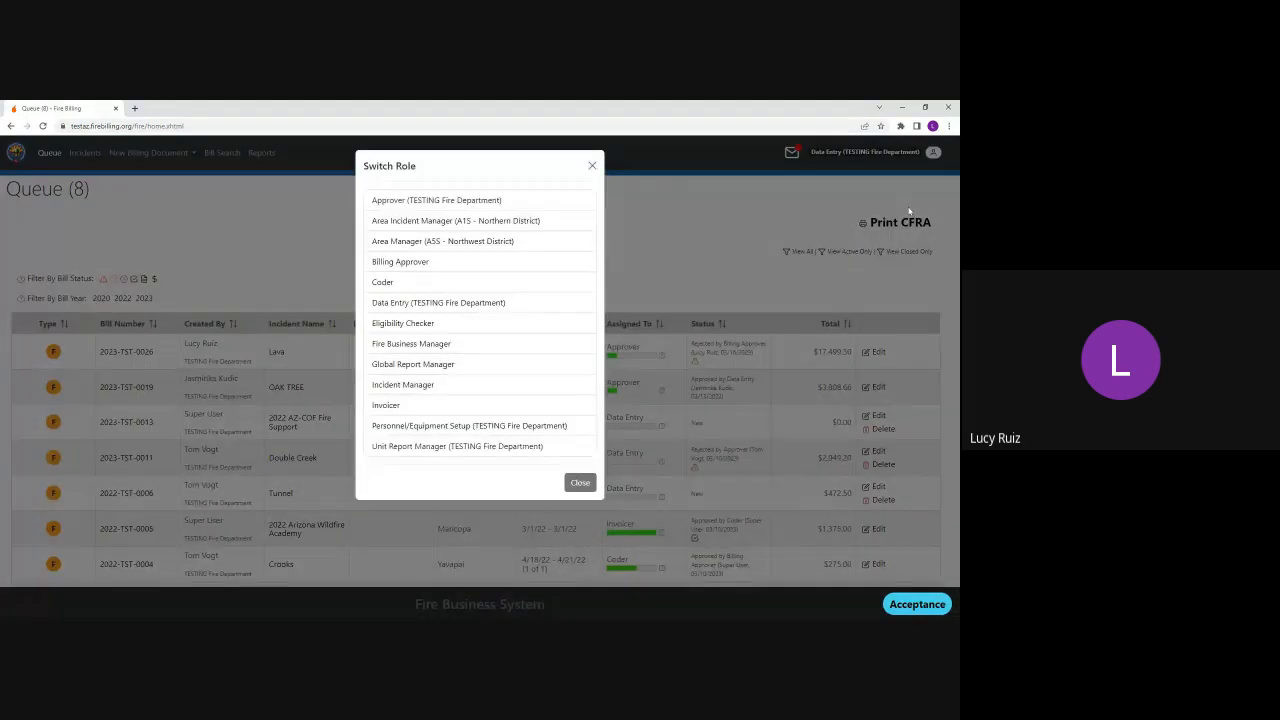
pyautogui.click(425, 303)
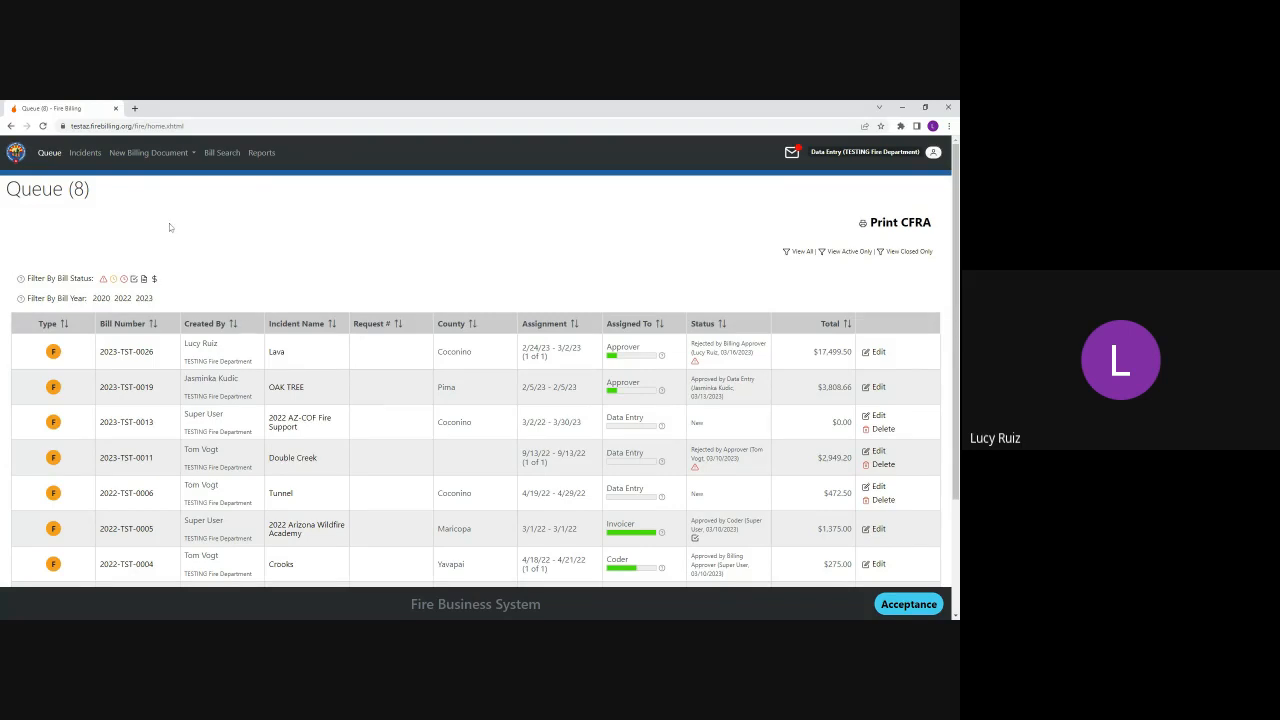
# - Create a new Fire billing document and select the incident Lava (AZSUP-000059) by searching for "lava"
pyautogui.click(172, 154)
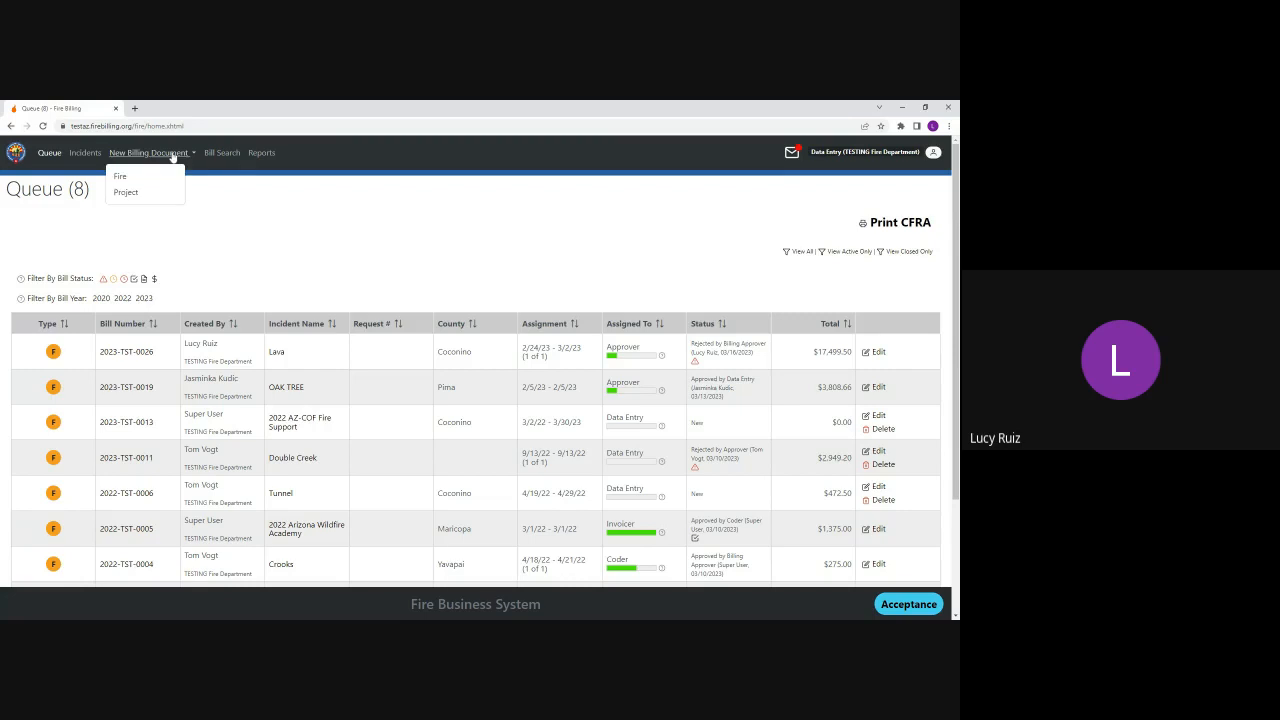
pyautogui.click(120, 178)
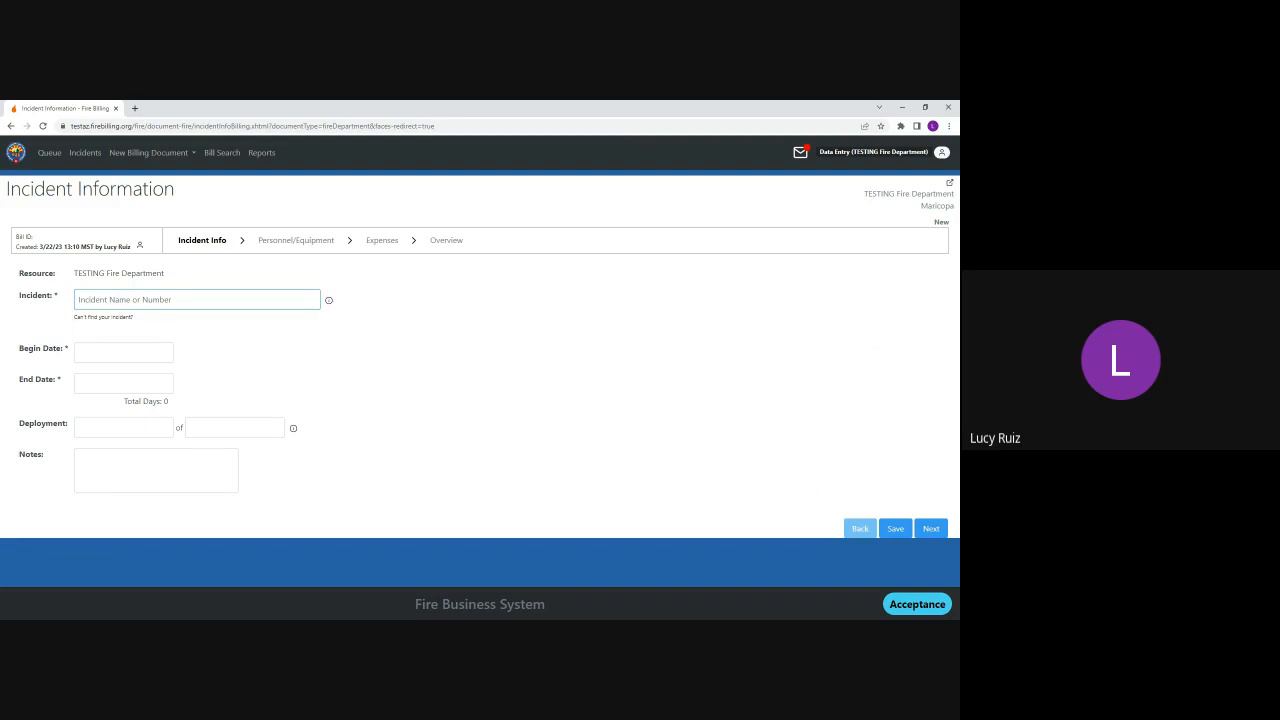
pyautogui.click(197, 300)
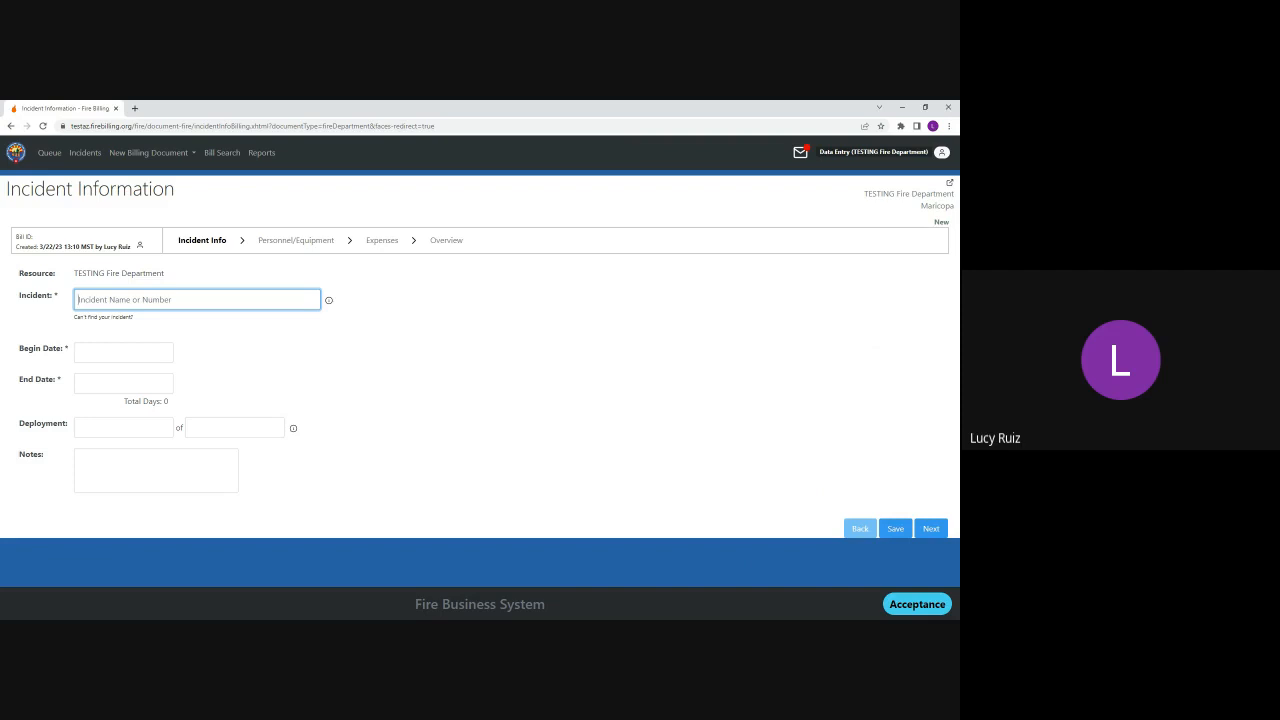
pyautogui.write('lava')
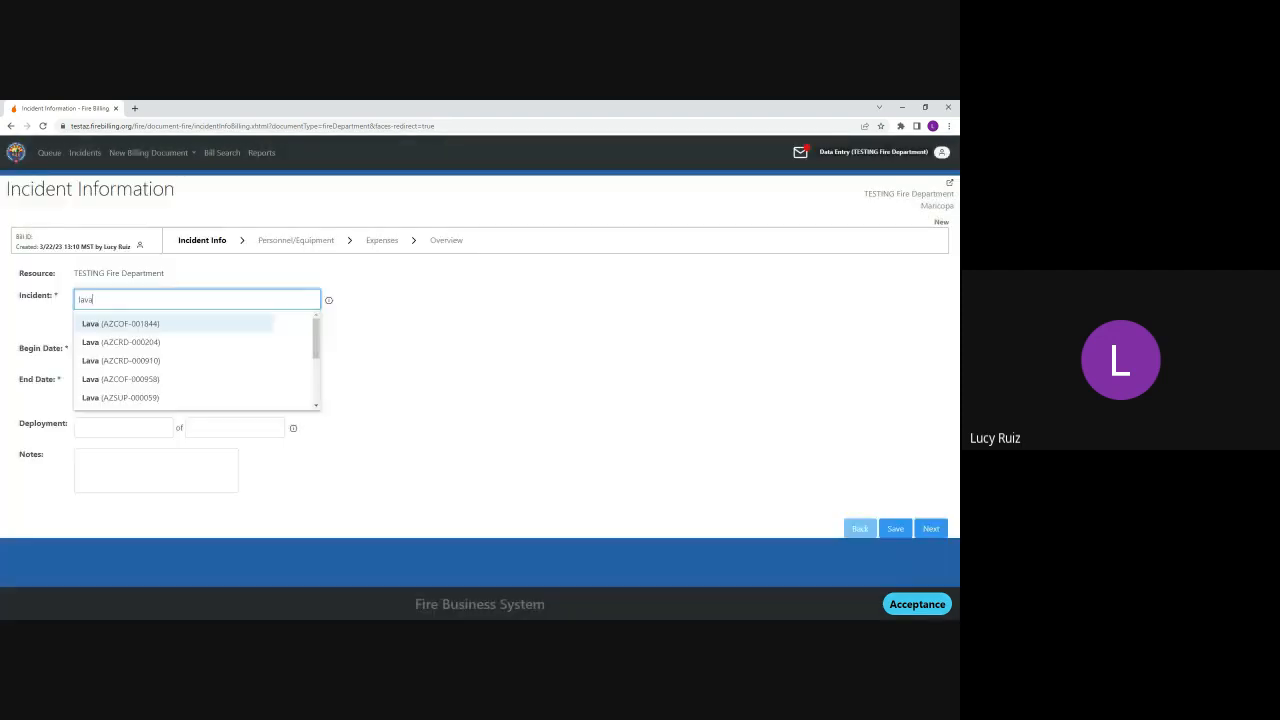
pyautogui.click(124, 398)
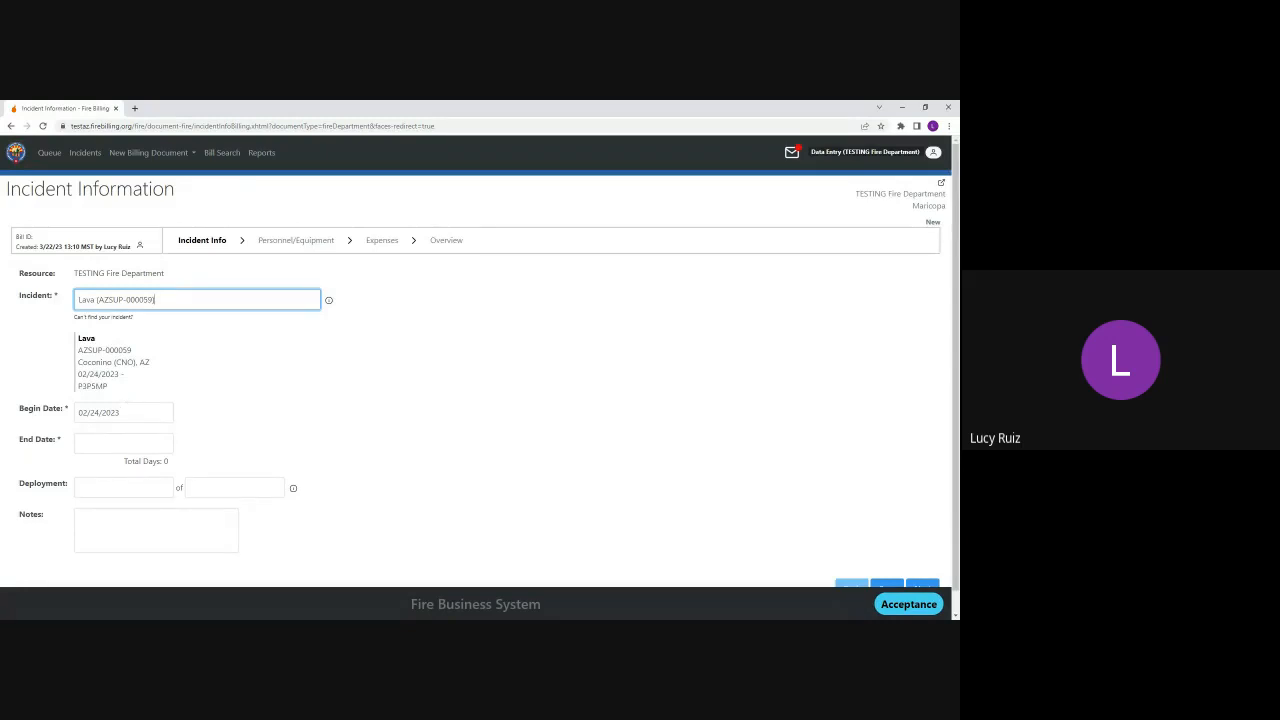
# - Replace the incident by searching for the number "azsup-00" and selecting Lava (AZSUP-000059)
pyautogui.moveTo(156, 300); pyautogui.dragTo(70, 317)
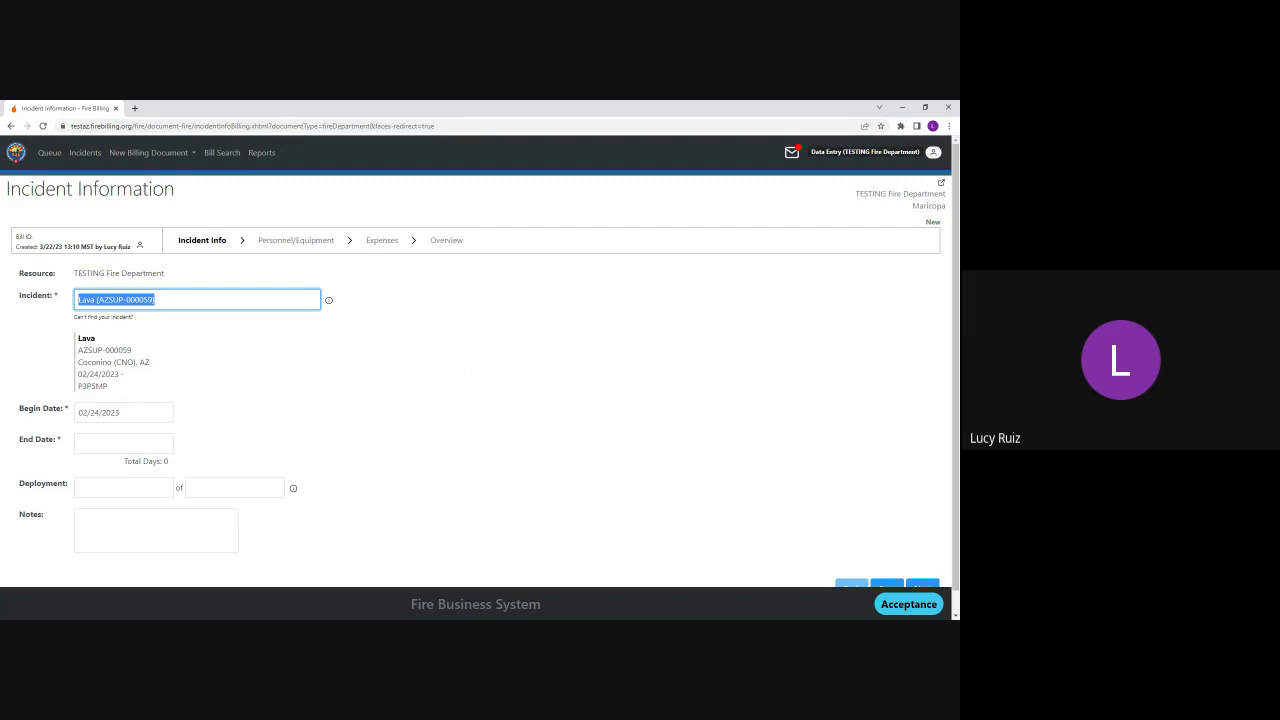
pyautogui.write('azs')
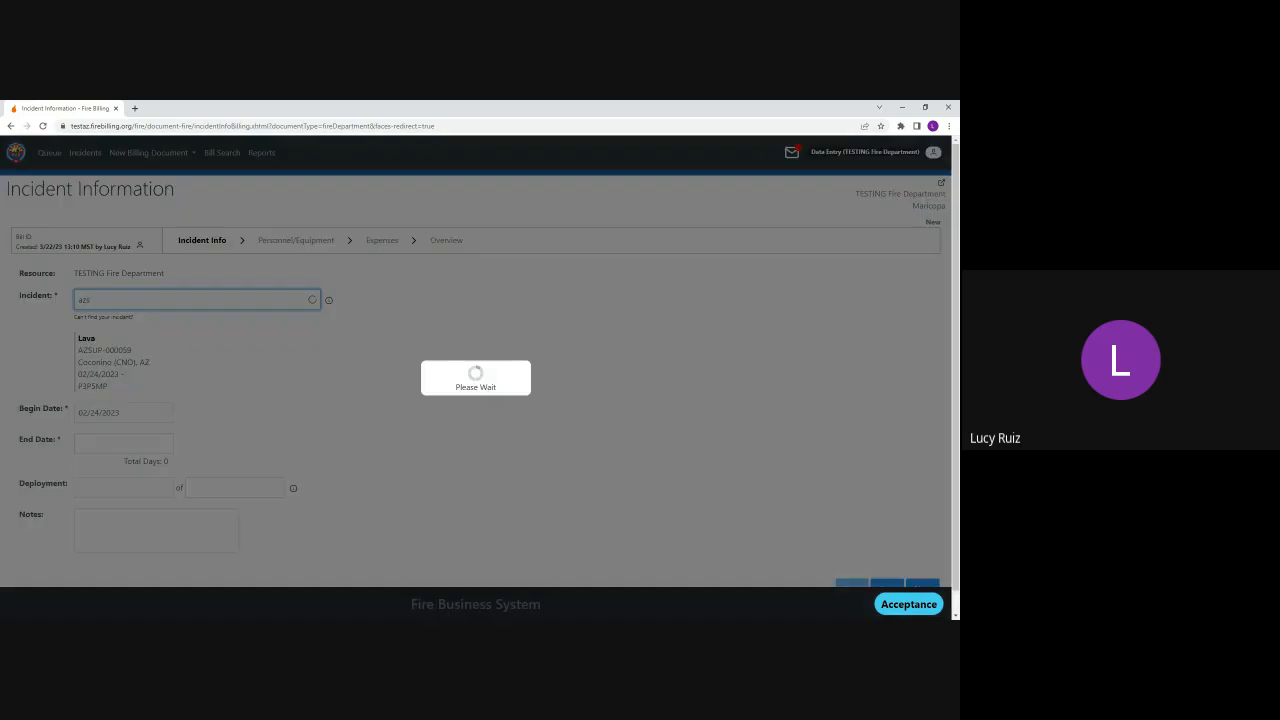
pyautogui.write('up')
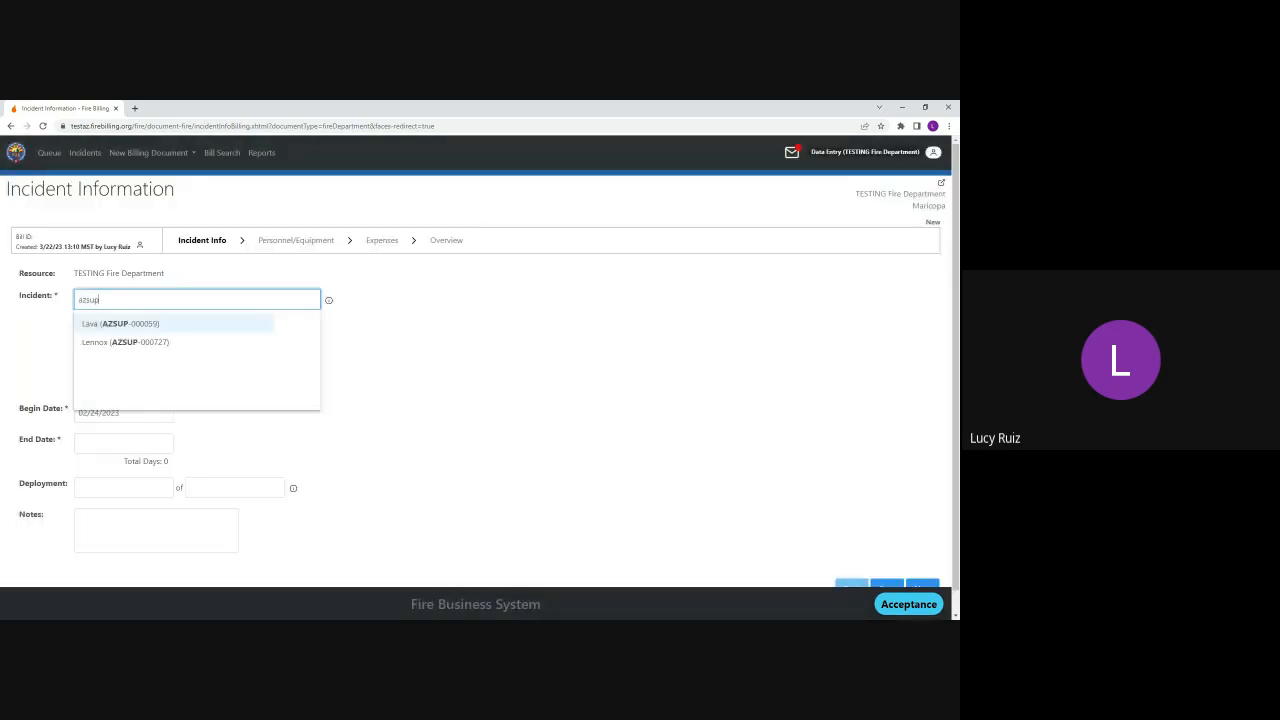
pyautogui.write('-00')
pyautogui.click(118, 323)
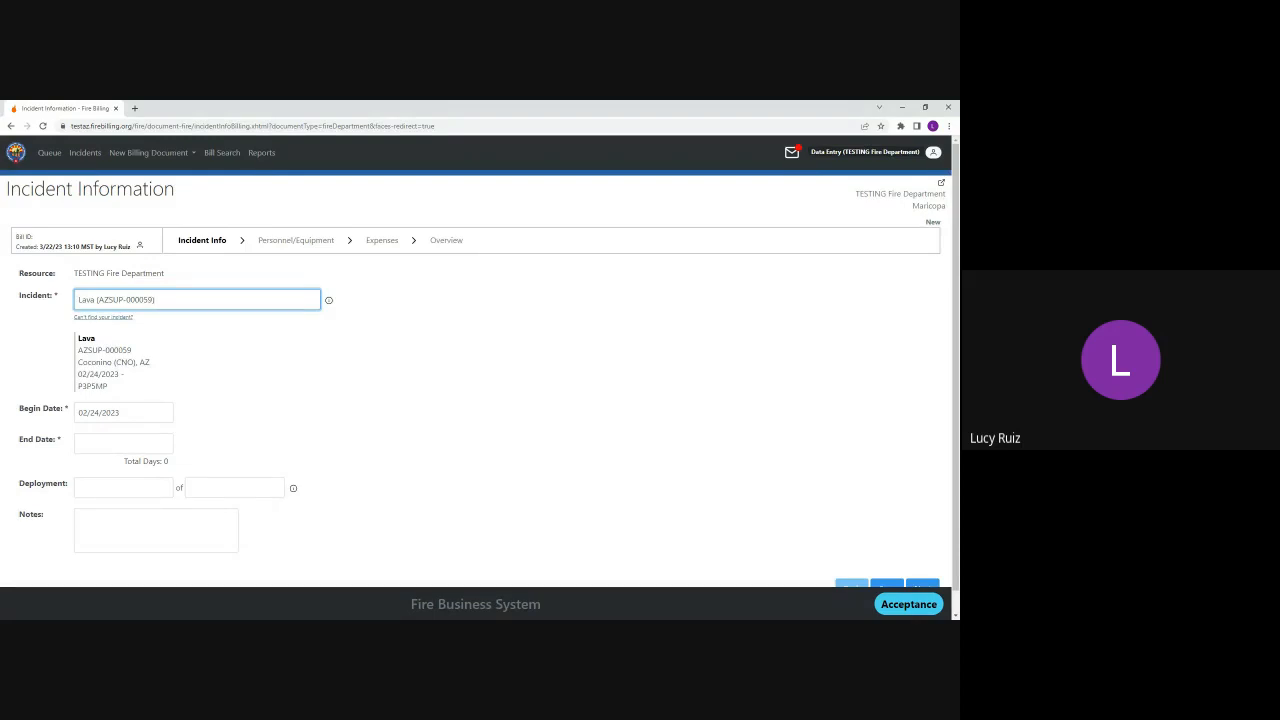
# - Add the out-of-state incident with year 2022 and number COR02-230001 through the national IRWIN search
pyautogui.click(92, 319)
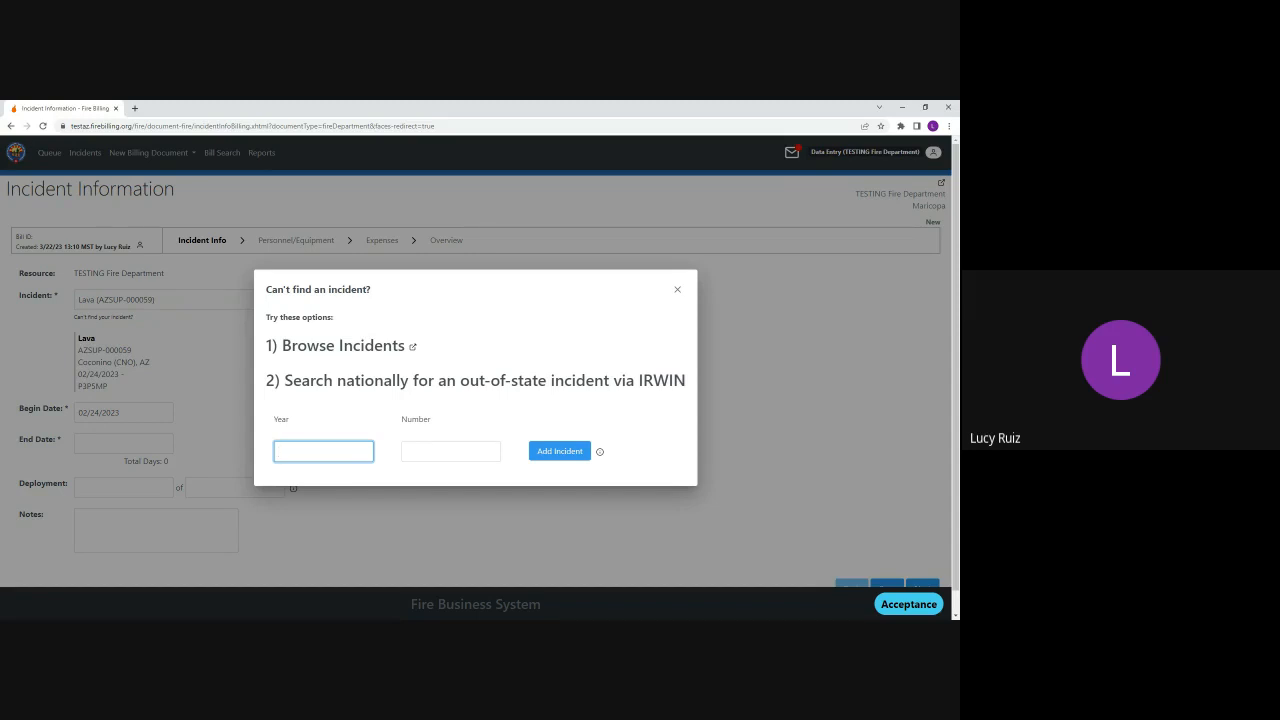
pyautogui.write('2022')
pyautogui.click(451, 452)
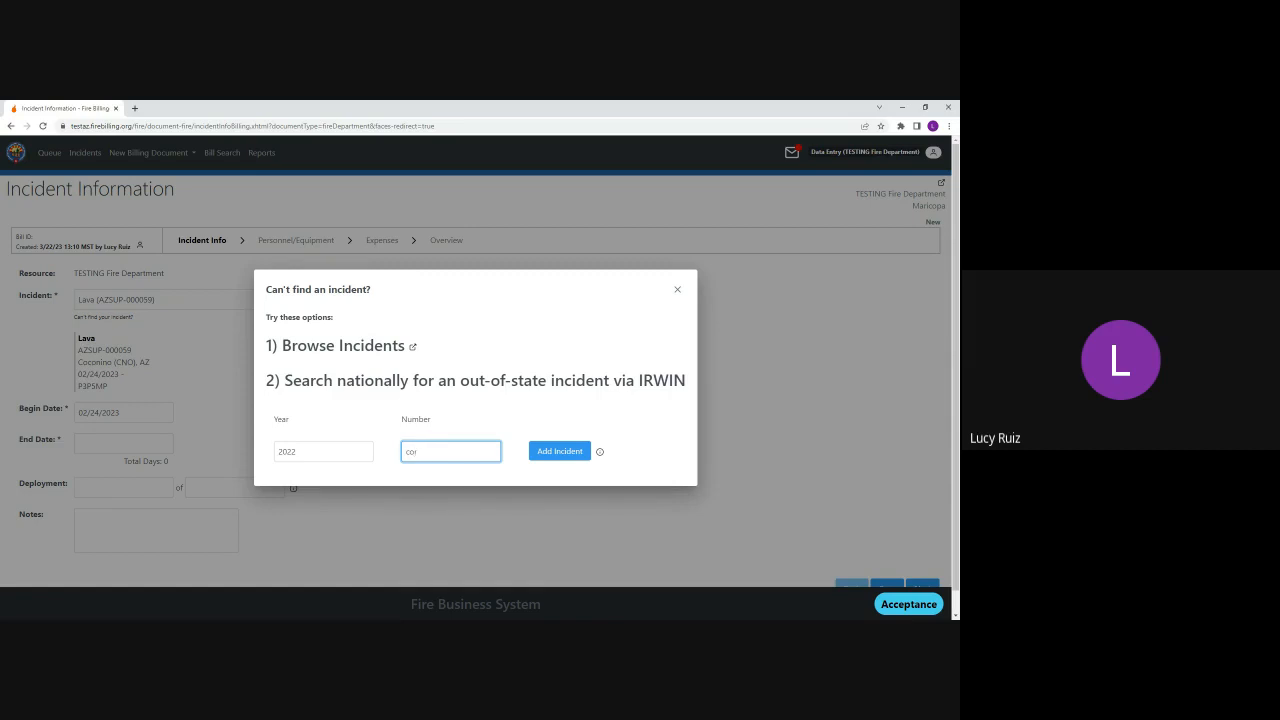
pyautogui.write('2-230001')
pyautogui.click(561, 451)
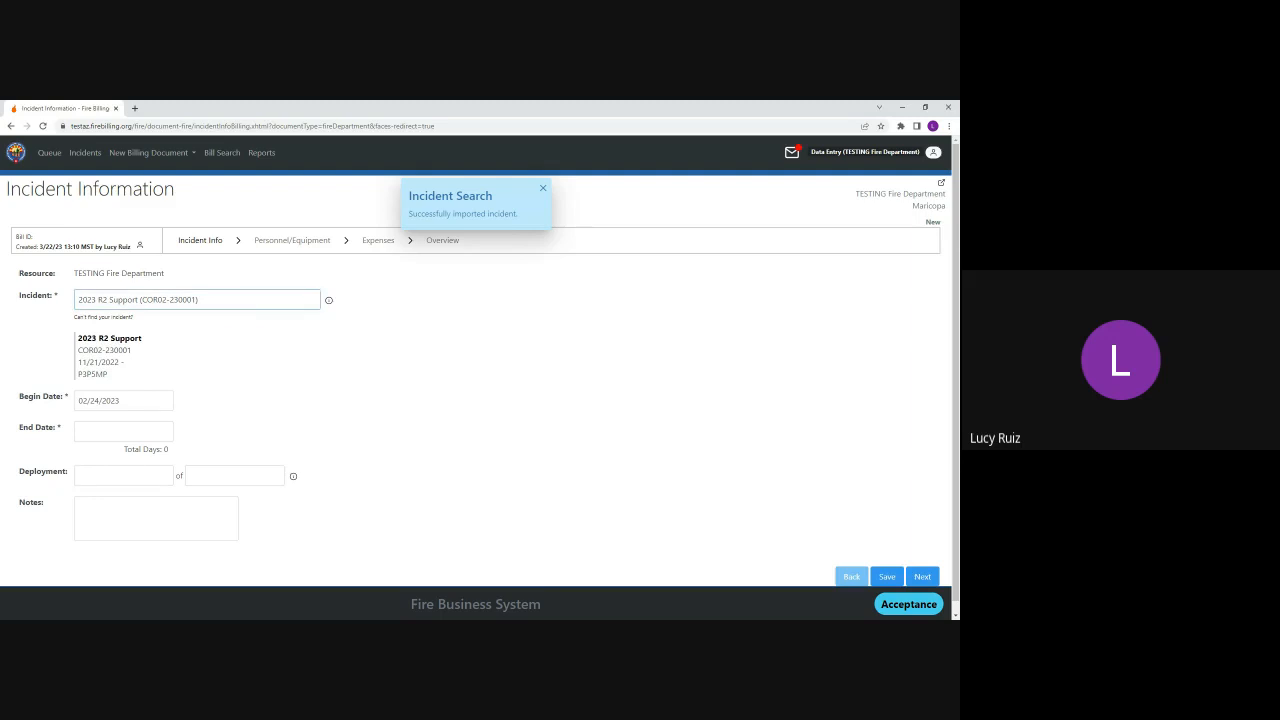
# - Change the bill's incident back to Lava (AZSUP-000059) by searching for "lava"
pyautogui.moveTo(208, 300); pyautogui.dragTo(48, 319)
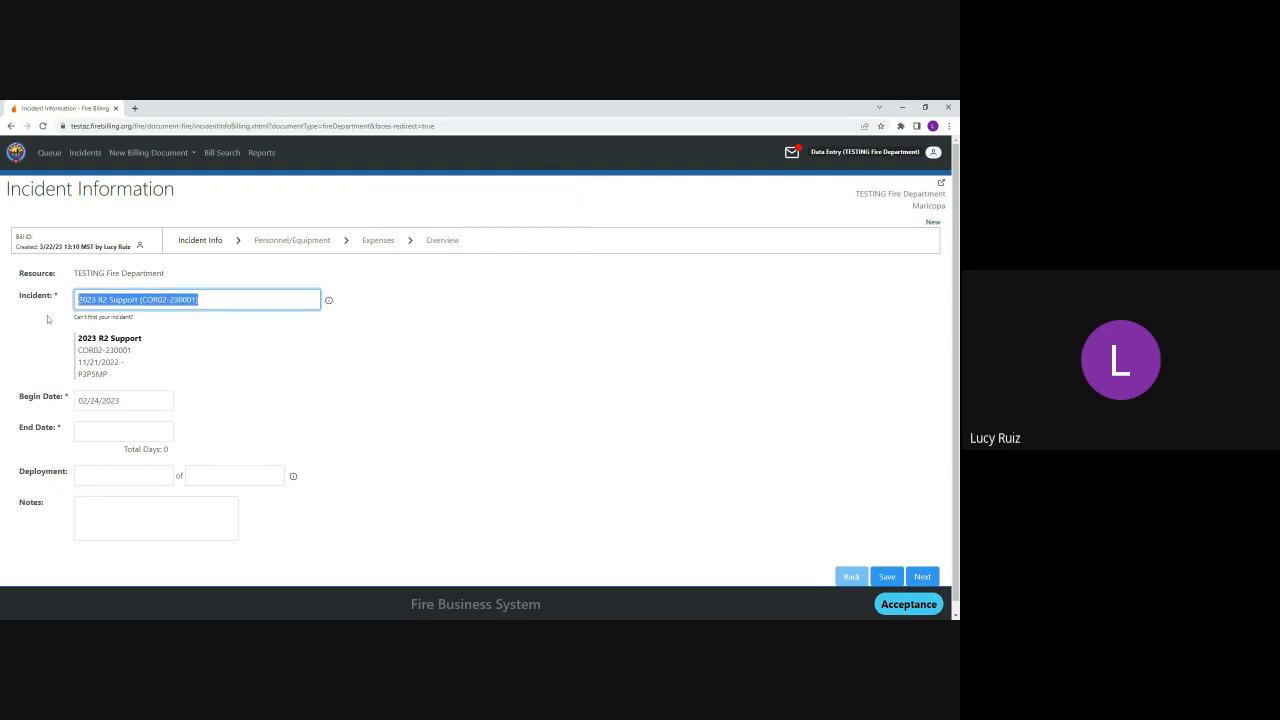
pyautogui.write('lava')
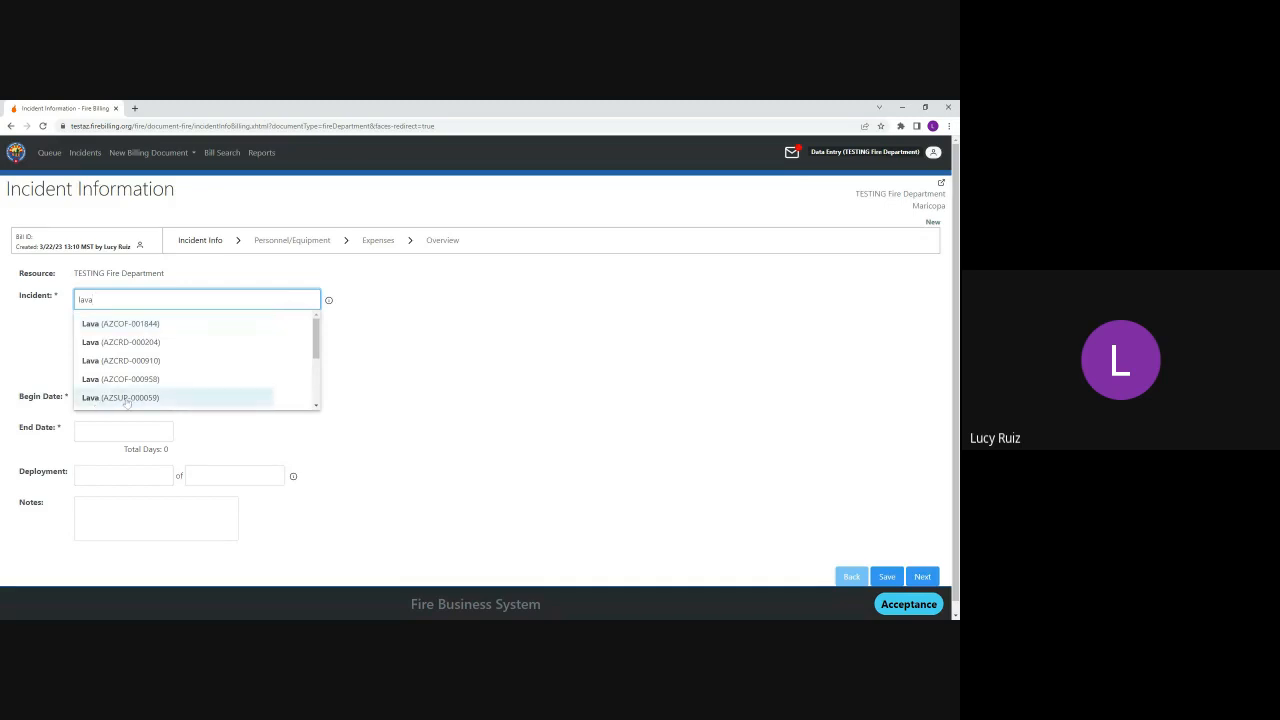
pyautogui.click(126, 399)
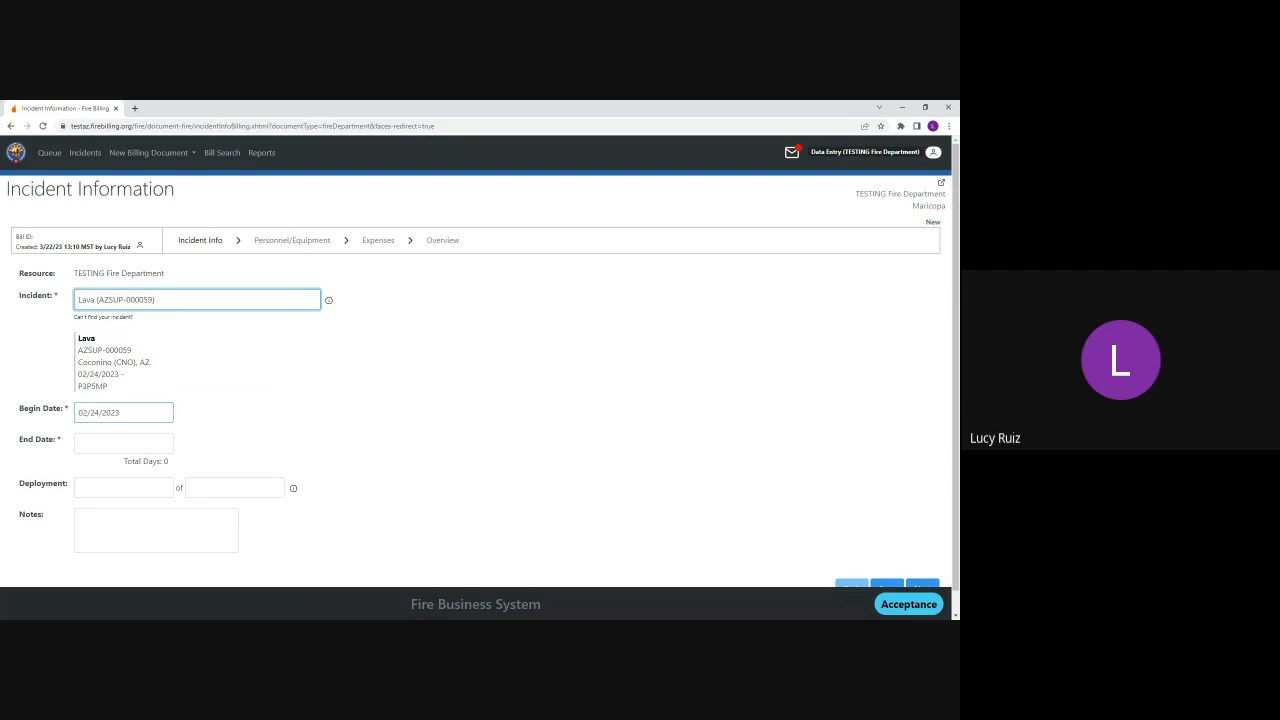
# - Set the bill's begin date to 02/24/2023 and its end date to 03/02/2023
pyautogui.click(124, 412)
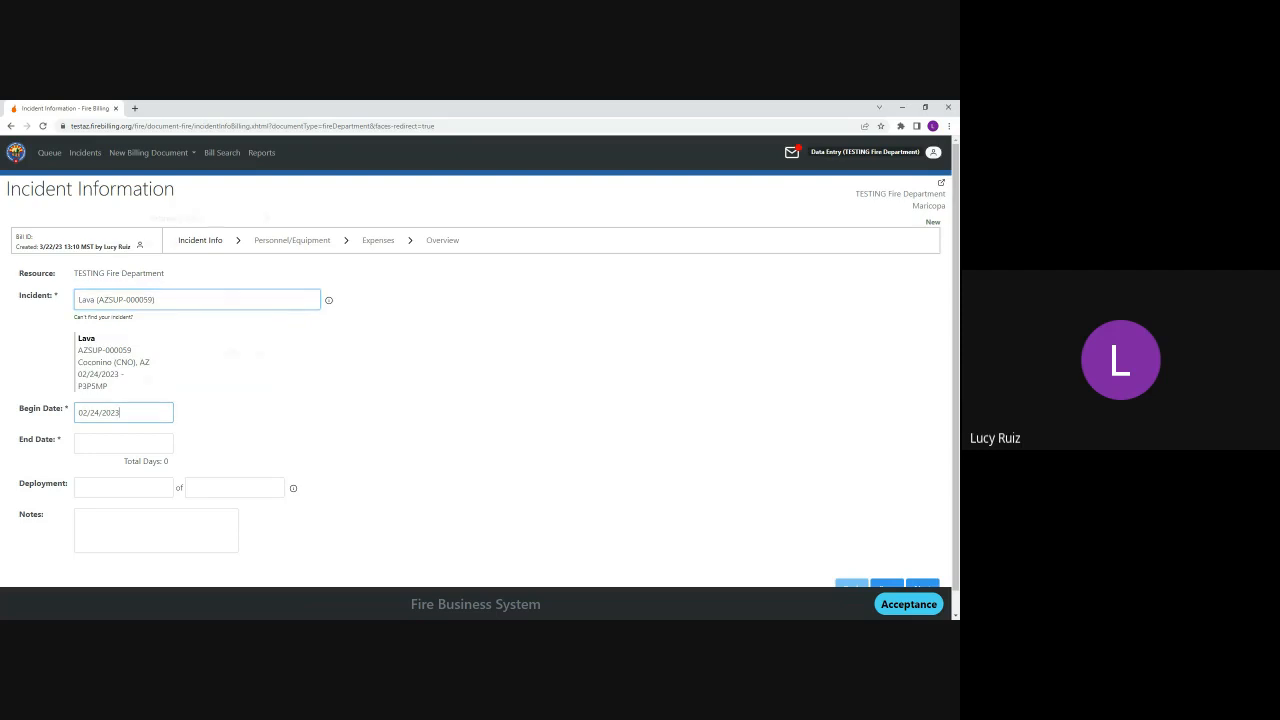
pyautogui.moveTo(124, 412); pyautogui.dragTo(77, 412)
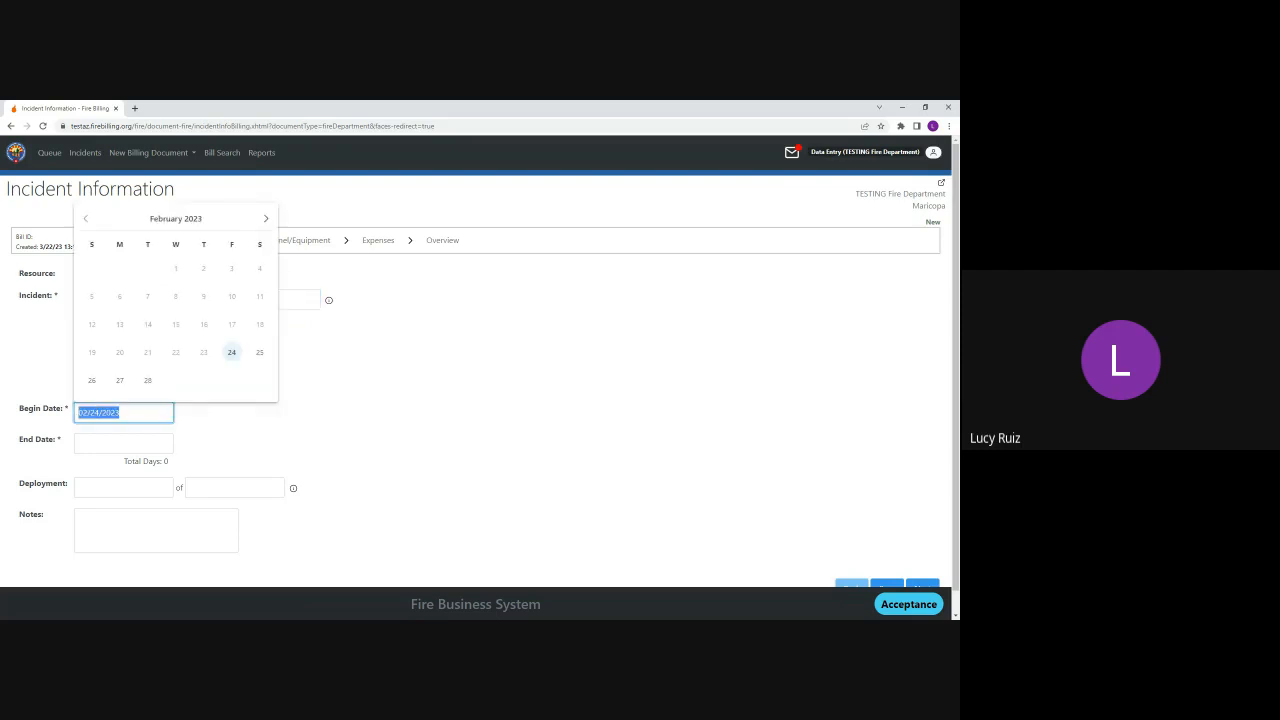
pyautogui.click(124, 412)
pyautogui.click(232, 353)
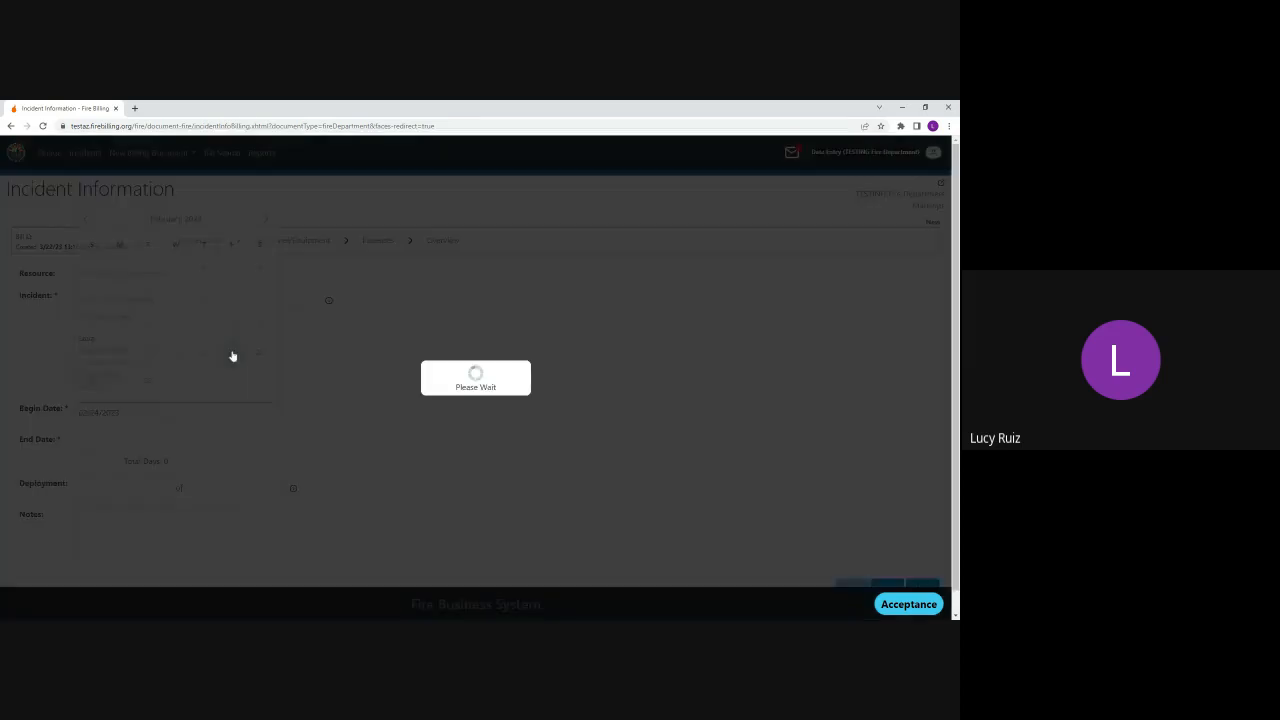
pyautogui.press('Tab')
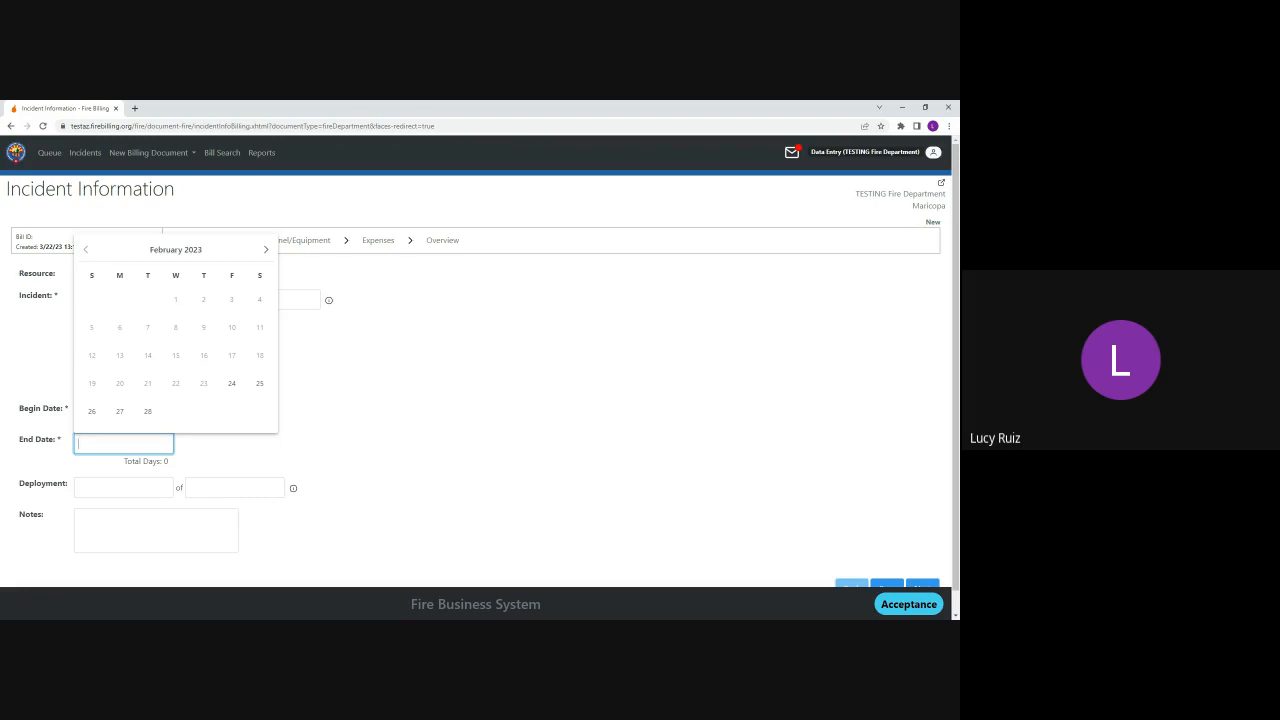
pyautogui.write('03/02/2023')
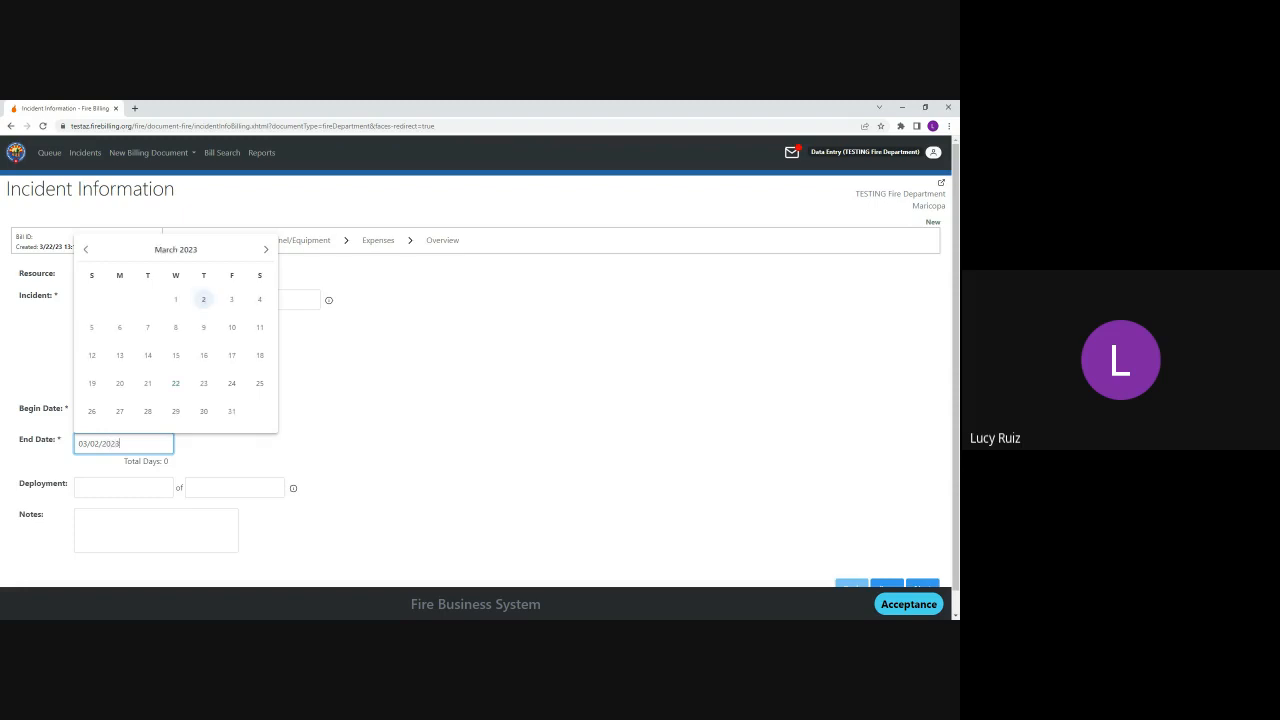
# - Set the deployment to 1 of 1 and save the incident information
pyautogui.click(87, 490)
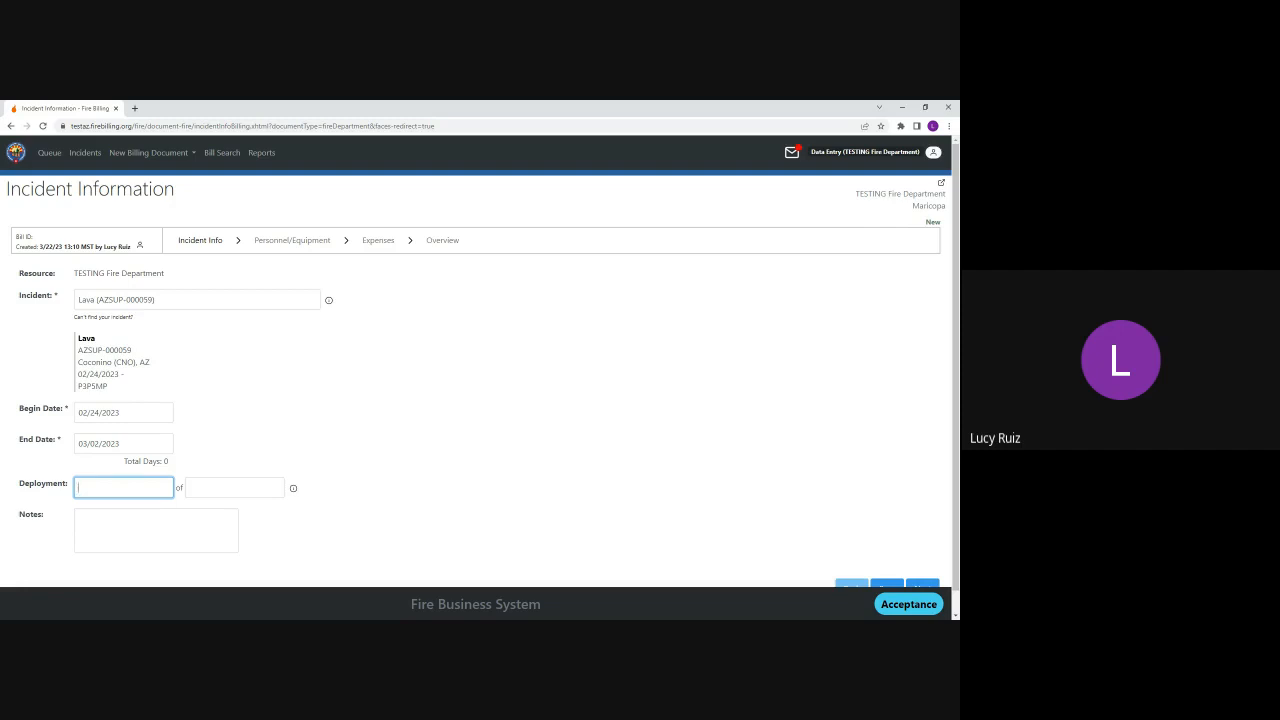
pyautogui.write('1')
pyautogui.press('Tab')
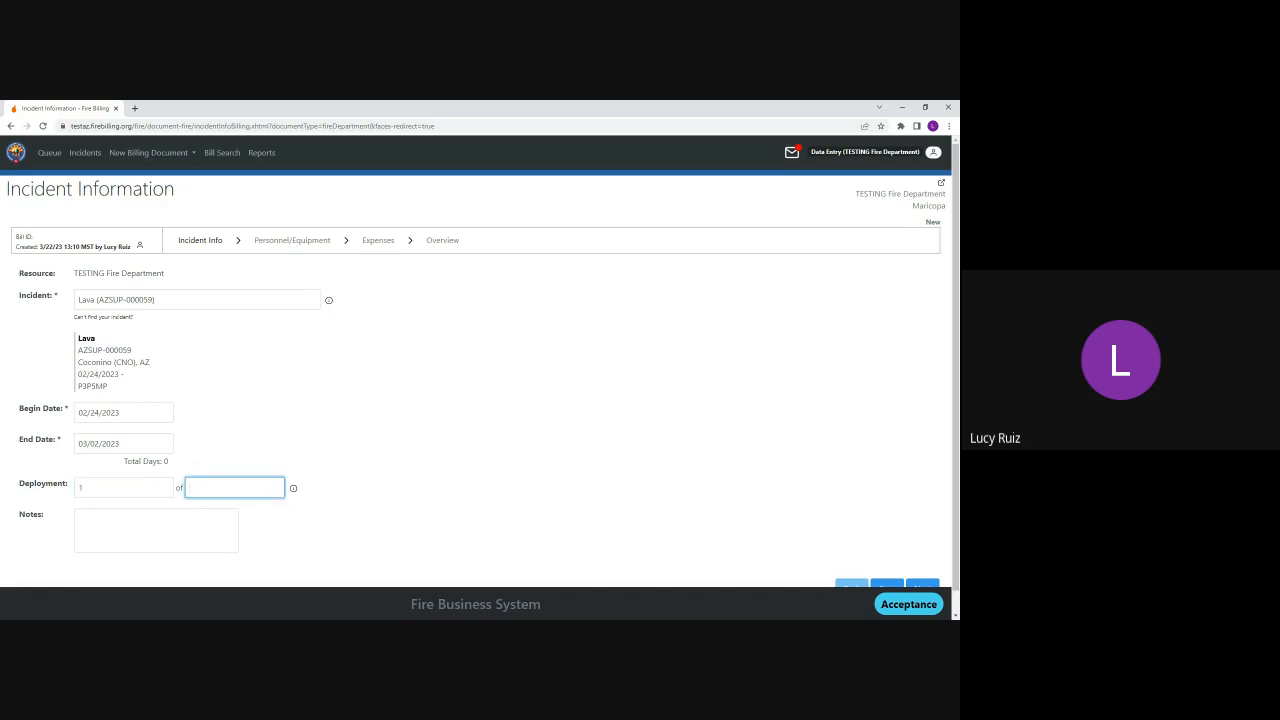
pyautogui.write('1')
pyautogui.scroll(-1, 563, 336)
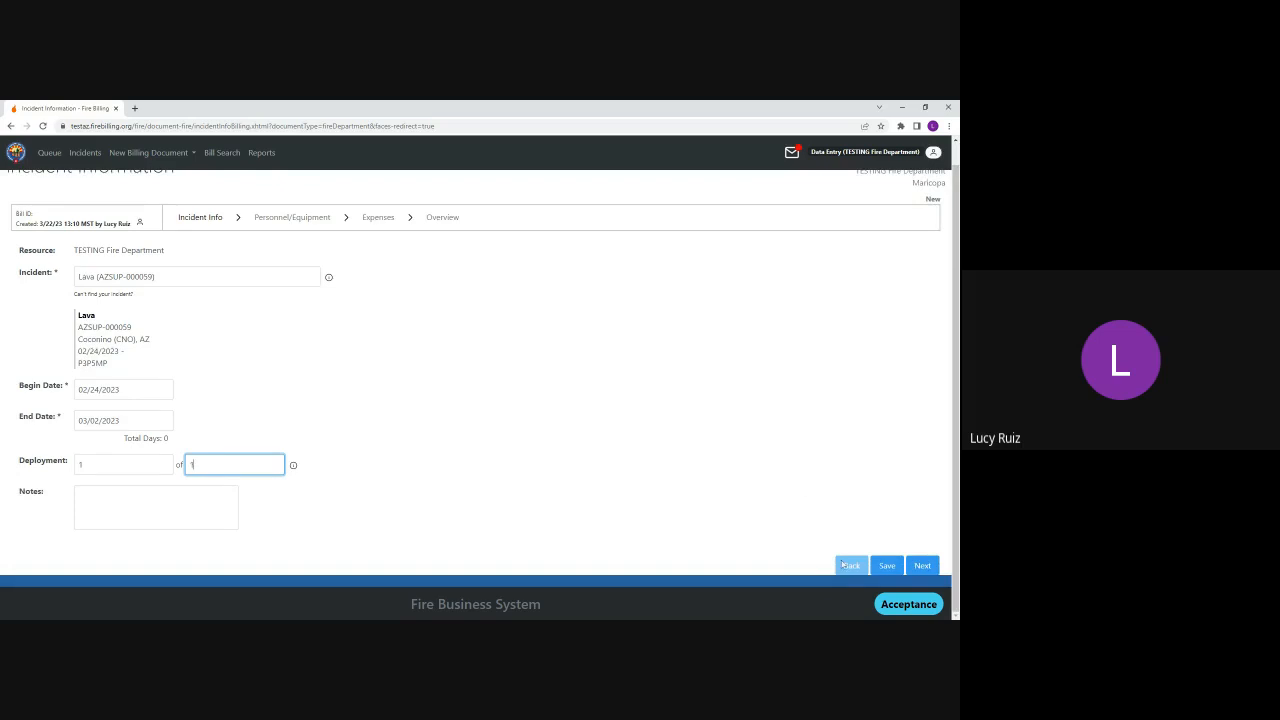
pyautogui.click(888, 566)
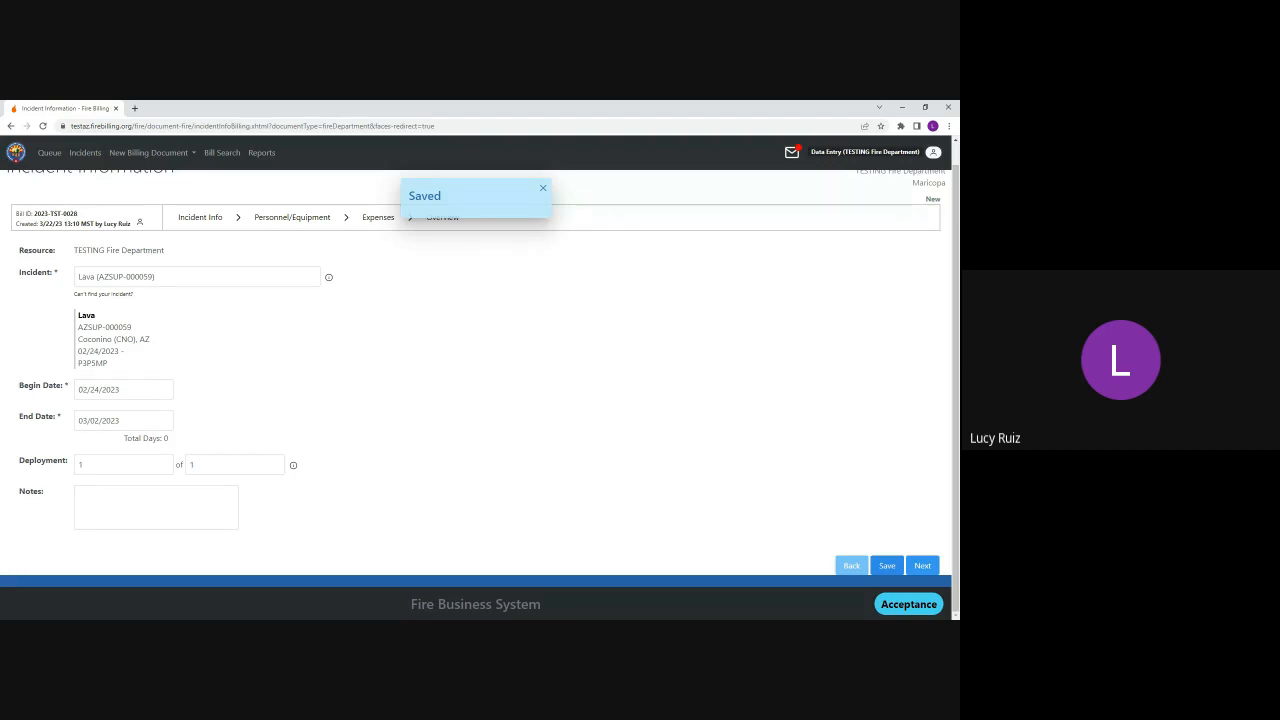
# - Continue to the Personnel/Equipment stage and add Engine 1 (TYPE 1 ENGINE) as equipment
pyautogui.click(922, 566)
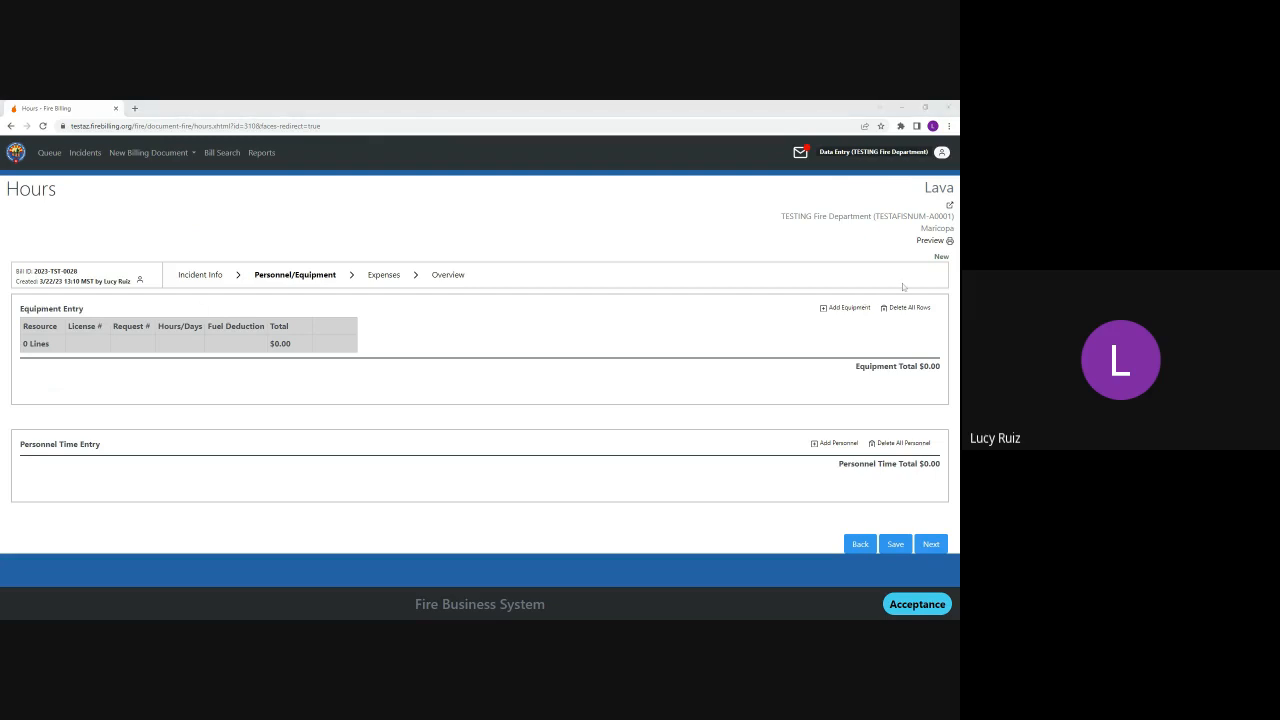
pyautogui.click(848, 310)
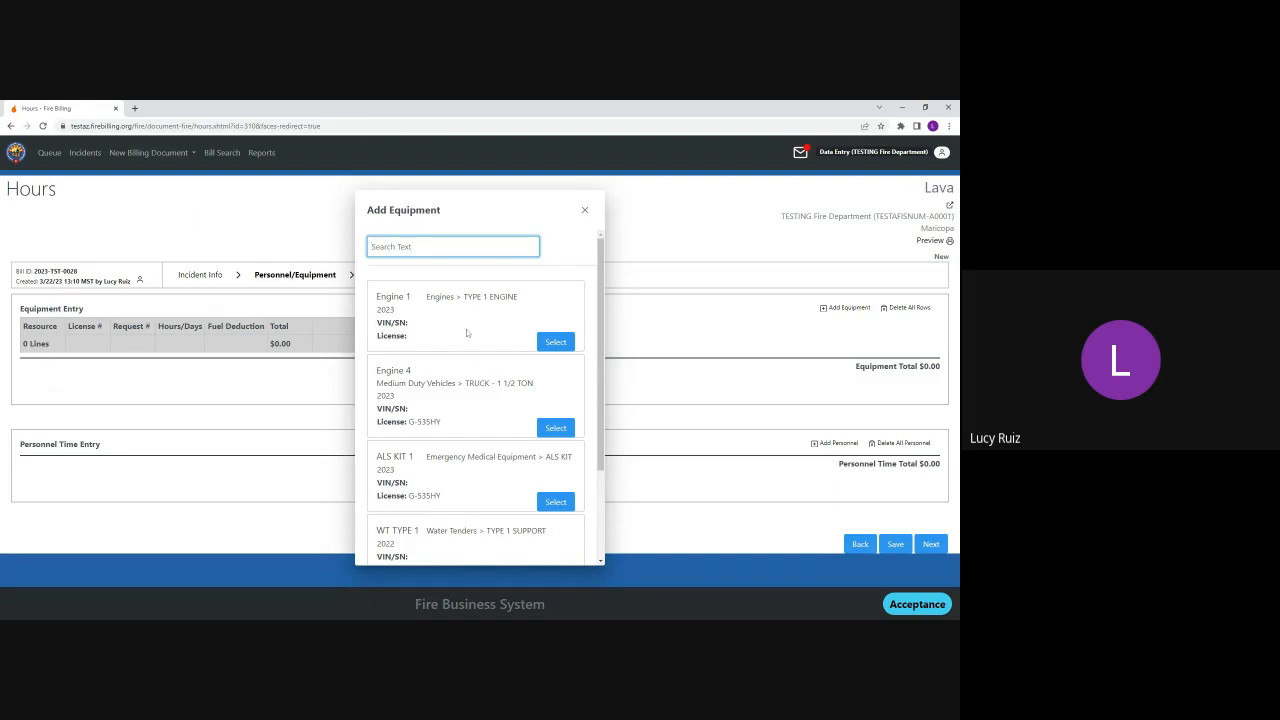
pyautogui.click(549, 342)
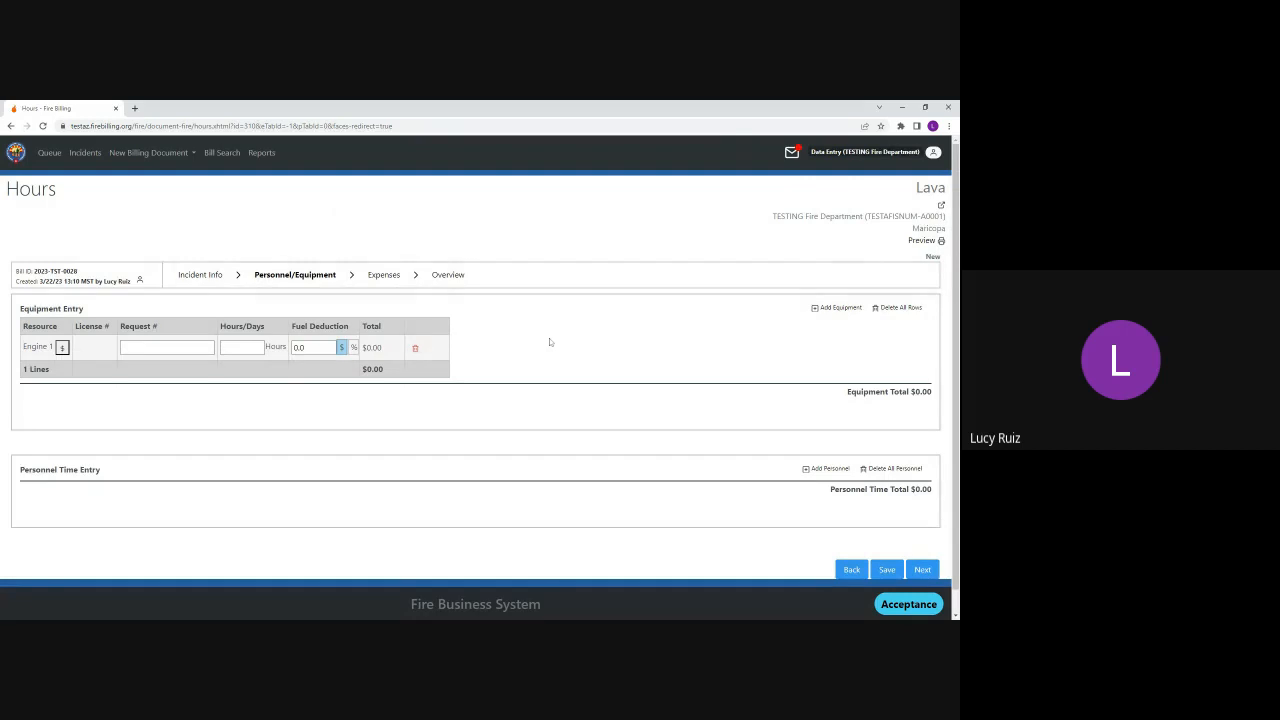
# - Enter request number E-1 and 112 hours for Engine 1, and save the equipment entry
pyautogui.click(167, 348)
pyautogui.write('E-1')
pyautogui.click(242, 348)
pyautogui.write('112')
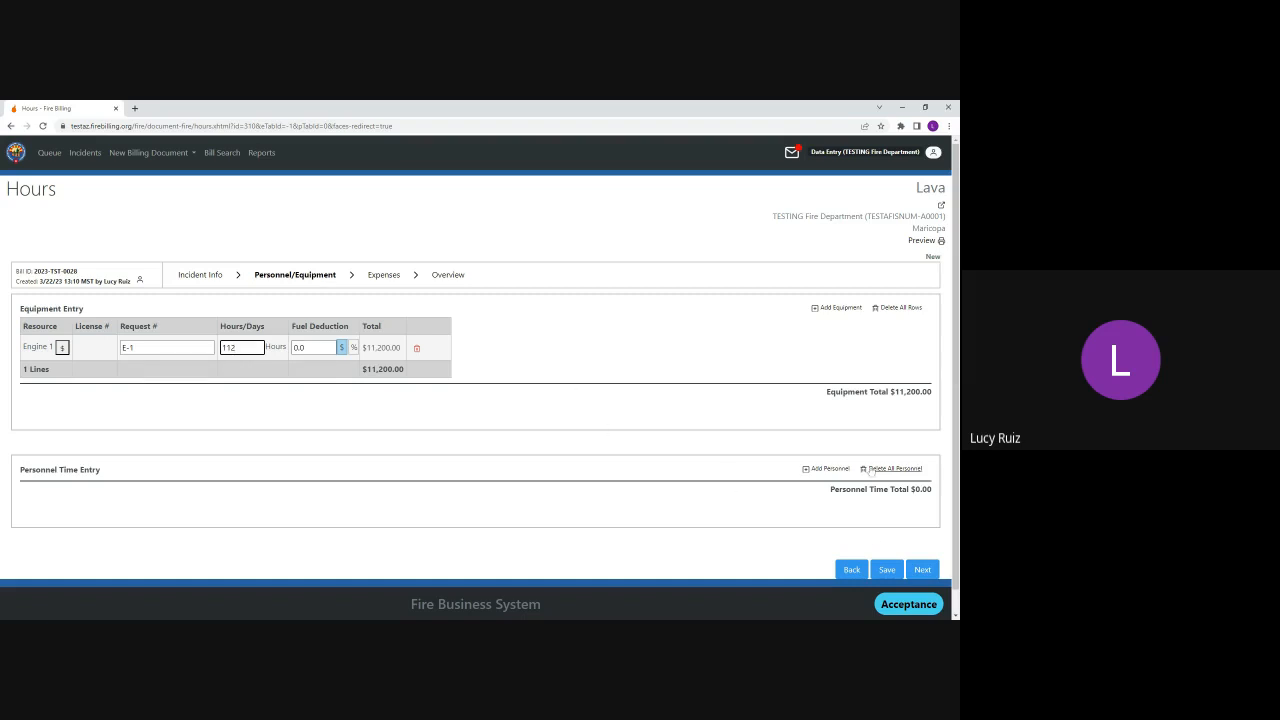
pyautogui.click(882, 571)
# - Add Employee 1FF to the personnel time entry
pyautogui.scroll(-1, 502, 410)
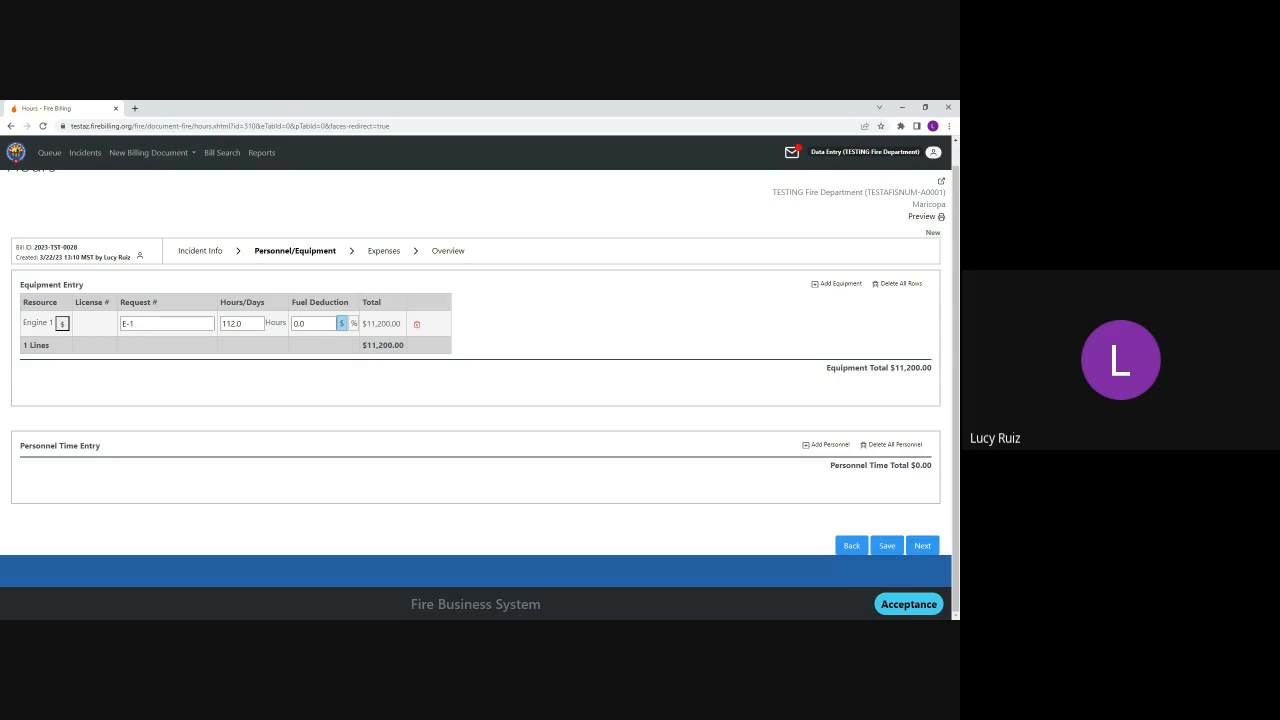
pyautogui.click(828, 445)
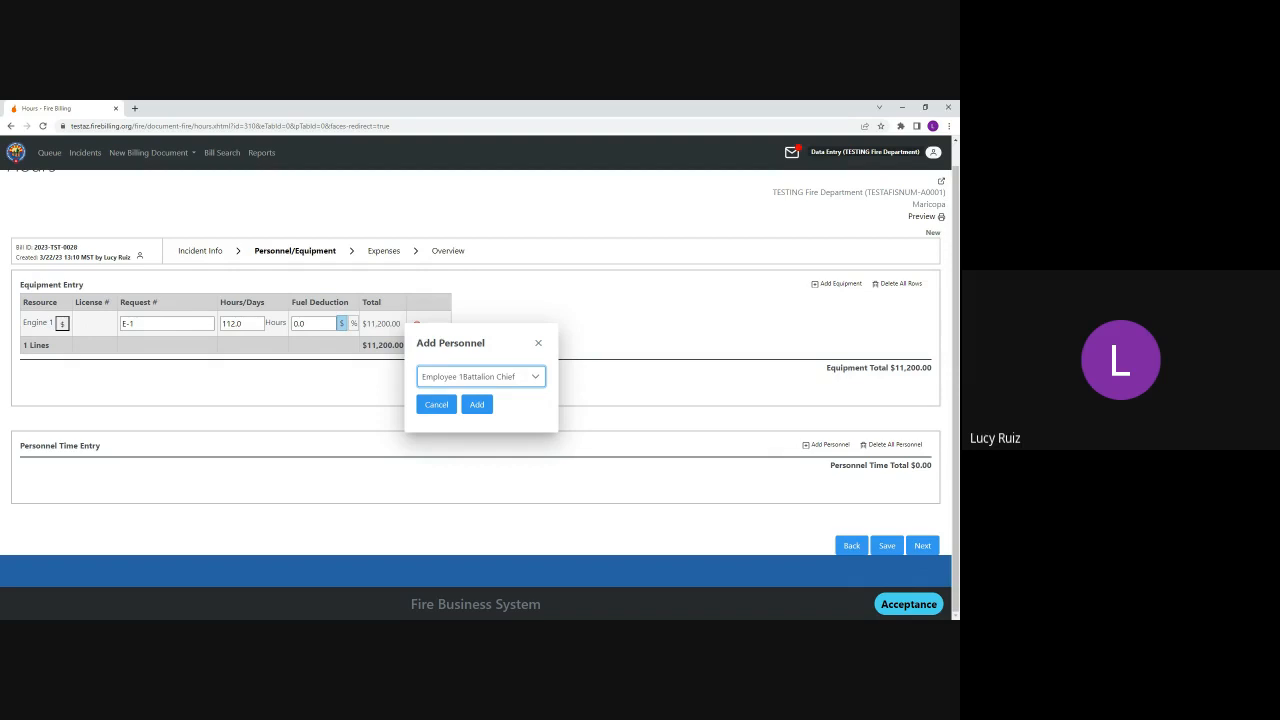
pyautogui.click(536, 377)
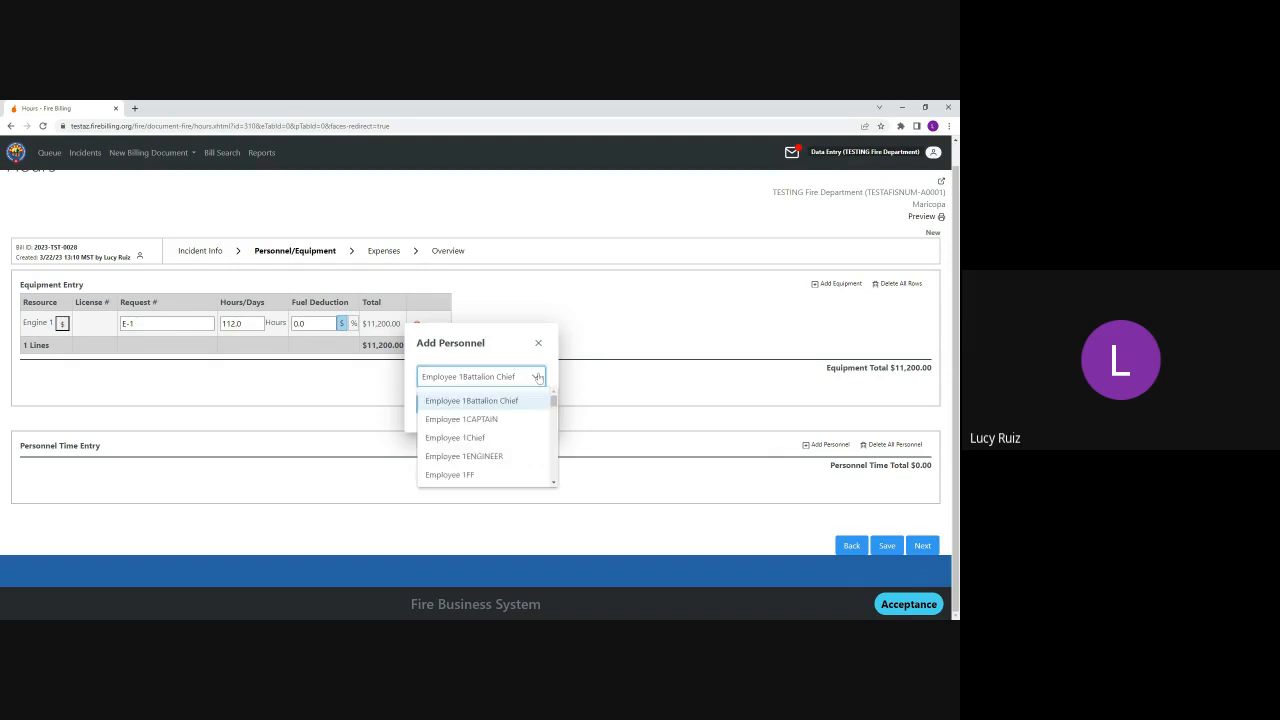
pyautogui.click(509, 480)
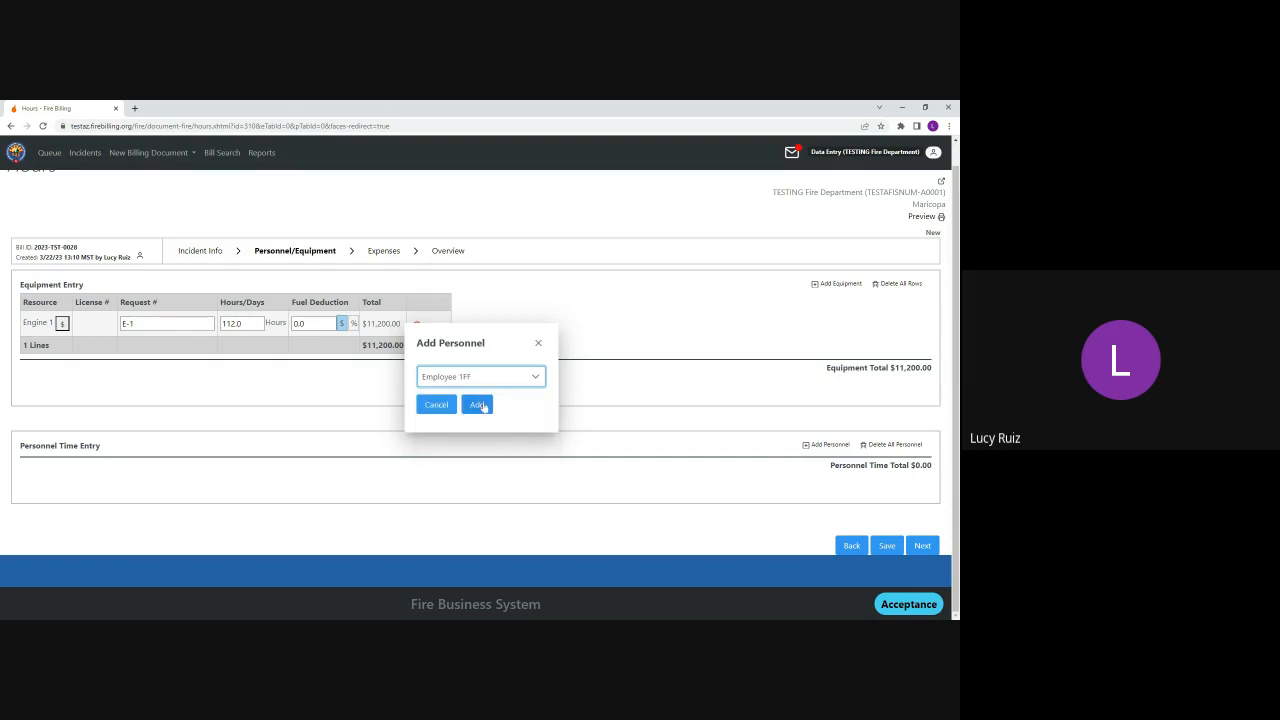
pyautogui.click(478, 404)
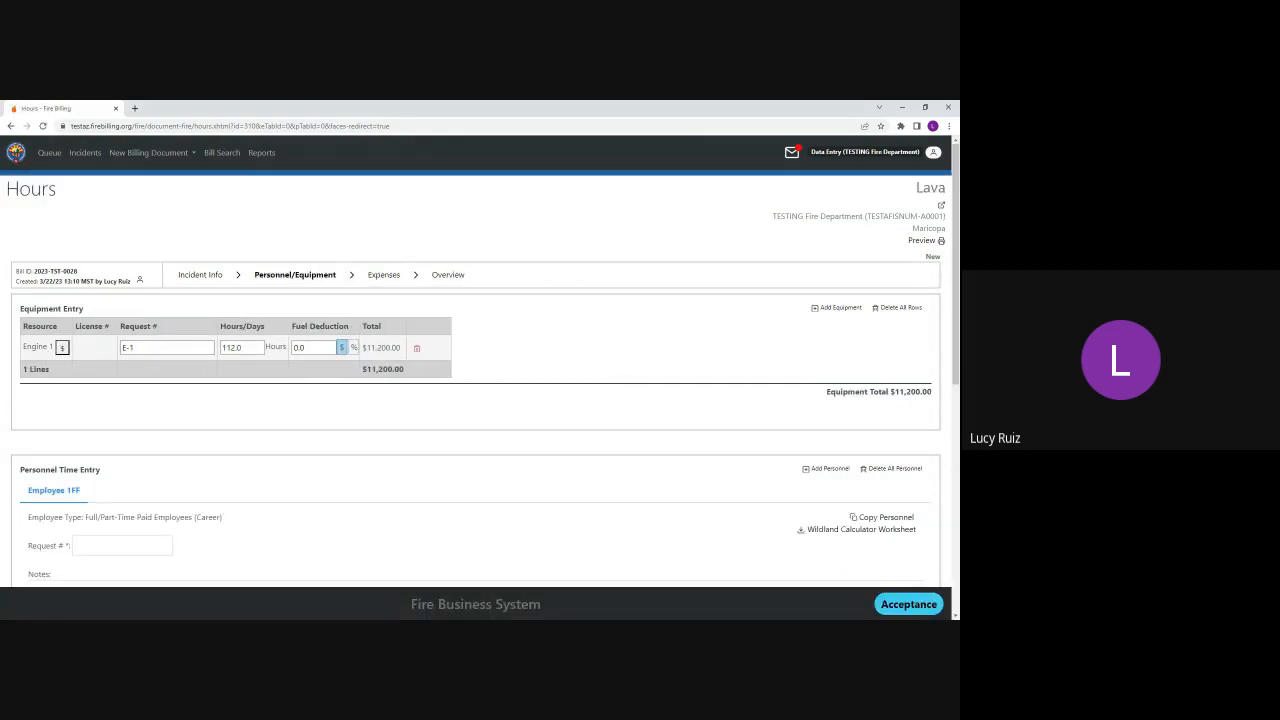
# - Enter request number E-1.1 for Employee 1FF
pyautogui.scroll(-3, 457, 439)
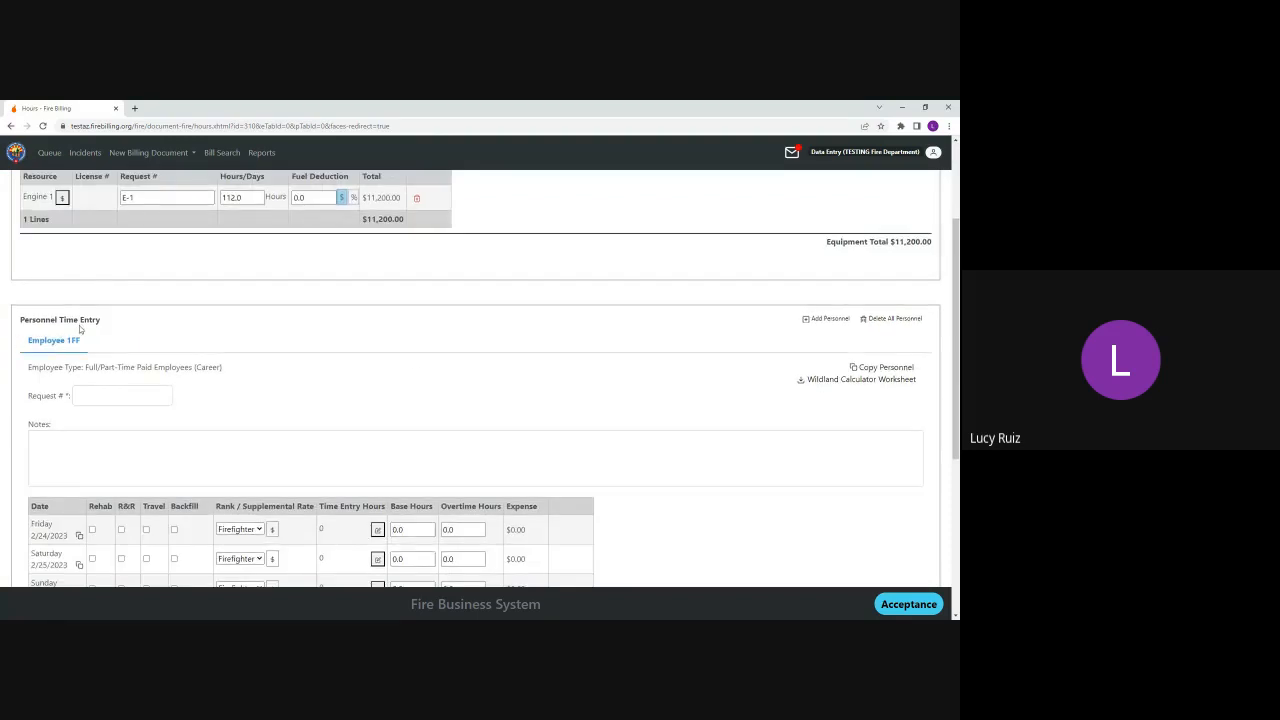
pyautogui.click(96, 396)
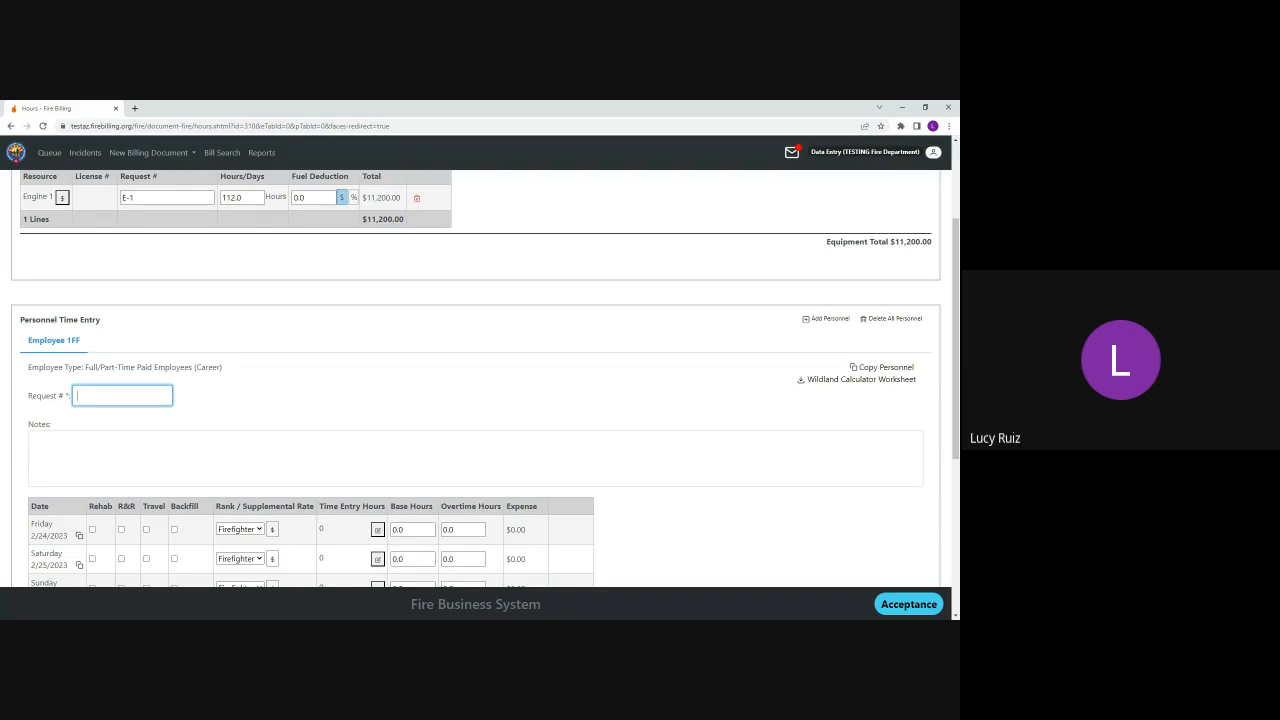
pyautogui.write('E-1.1')
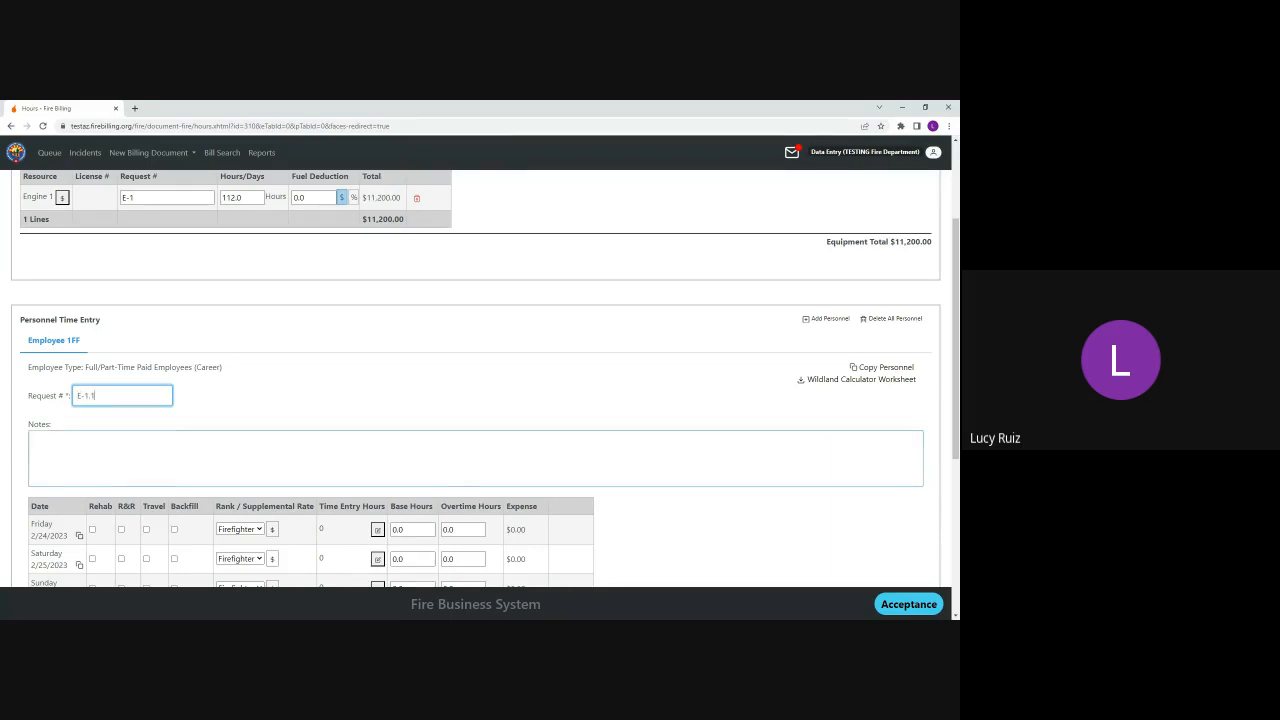
# - Mark Friday 2/24/2023 as travel, with time from 06:00 to 07:00 and 1 base hour
pyautogui.scroll(-1, 475, 380)
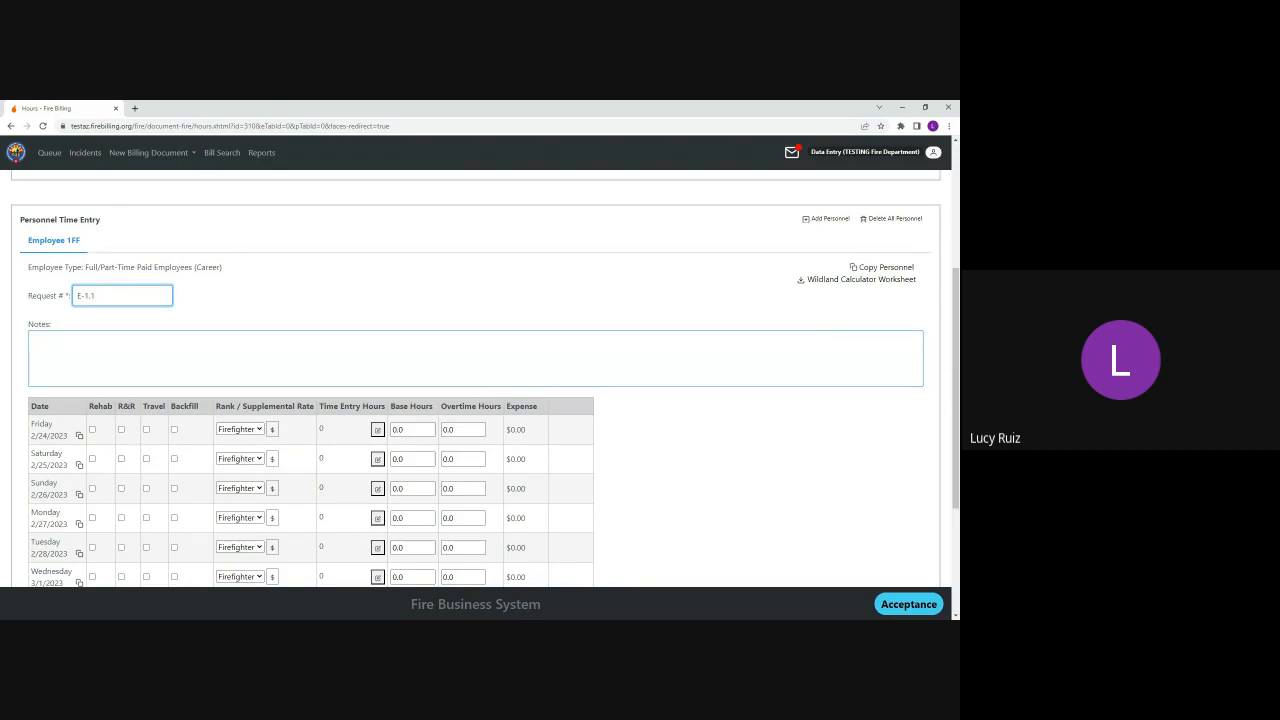
pyautogui.scroll(-3, 85, 386)
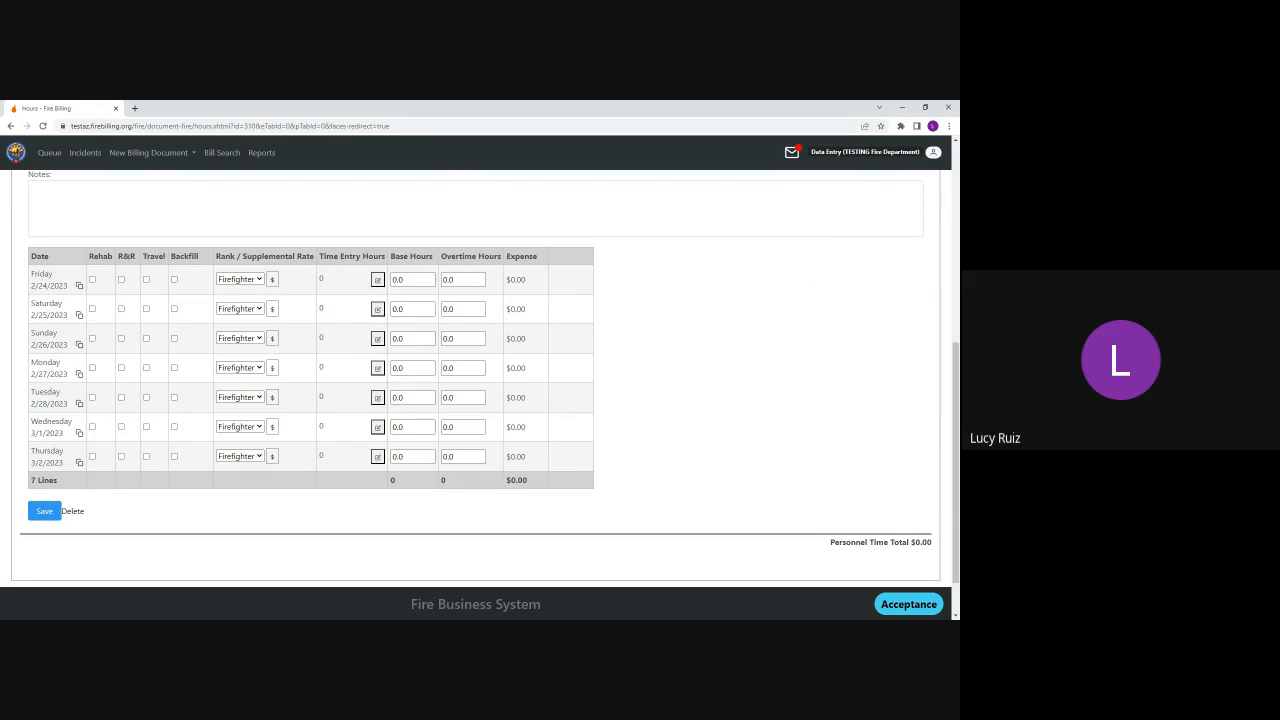
pyautogui.click(146, 280)
pyautogui.click(378, 280)
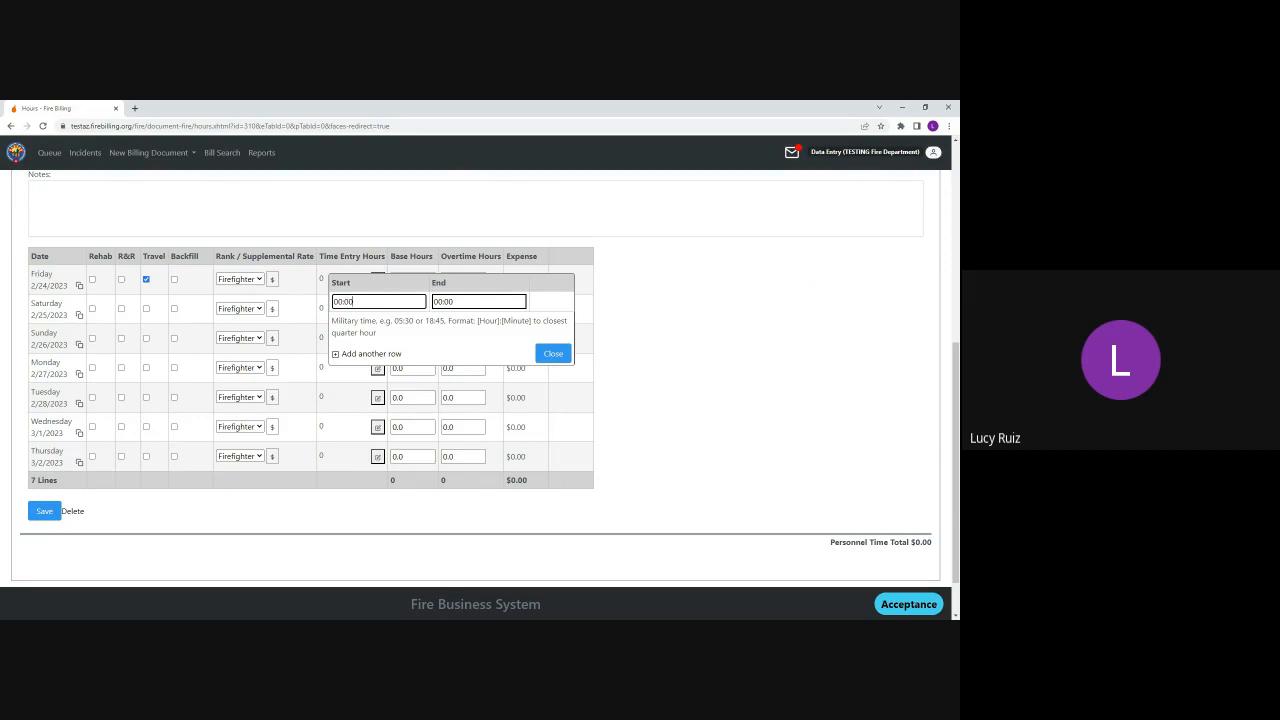
pyautogui.moveTo(354, 302); pyautogui.dragTo(342, 302)
pyautogui.press('BackSpace')
pyautogui.press('BackSpace')
pyautogui.write('6:00')
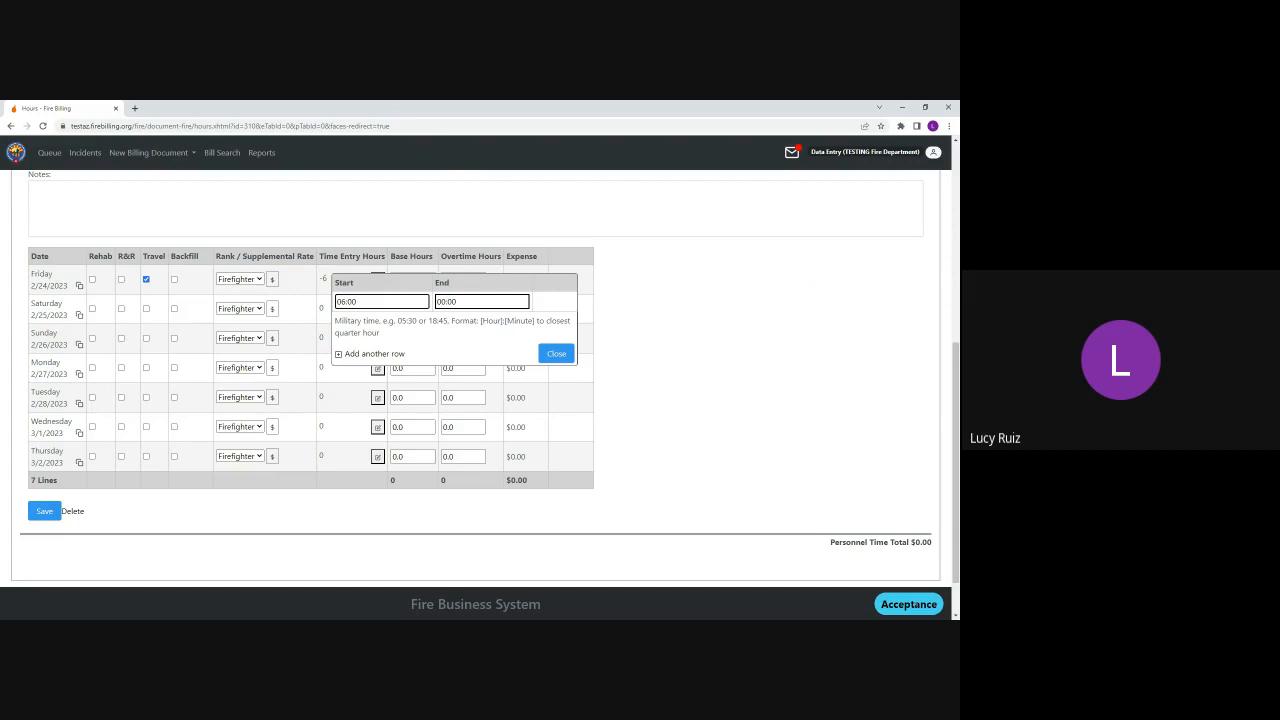
pyautogui.press('BackSpace')
pyautogui.write('7')
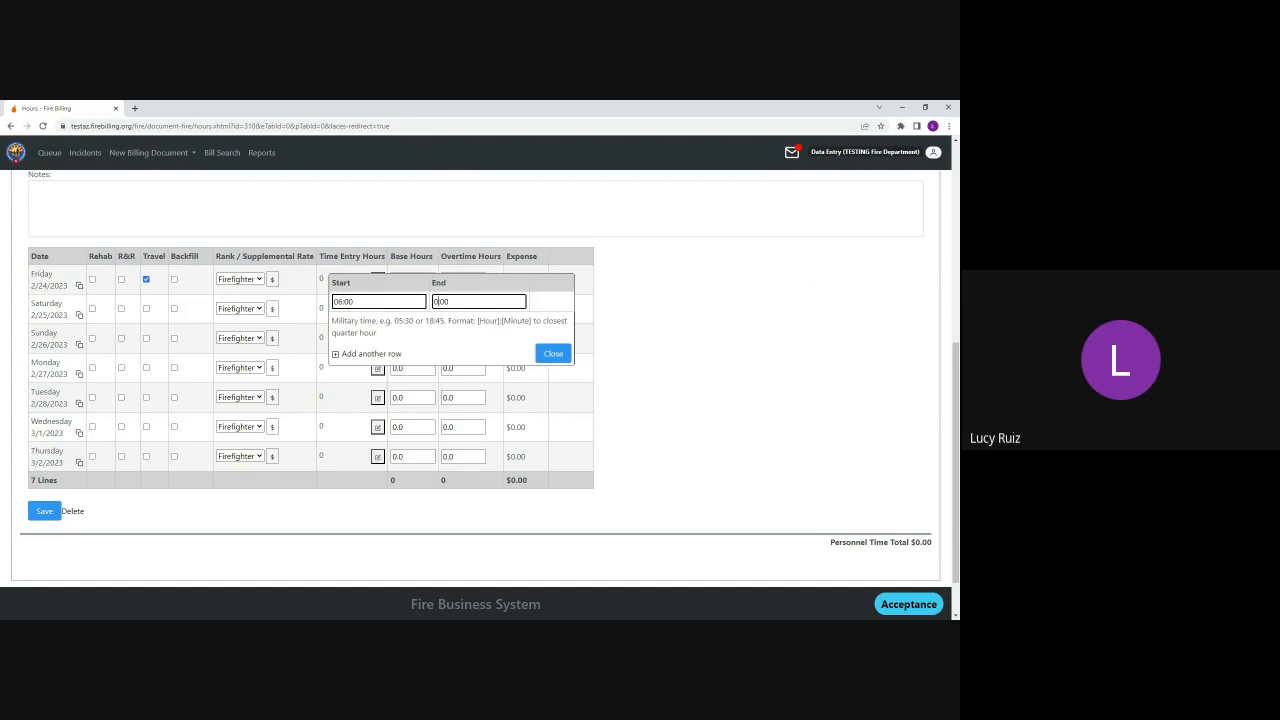
pyautogui.click(553, 356)
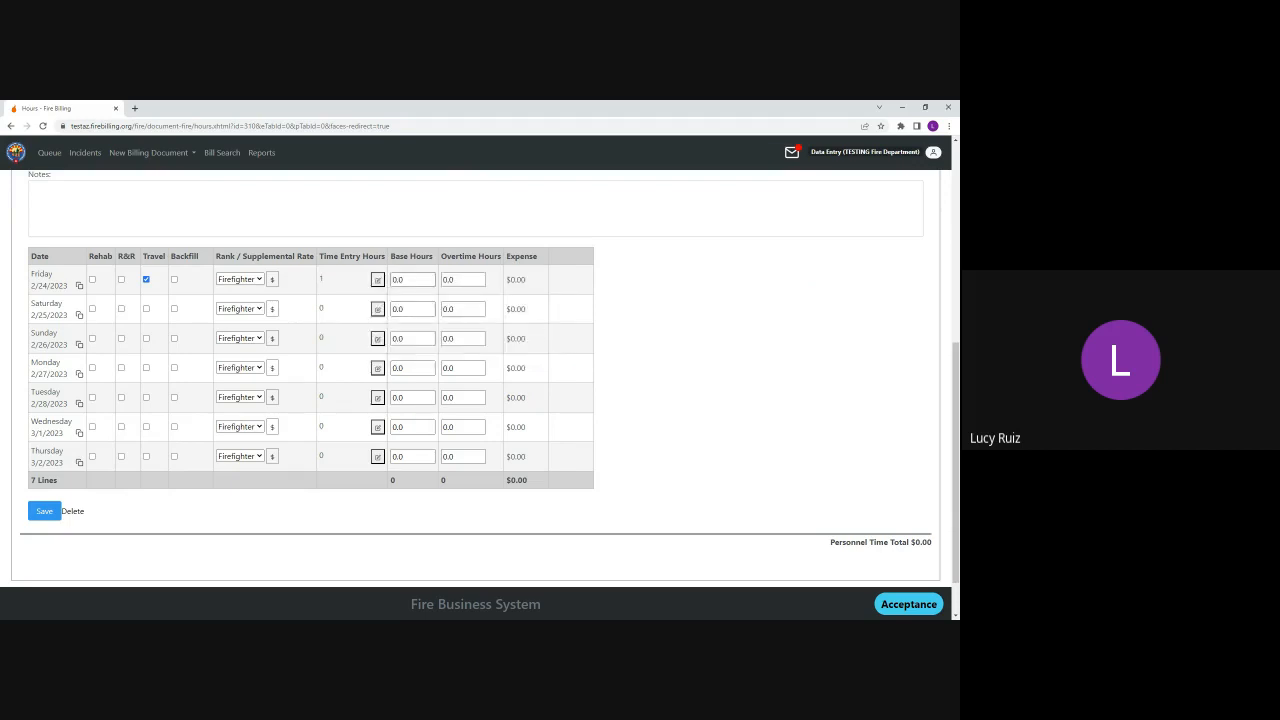
pyautogui.moveTo(408, 280); pyautogui.dragTo(391, 280)
pyautogui.write('1')
# - Duplicate the Friday 2/24/2023 row and clear the travel mark on the copy
pyautogui.click(79, 287)
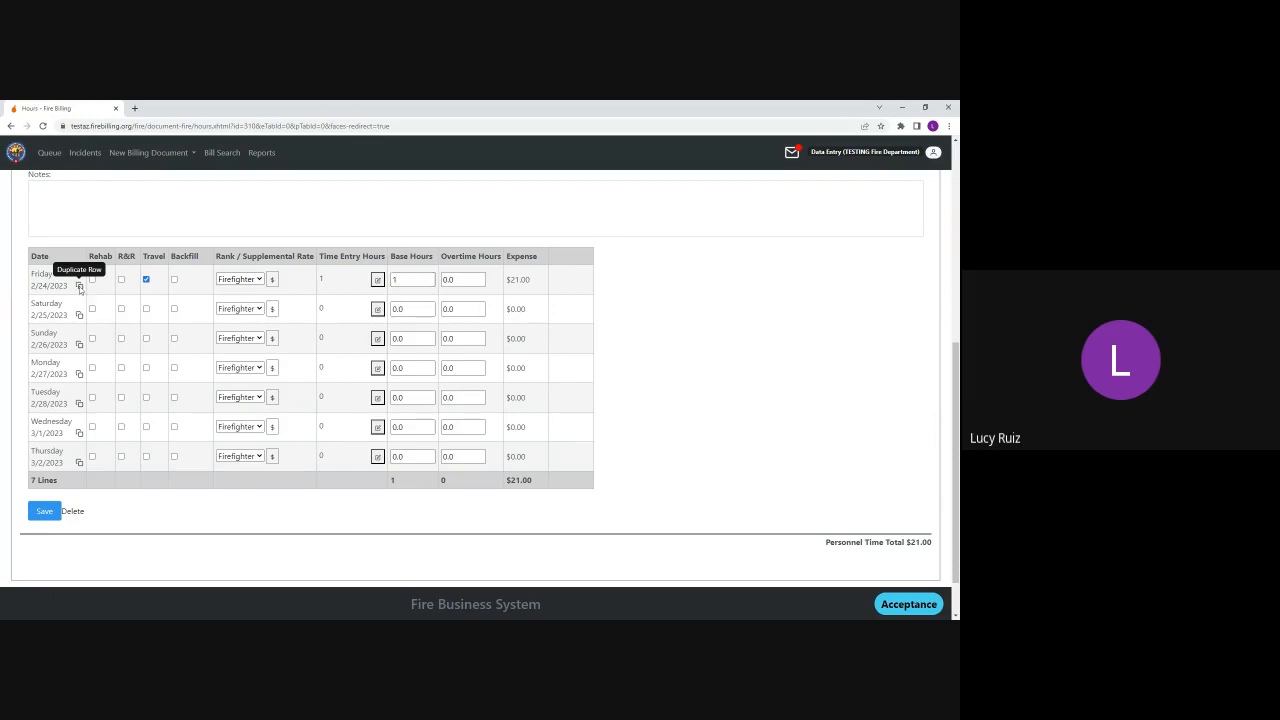
pyautogui.click(79, 287)
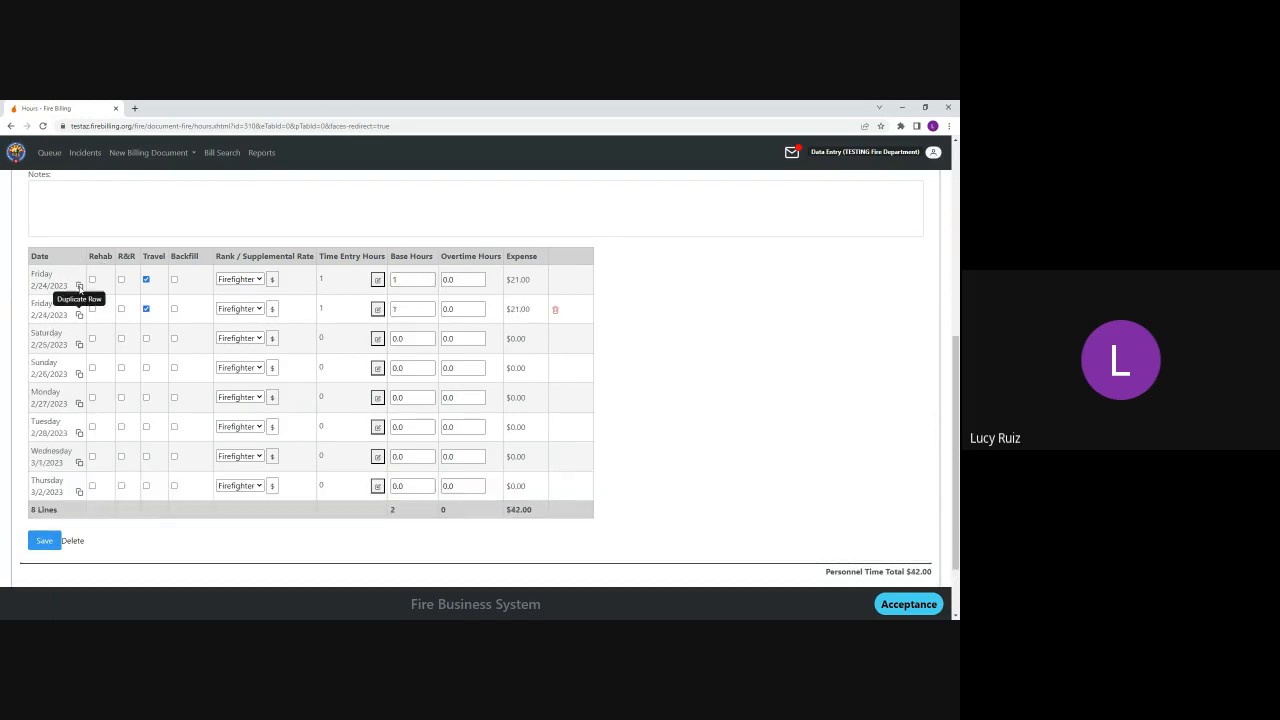
pyautogui.click(146, 310)
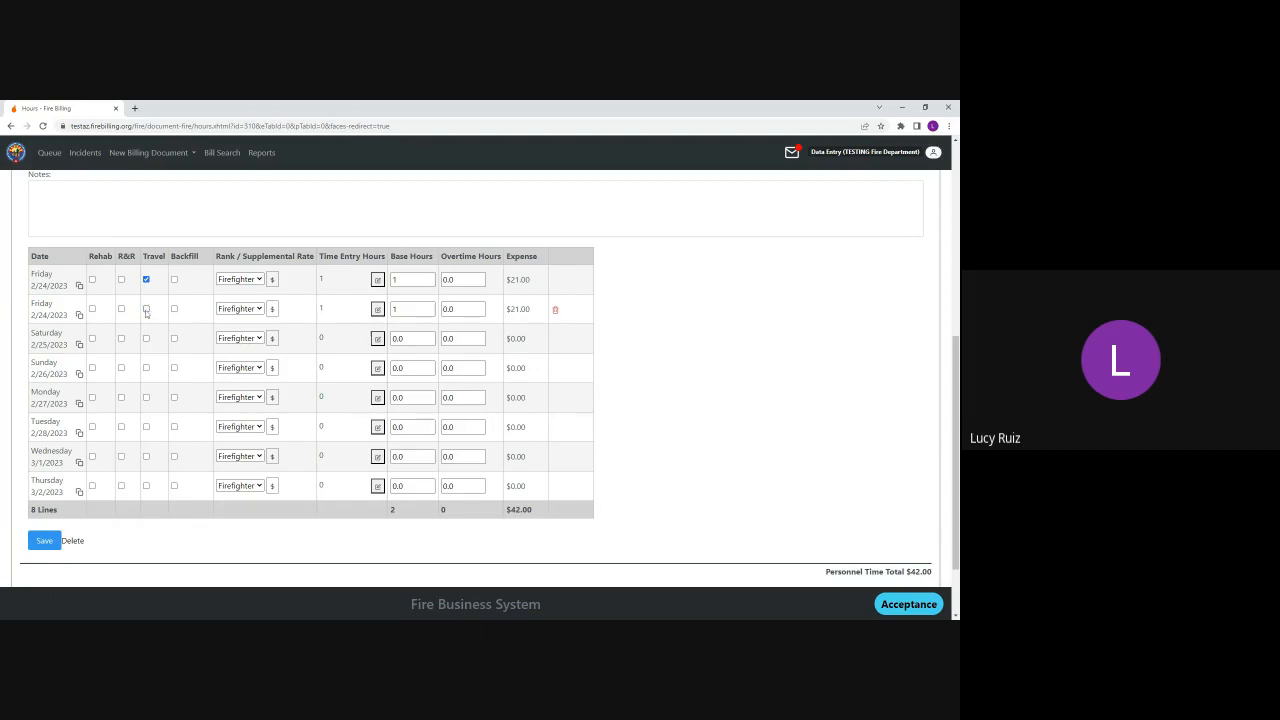
# - Set the duplicated Friday row's time from 07:00 to 22:00 and its base hours to 15
pyautogui.click(378, 310)
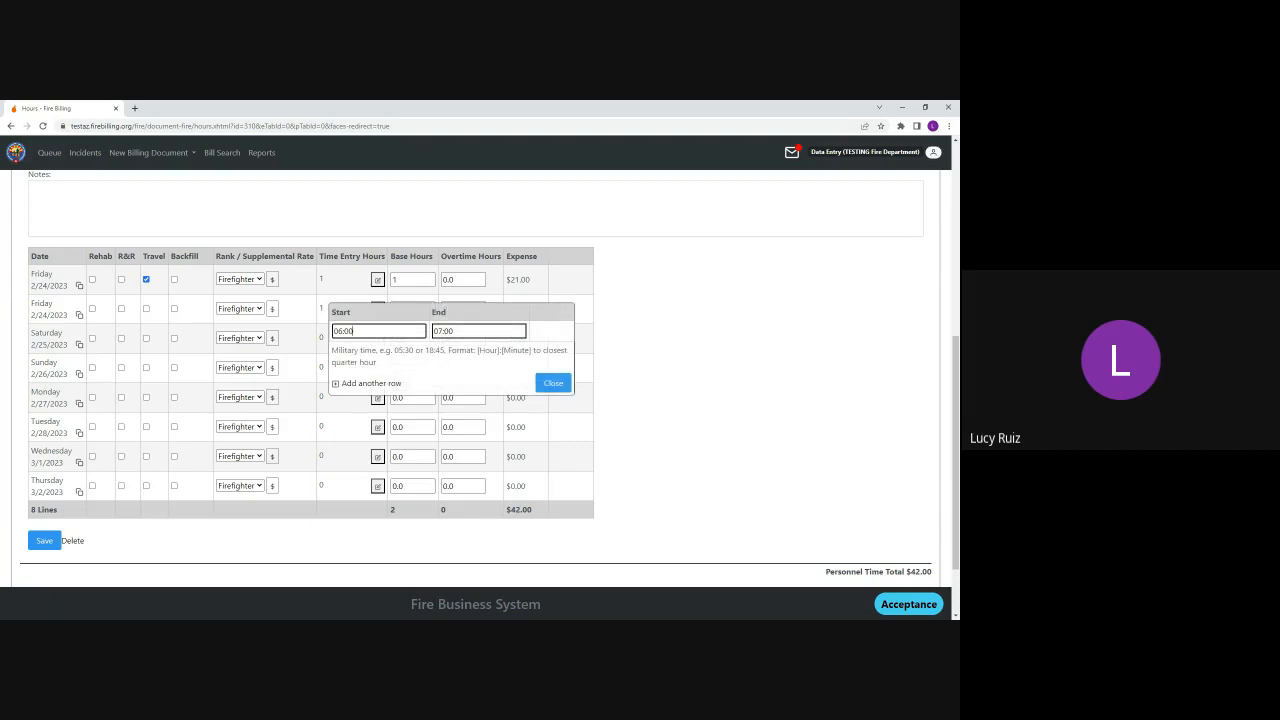
pyautogui.doubleClick(338, 331)
pyautogui.write('07:00')
pyautogui.moveTo(455, 331); pyautogui.dragTo(428, 346)
pyautogui.write('12:00')
pyautogui.press('BackSpace')
pyautogui.press('BackSpace')
pyautogui.press('BackSpace')
pyautogui.press('BackSpace')
pyautogui.press('BackSpace')
pyautogui.write('23:00')
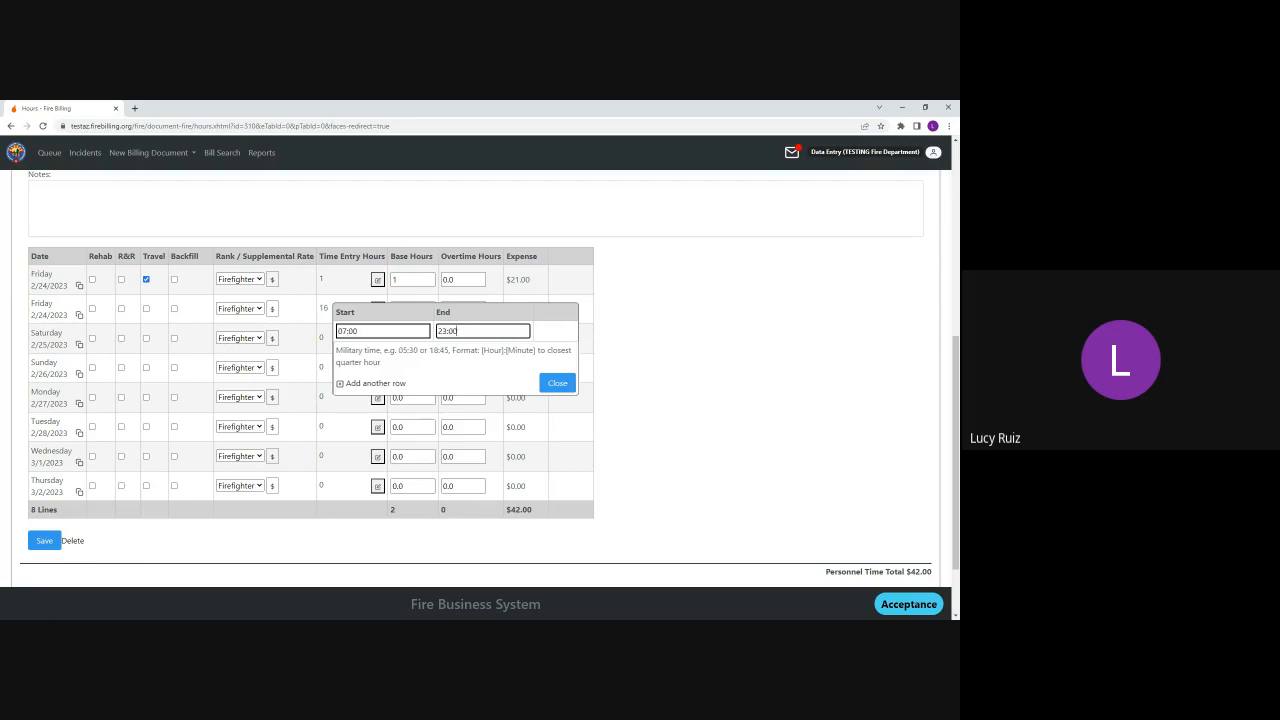
pyautogui.press('BackSpace')
pyautogui.press('BackSpace')
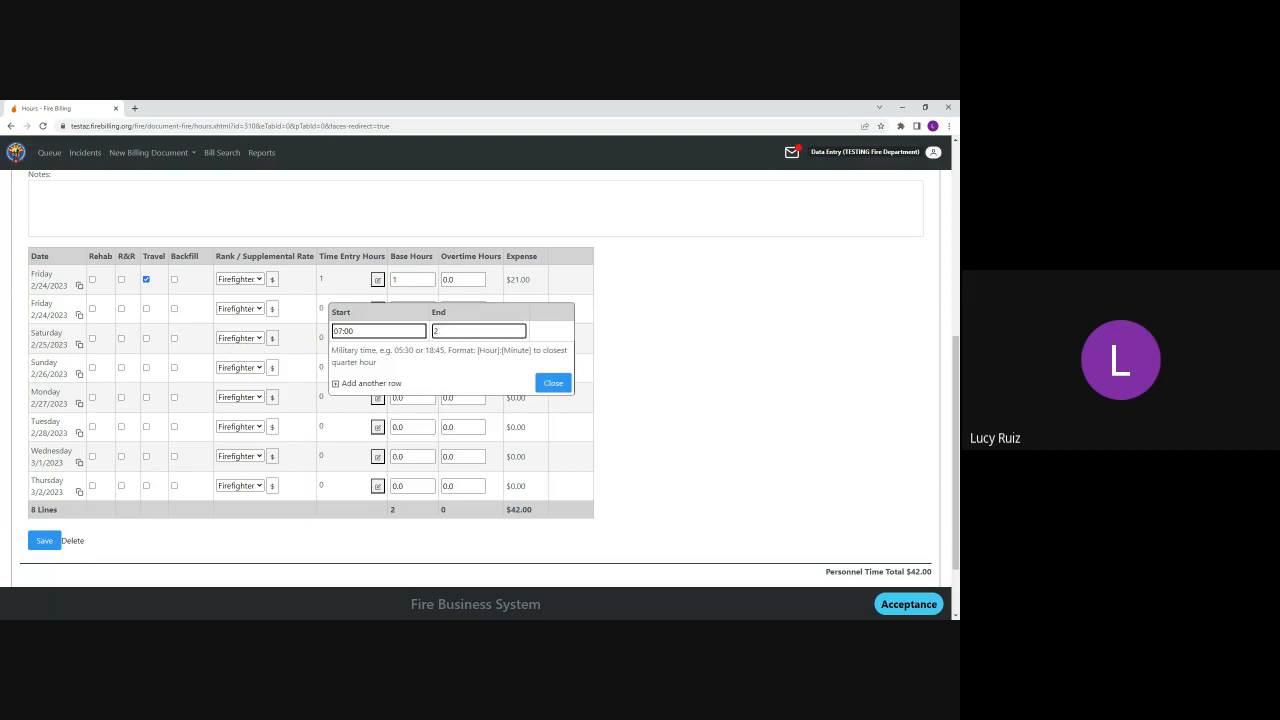
pyautogui.write('2:00')
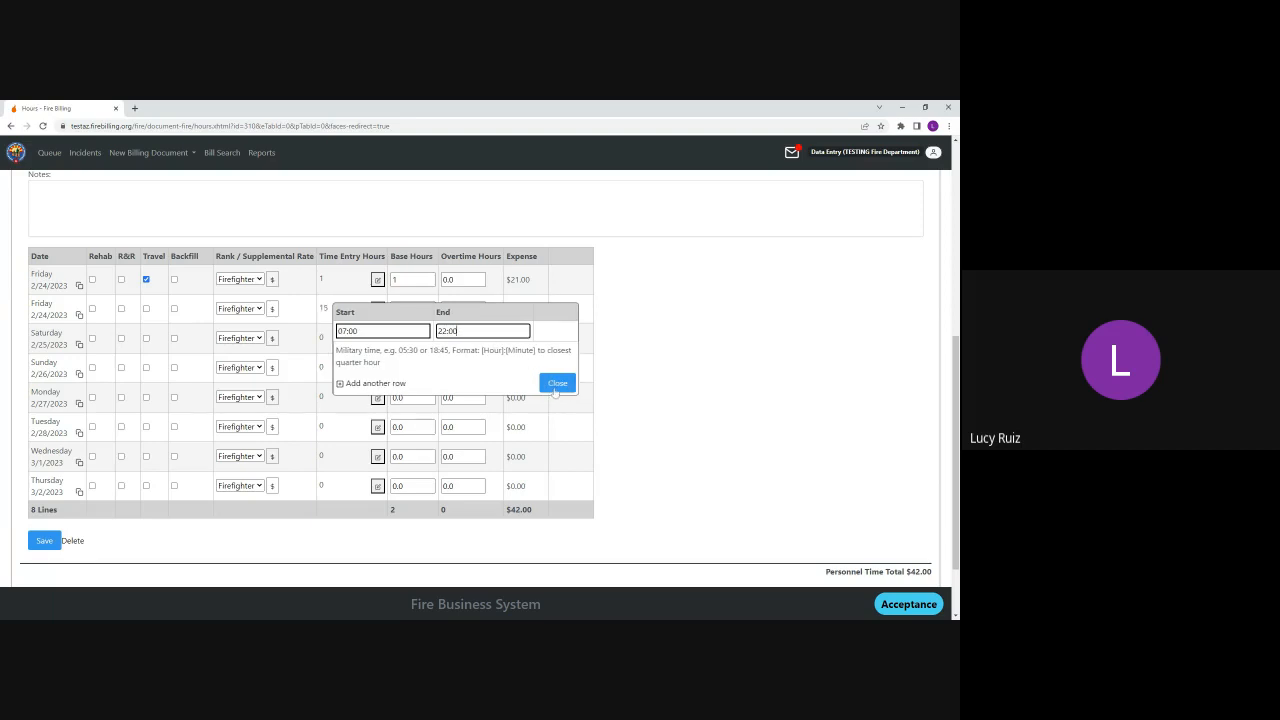
pyautogui.click(557, 384)
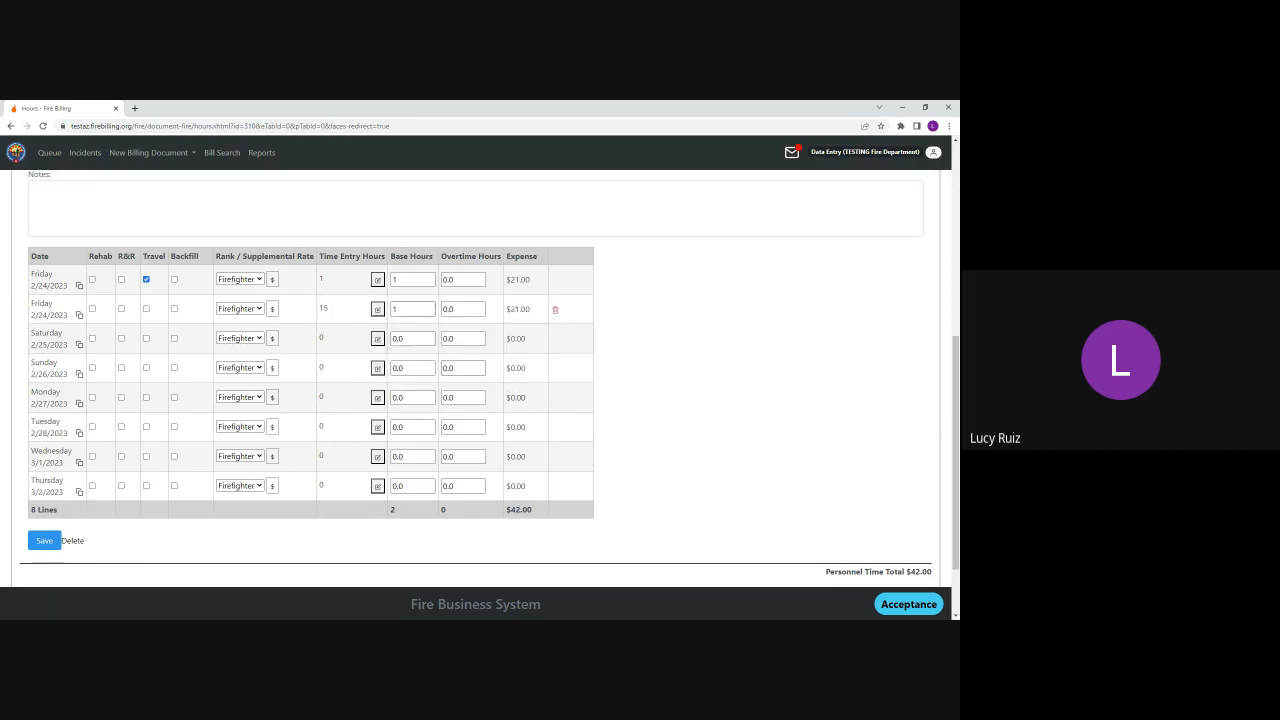
pyautogui.click(393, 310)
pyautogui.write('15')
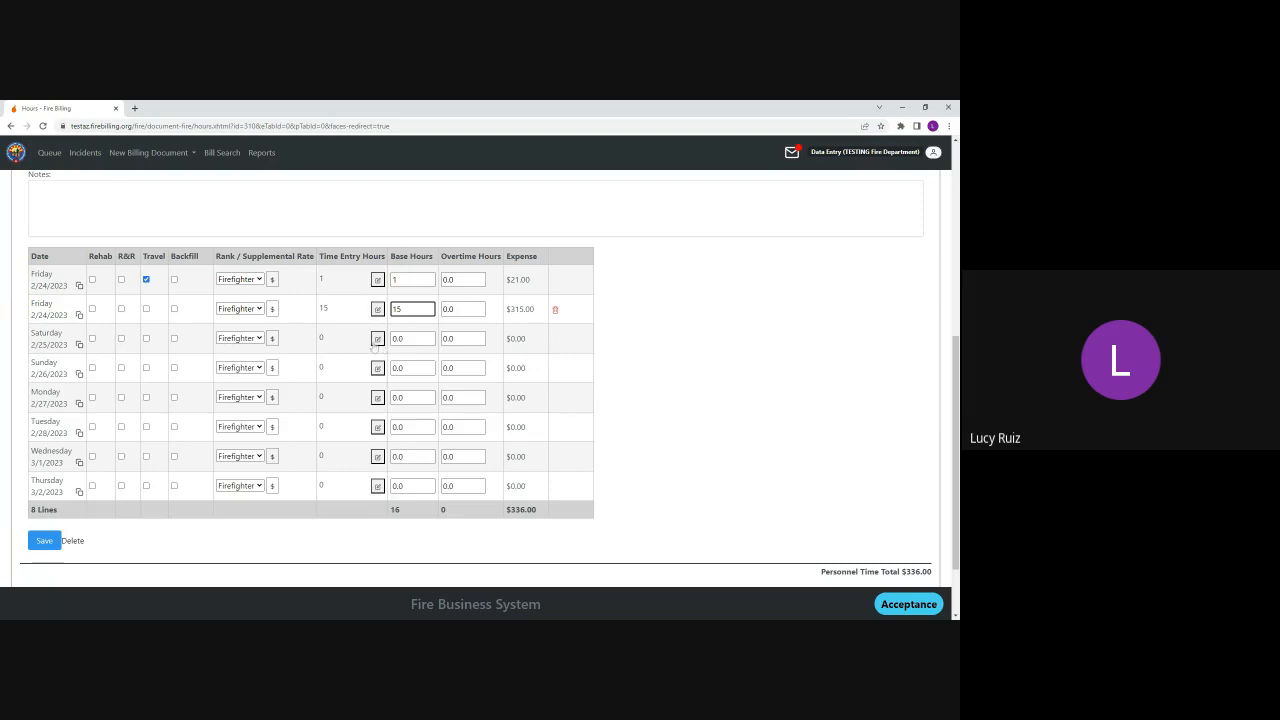
# - Enter time from 06:00 to 22:00 and 16 base hours for Saturday 2/25/2023
pyautogui.click(377, 339)
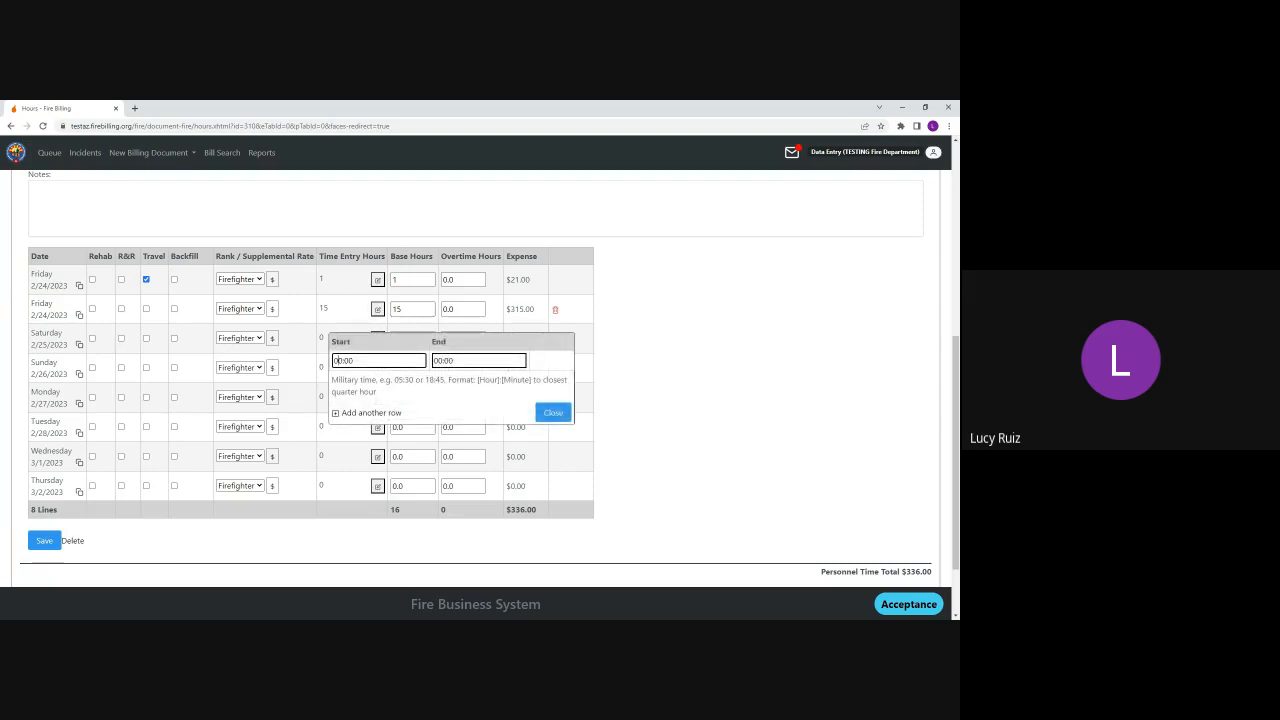
pyautogui.write('6')
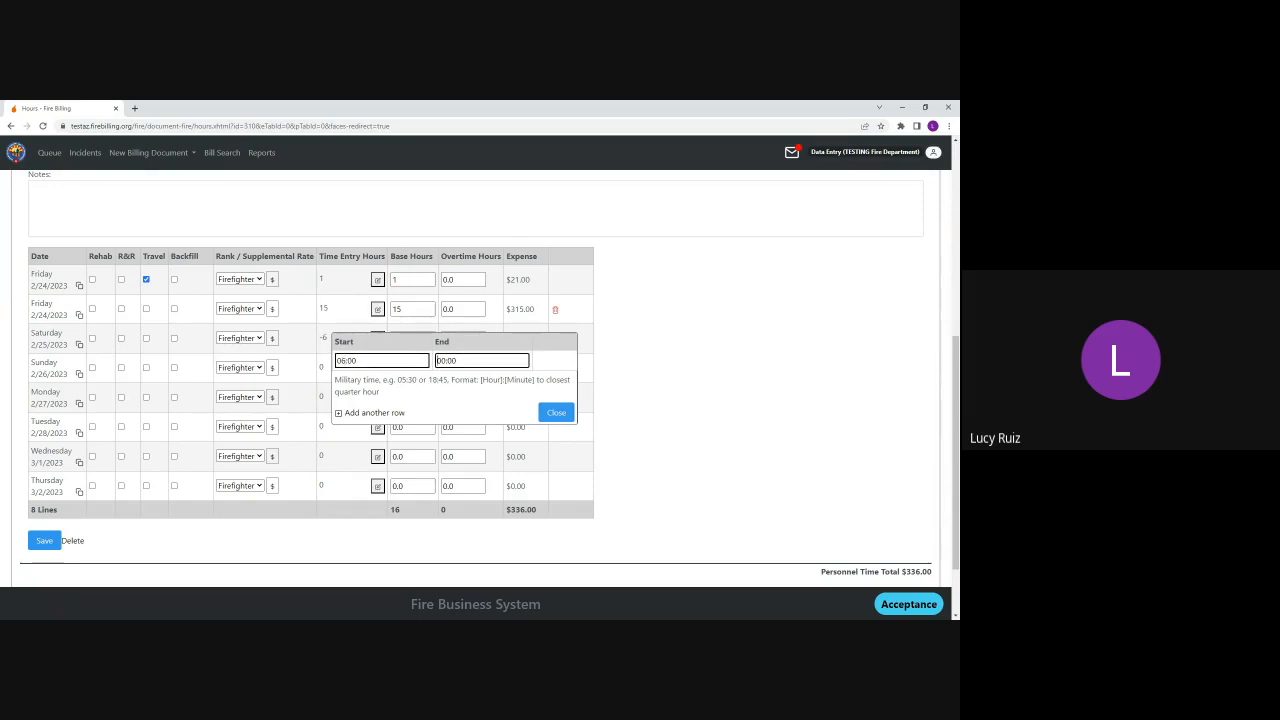
pyautogui.press('Delete')
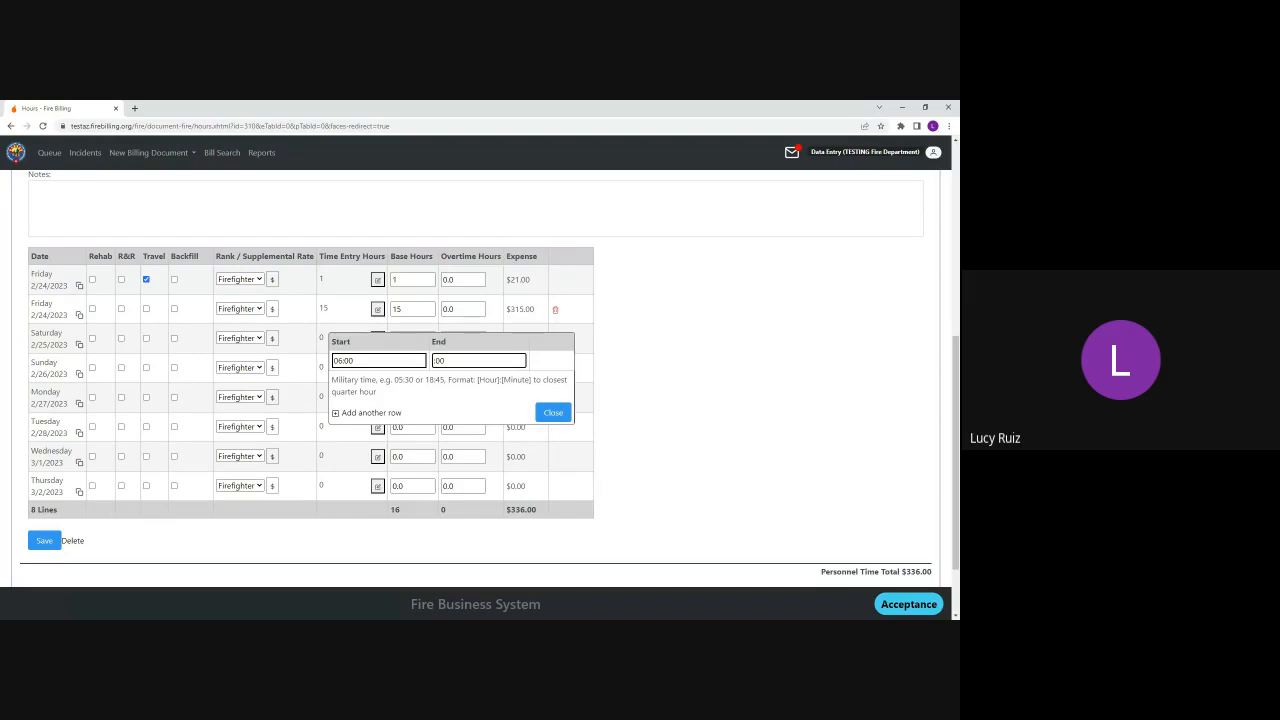
pyautogui.press('Delete')
pyautogui.write('22')
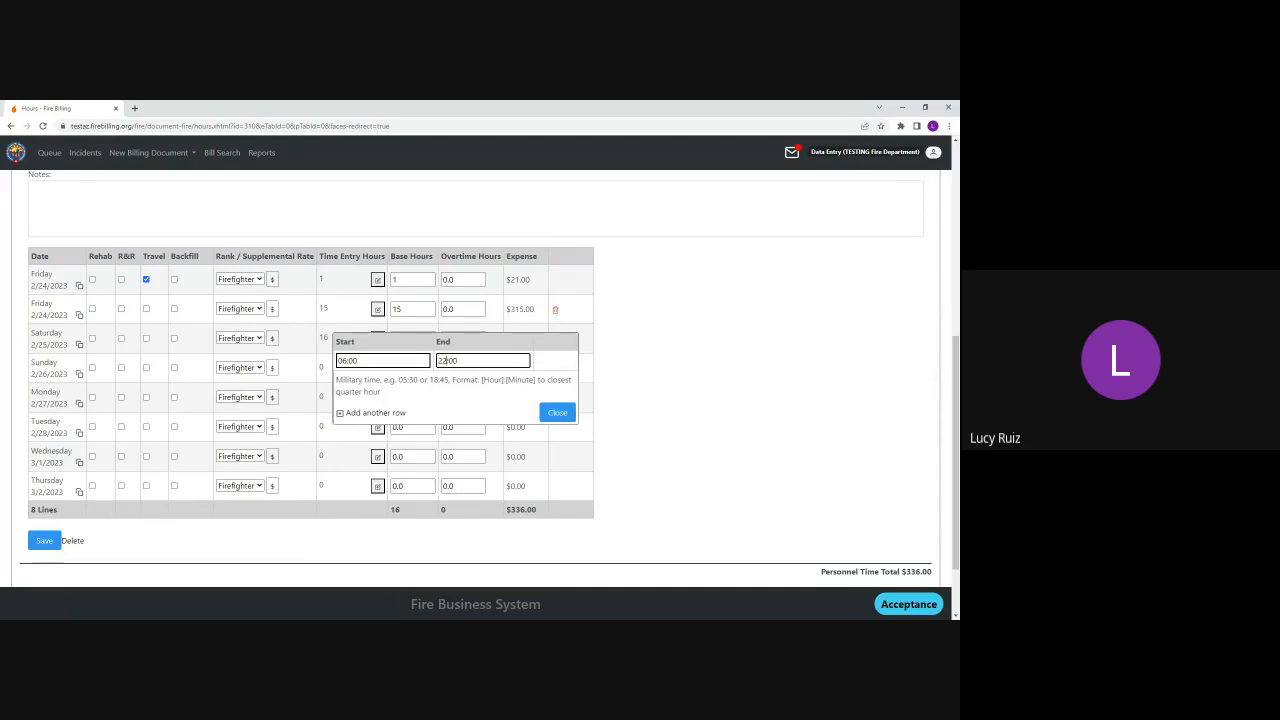
pyautogui.click(553, 413)
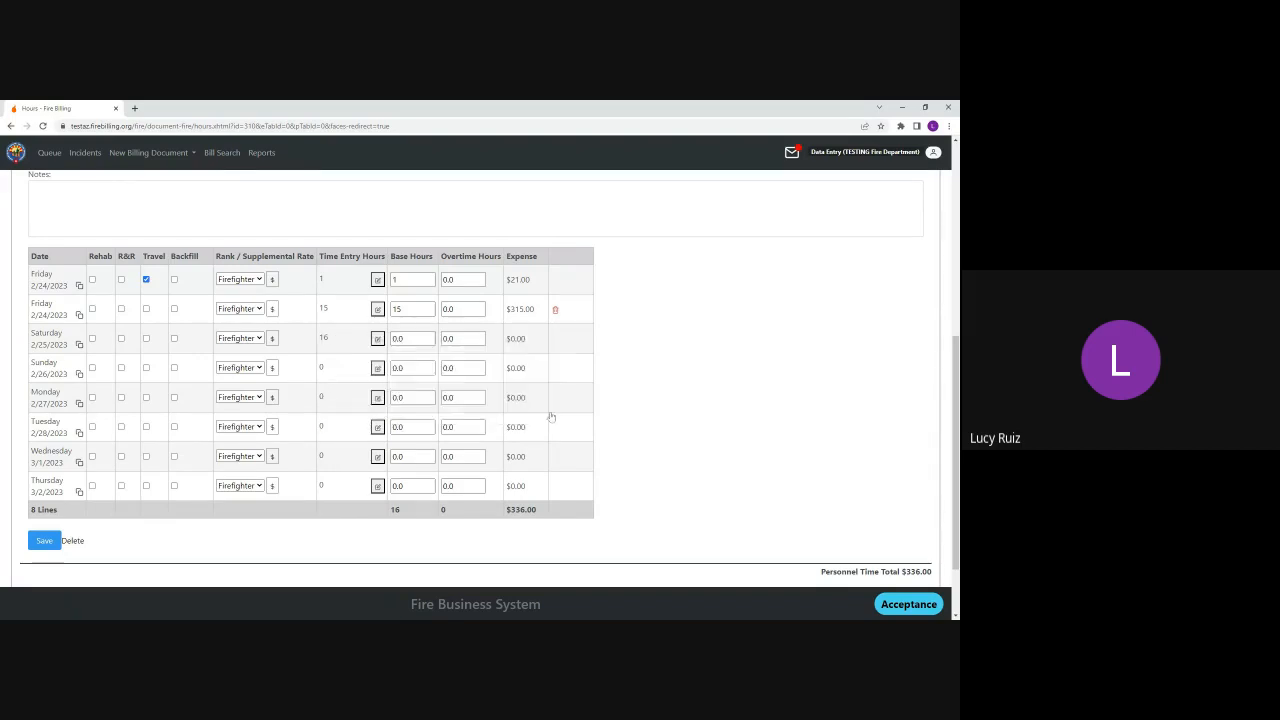
pyautogui.moveTo(407, 339); pyautogui.dragTo(391, 339)
pyautogui.write('16')
# - Enter a first time period from 06:00 to 12:00 for Sunday 2/26/2023
pyautogui.click(378, 369)
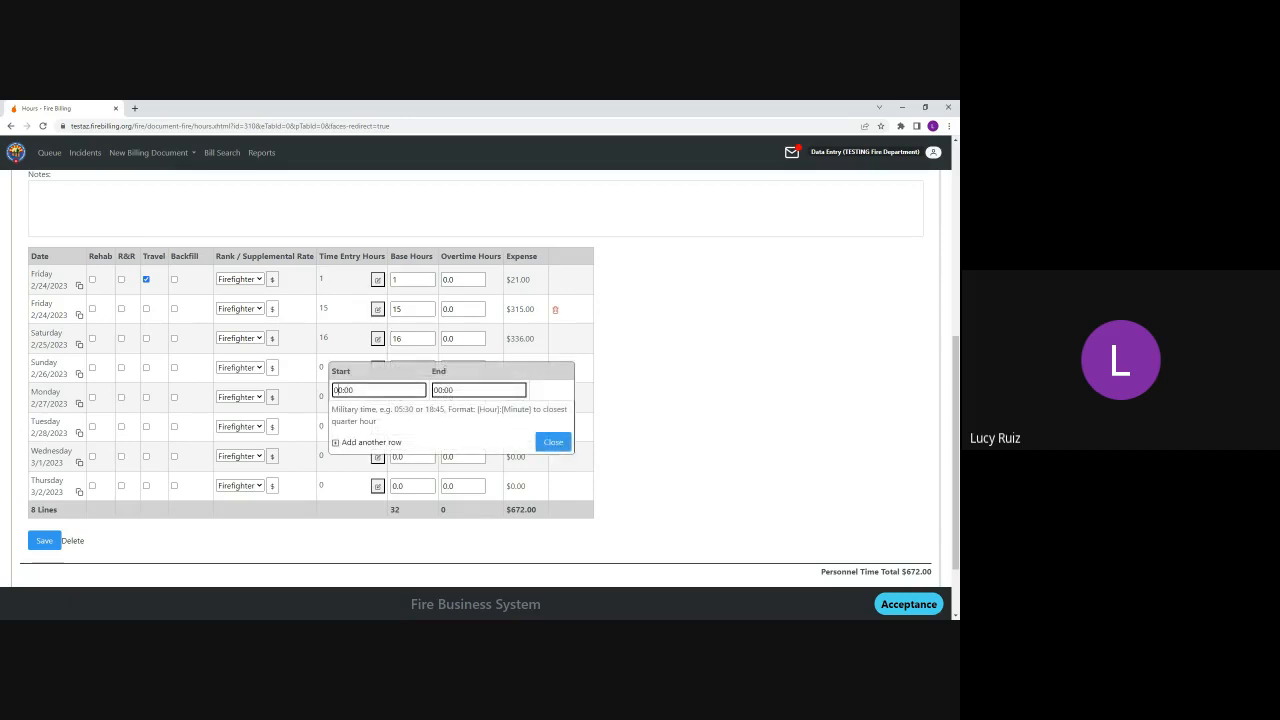
pyautogui.write('6')
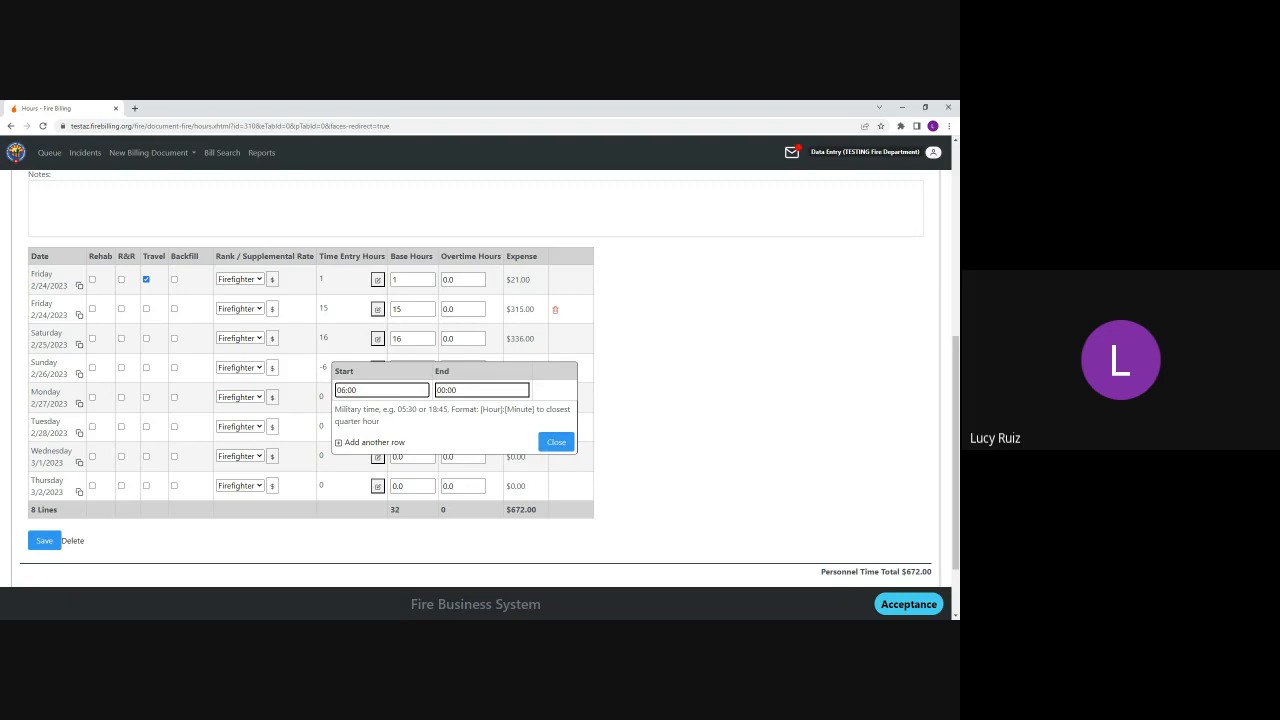
pyautogui.click(441, 390)
pyautogui.press('BackSpace')
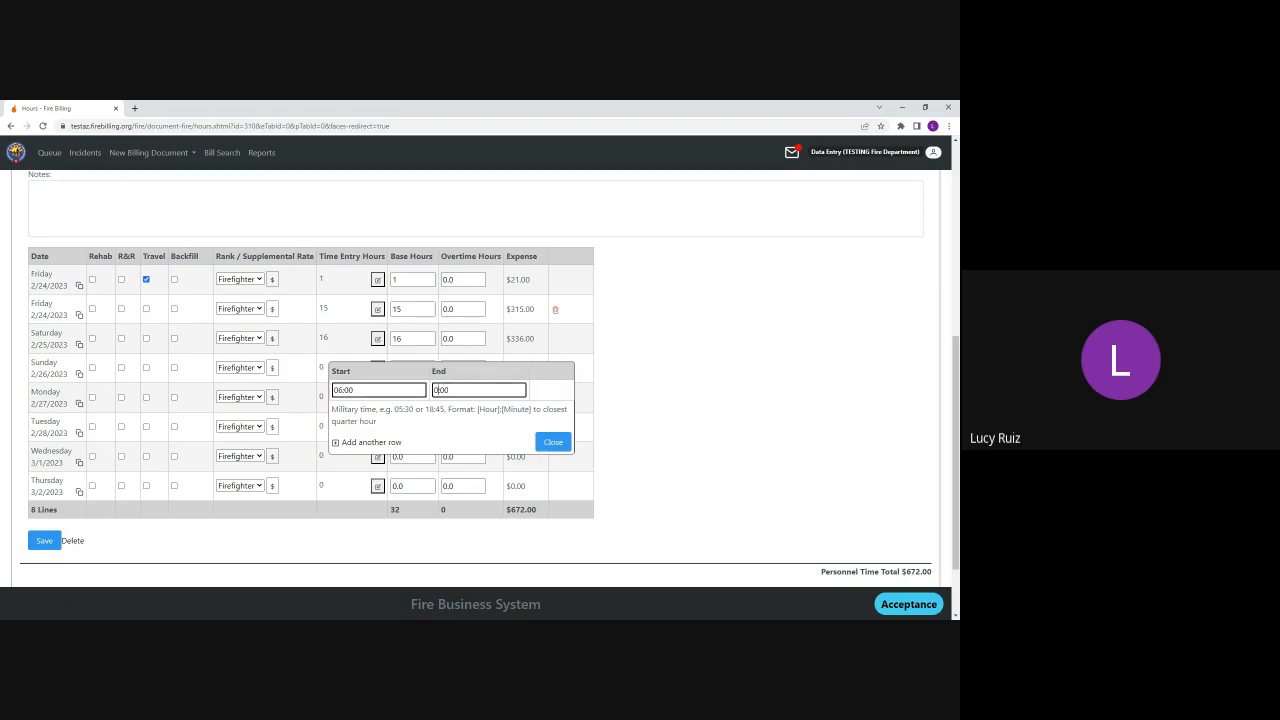
pyautogui.write('7')
pyautogui.press('BackSpace')
pyautogui.write('12')
# - Add a second time period from 12:30 to 22:00 for Sunday 2/26/2023
pyautogui.click(366, 443)
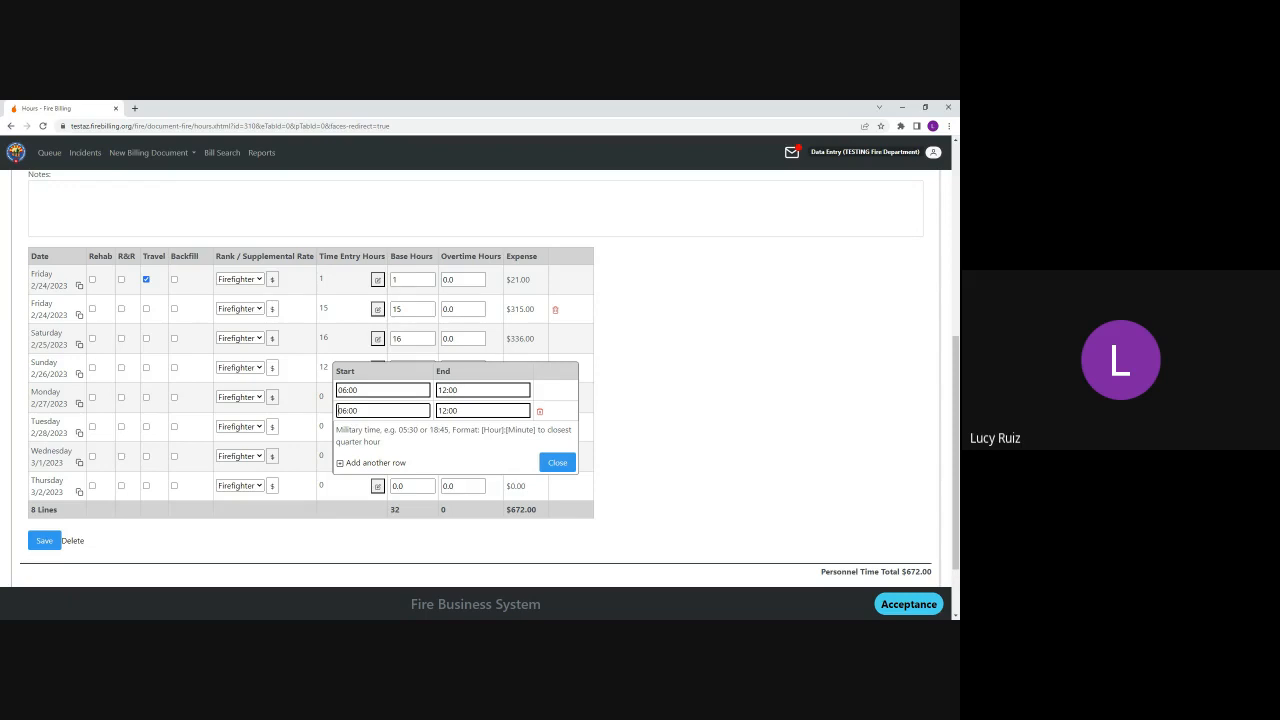
pyautogui.press('Delete')
pyautogui.press('Delete')
pyautogui.press('Delete')
pyautogui.write('12:')
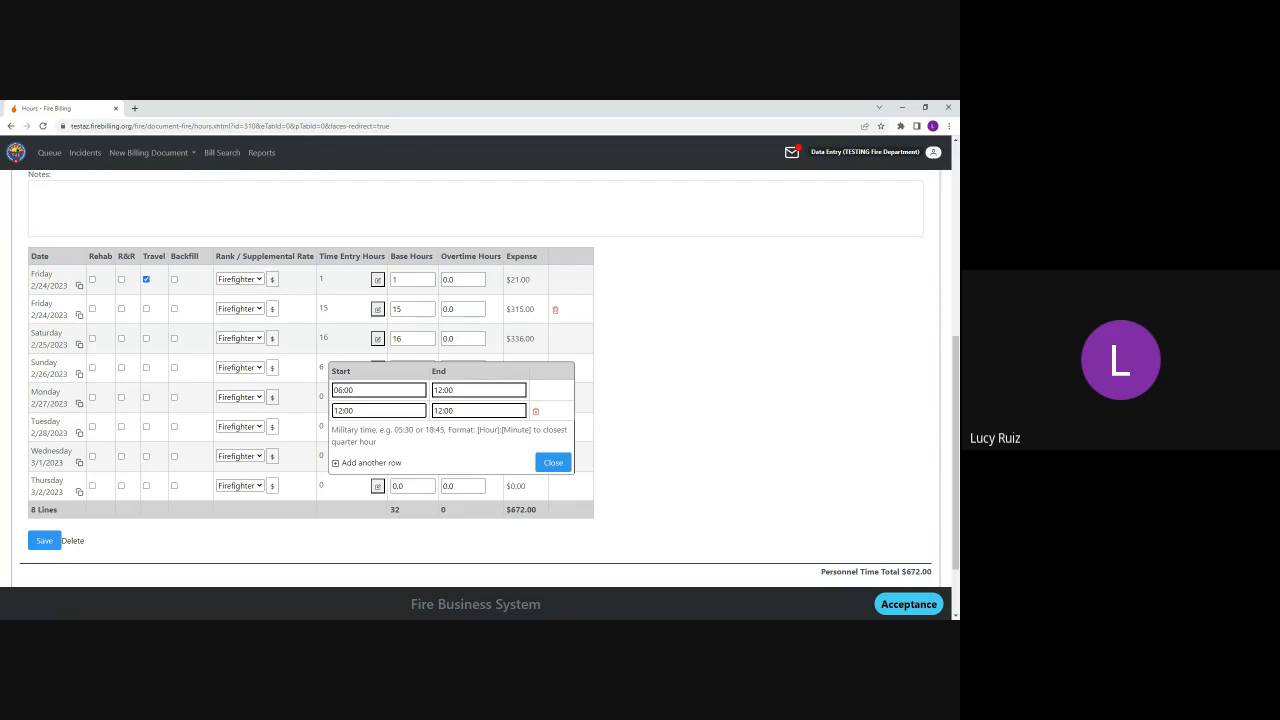
pyautogui.write('3')
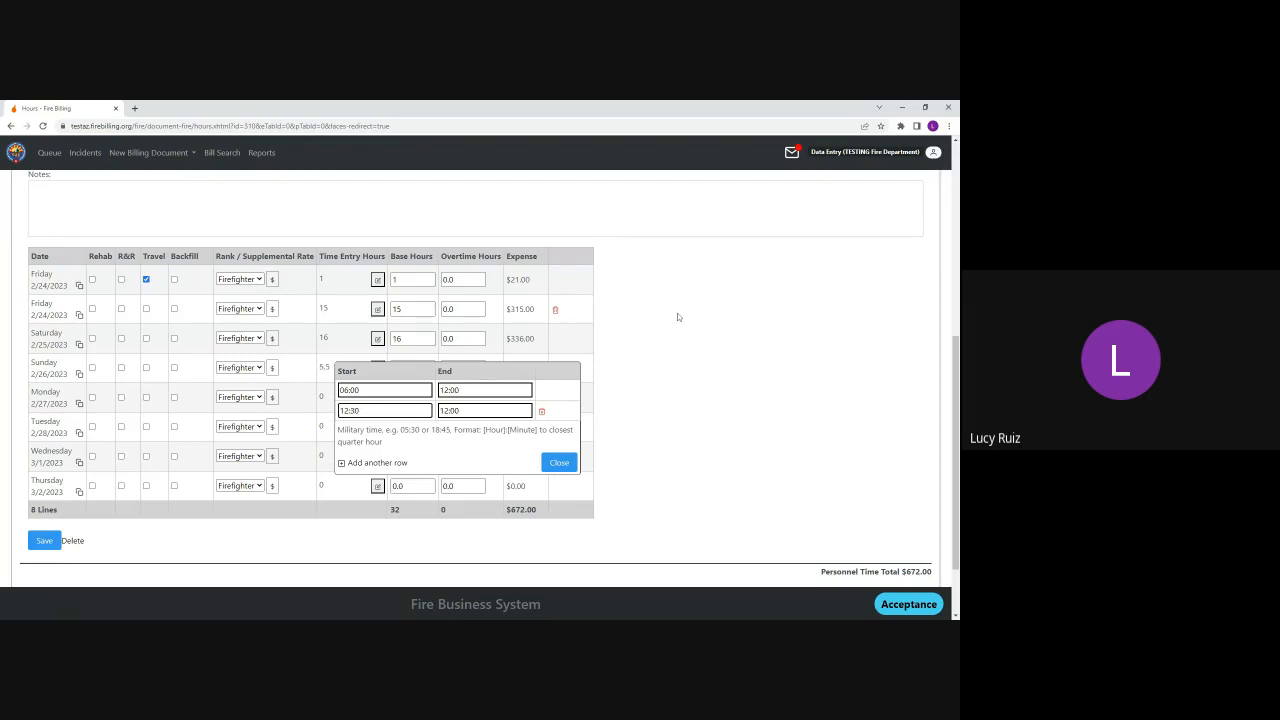
pyautogui.press('Tab')
pyautogui.write('22:00')
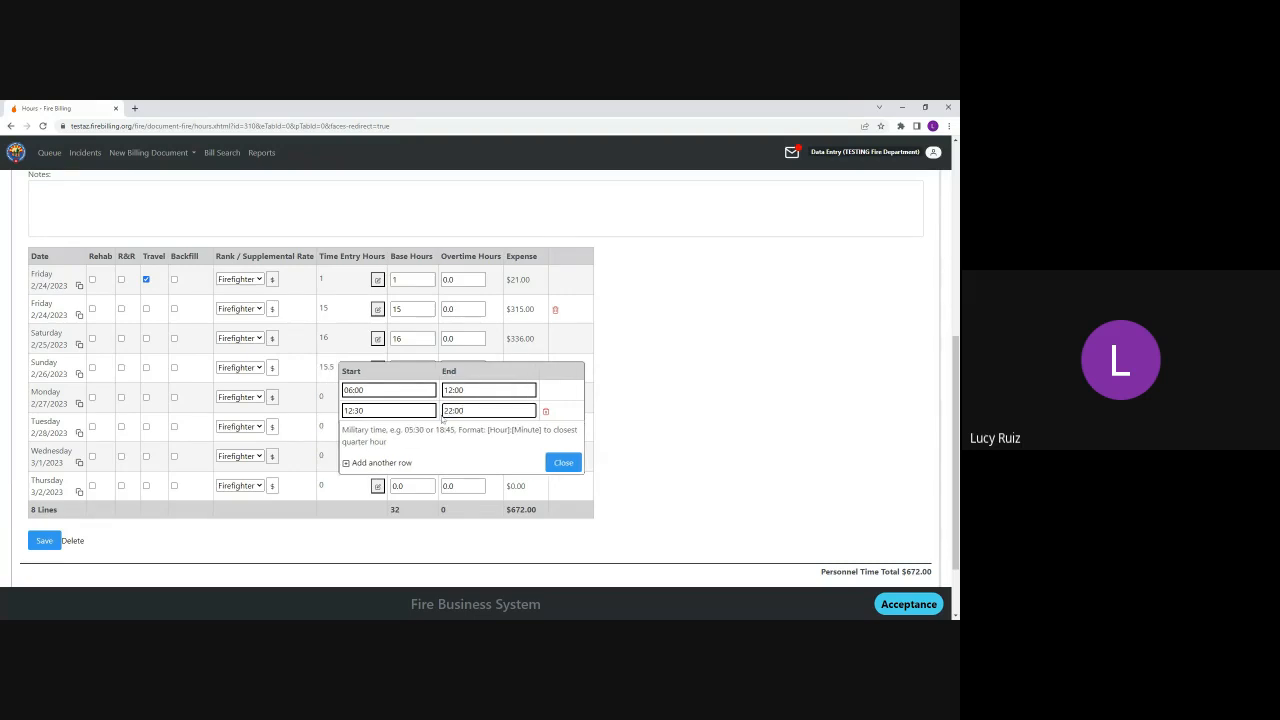
# - Finish the Sunday 2/26/2023 time entry and set that day's overtime hours to 15.5
pyautogui.click(564, 463)
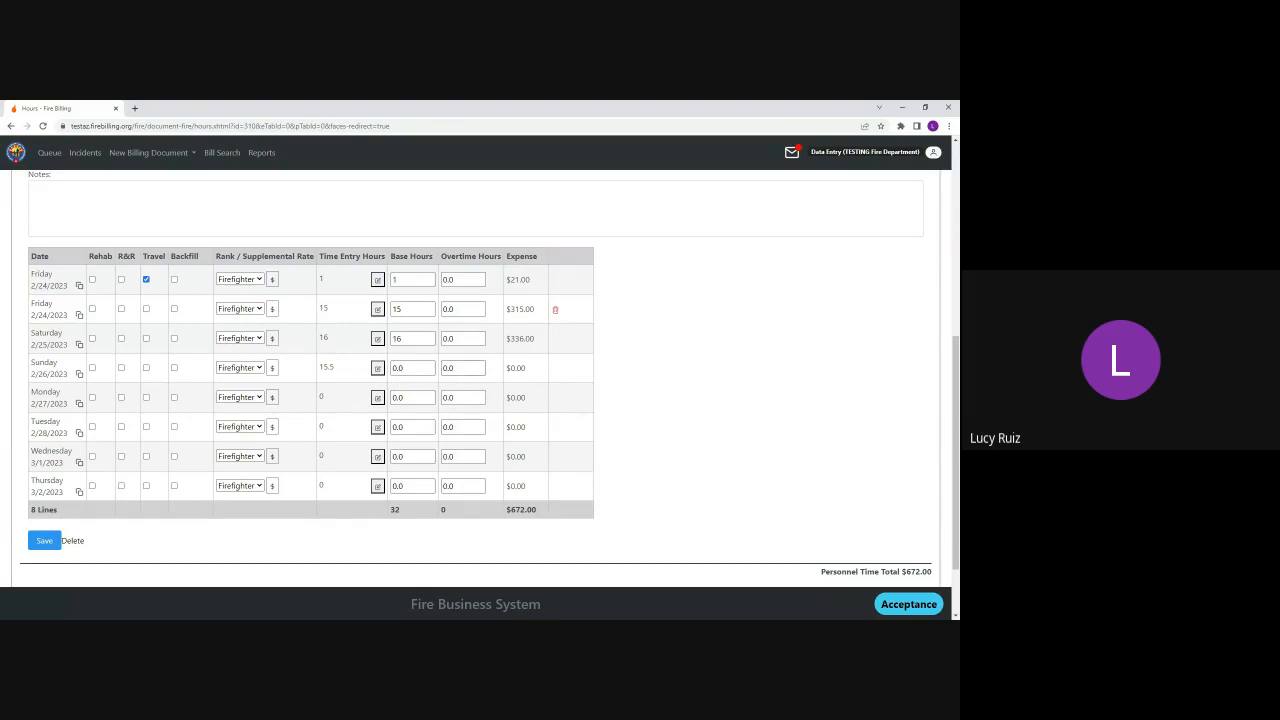
pyautogui.moveTo(458, 368); pyautogui.dragTo(441, 368)
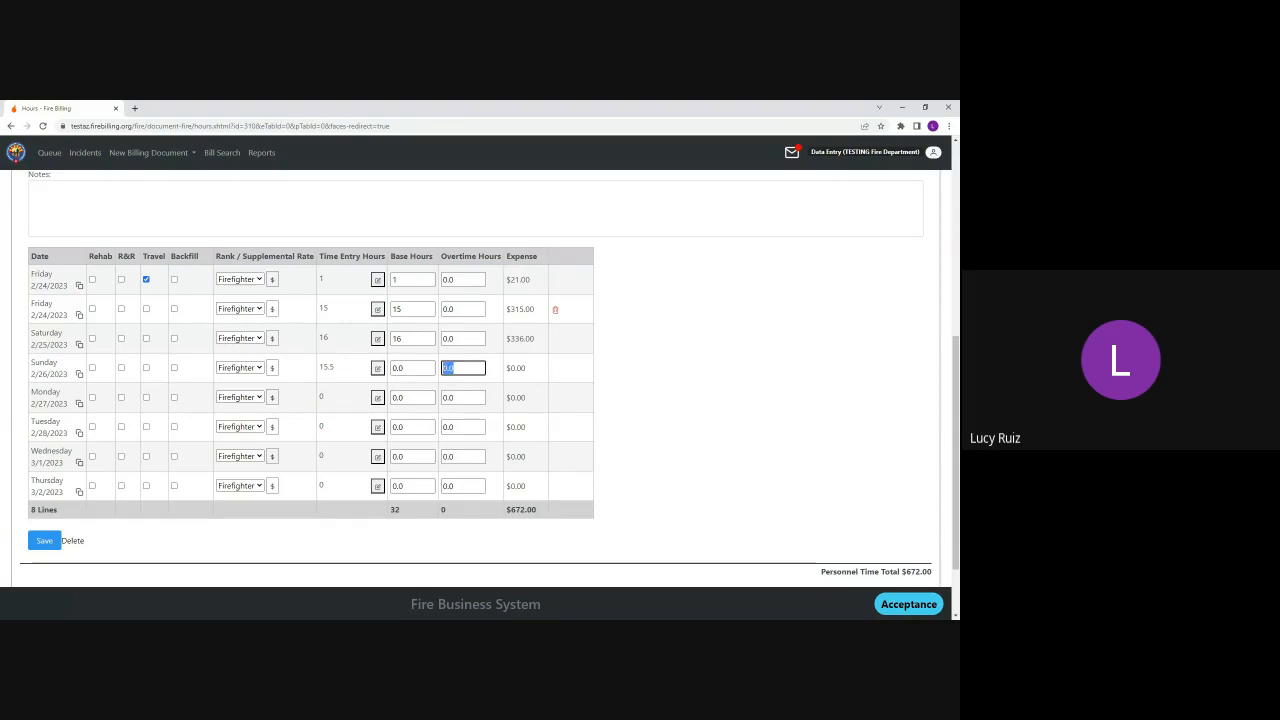
pyautogui.write('15.5')
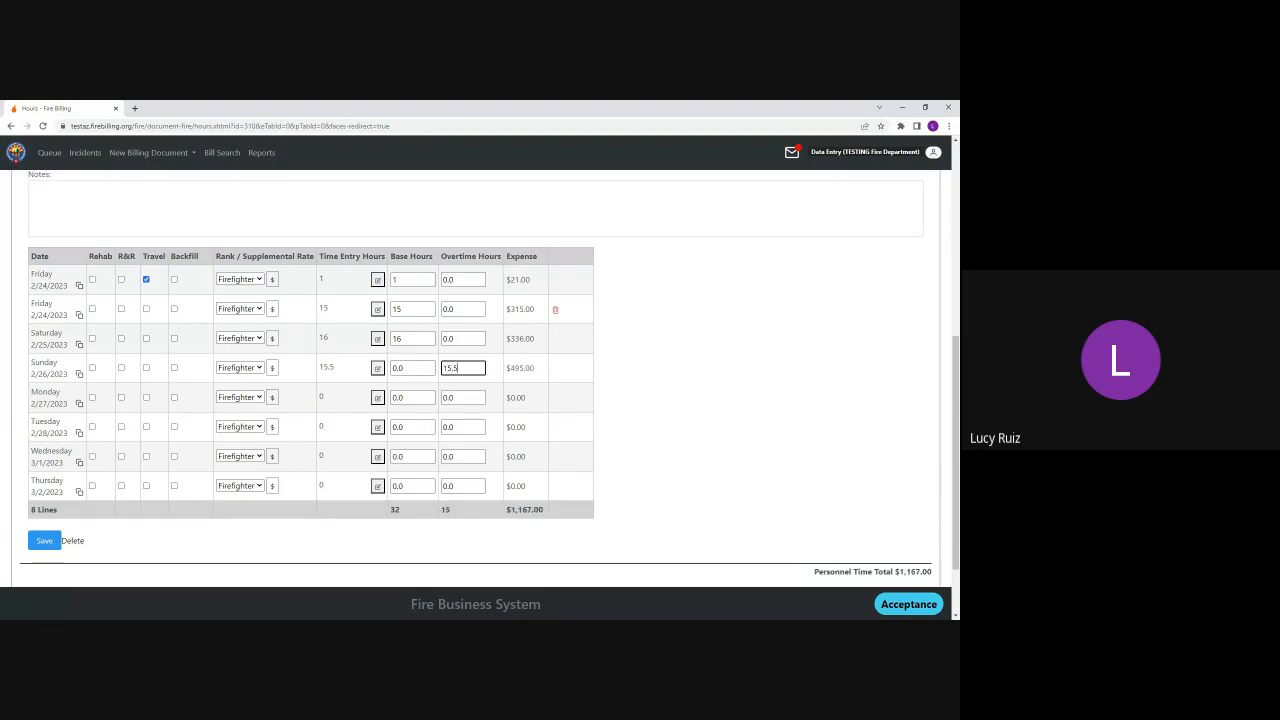
# - Enter a first time period from 06:00 to 12:00 for Monday 2/27/2023
pyautogui.click(375, 399)
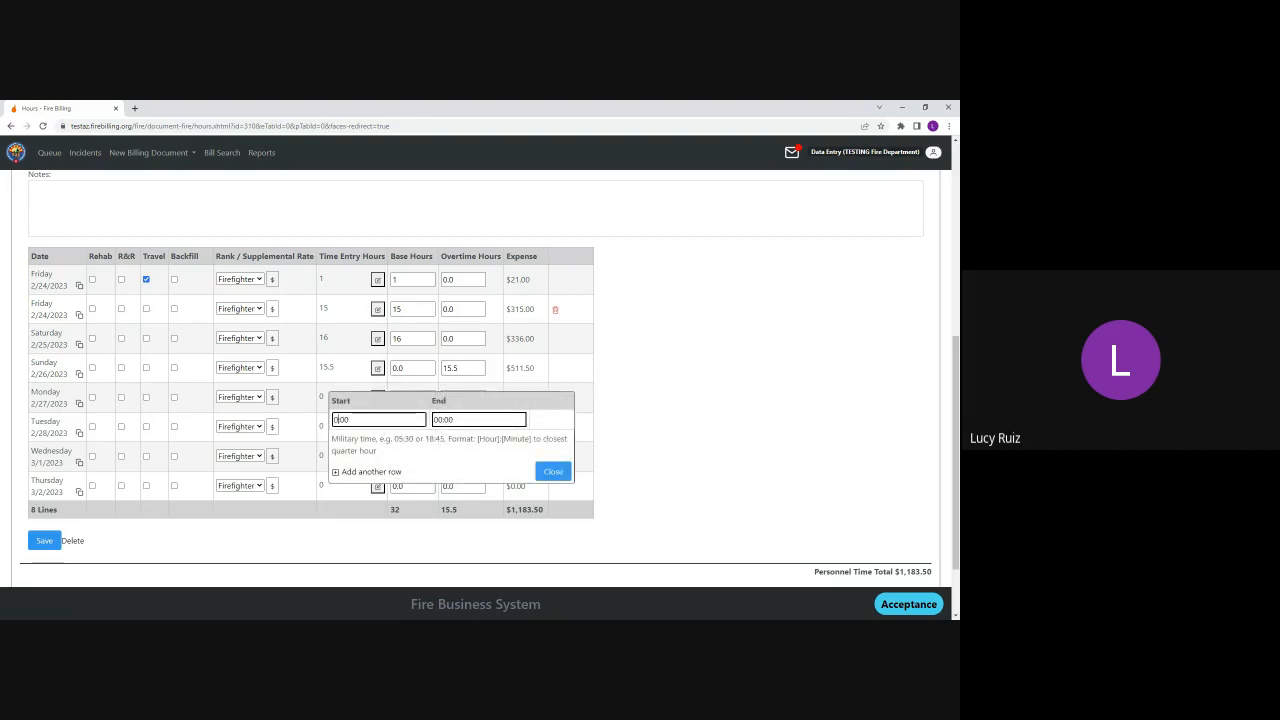
pyautogui.write('6')
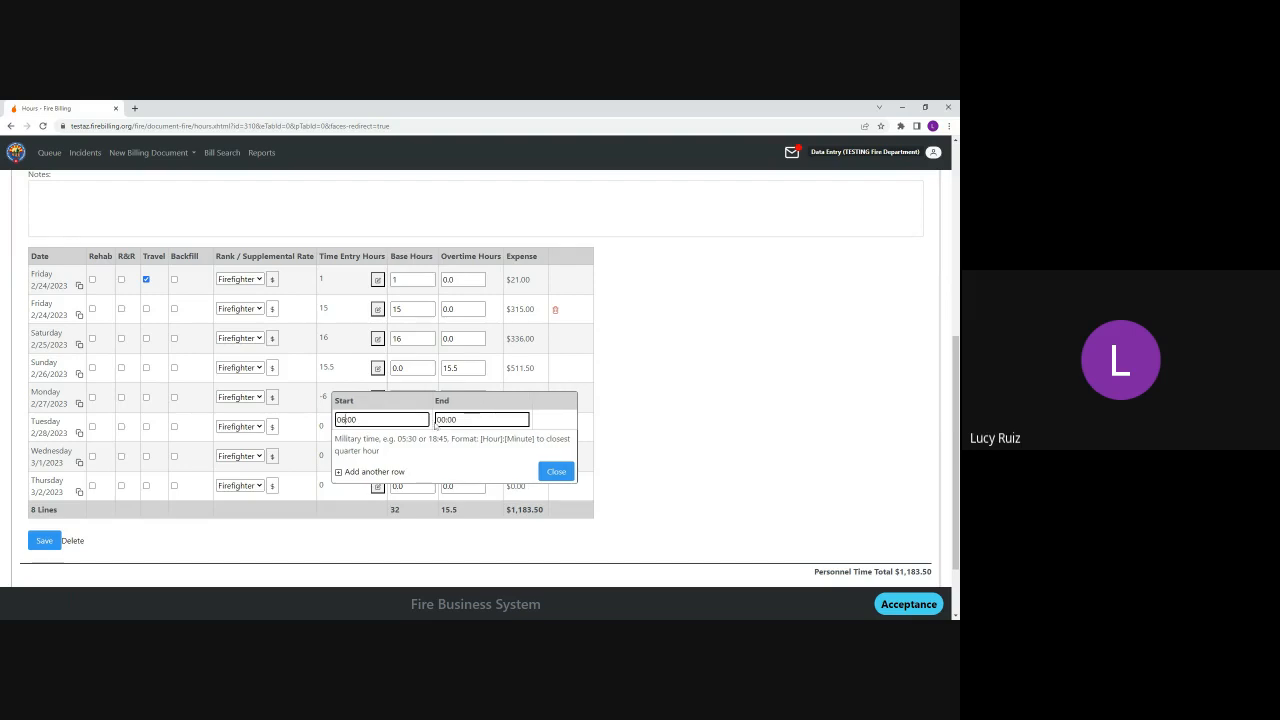
pyautogui.click(436, 422)
pyautogui.press('Delete')
pyautogui.press('Delete')
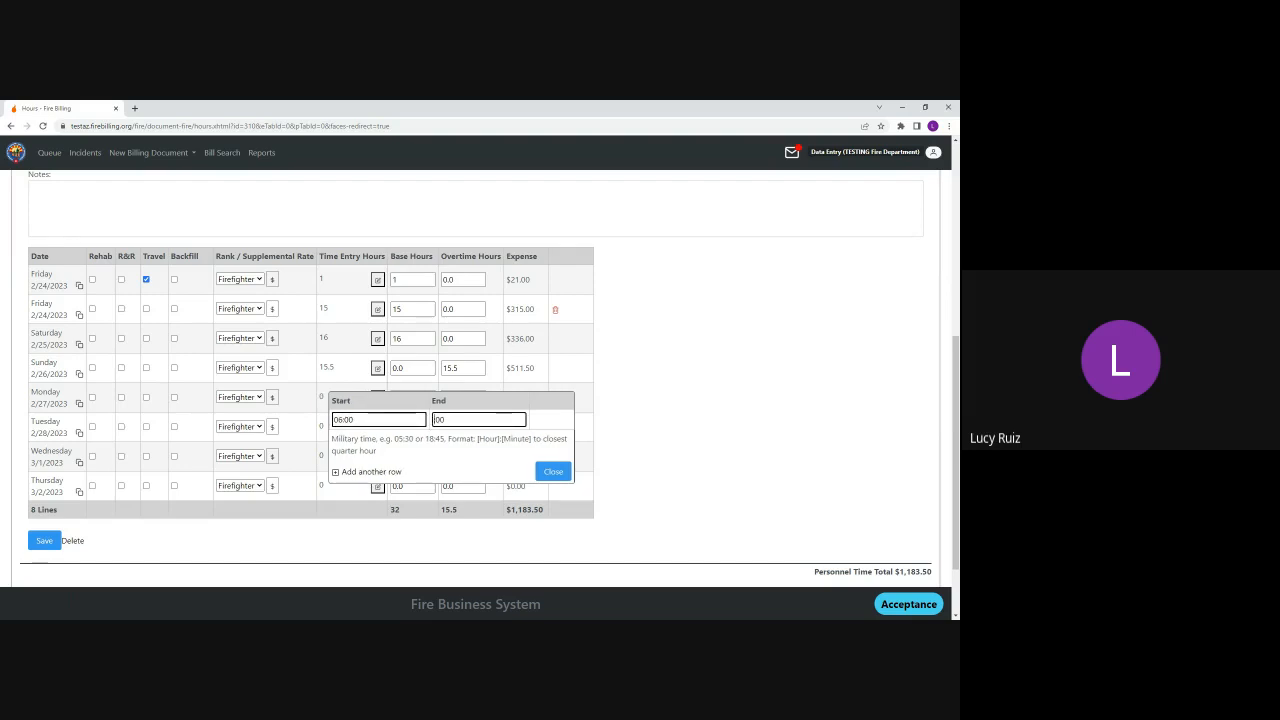
pyautogui.write('12')
# - Add a second time period from 12:30 to 22:00 for Monday 2/27/2023
pyautogui.click(360, 471)
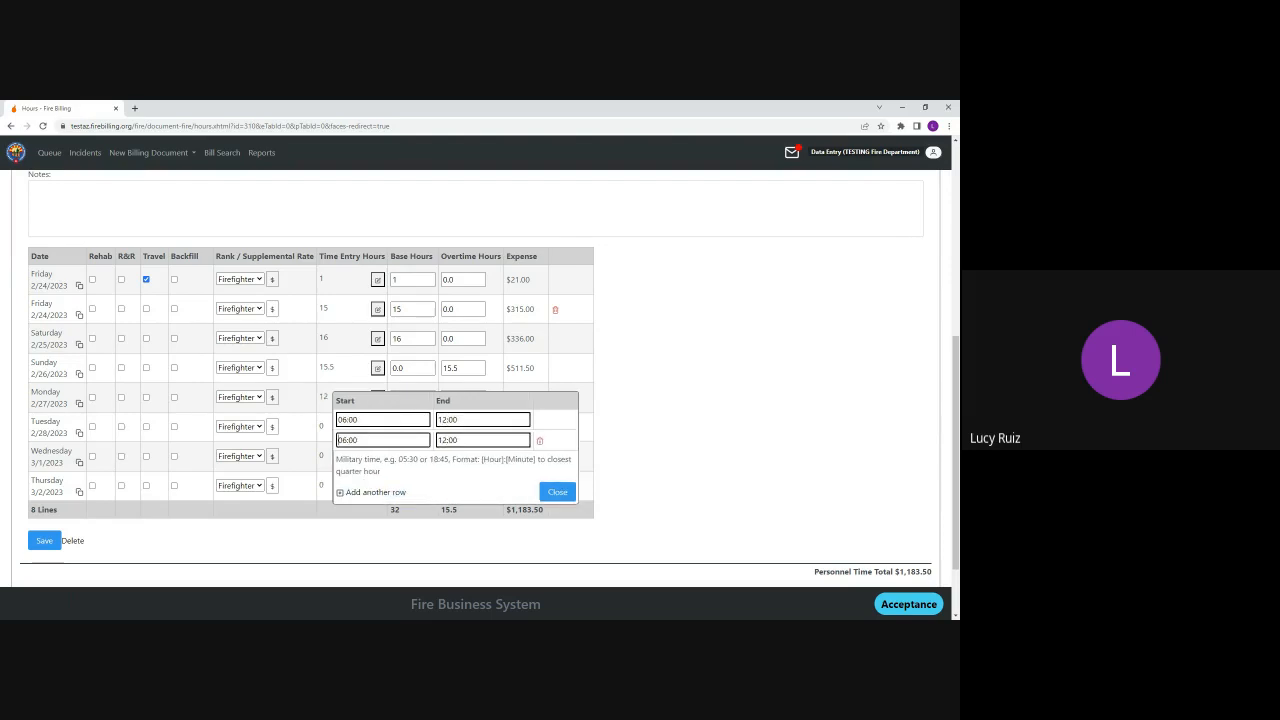
pyautogui.press('Delete')
pyautogui.press('Delete')
pyautogui.press('Delete')
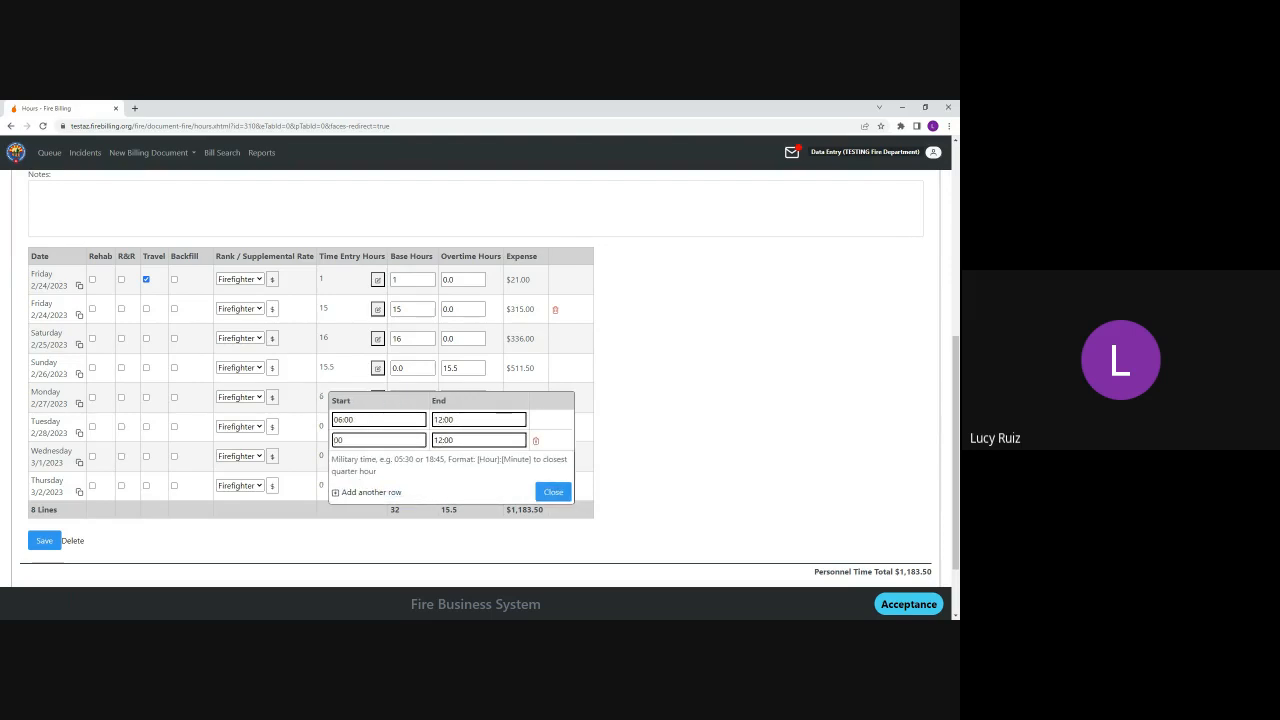
pyautogui.write('12:3')
pyautogui.click(440, 441)
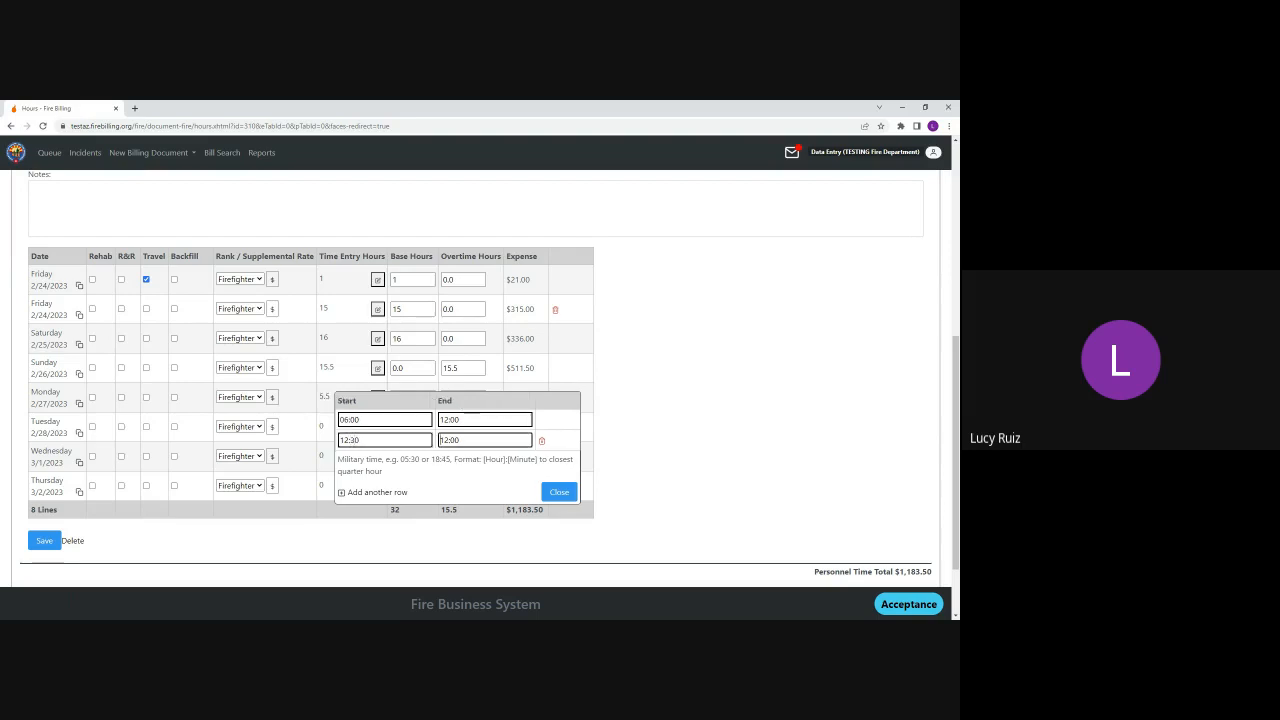
pyautogui.press('Delete')
pyautogui.press('Delete')
pyautogui.write('22')
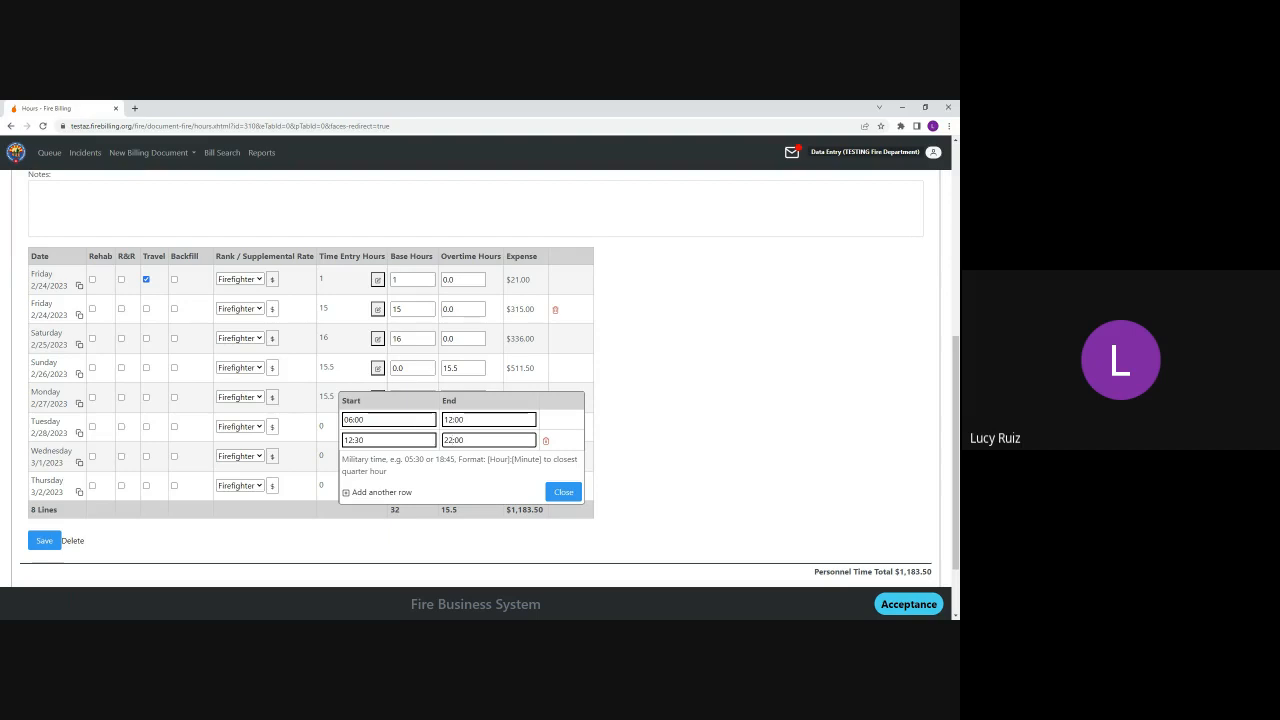
pyautogui.click(565, 492)
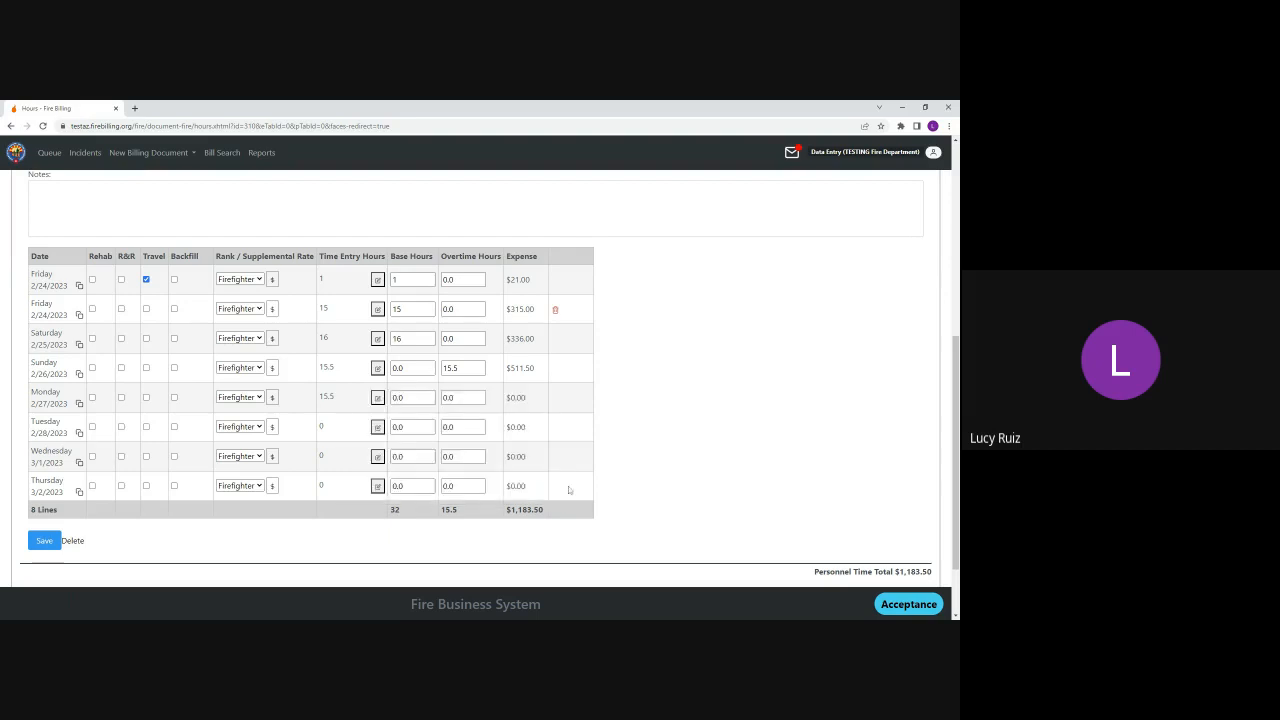
# - Set the overtime hours for Monday 2/27/2023 to 15.5
pyautogui.click(462, 398)
pyautogui.moveTo(447, 398); pyautogui.dragTo(441, 398)
pyautogui.write('15.5')
# - Enter time from 06:00 to 22:00 and 16 base hours for Tuesday 2/28/2023
pyautogui.click(377, 428)
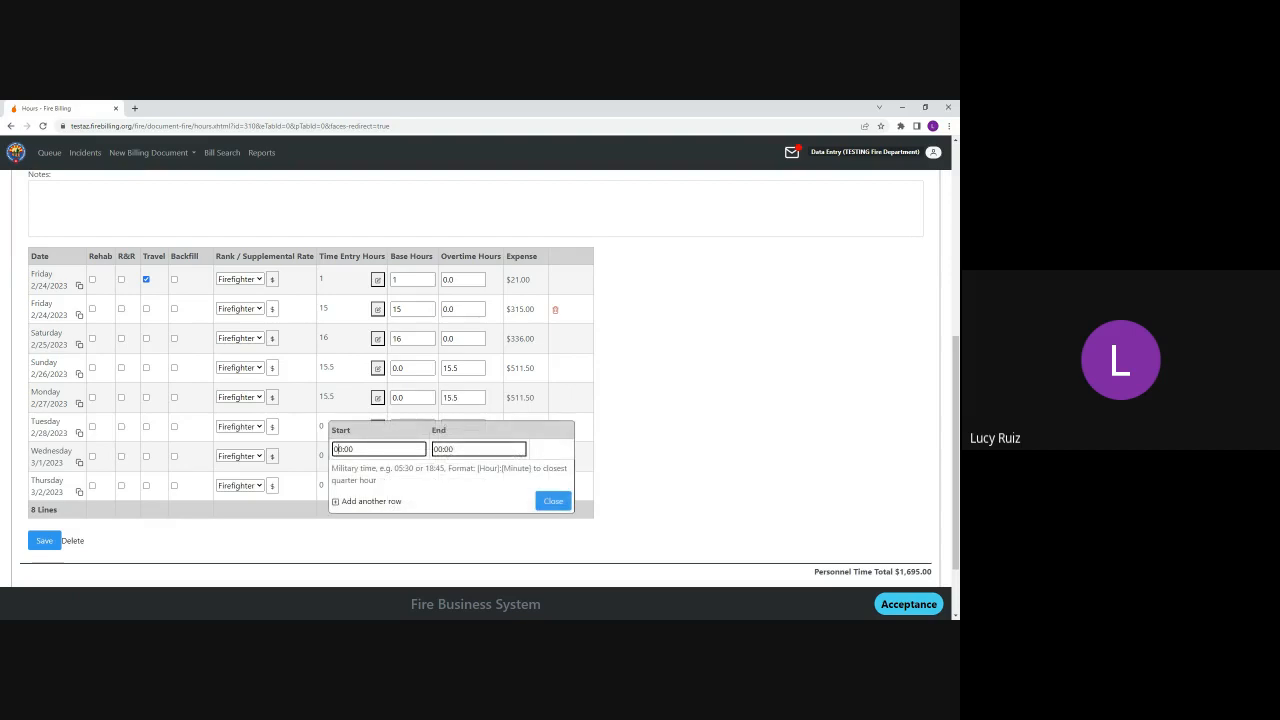
pyautogui.write('6')
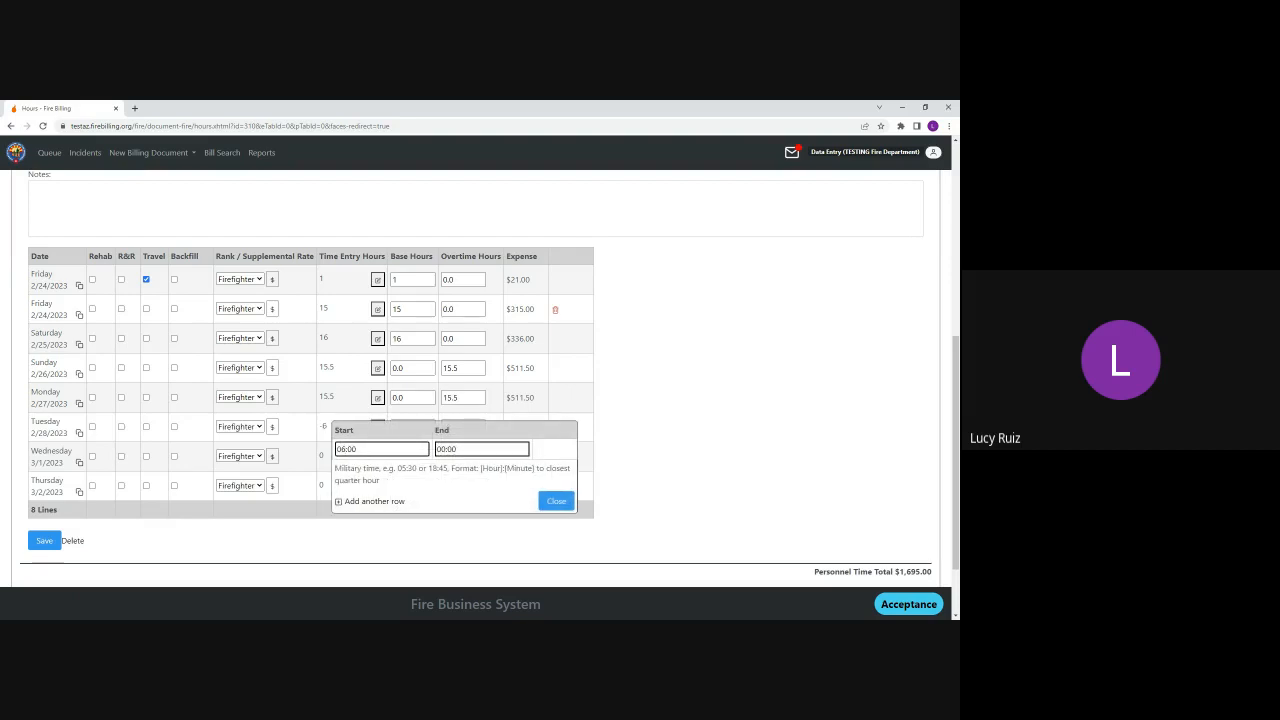
pyautogui.click(437, 449)
pyautogui.press('Delete')
pyautogui.press('Delete')
pyautogui.press('Delete')
pyautogui.write('22')
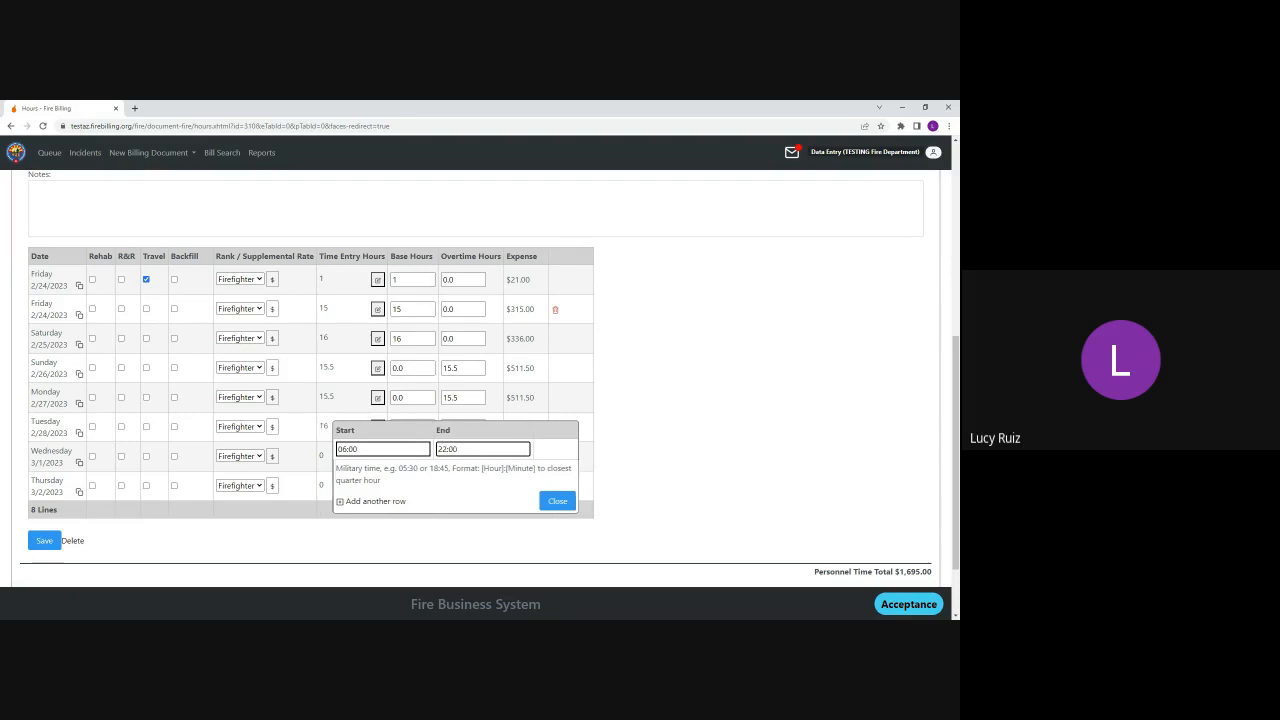
pyautogui.click(553, 500)
pyautogui.click(400, 427)
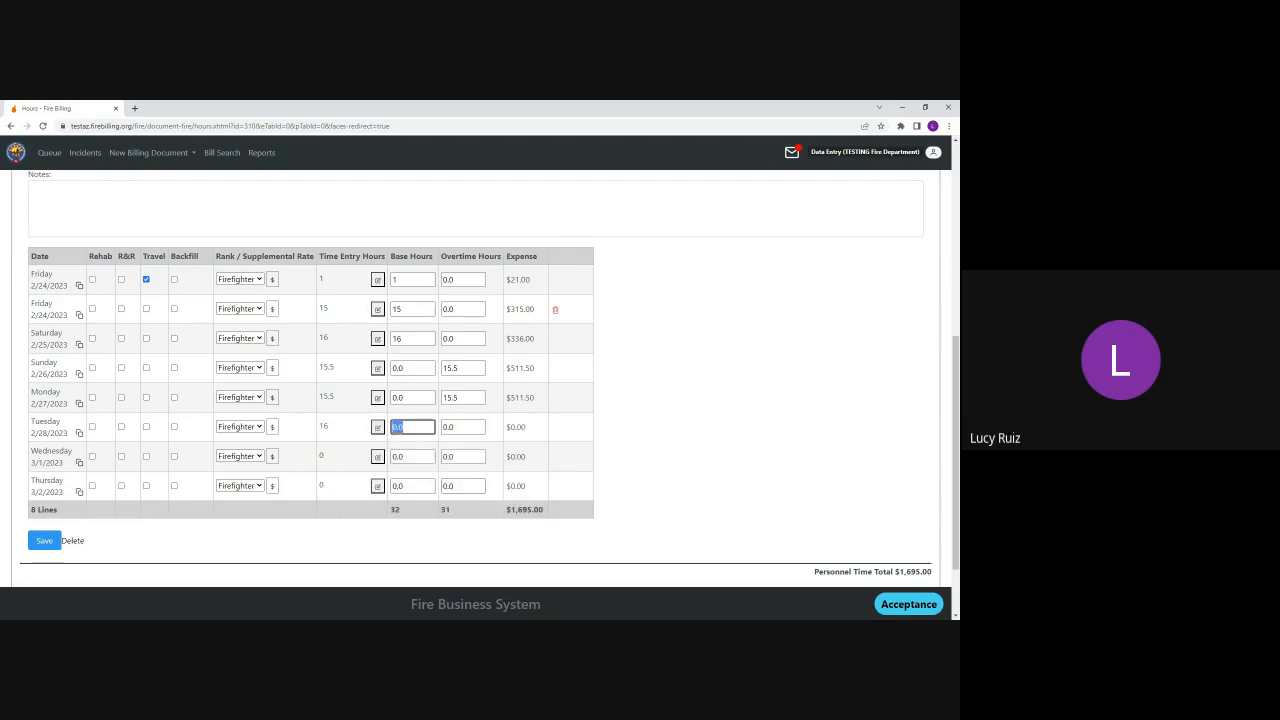
pyautogui.write('16')
# - Enter time from 06:00 to 22:00 and 16 base hours for Wednesday 3/1/2023
pyautogui.click(378, 457)
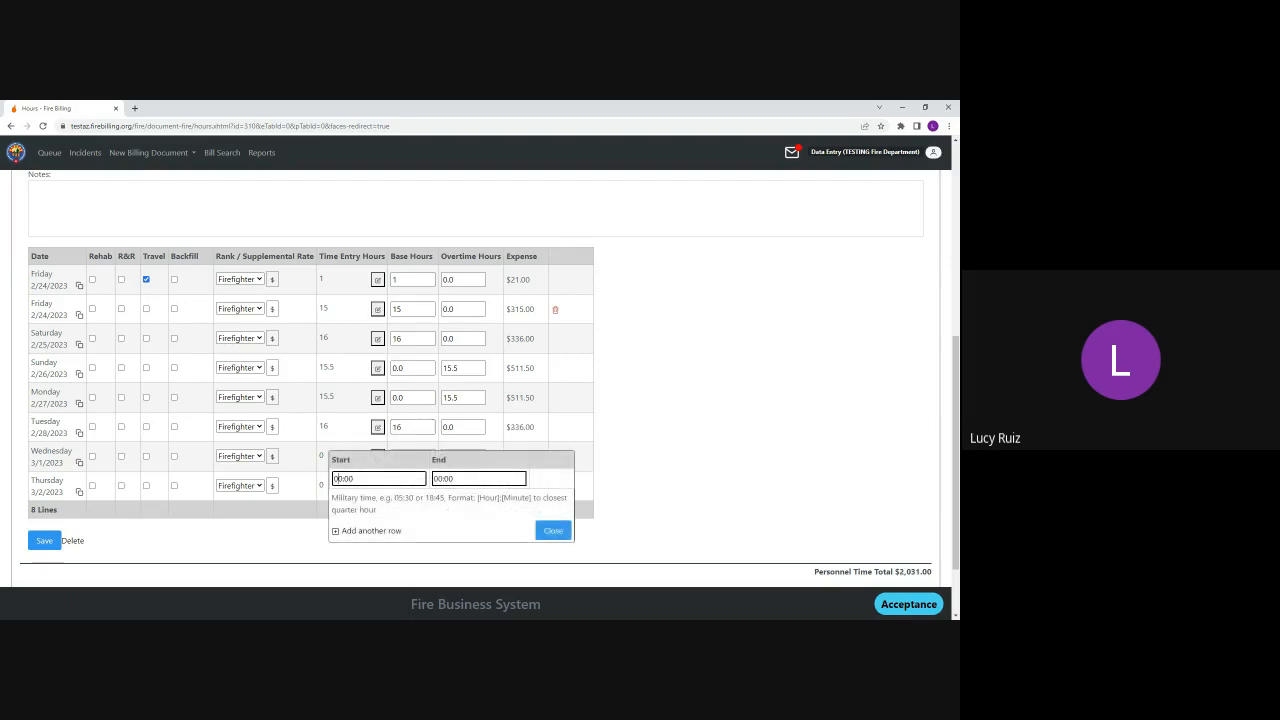
pyautogui.write('06')
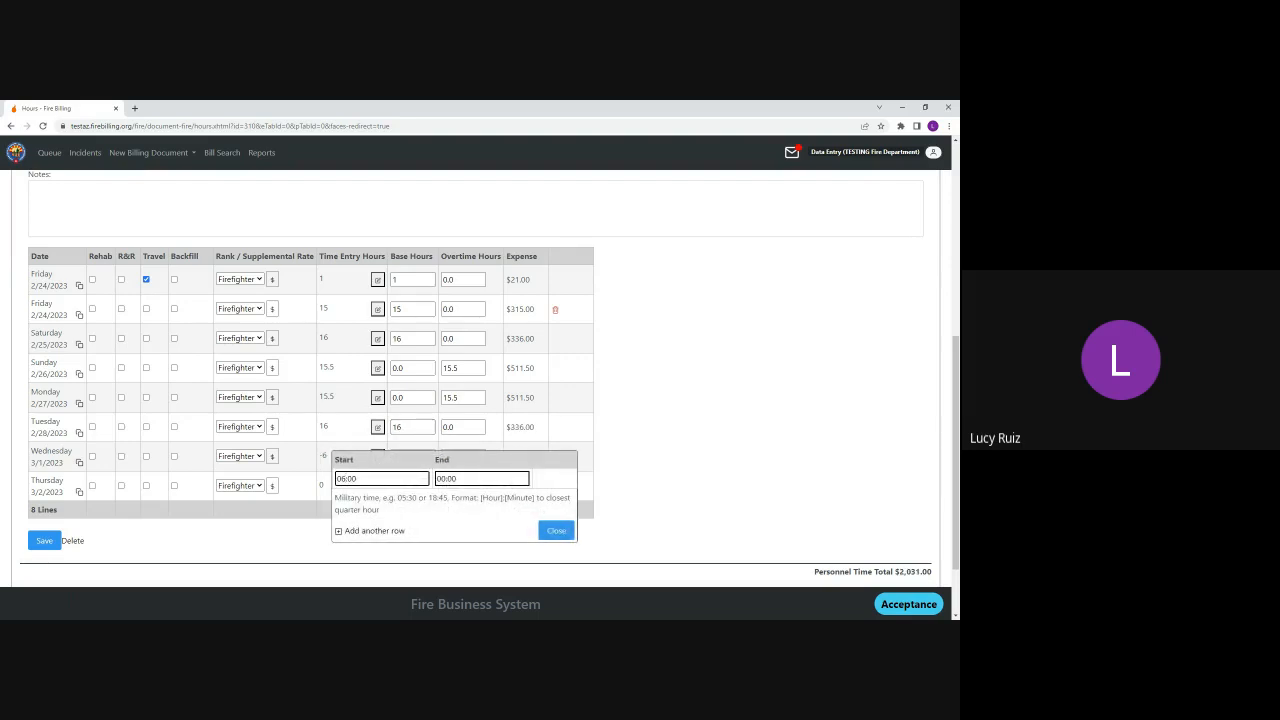
pyautogui.doubleClick(441, 479)
pyautogui.write('22')
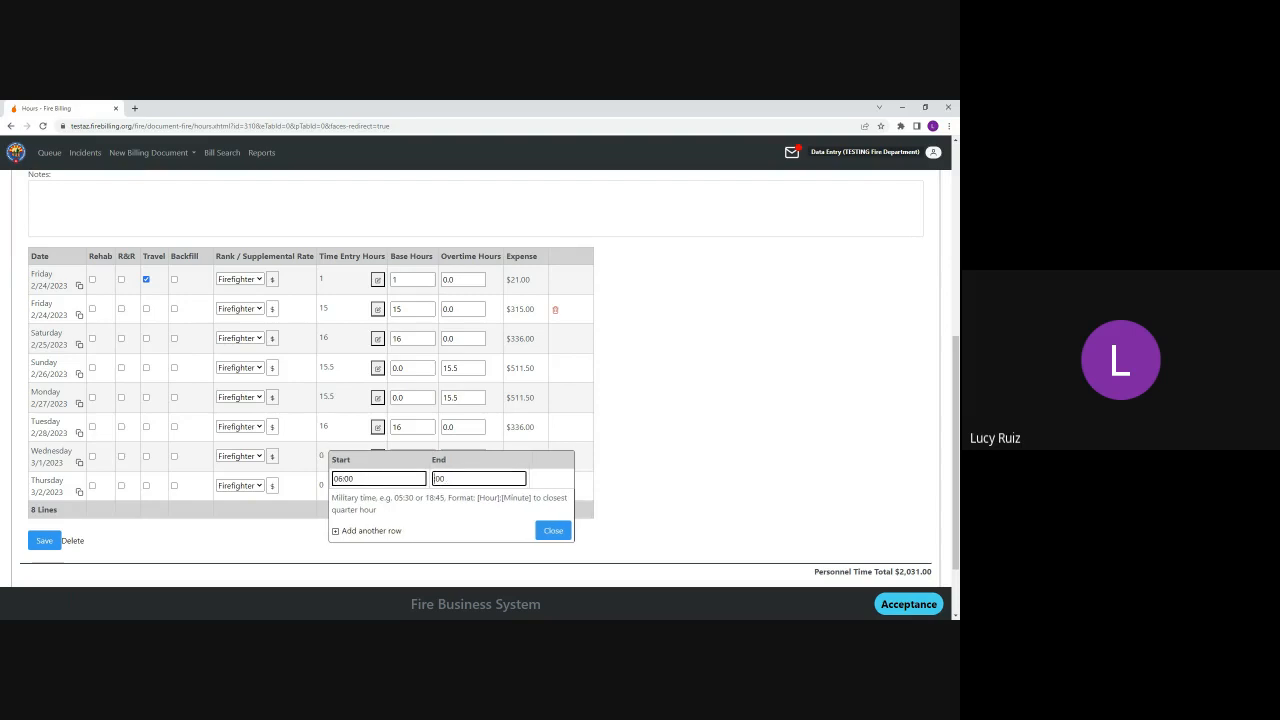
pyautogui.click(550, 531)
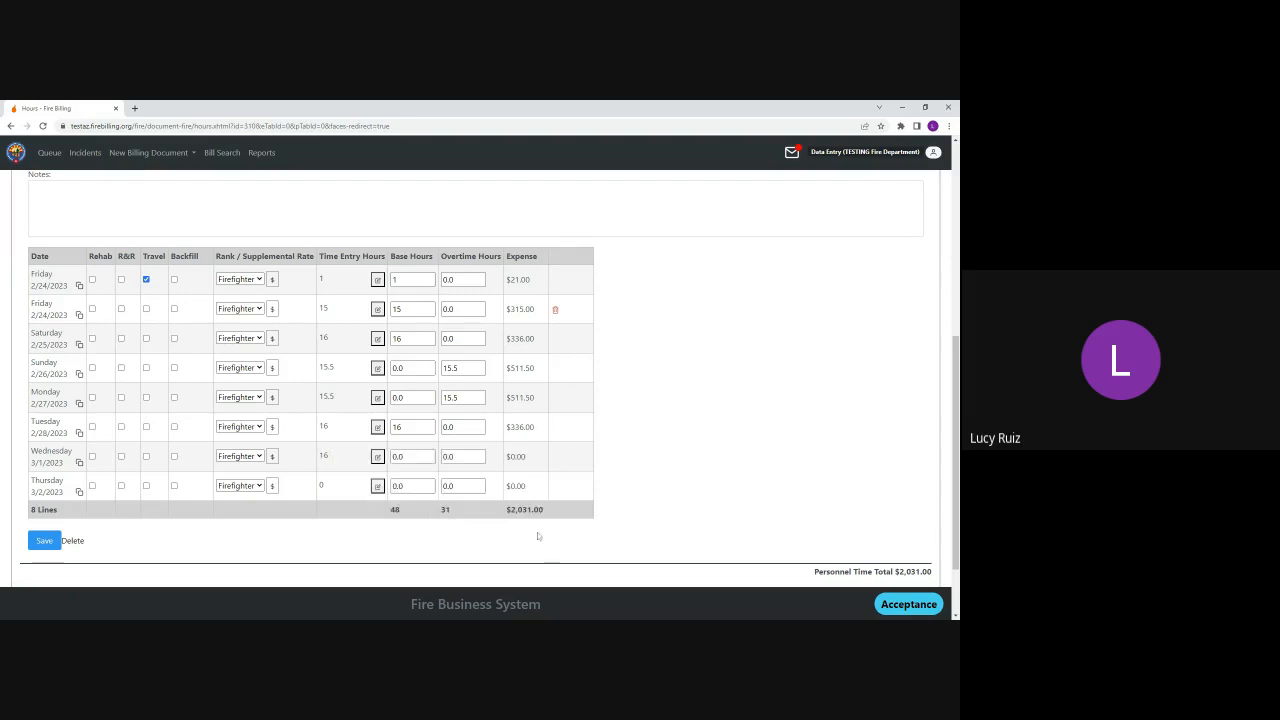
pyautogui.doubleClick(392, 457)
pyautogui.write('16')
# - Enter a time period from 06:00 to 10:00 for Thursday 3/2/2023
pyautogui.click(378, 487)
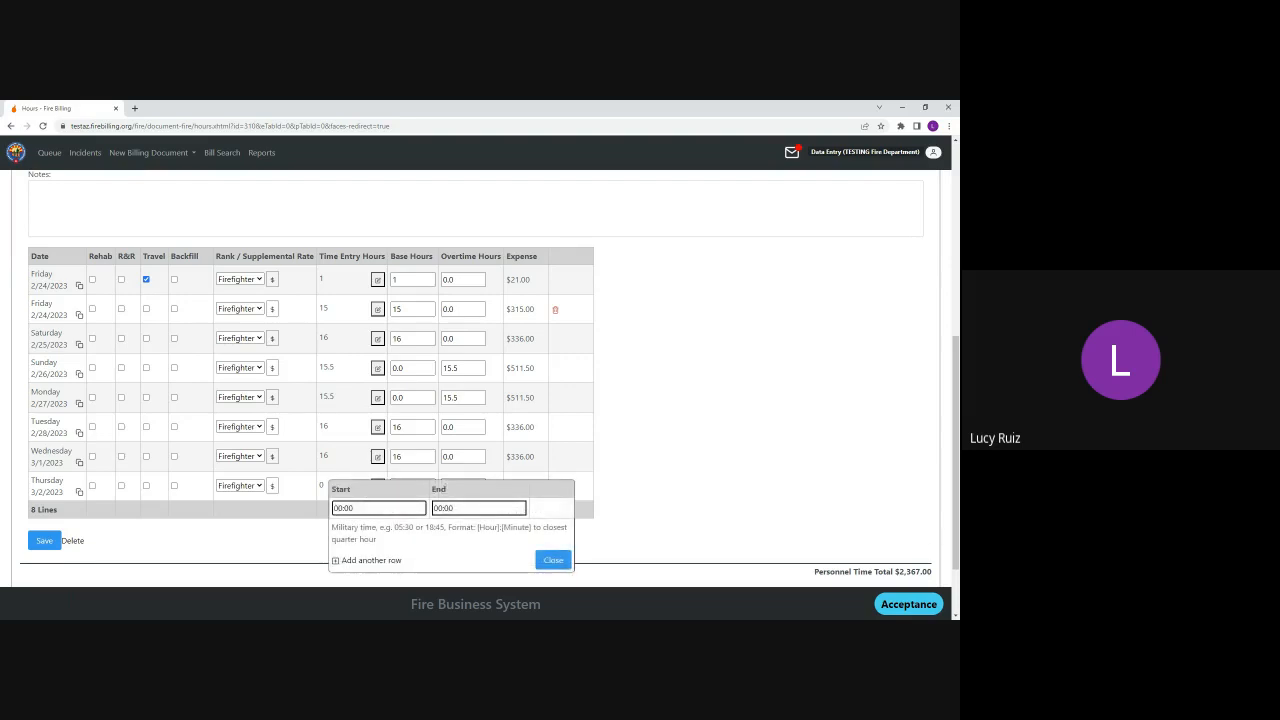
pyautogui.write('6')
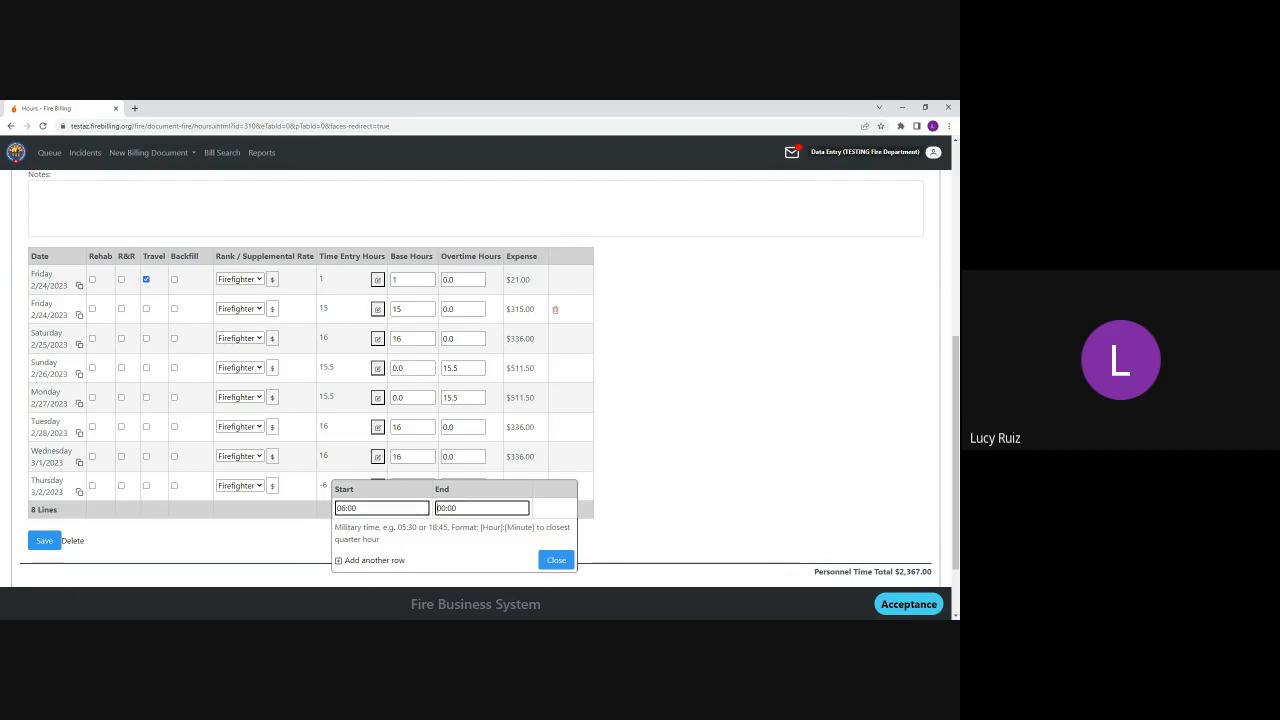
pyautogui.press('Delete')
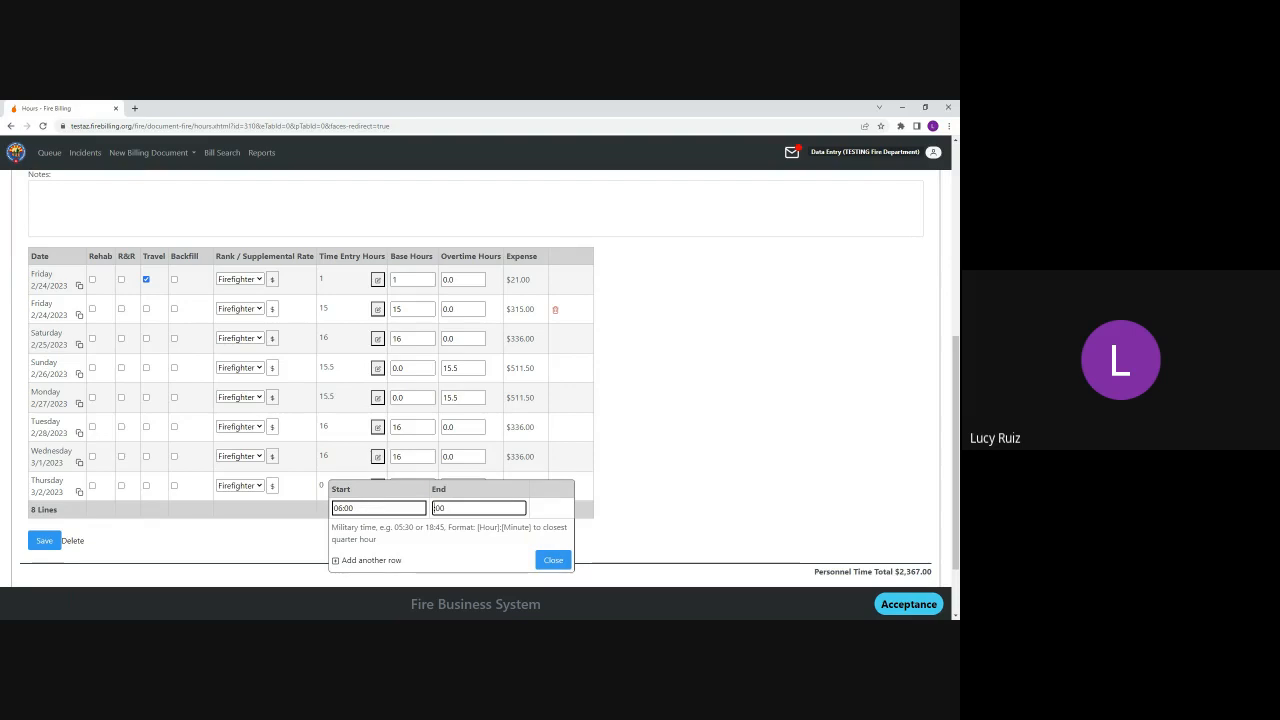
pyautogui.write('10')
pyautogui.click(553, 560)
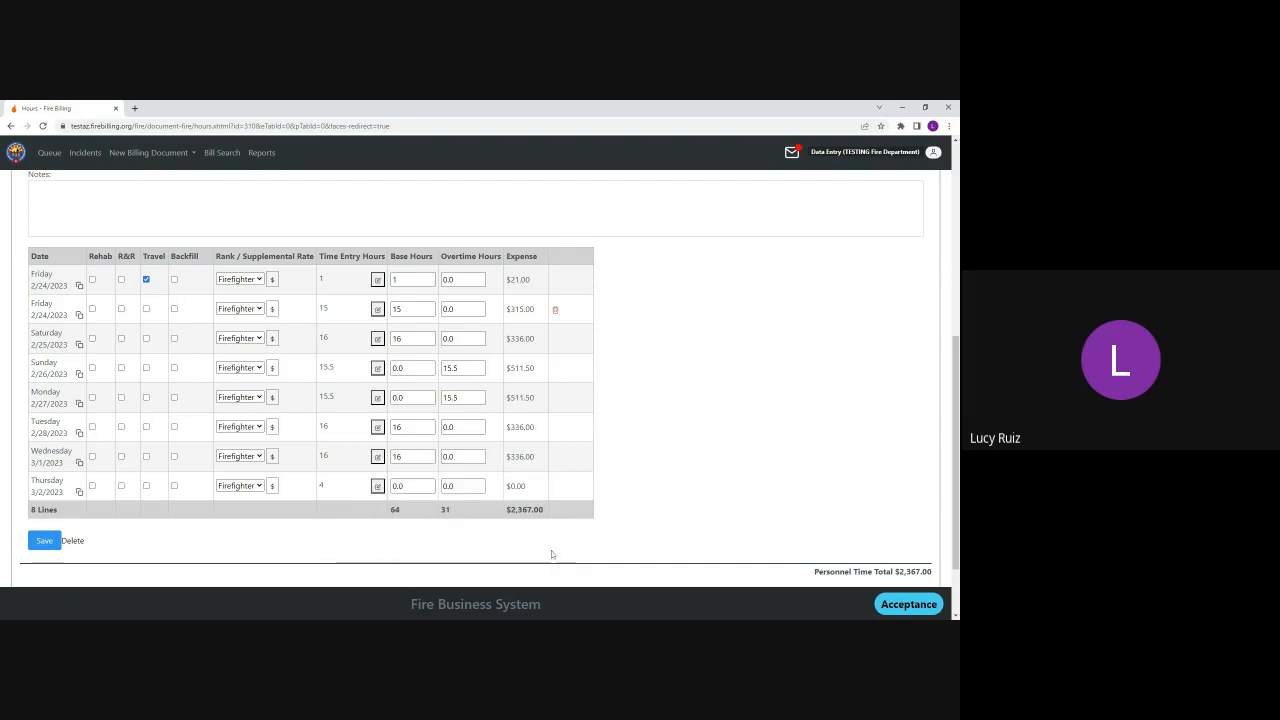
# - Duplicate the Thursday 3/2/2023 row, mark the copy as Travel and set its time from 10:00 to 11:00
pyautogui.click(79, 492)
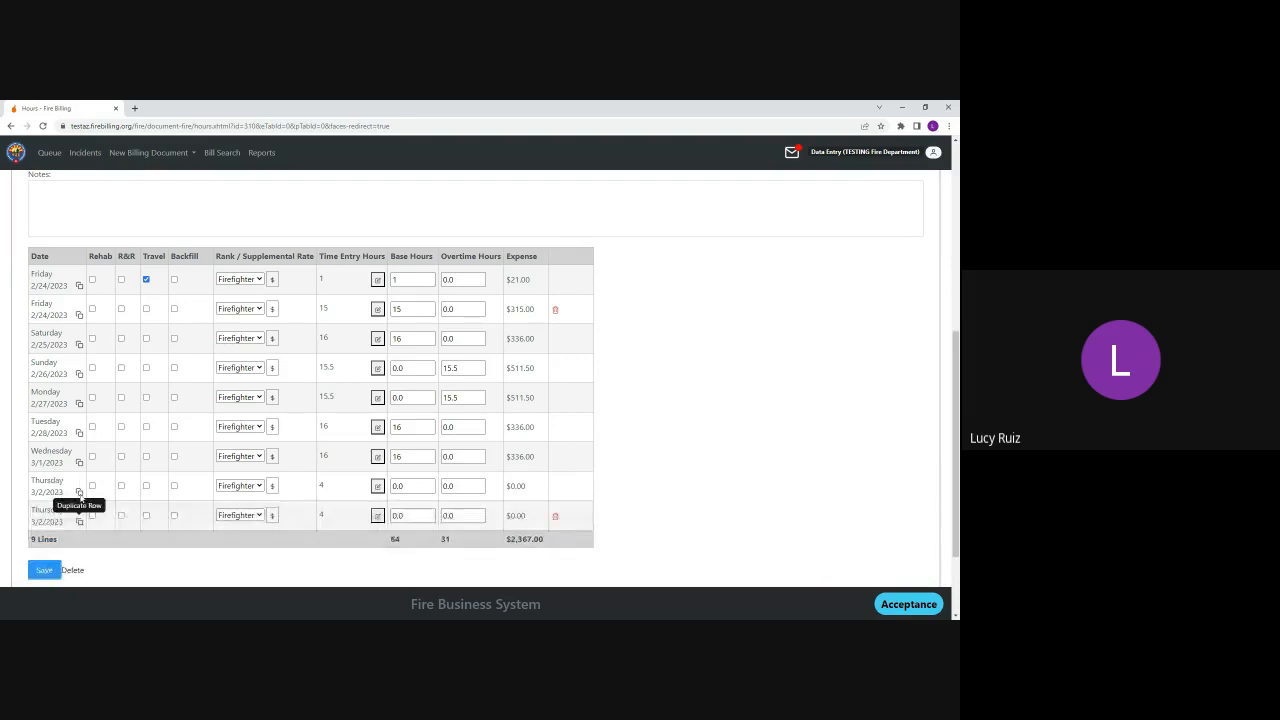
pyautogui.click(146, 515)
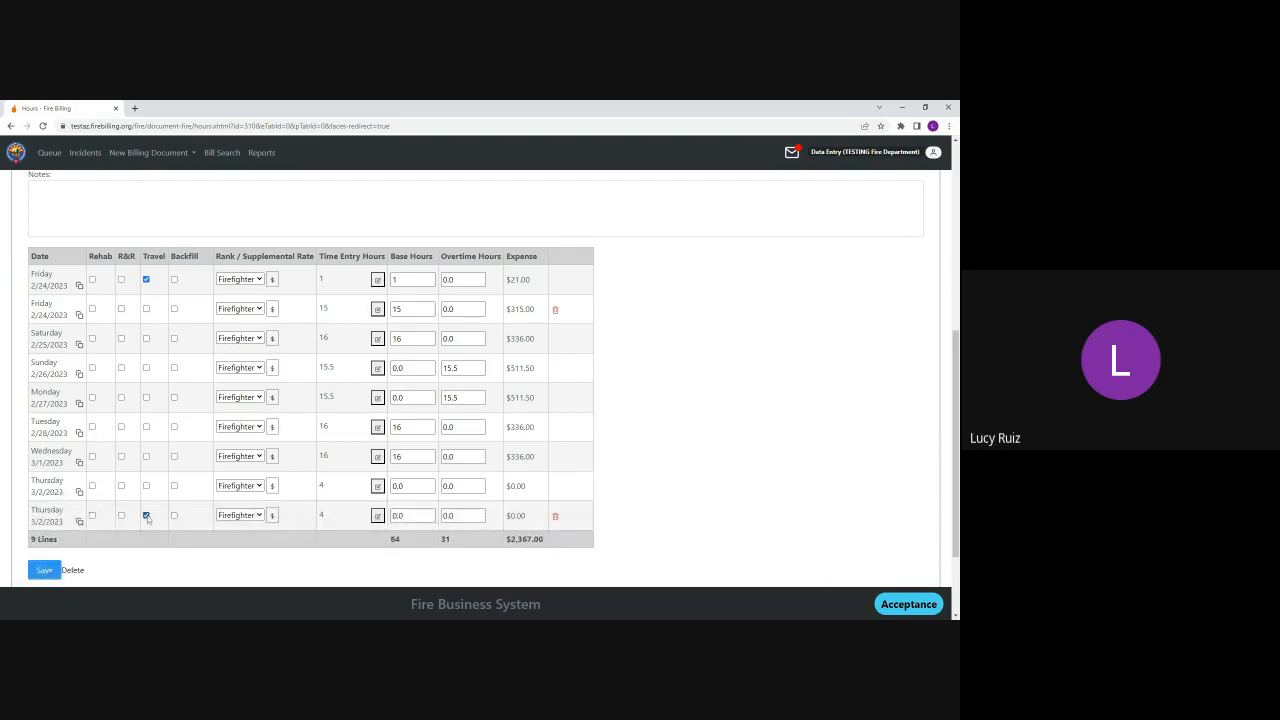
pyautogui.click(377, 516)
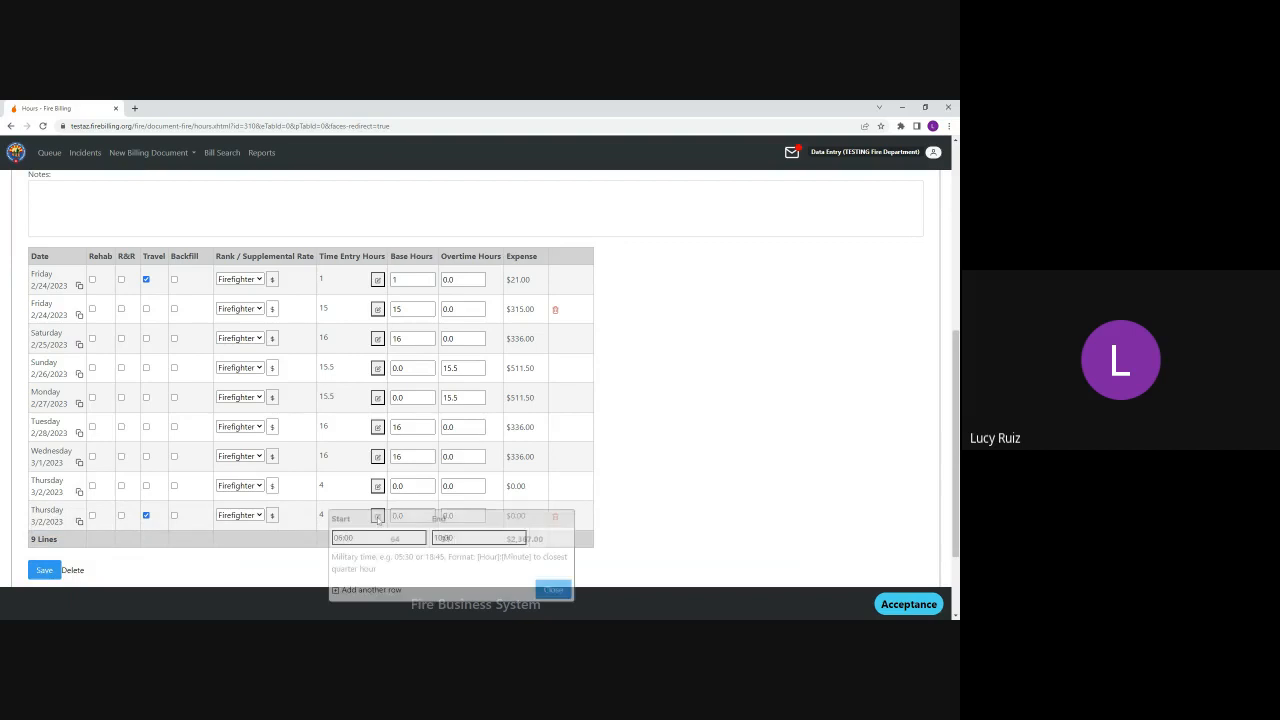
pyautogui.moveTo(354, 538); pyautogui.dragTo(332, 538)
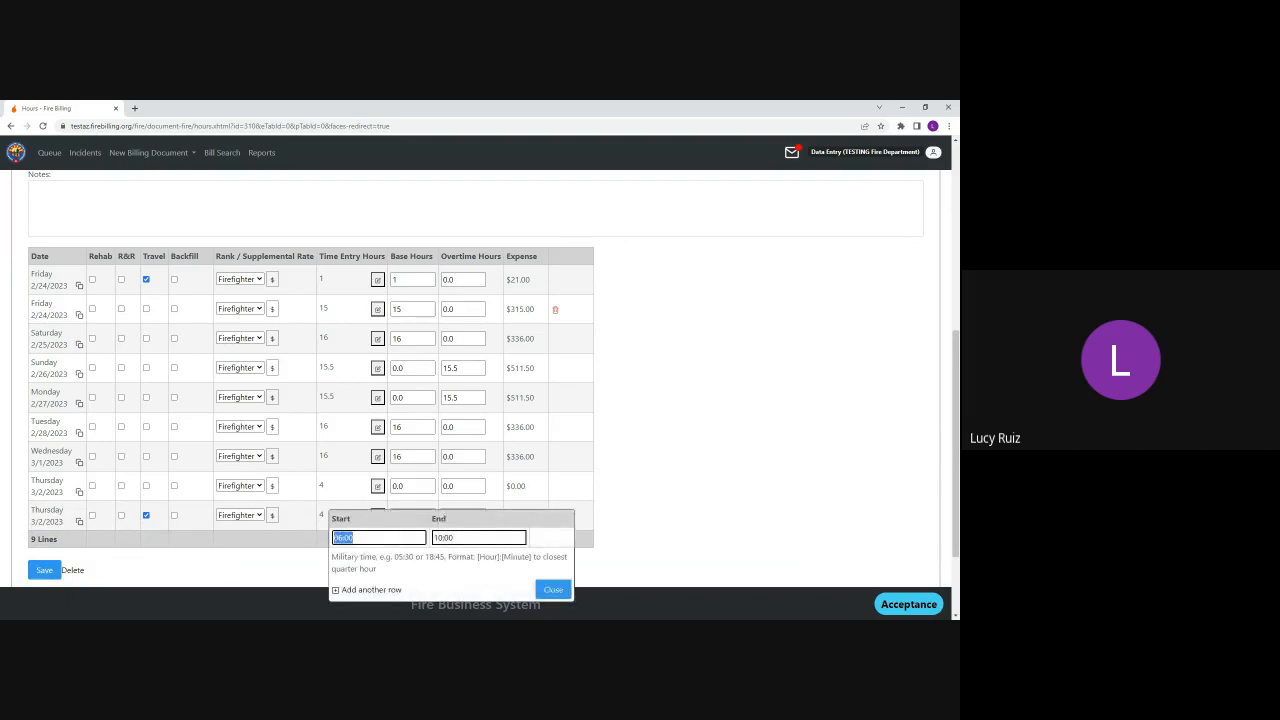
pyautogui.write('10:00')
pyautogui.moveTo(455, 538); pyautogui.dragTo(432, 540)
pyautogui.write('11:00')
pyautogui.click(553, 590)
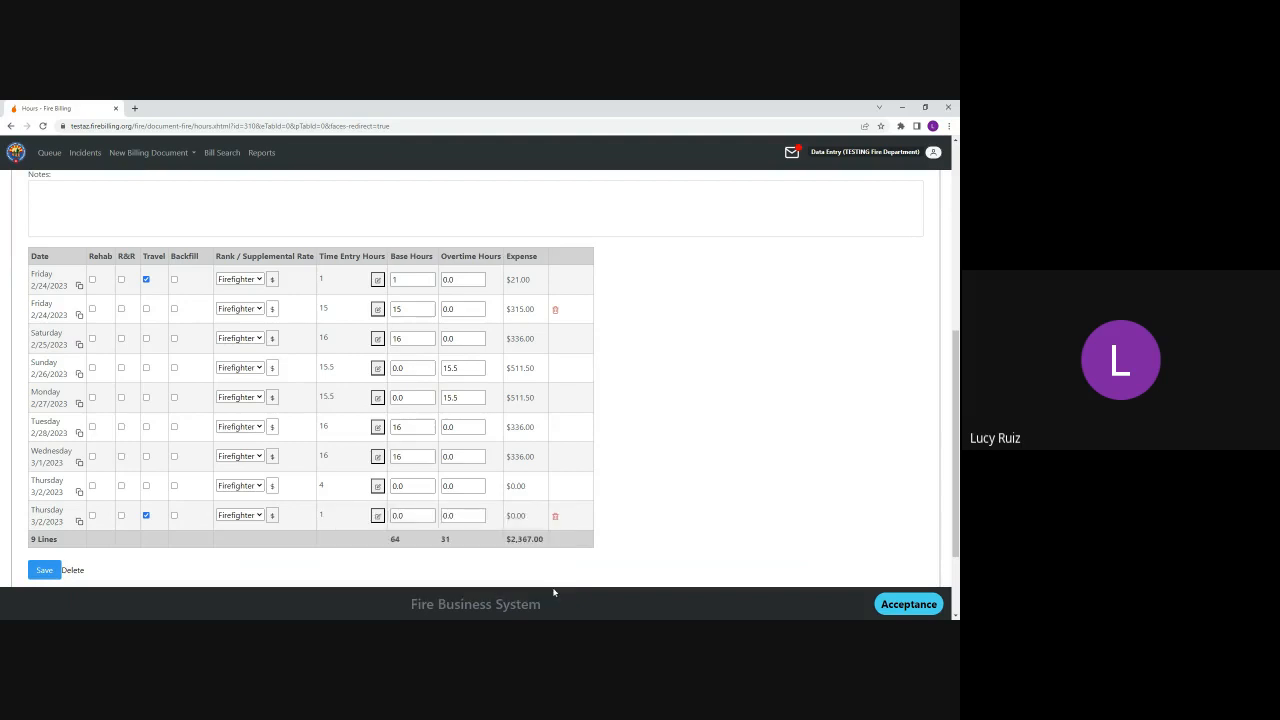
# - Save the personnel time entries for Employee 1FF
pyautogui.click(42, 572)
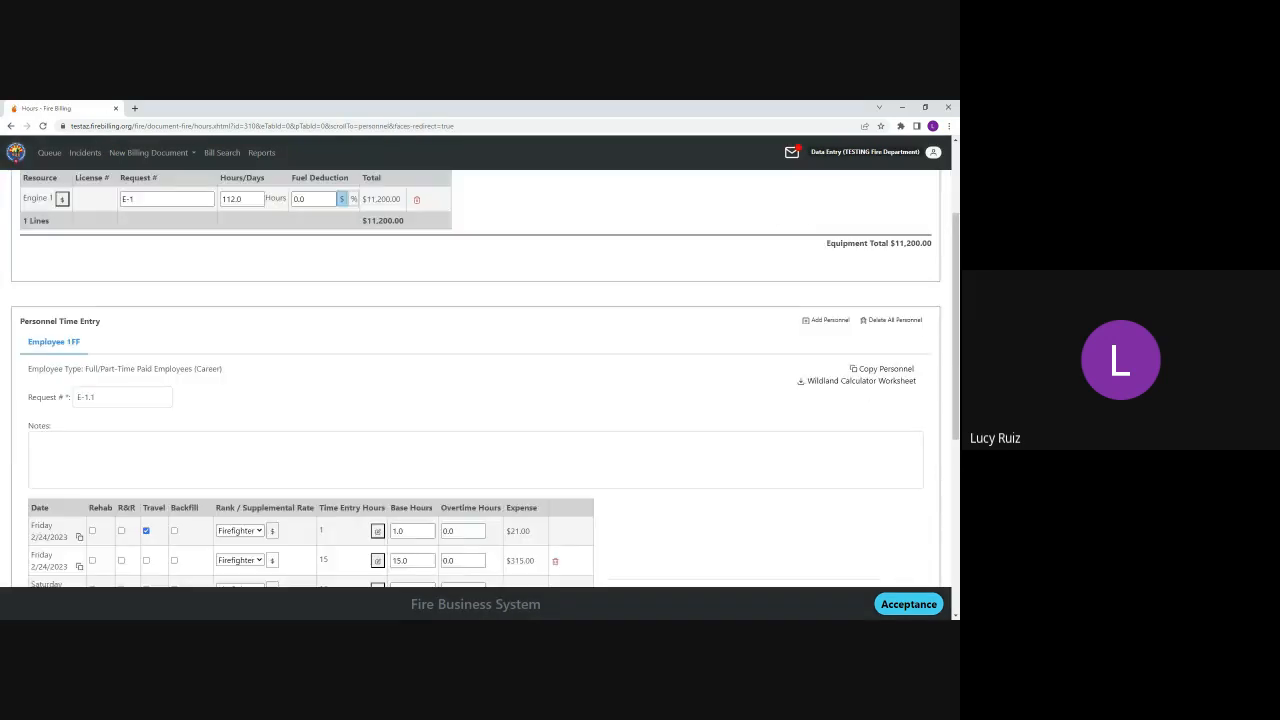
pyautogui.scroll(-7, 475, 378)
pyautogui.scroll(2, 733, 322)
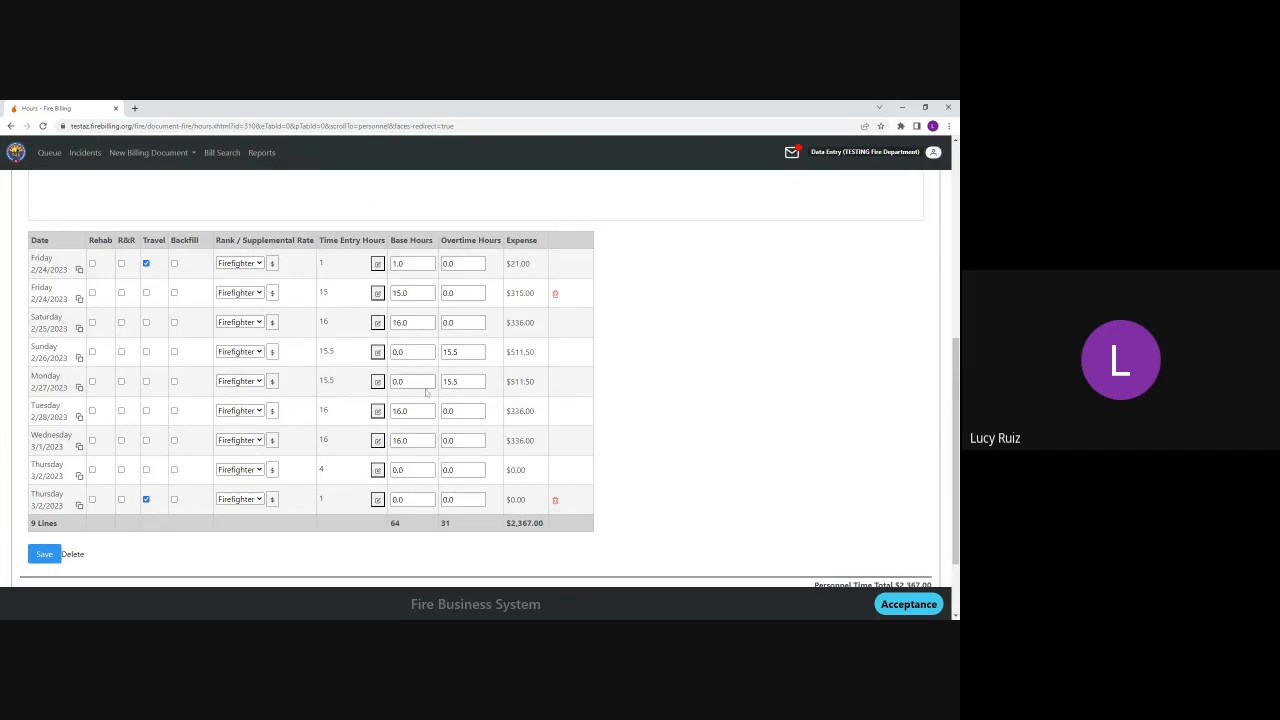
# - Add a backfill for Saturday 2/25/2023 with Employee 3FF and 16 overtime hours
pyautogui.click(174, 322)
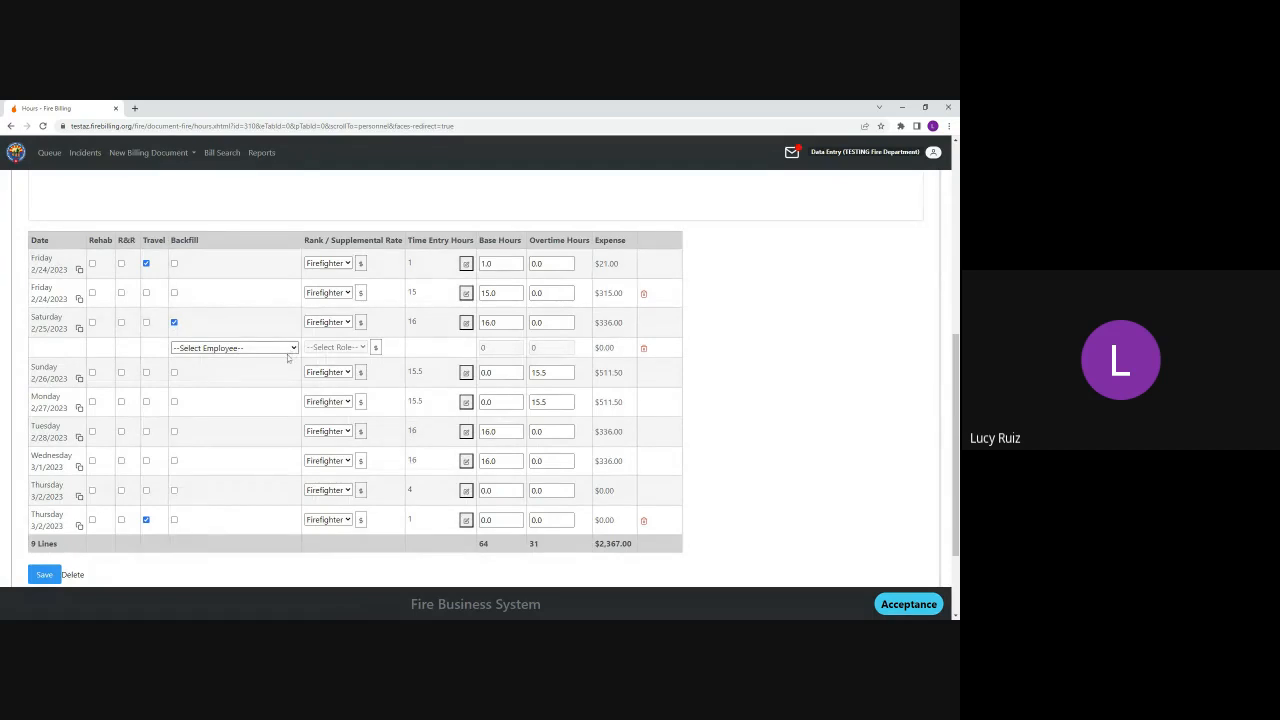
pyautogui.click(244, 537)
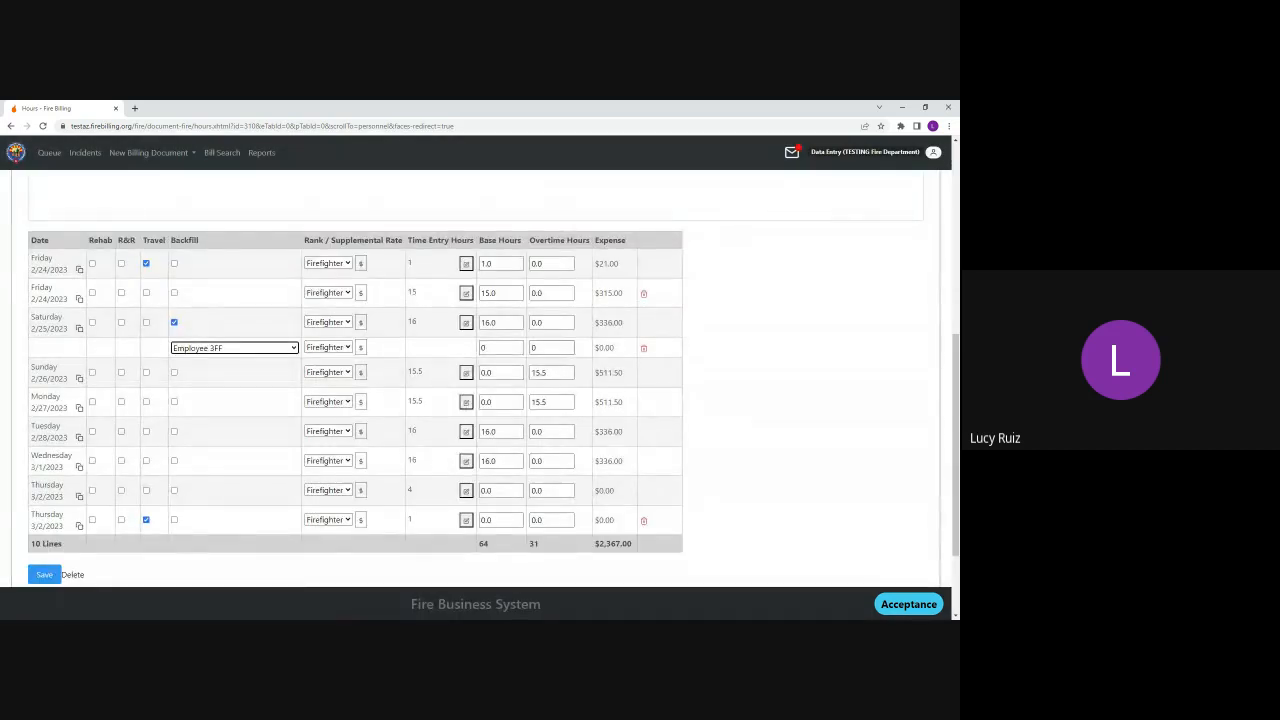
pyautogui.doubleClick(535, 348)
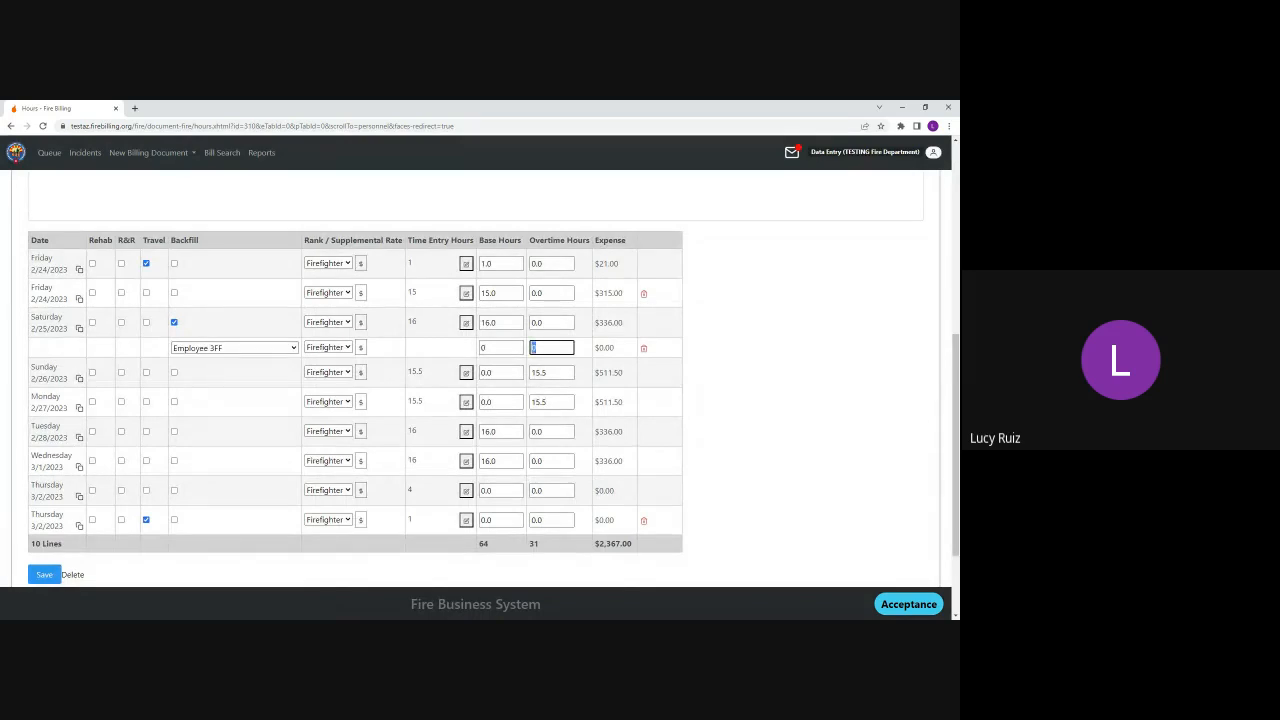
pyautogui.write('16')
# - Add a backfill for Tuesday 2/28/2023 with Employee 4FF and 16 overtime hours, and save the personnel time
pyautogui.click(174, 432)
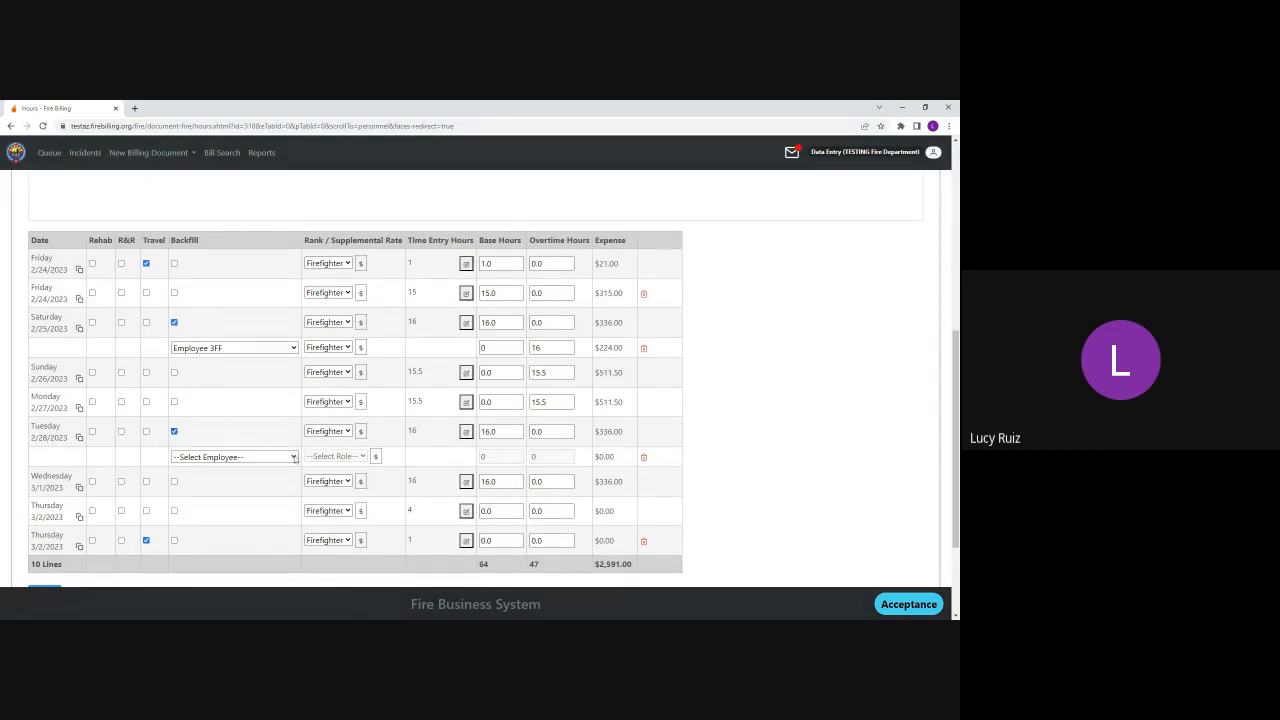
pyautogui.click(294, 456)
pyautogui.click(285, 443)
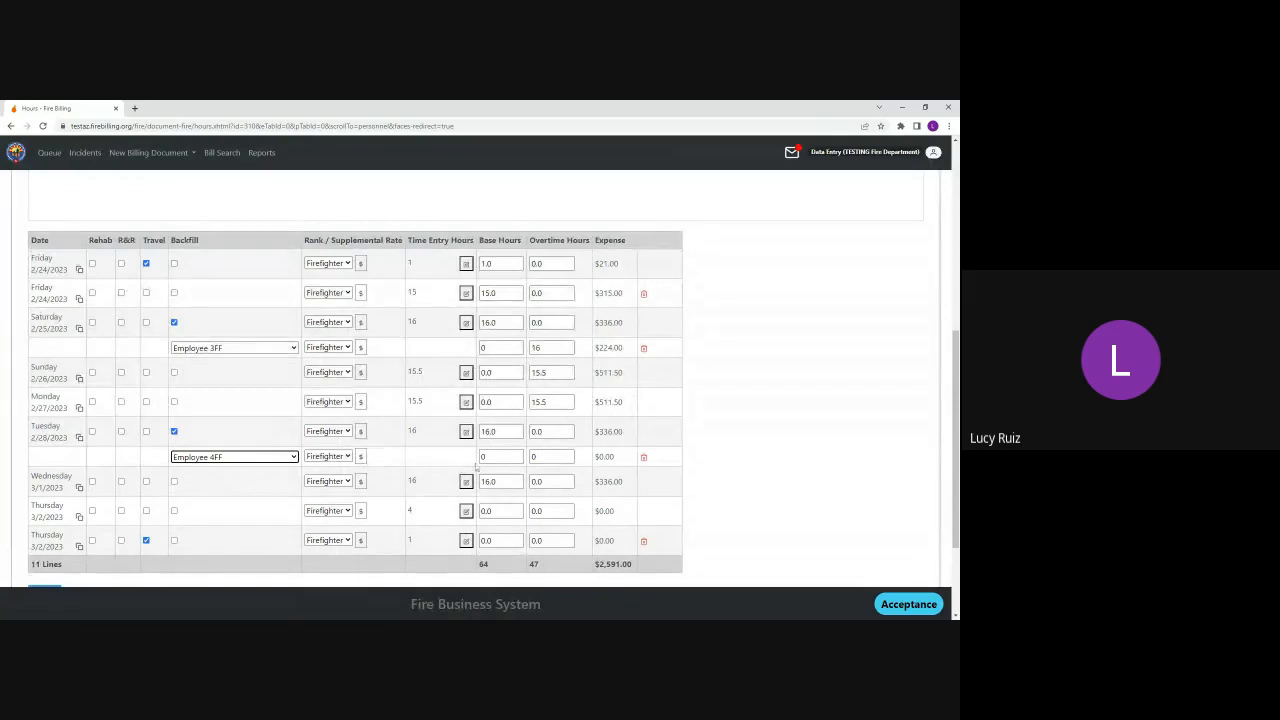
pyautogui.click(551, 456)
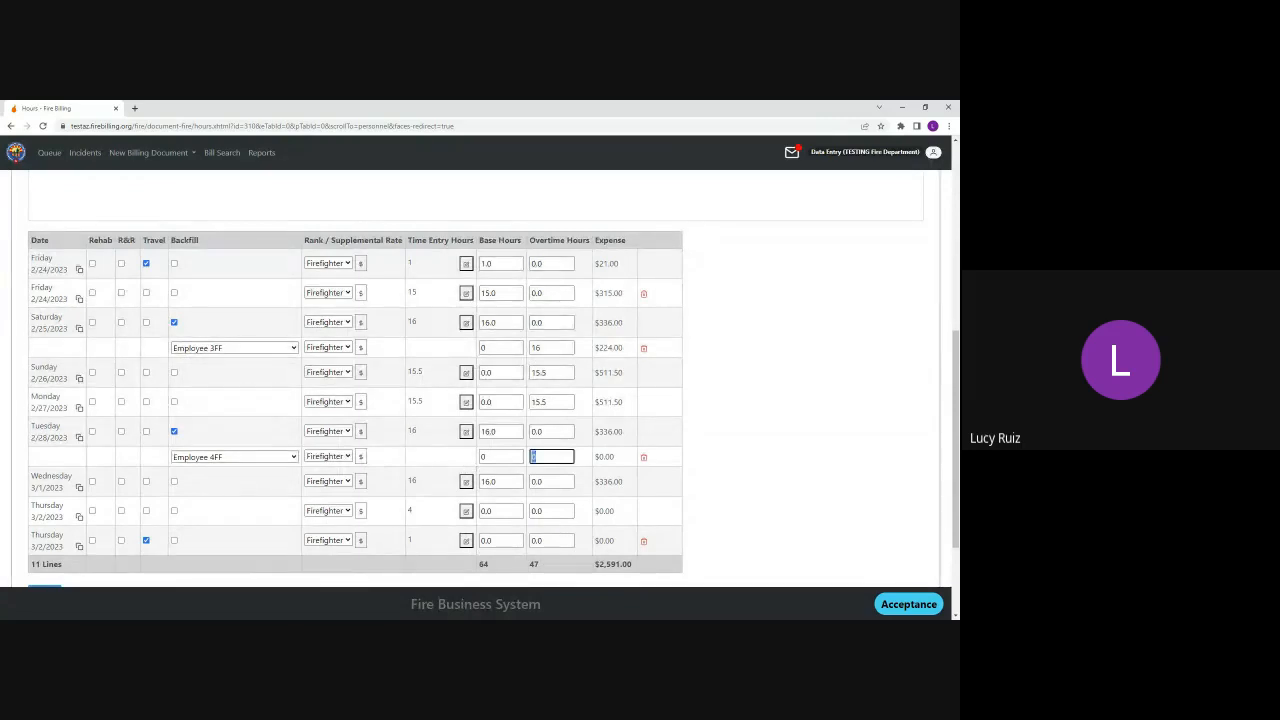
pyautogui.write('16')
pyautogui.scroll(-1, 676, 397)
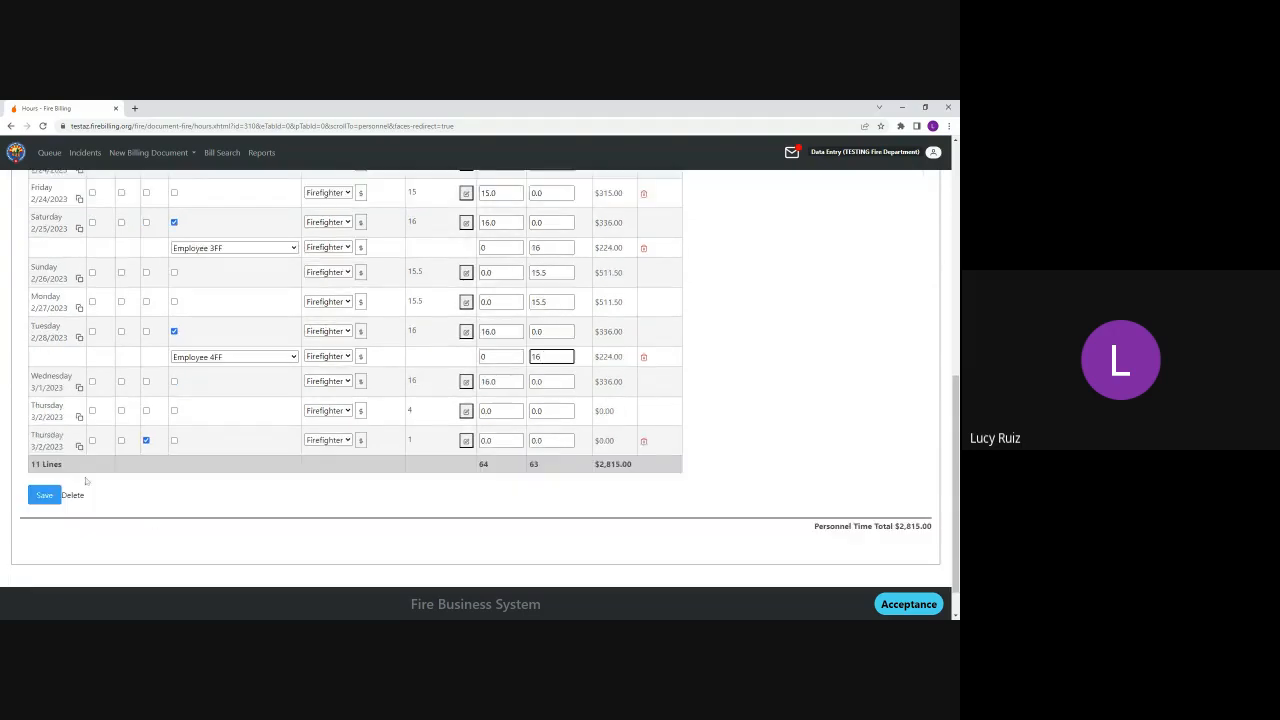
pyautogui.click(44, 495)
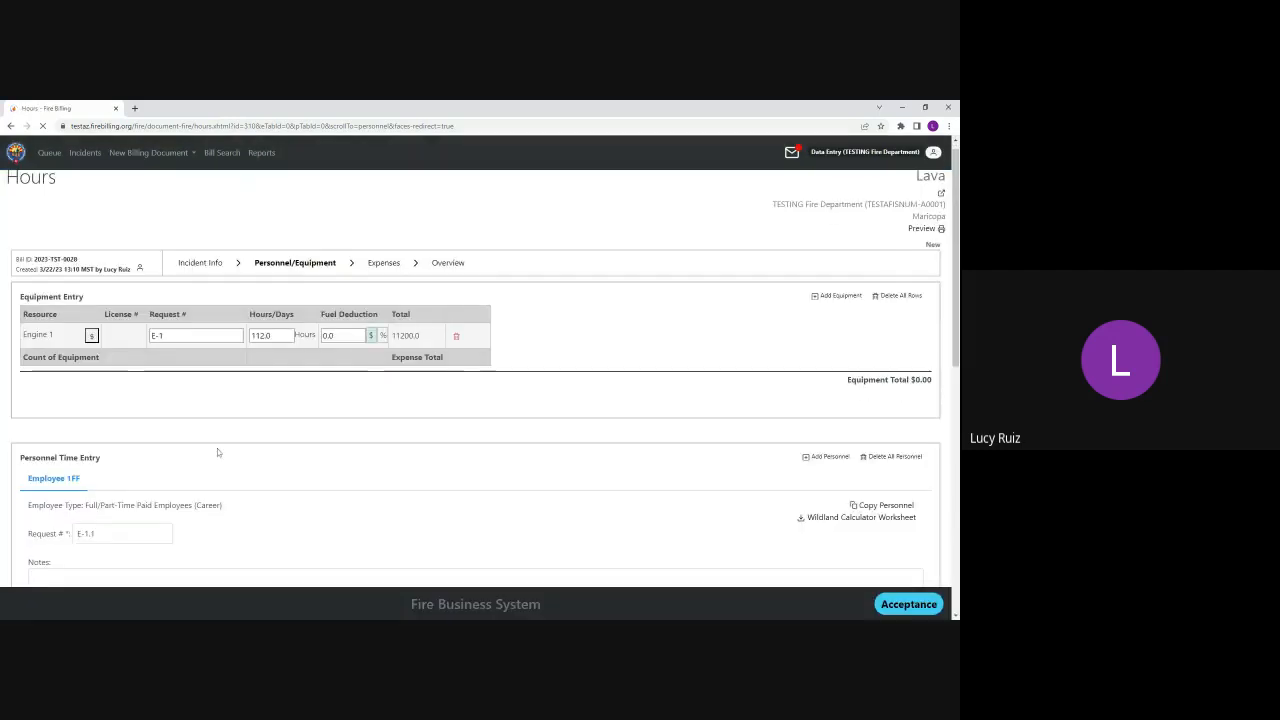
# - Duplicate the Thursday 3/2/2023 Travel row, mark the copy as Rehab and set its time from 11:00 to 12:00
pyautogui.scroll(-3, 217, 452)
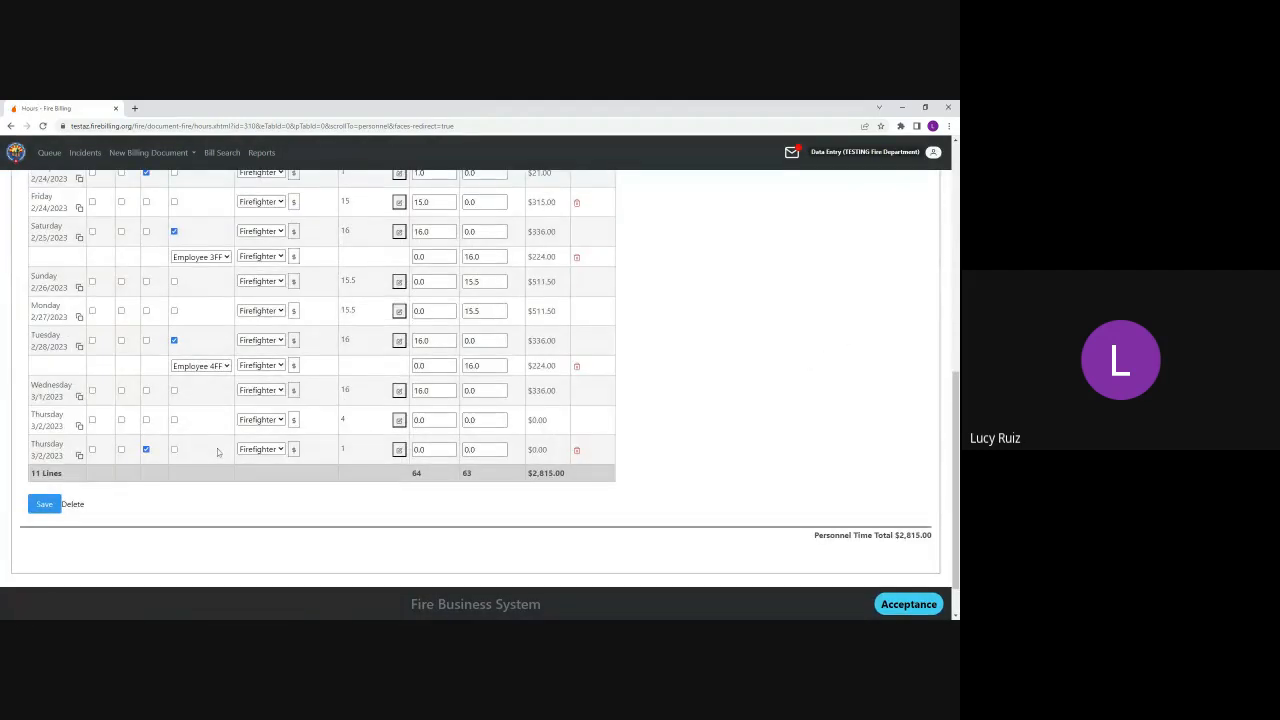
pyautogui.scroll(1, 217, 457)
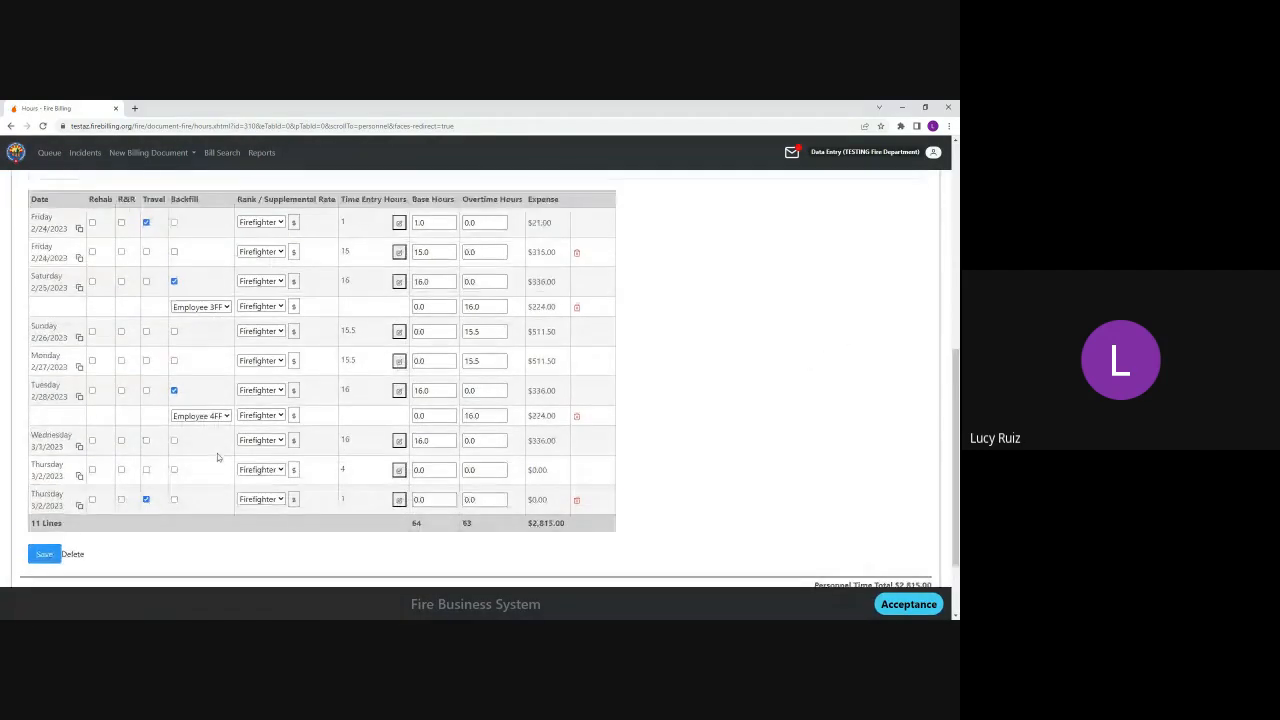
pyautogui.click(80, 506)
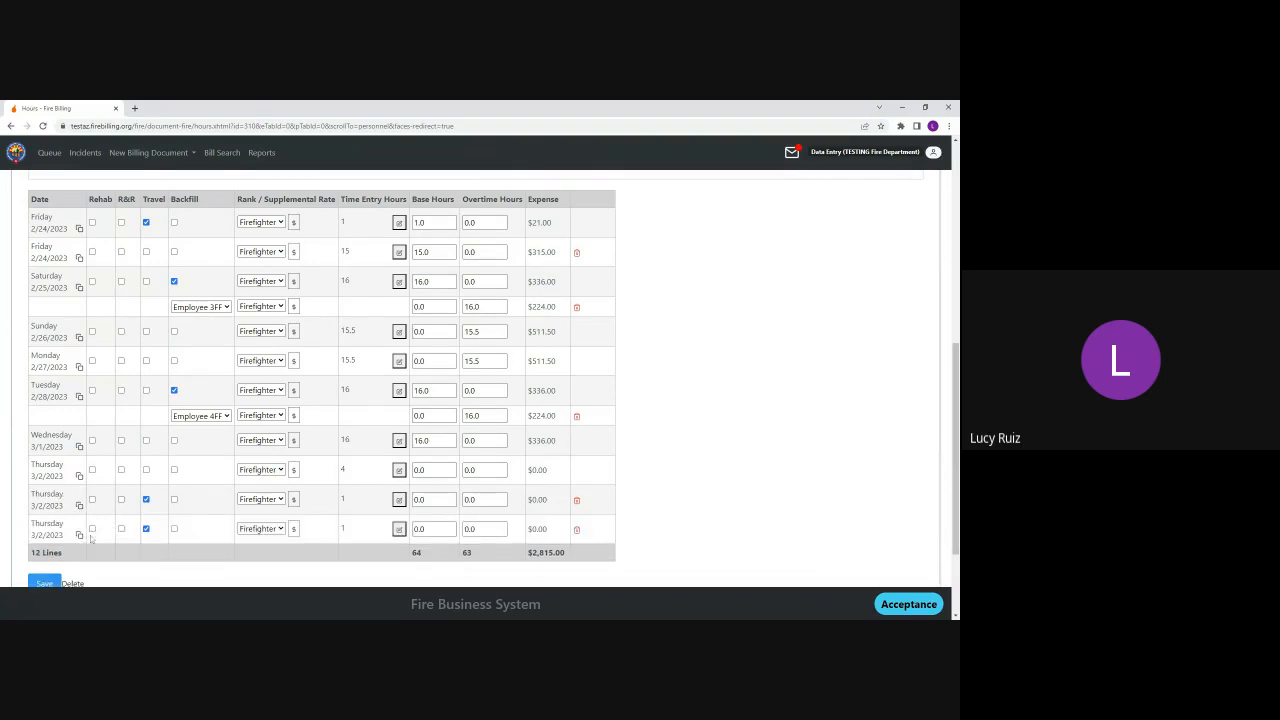
pyautogui.click(92, 530)
pyautogui.click(399, 529)
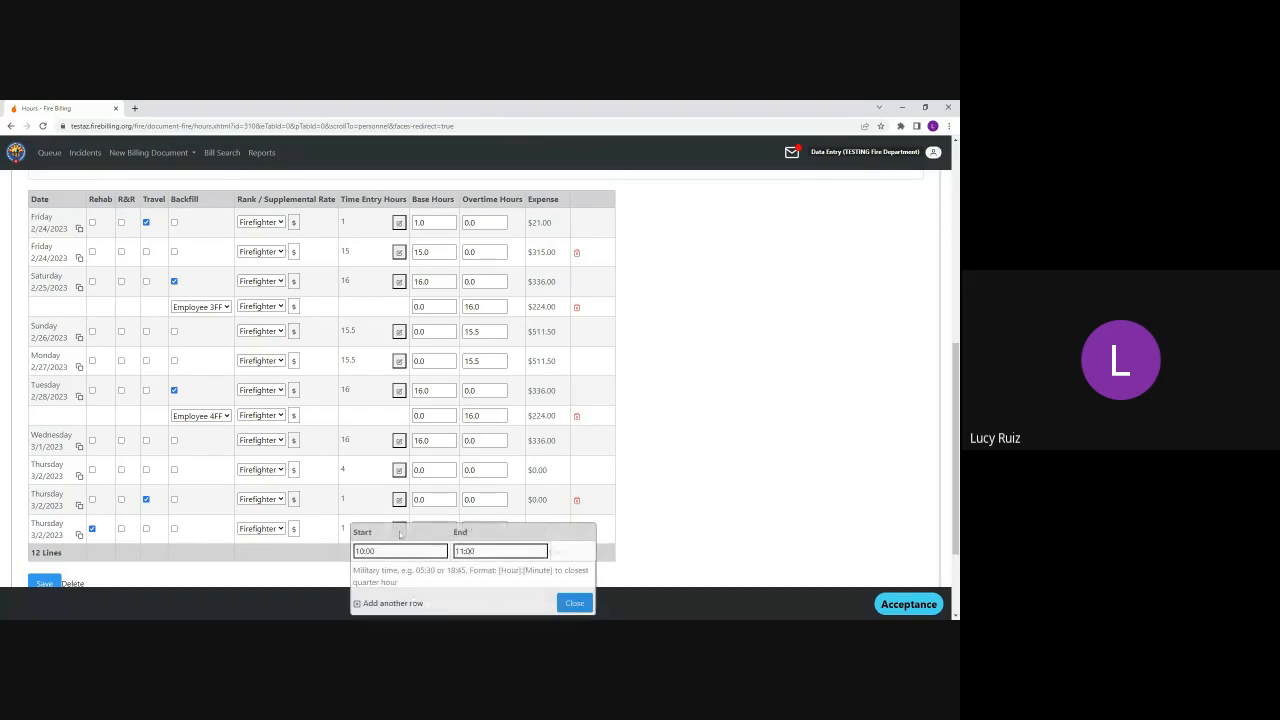
pyautogui.moveTo(375, 551); pyautogui.dragTo(354, 556)
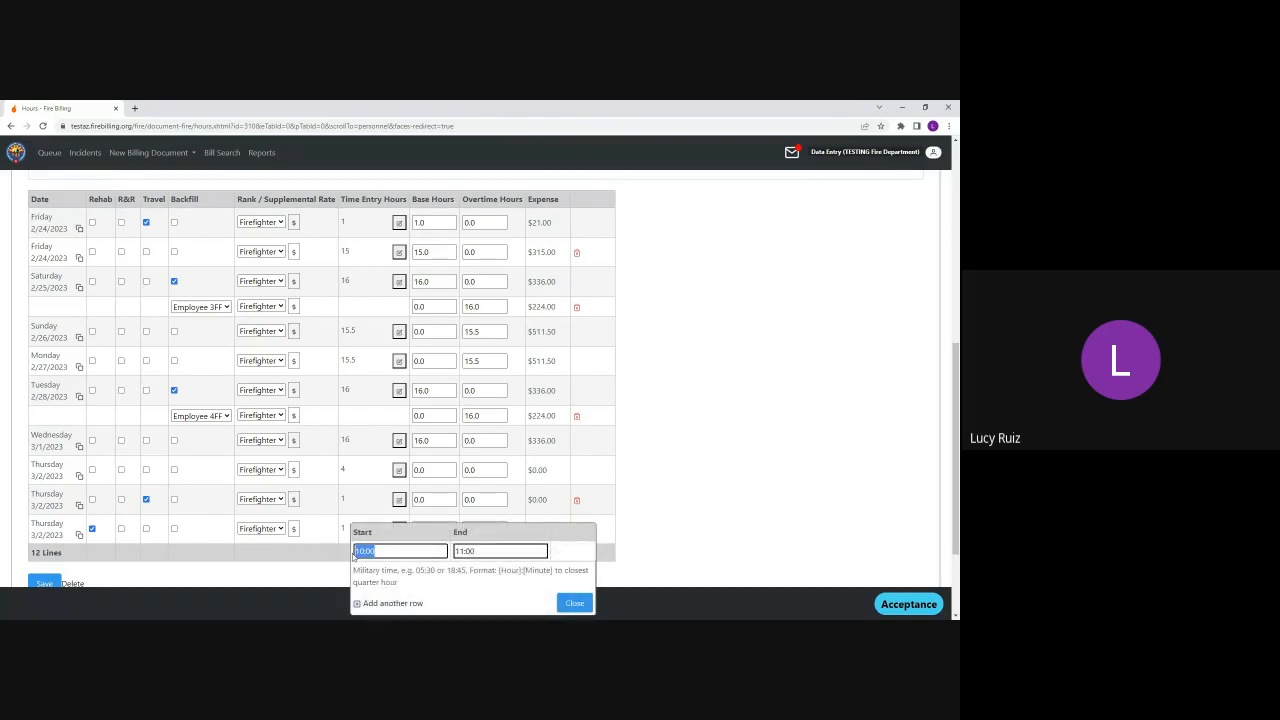
pyautogui.write('11:00')
pyautogui.moveTo(474, 552); pyautogui.dragTo(451, 565)
pyautogui.write('12:00')
pyautogui.click(575, 604)
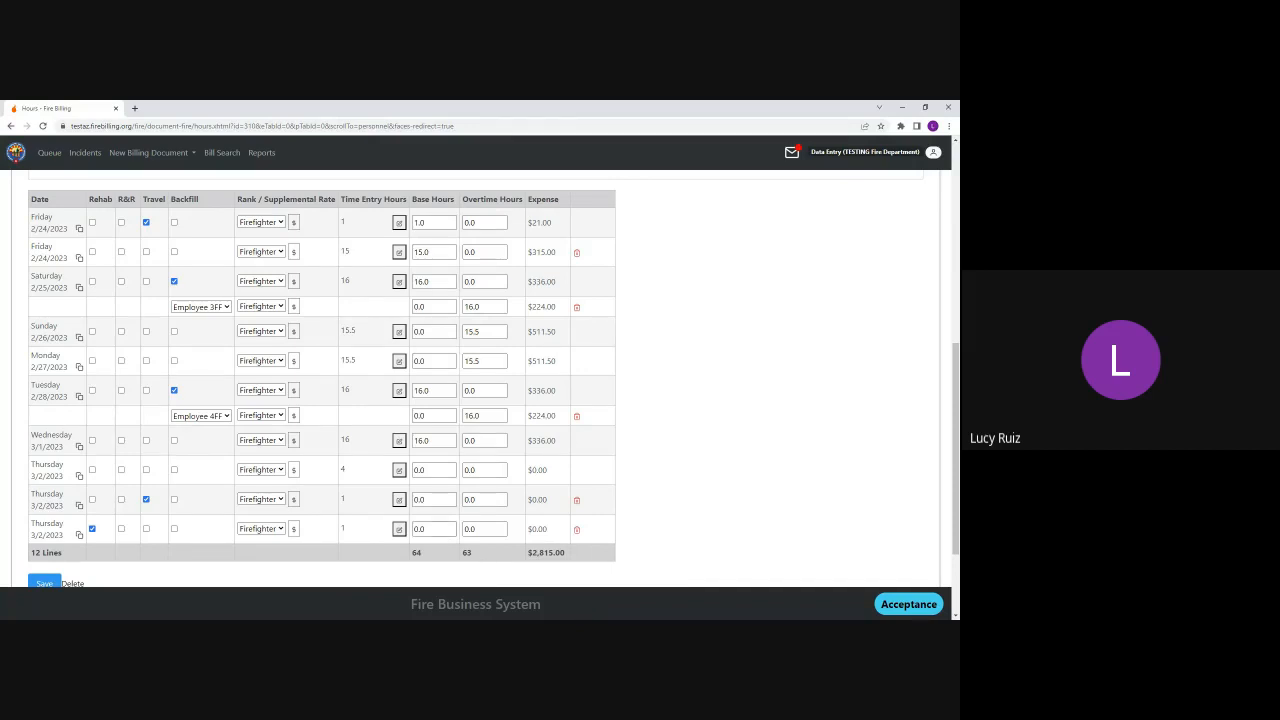
# - For Thursday 3/2/2023, enter 1 base hour for Rehab, 4 overtime hours for the regular row and 1 for Travel, and save
pyautogui.press('Tab')
pyautogui.write('1')
pyautogui.moveTo(478, 470); pyautogui.dragTo(465, 470)
pyautogui.write('4')
pyautogui.moveTo(478, 499); pyautogui.dragTo(464, 499)
pyautogui.write('1')
pyautogui.click(45, 582)
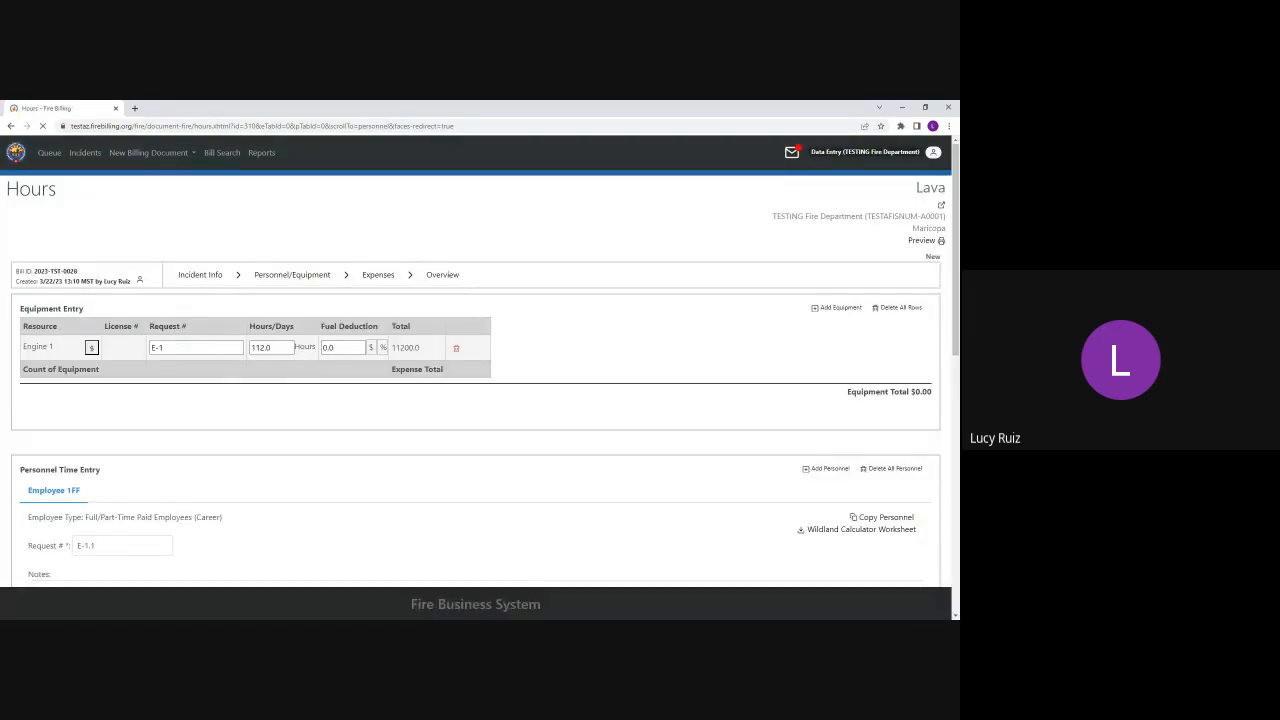
pyautogui.scroll(-12, 727, 405)
pyautogui.scroll(1, 724, 406)
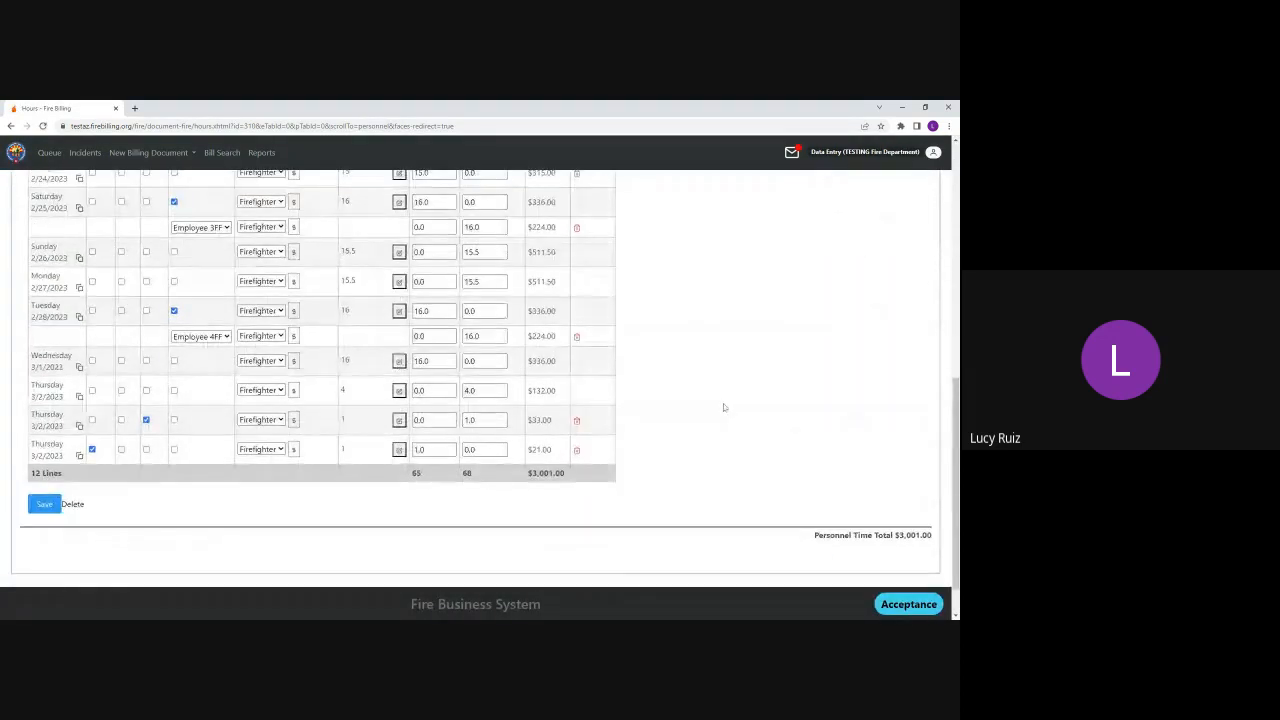
# - Copy Employee 1FF's personnel time to Employee 2CAPTAIN with request number E-1.2
pyautogui.scroll(4, 723, 404)
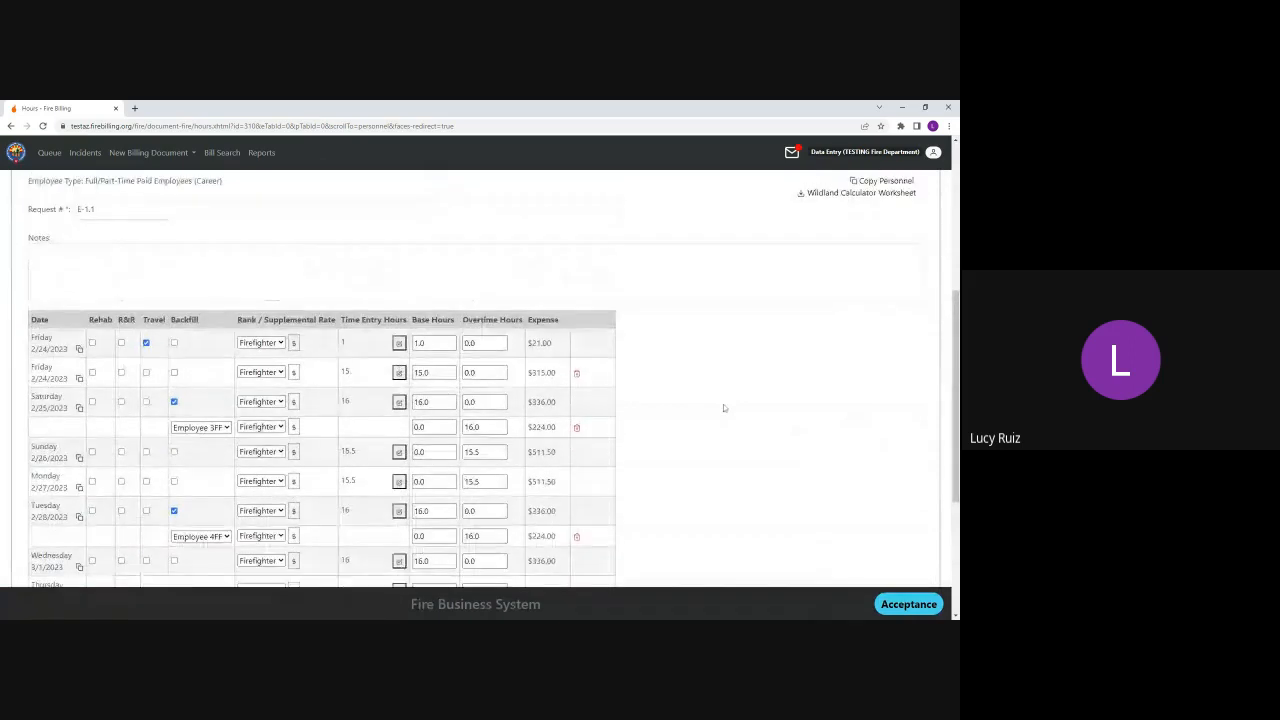
pyautogui.scroll(1, 724, 408)
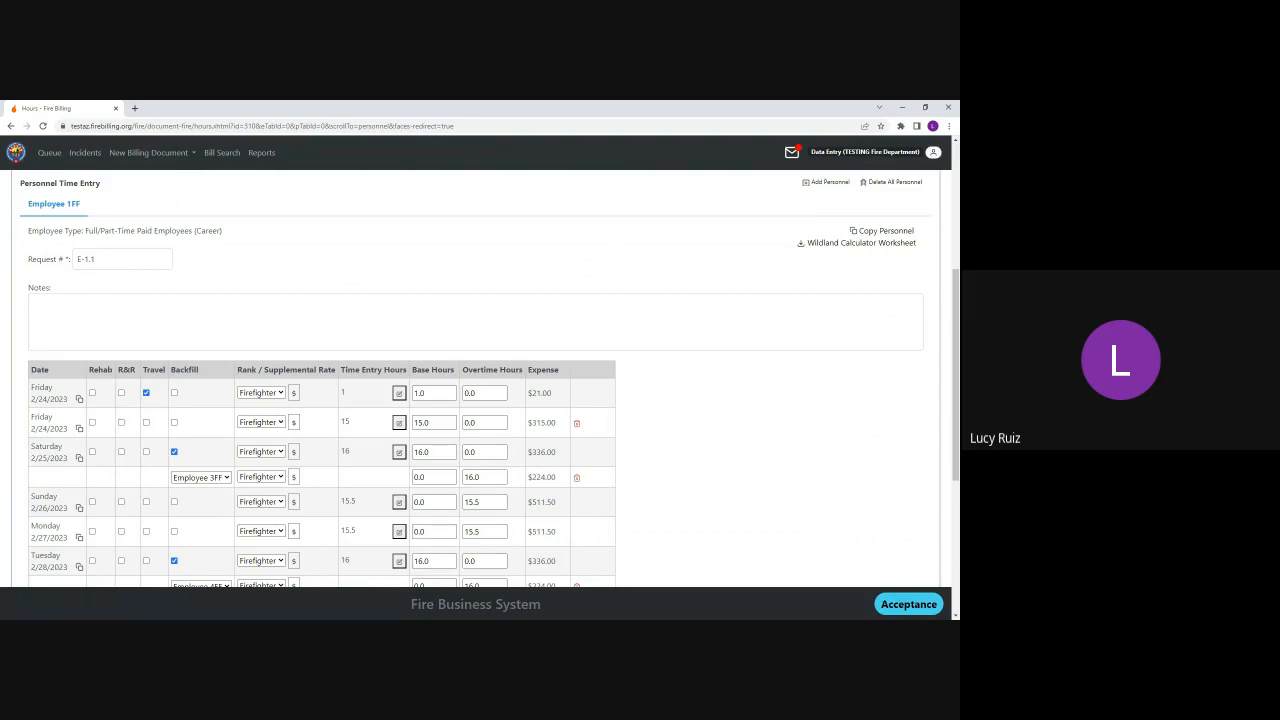
pyautogui.click(887, 236)
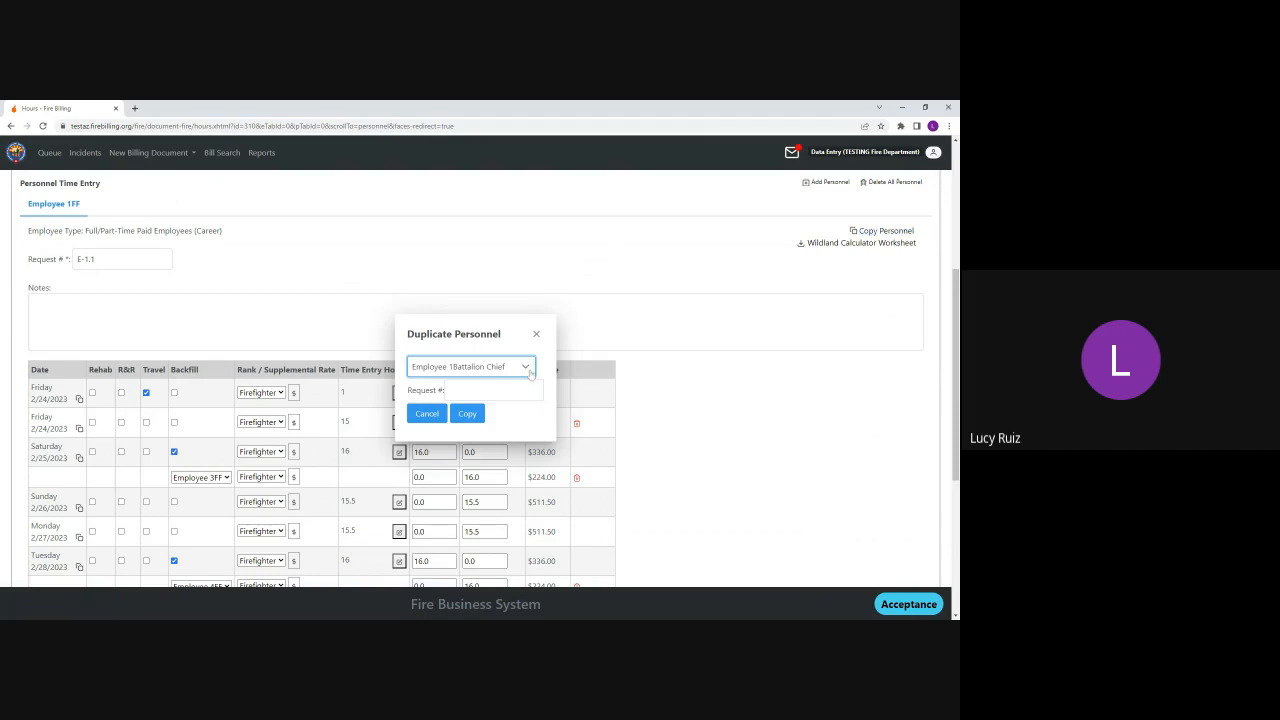
pyautogui.click(530, 372)
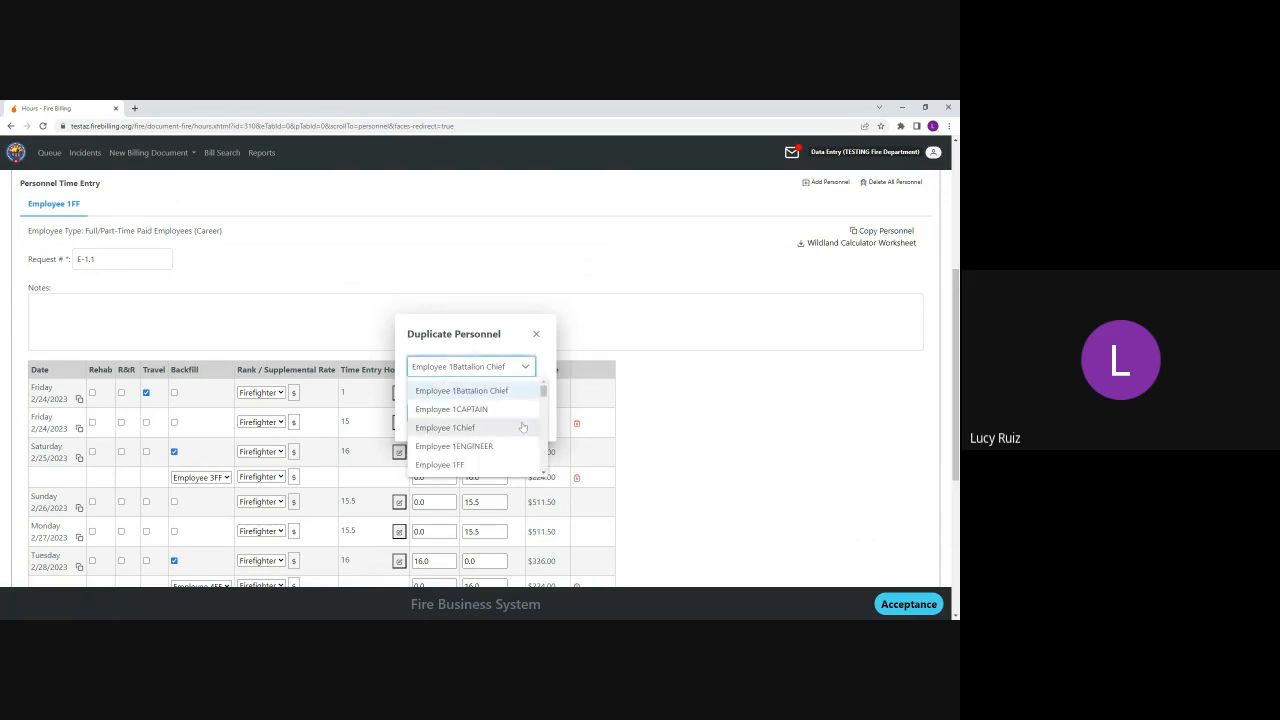
pyautogui.scroll(-1, 522, 427)
pyautogui.scroll(-1, 522, 427)
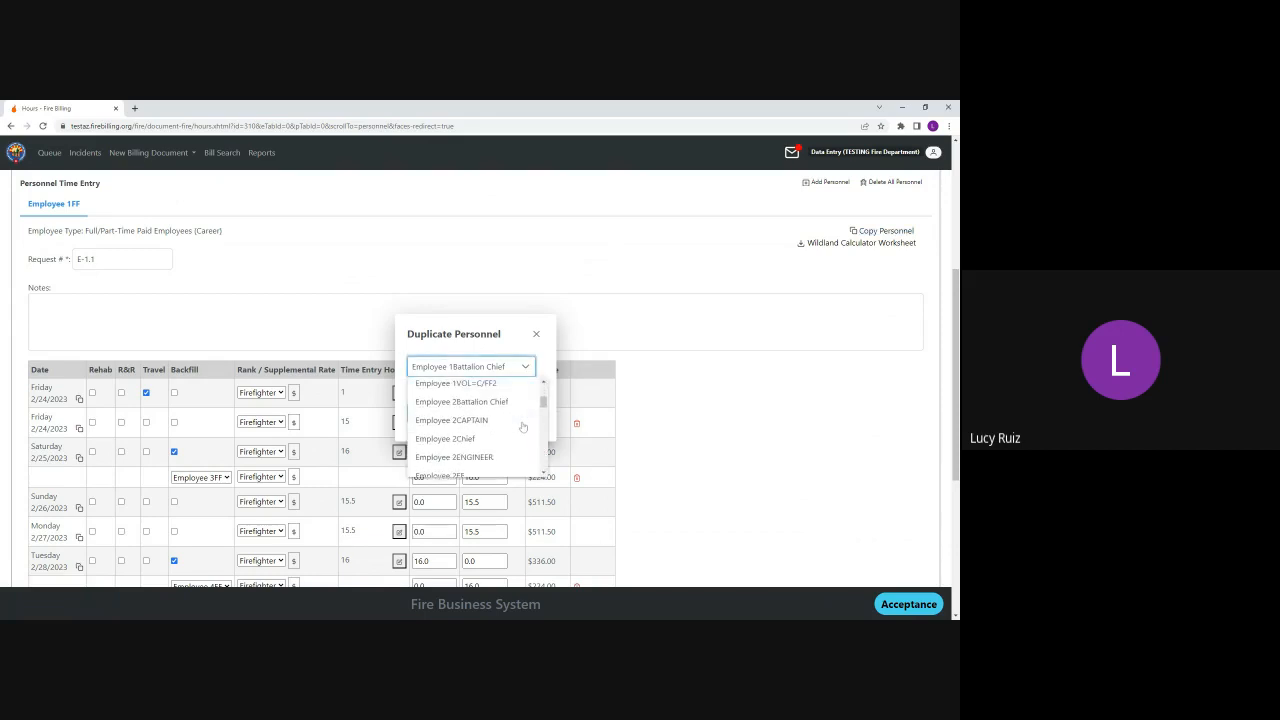
pyautogui.click(522, 425)
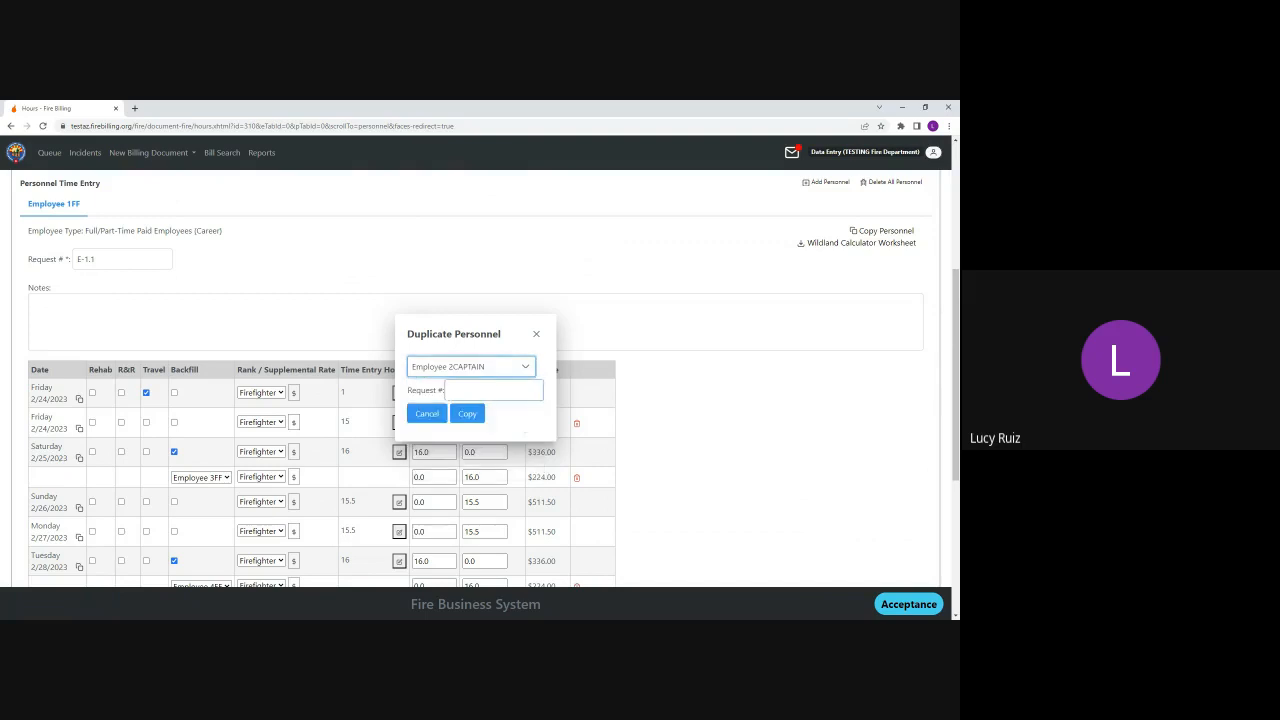
pyautogui.click(490, 390)
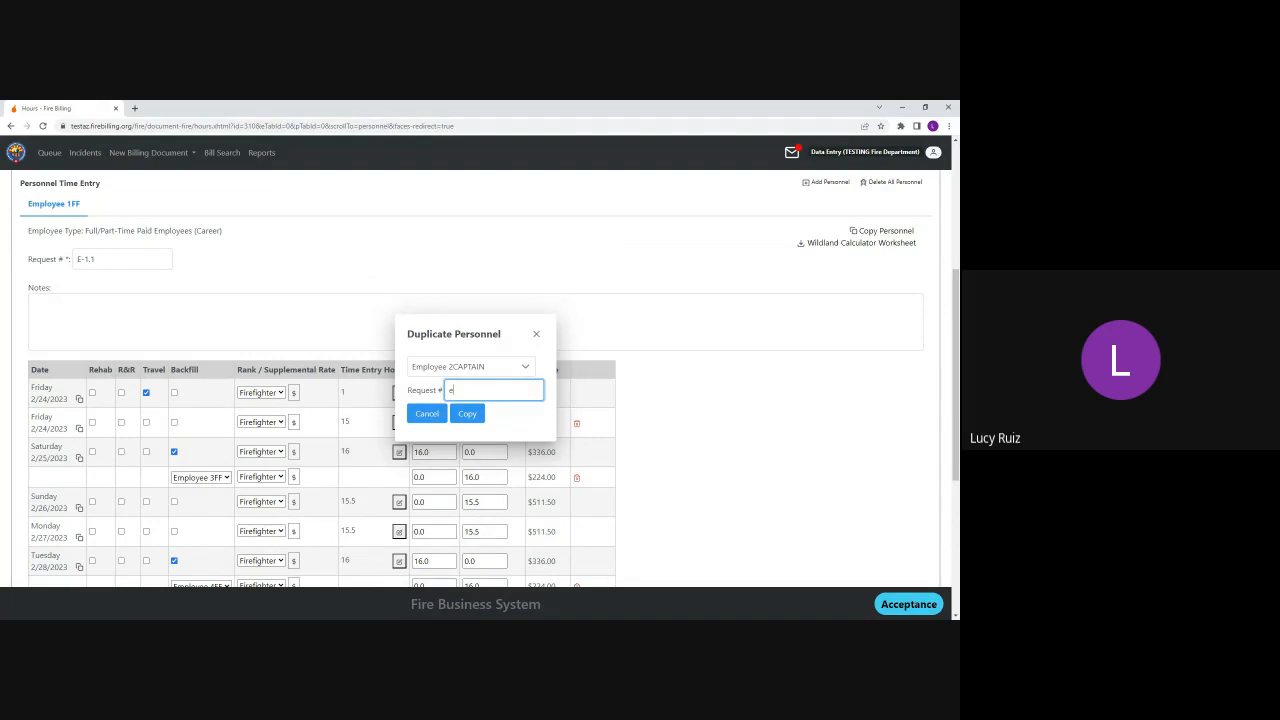
pyautogui.write('E-1.2')
pyautogui.click(470, 413)
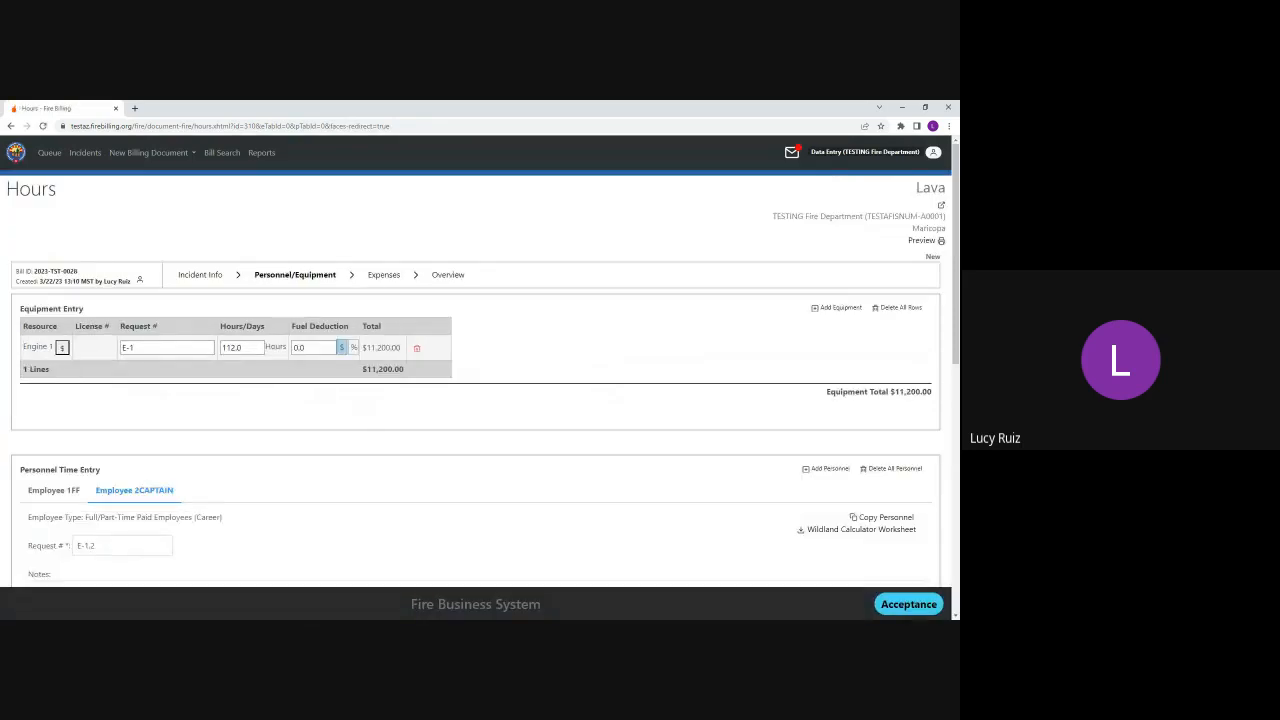
# - Review the daily time rows copied to Employee 2CAPTAIN and save the Hours page
pyautogui.scroll(-4, 335, 385)
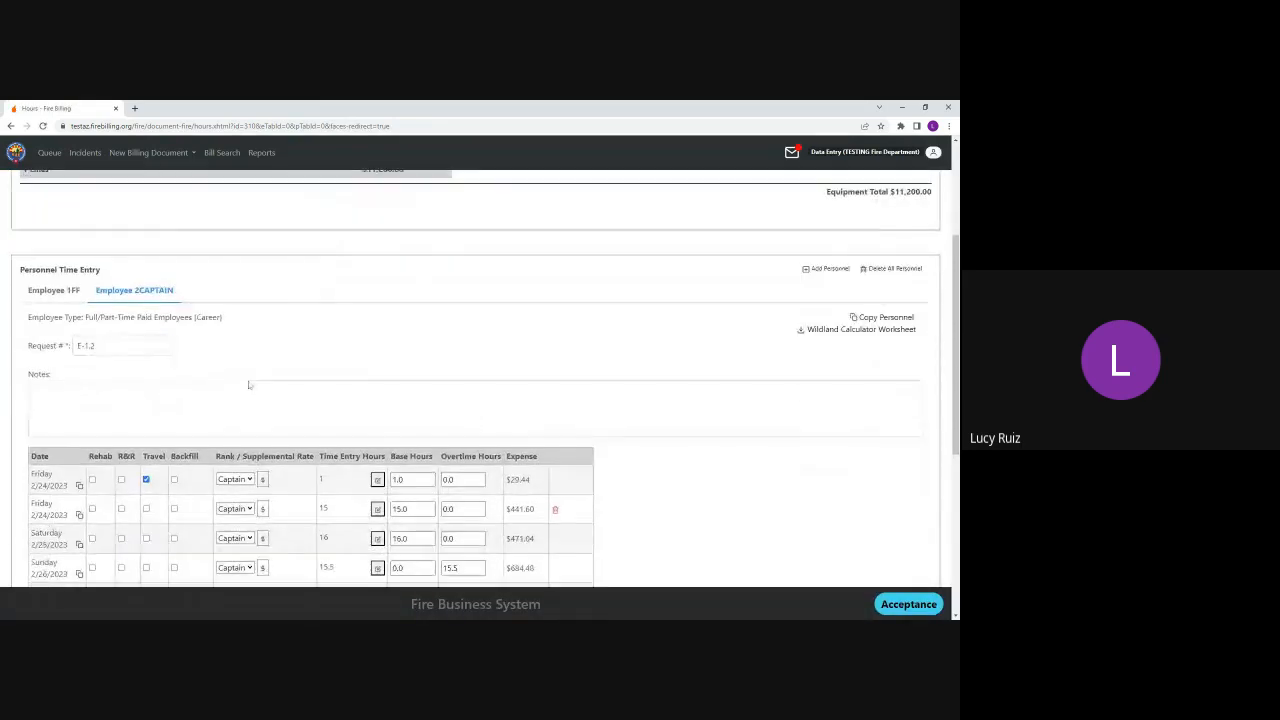
pyautogui.scroll(-2, 249, 385)
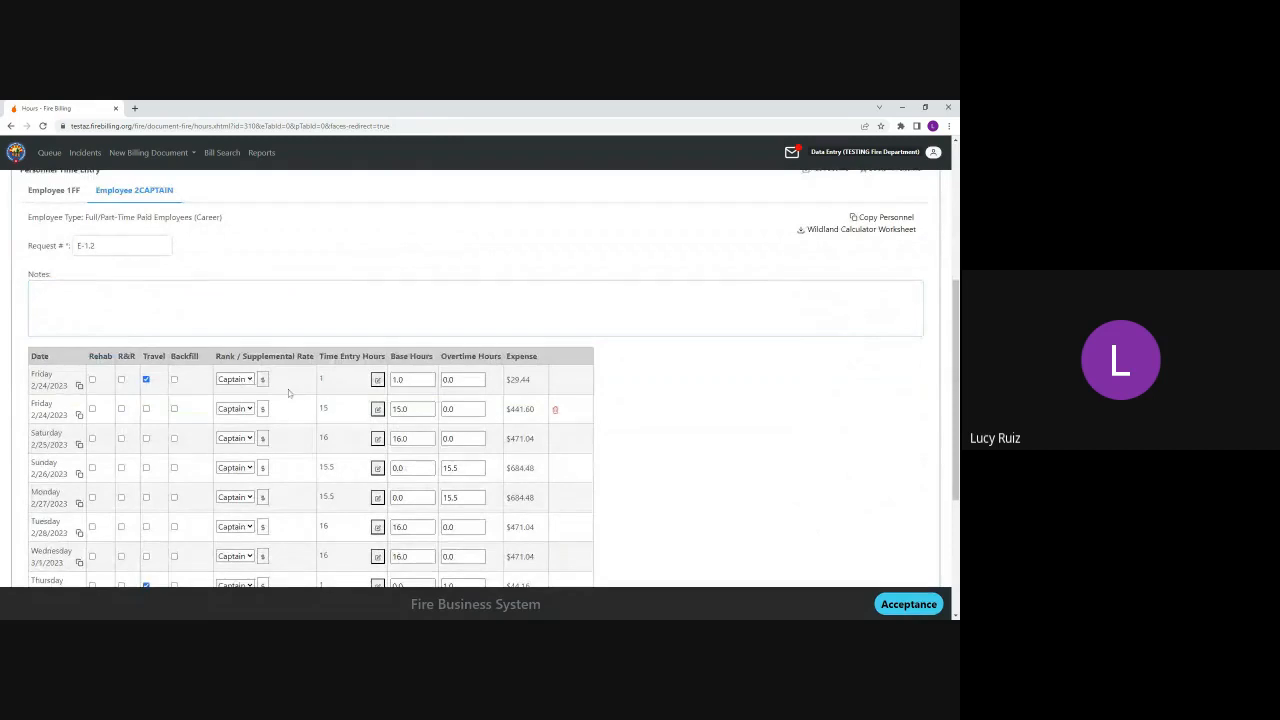
pyautogui.scroll(-1, 290, 396)
pyautogui.scroll(-1, 290, 398)
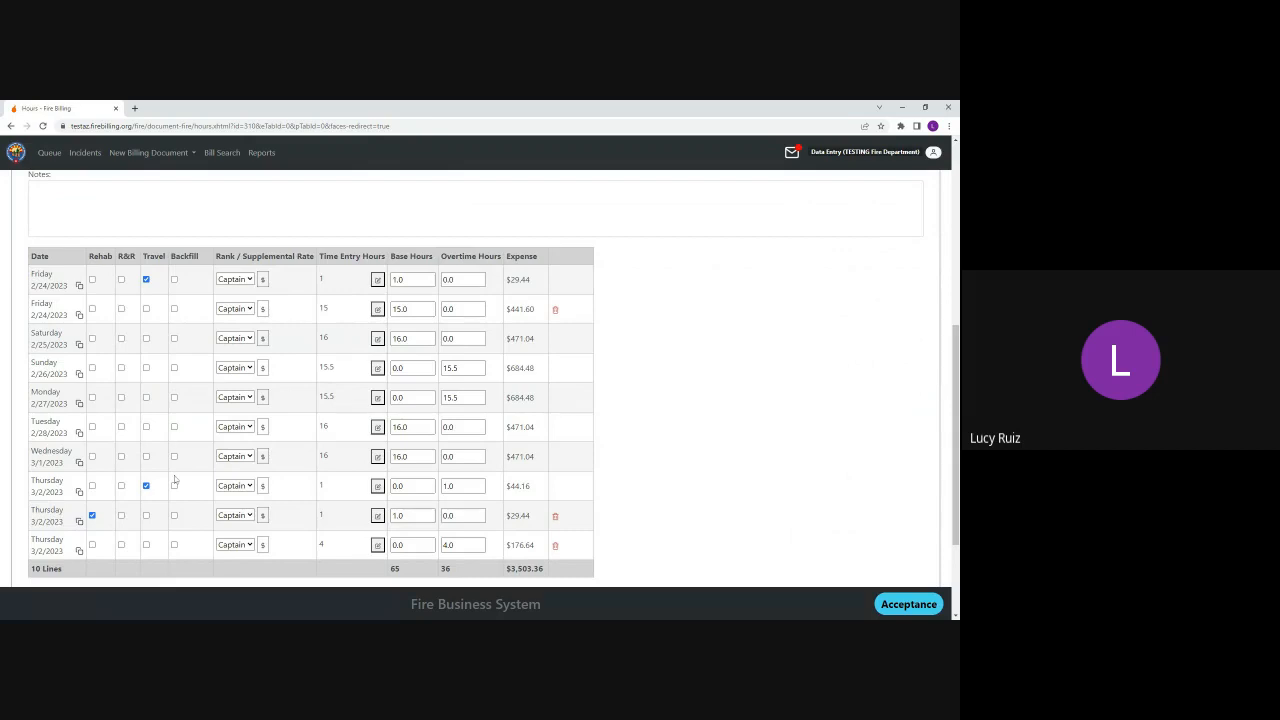
pyautogui.scroll(-2, 174, 480)
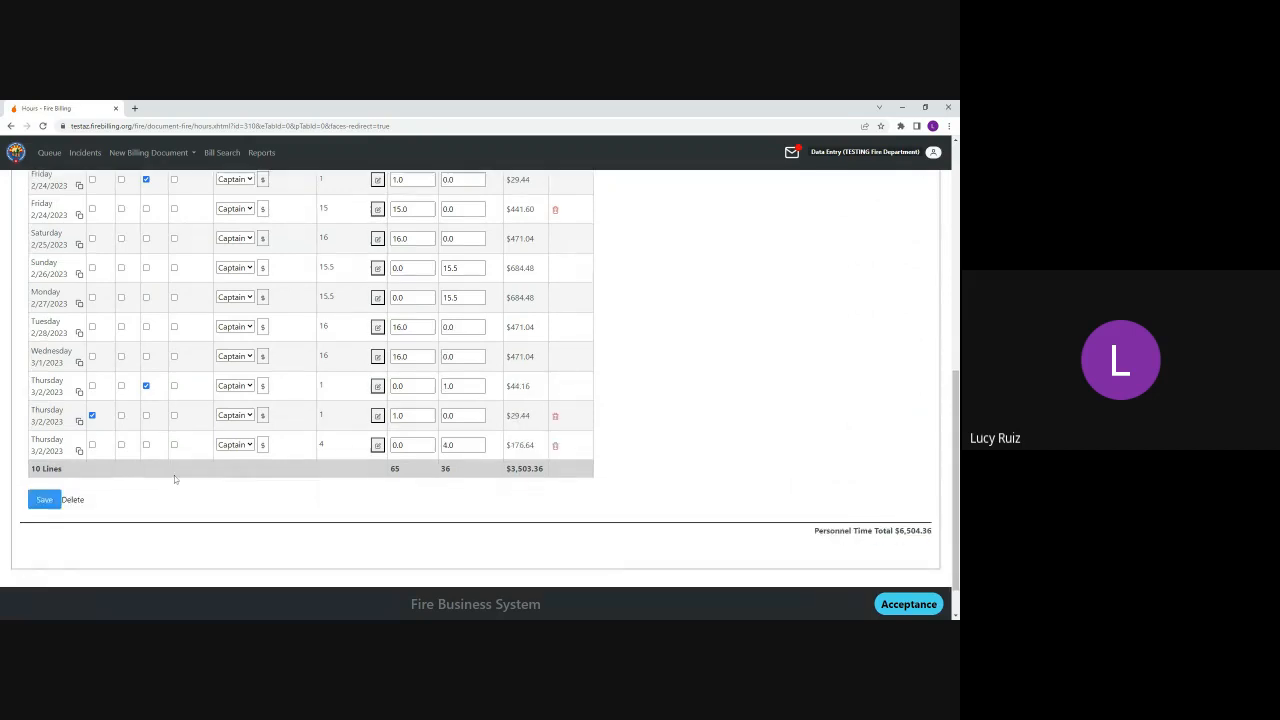
pyautogui.scroll(-1, 174, 480)
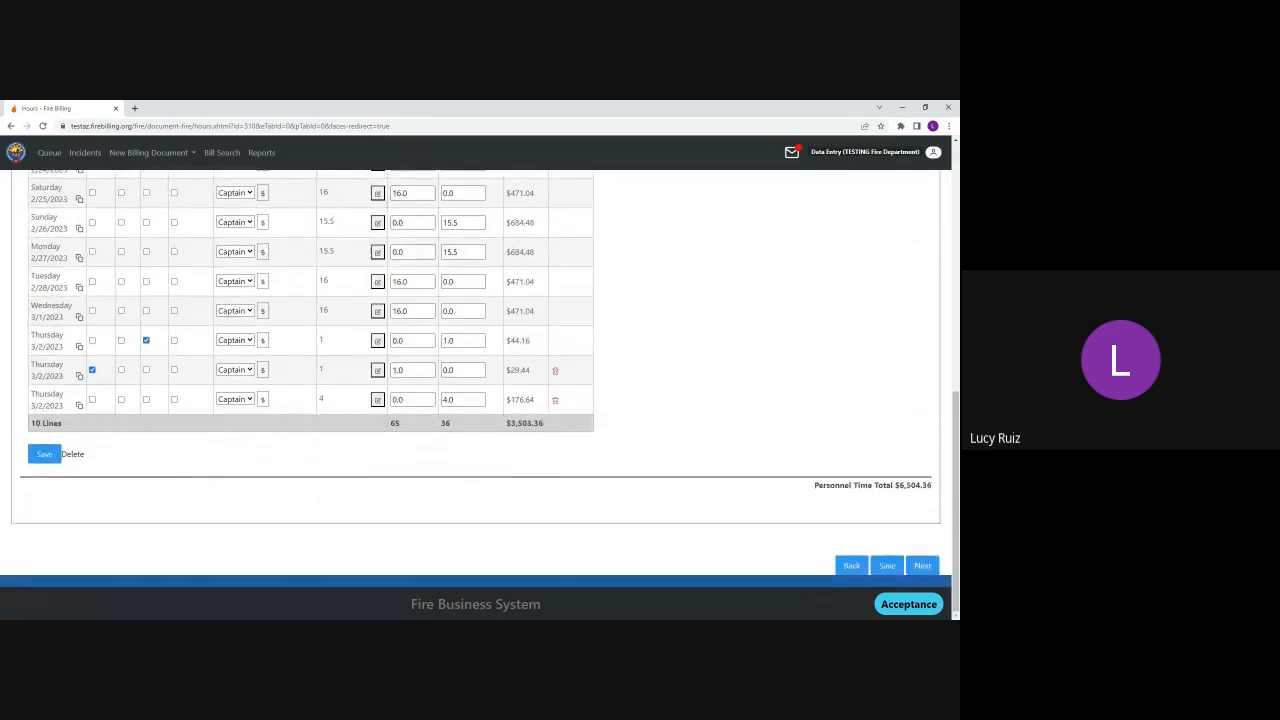
pyautogui.click(887, 566)
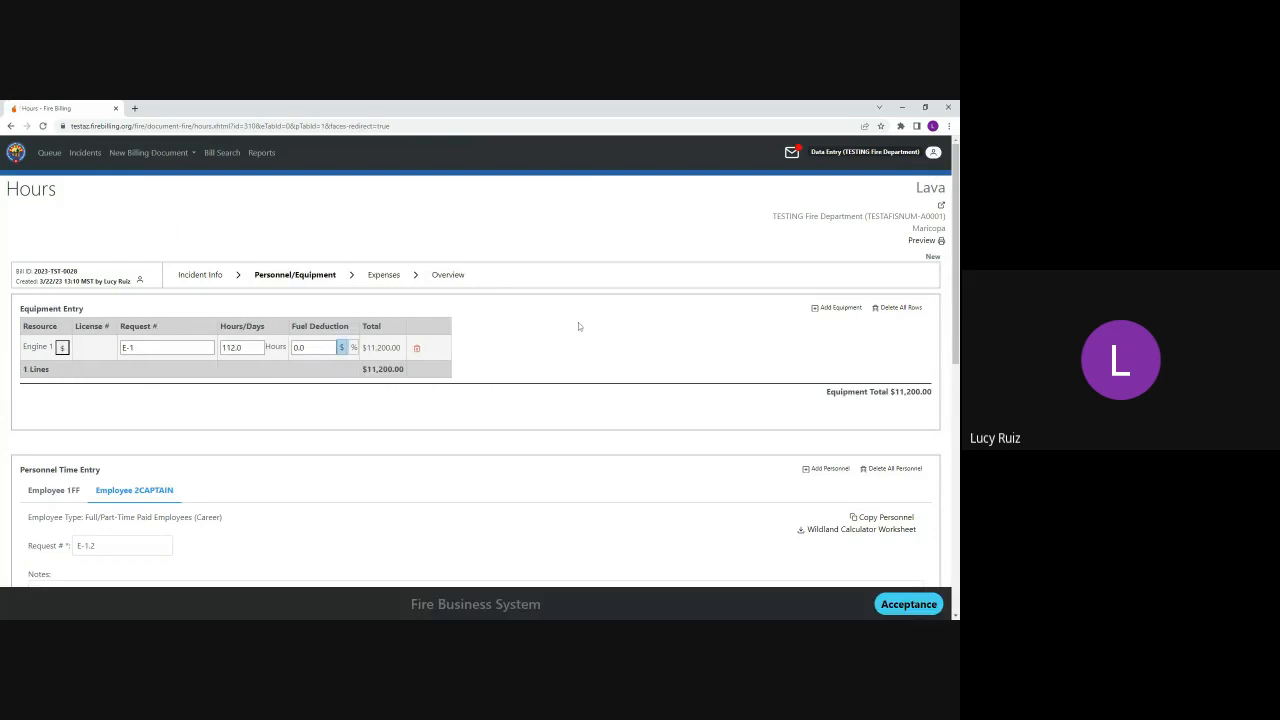
# - Continue from the Hours page to the Expenses section of the billing document
pyautogui.scroll(-4, 578, 325)
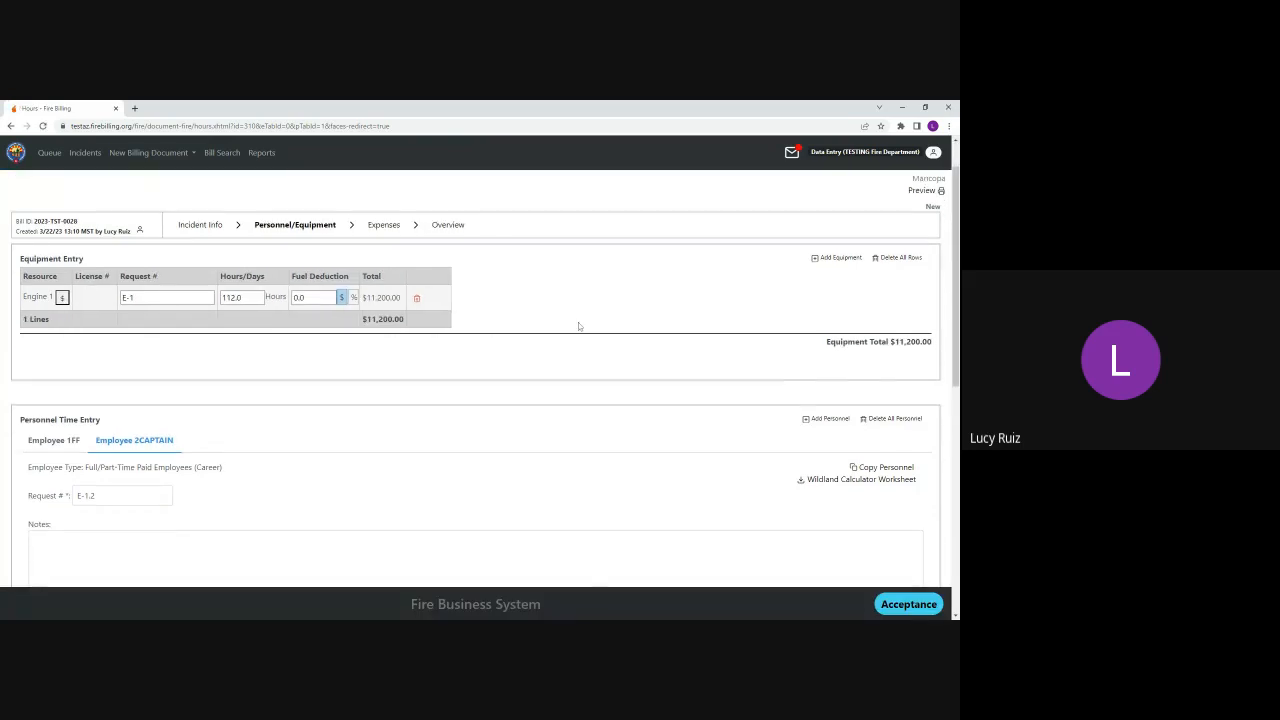
pyautogui.scroll(-7, 578, 325)
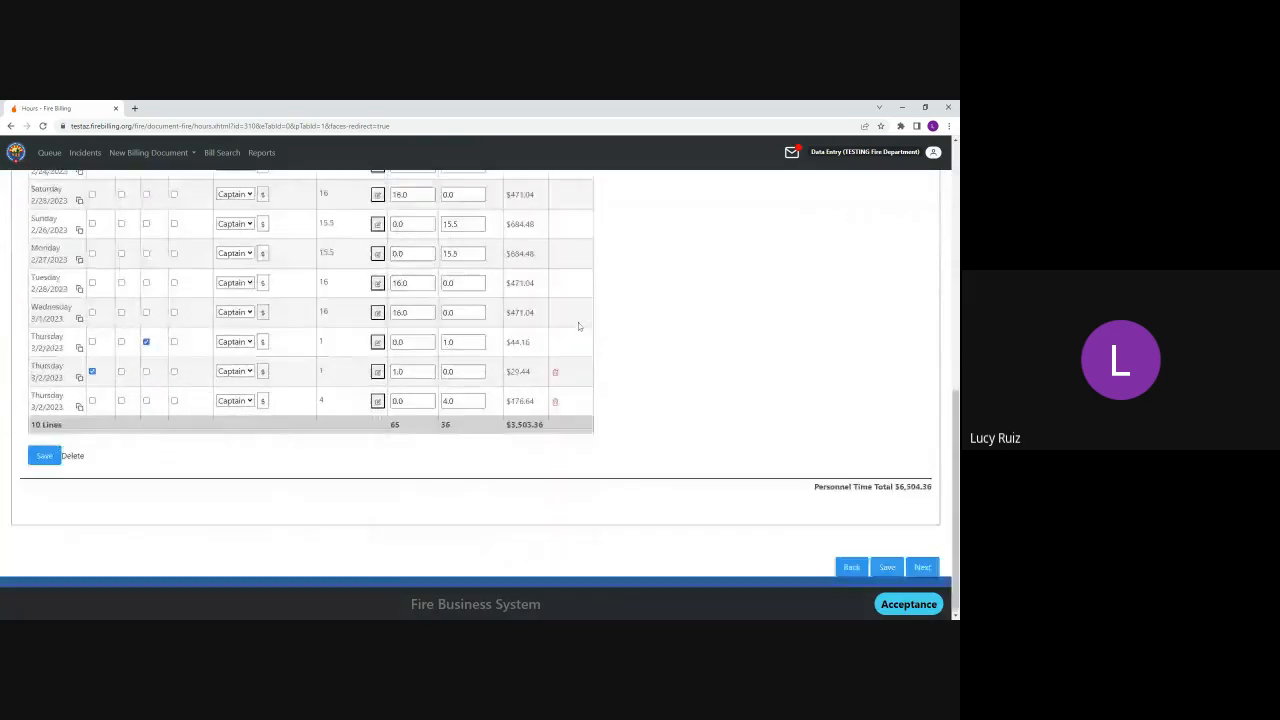
pyautogui.click(923, 566)
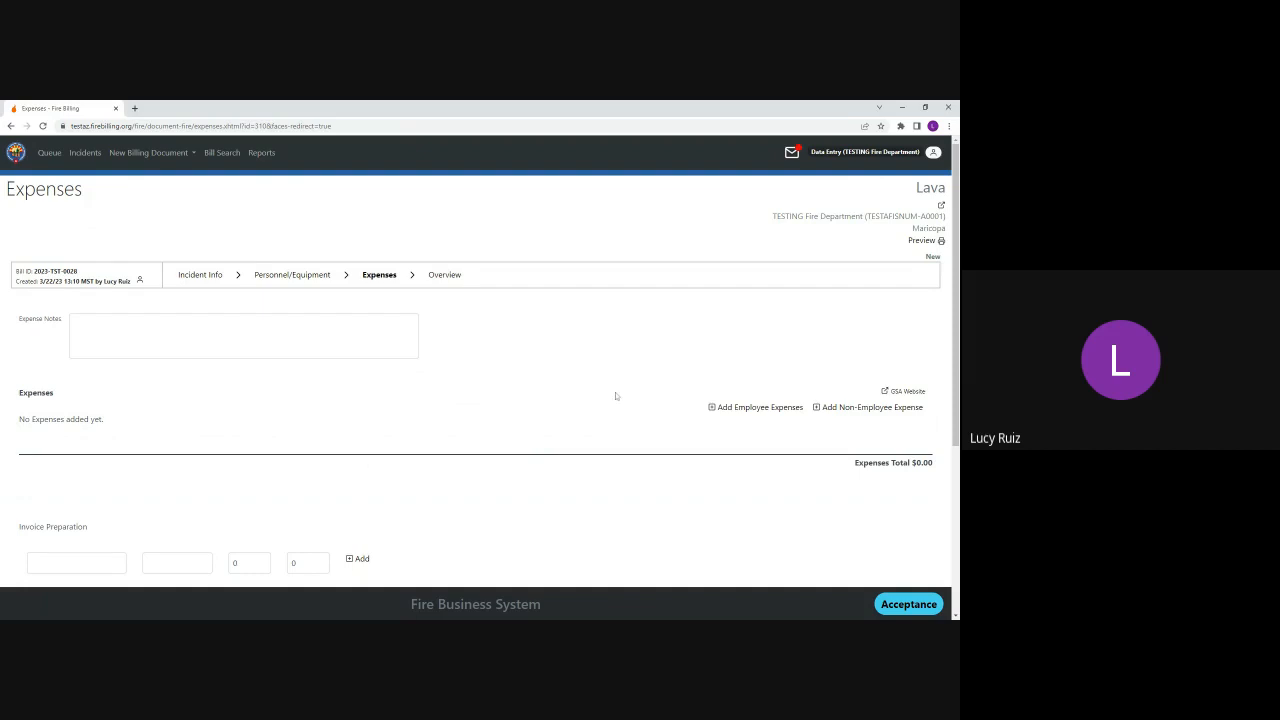
# - Add an employee expense record for Employee 1FF and bring up its Meals & Incidentals entries
pyautogui.click(742, 408)
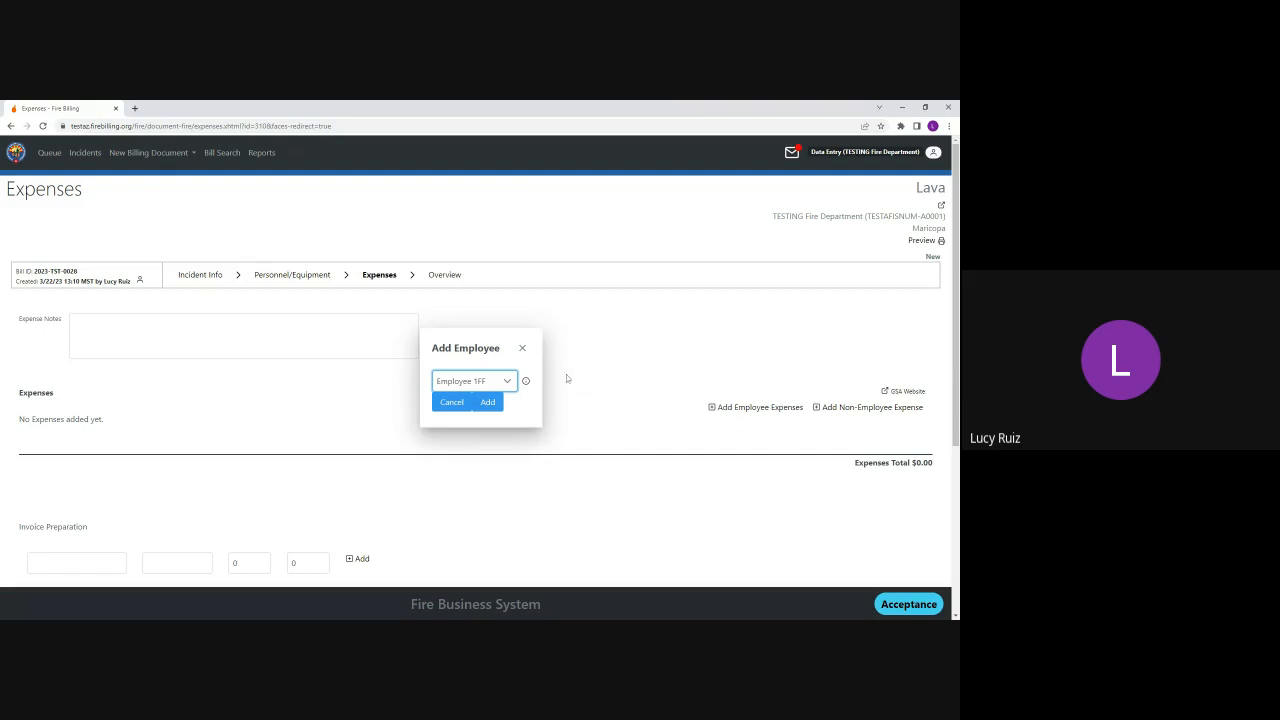
pyautogui.click(509, 383)
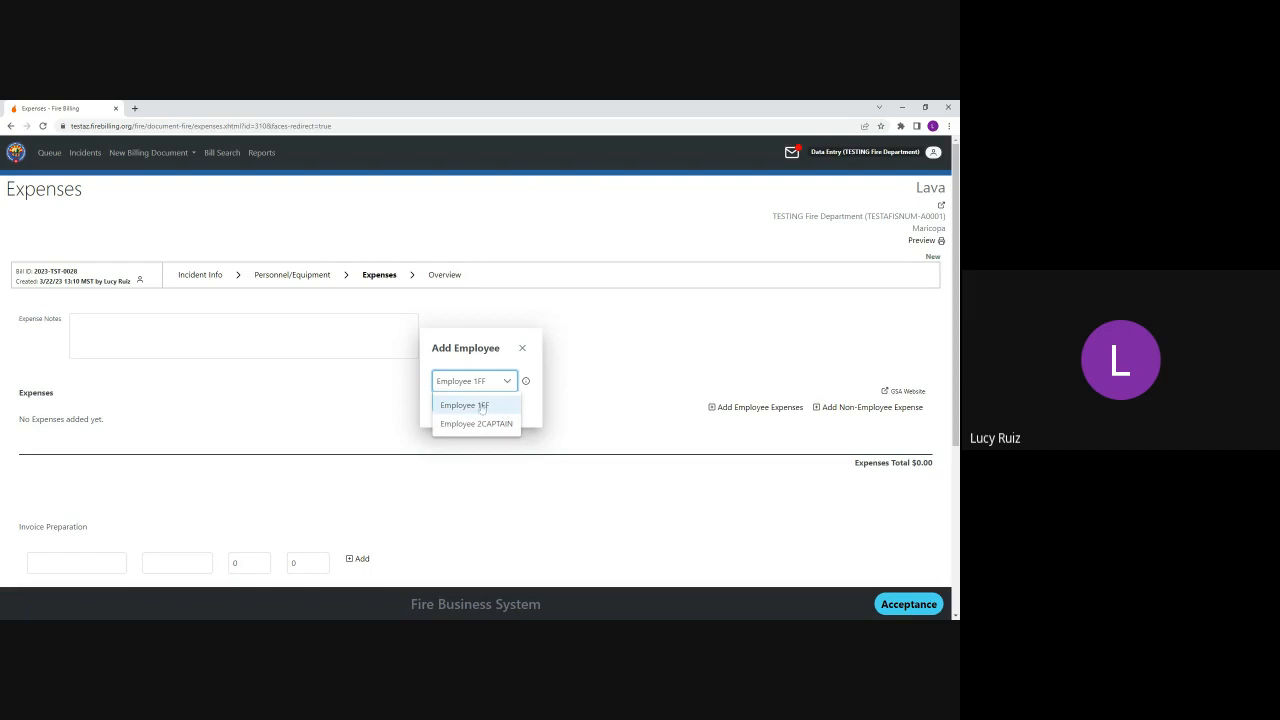
pyautogui.click(482, 406)
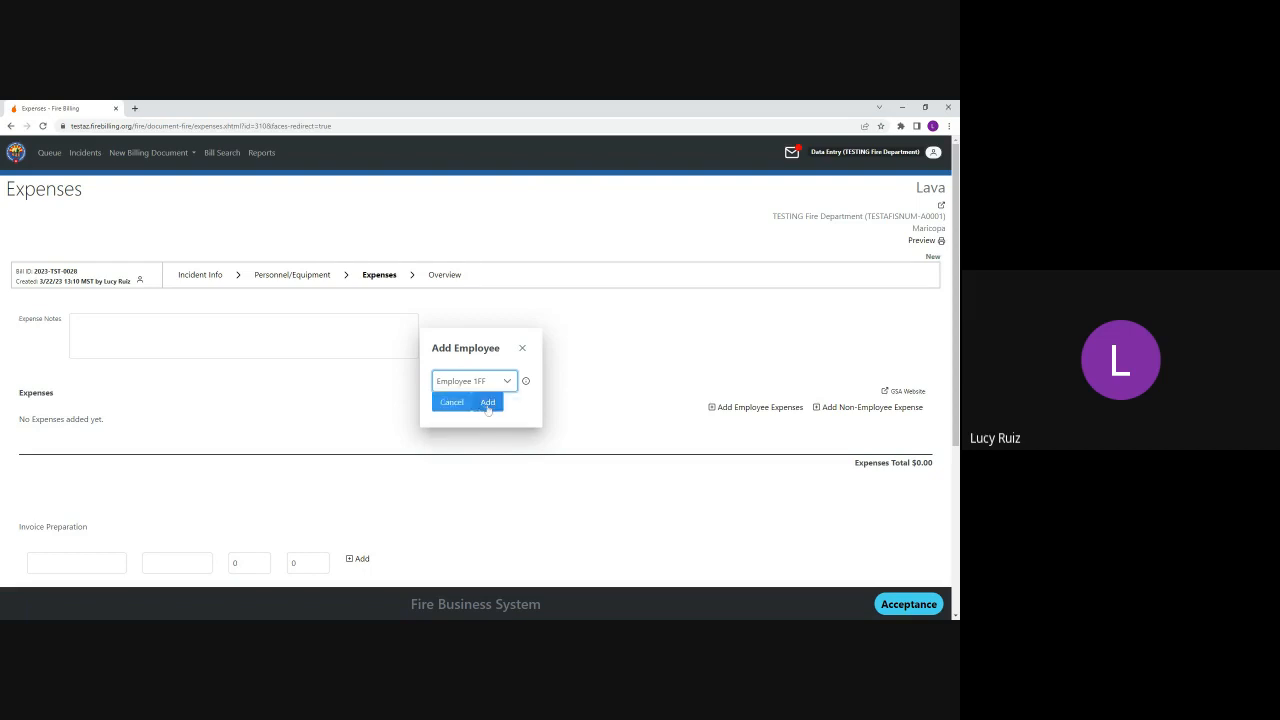
pyautogui.click(488, 404)
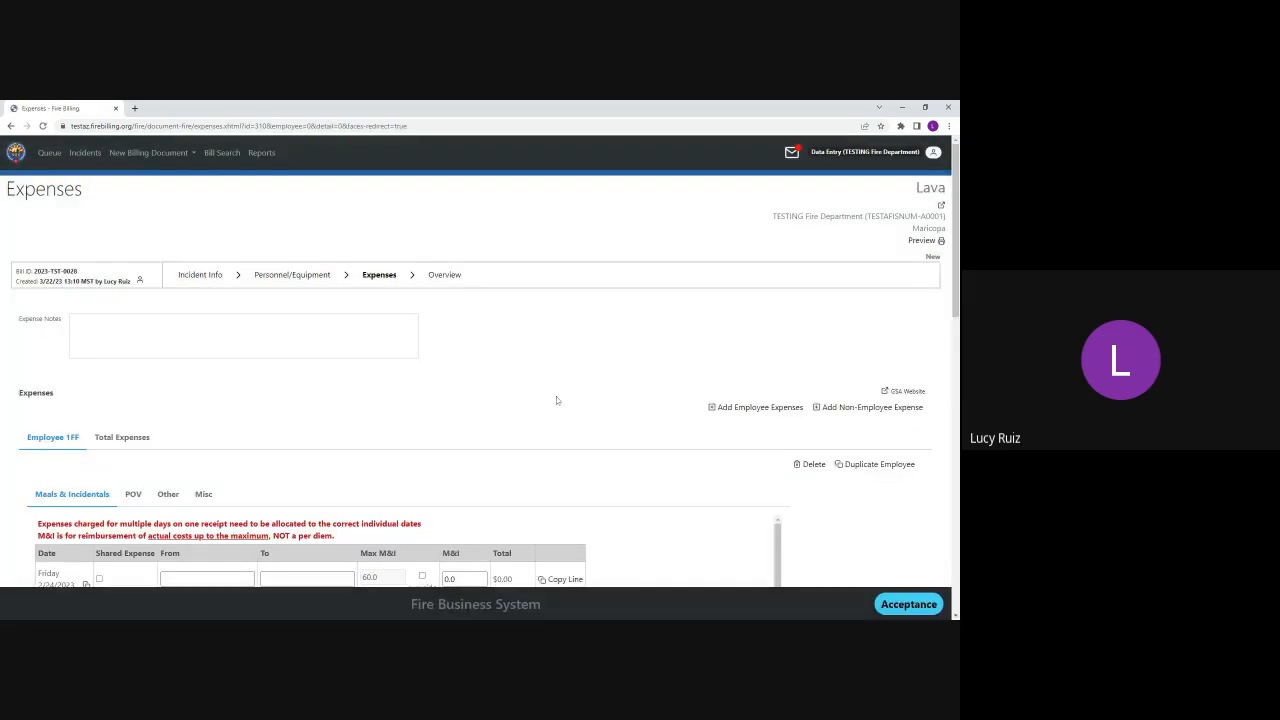
pyautogui.scroll(-1, 604, 416)
pyautogui.scroll(-3, 604, 416)
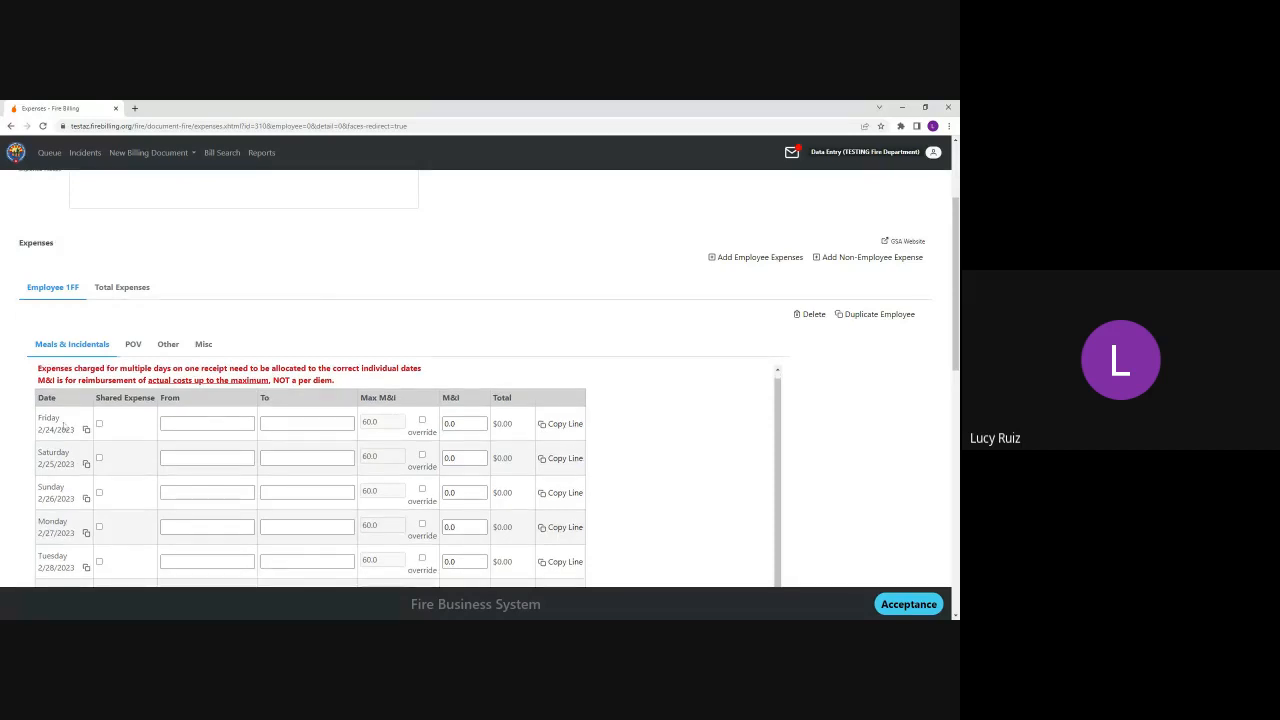
# - Mark Employee 1FF's 2/24/2023 Meals & Incidentals line as a shared expense with Employee 2CAPTAIN
pyautogui.click(99, 425)
pyautogui.click(99, 422)
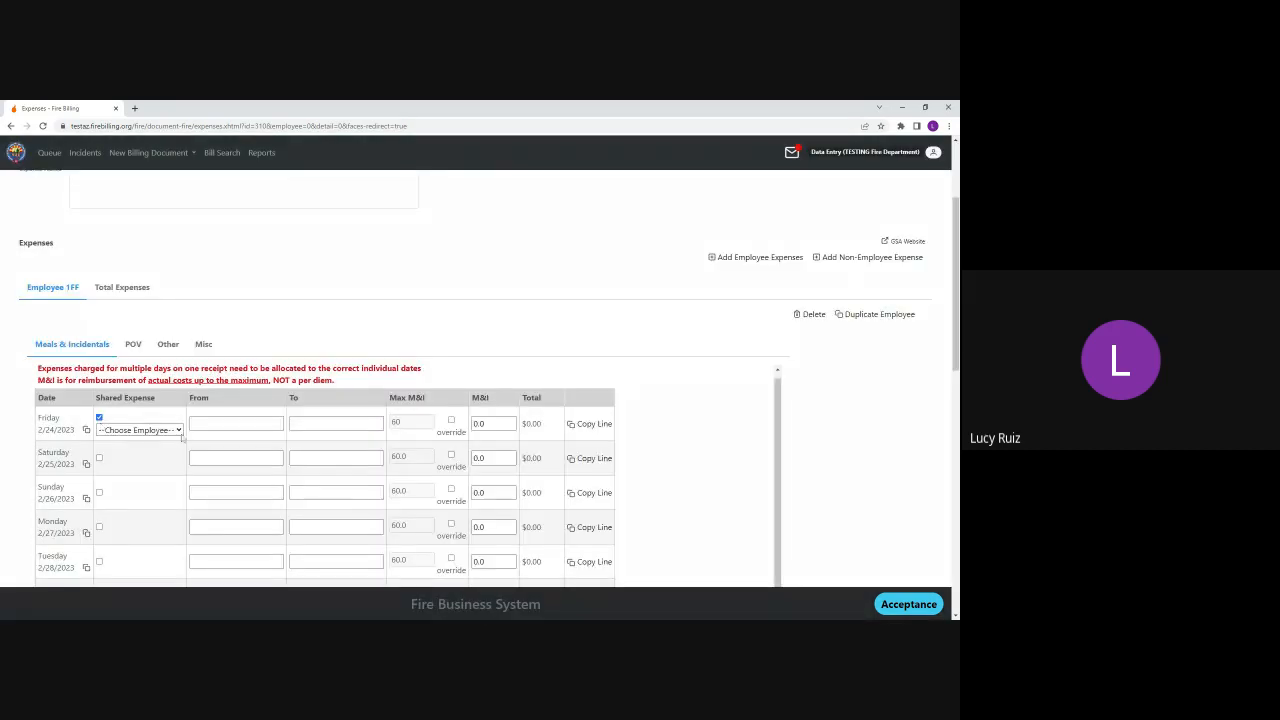
pyautogui.click(178, 431)
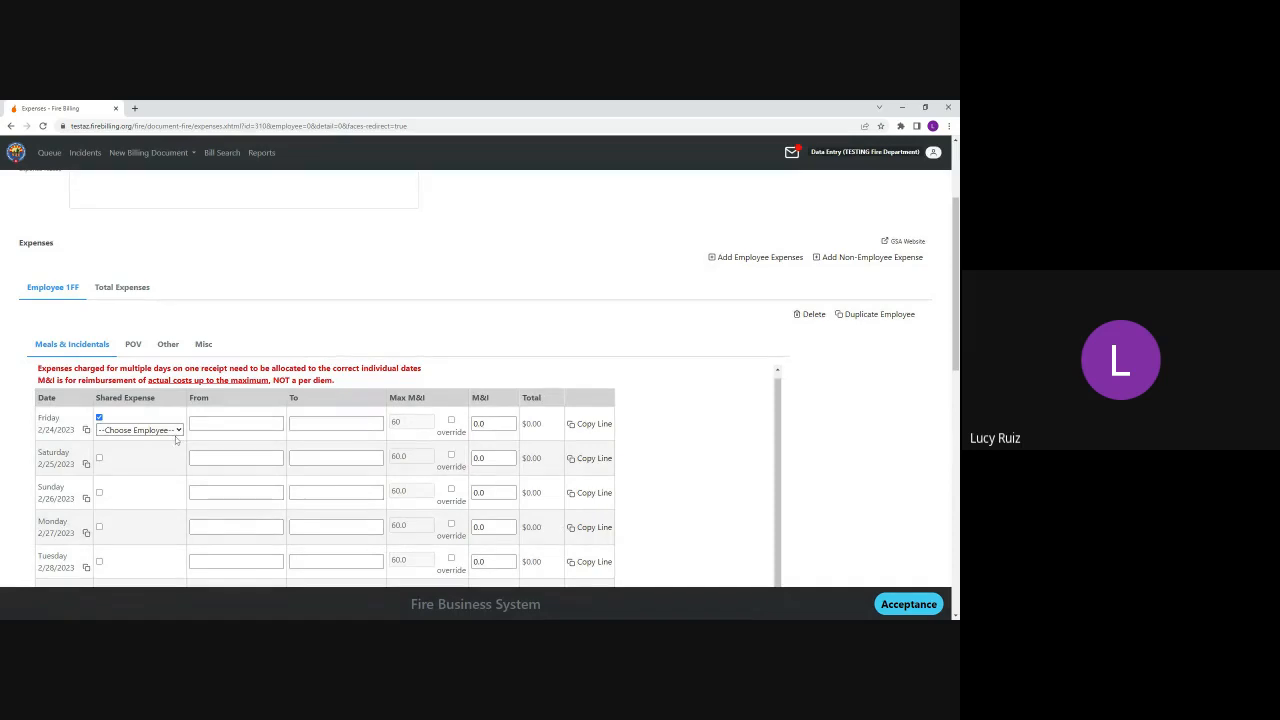
pyautogui.click(167, 457)
# - Fill in the 2/24/2023 meals line with travel from BENSON, AZ to FLAGSTAFF, AZ and an M&I amount of 75.00
pyautogui.click(236, 428)
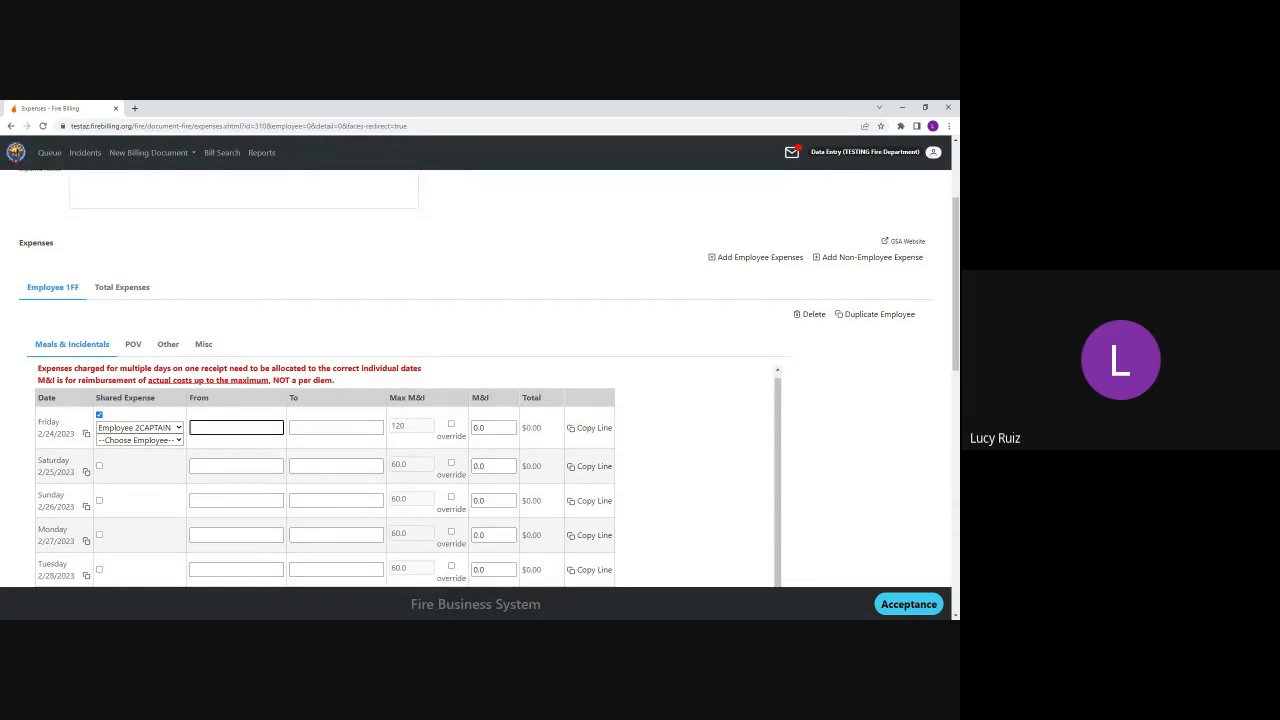
pyautogui.write('BENSON, AZ')
pyautogui.press('Tab')
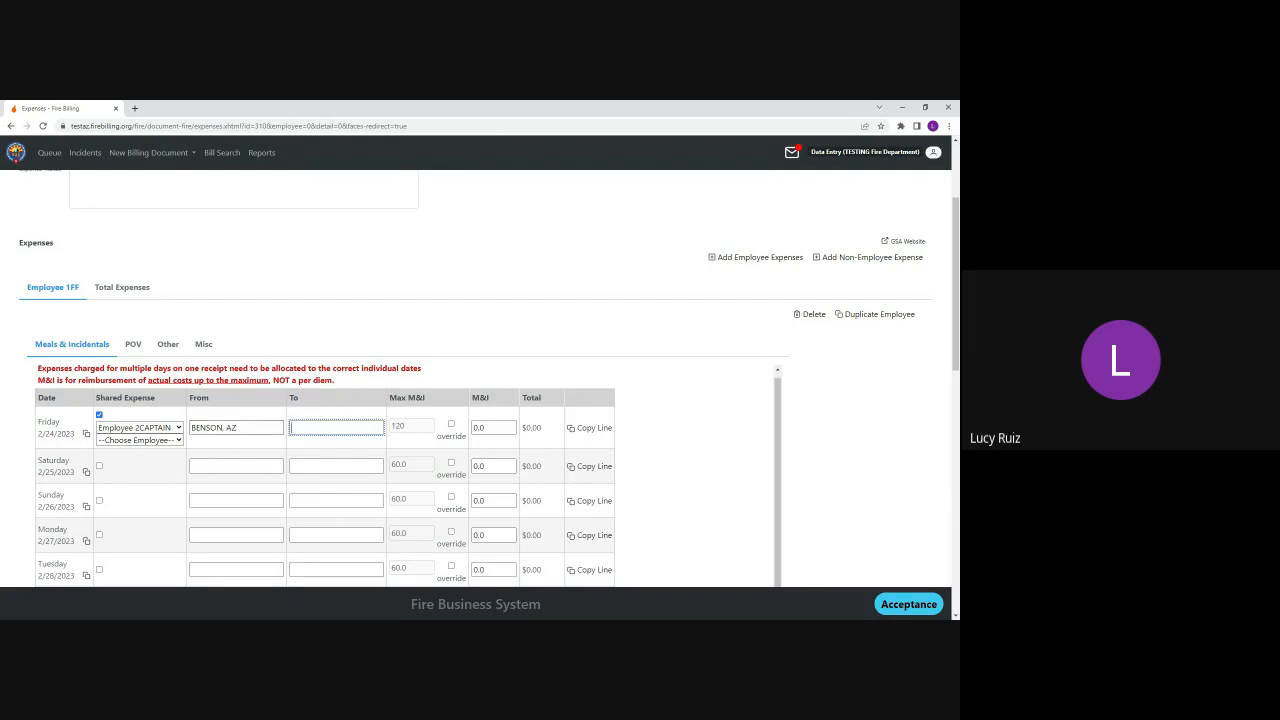
pyautogui.write('FLAGSTAFF, AZ')
pyautogui.press('Tab')
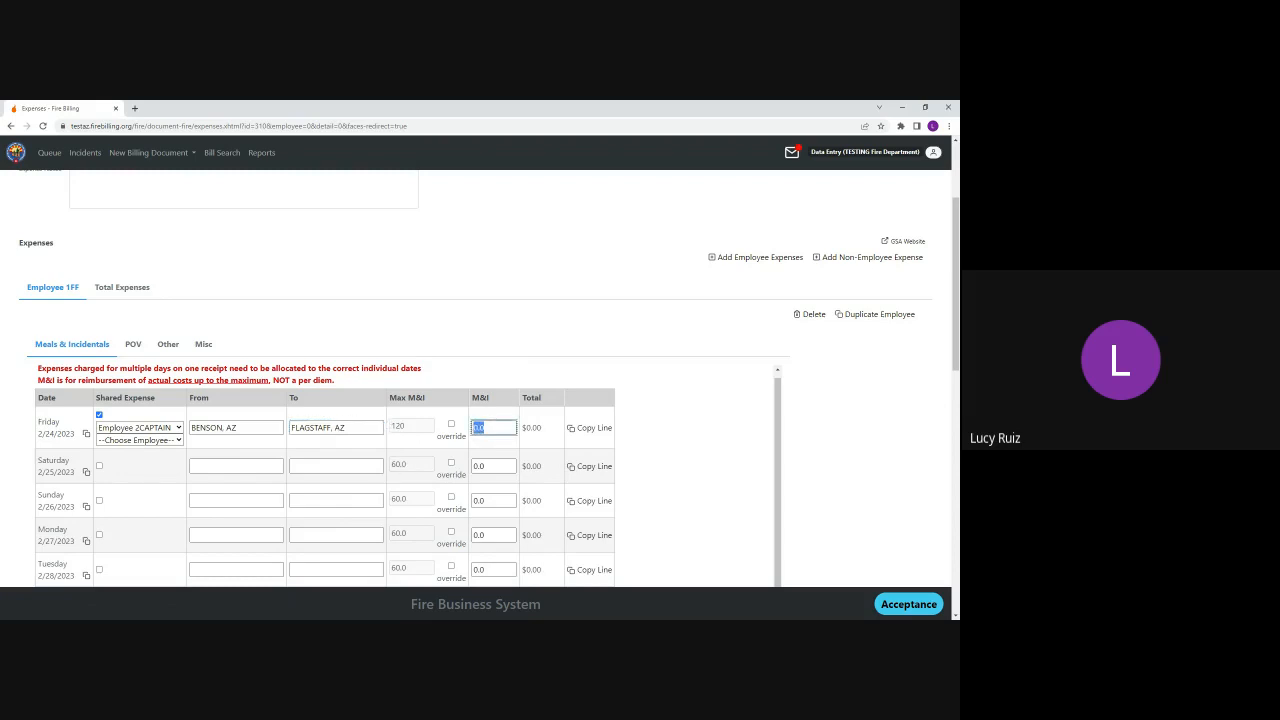
pyautogui.write('75.00')
# - Copy the 2/24/2023 meals line to 2/25/2023 and mark the copied line as shared with Employee 2CAPTAIN
pyautogui.scroll(-2, 475, 462)
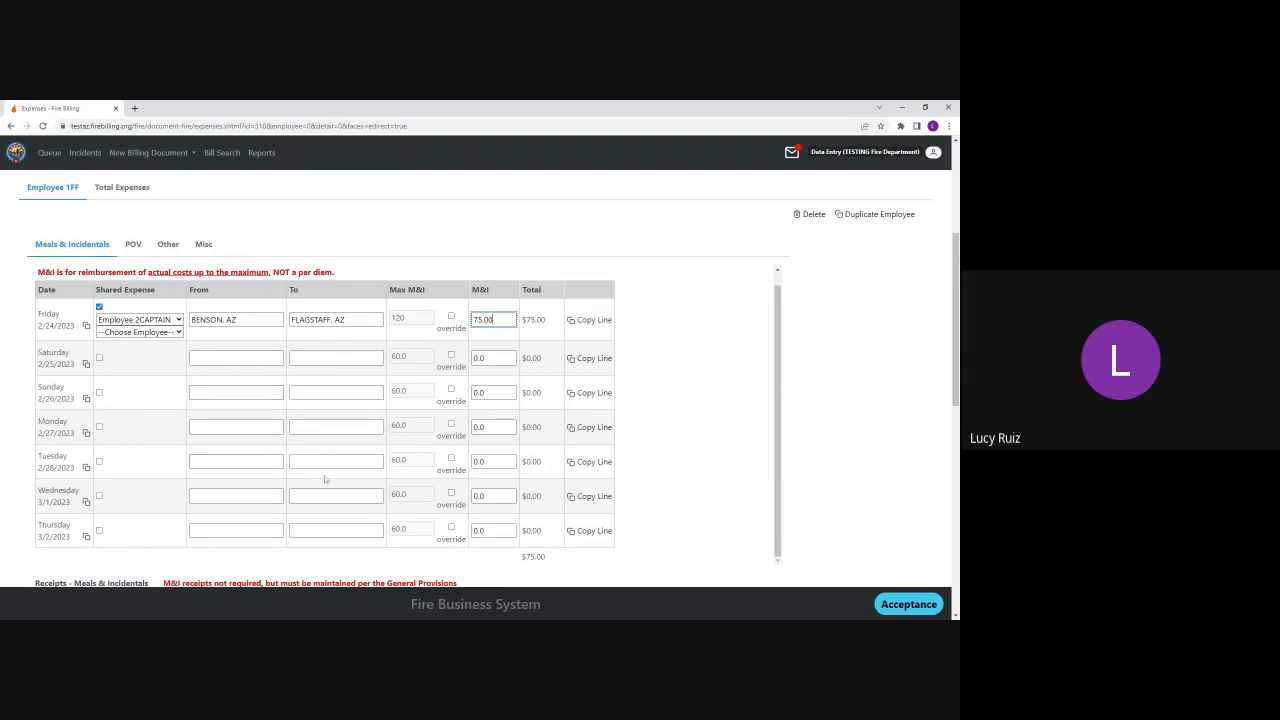
pyautogui.click(588, 321)
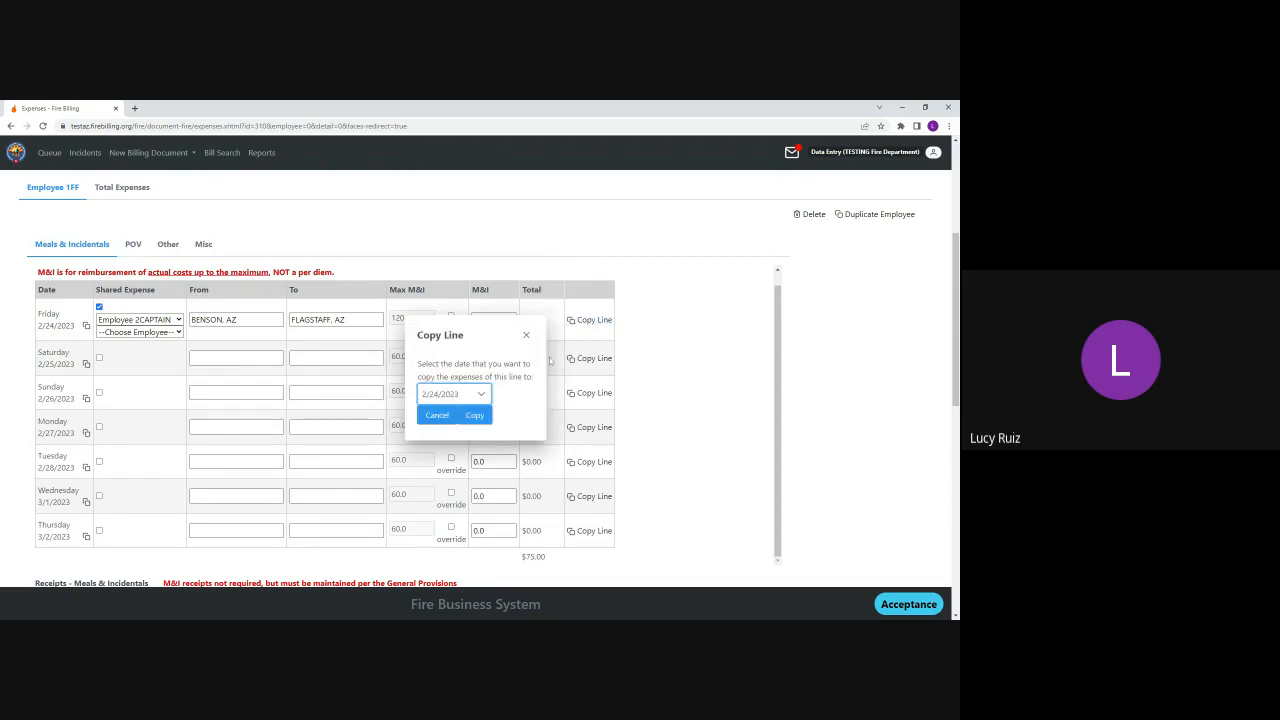
pyautogui.click(484, 396)
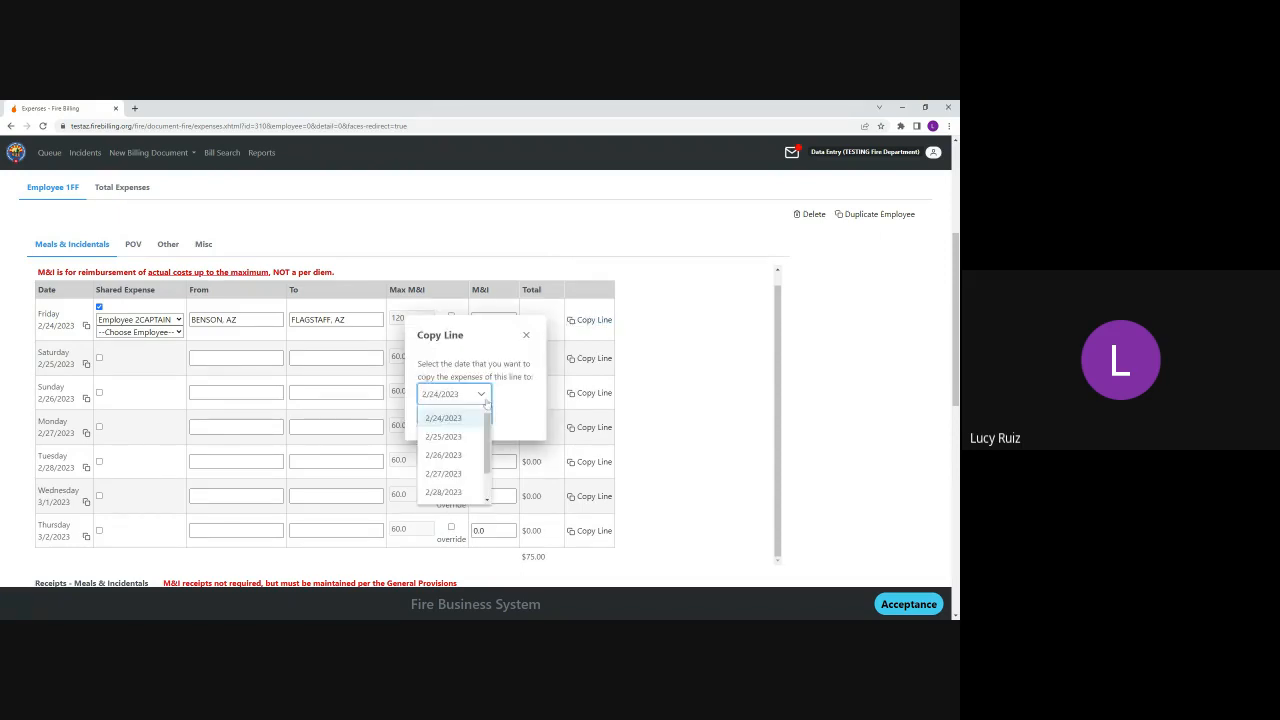
pyautogui.click(448, 437)
pyautogui.click(475, 417)
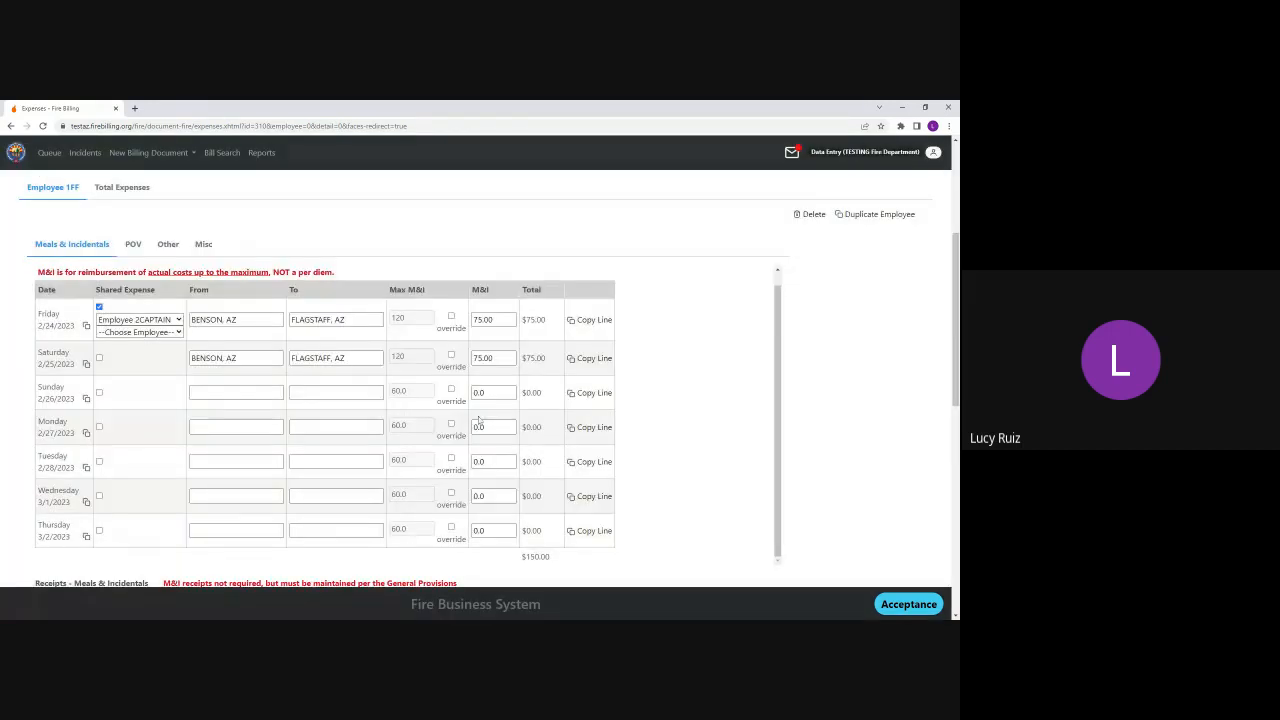
pyautogui.click(99, 357)
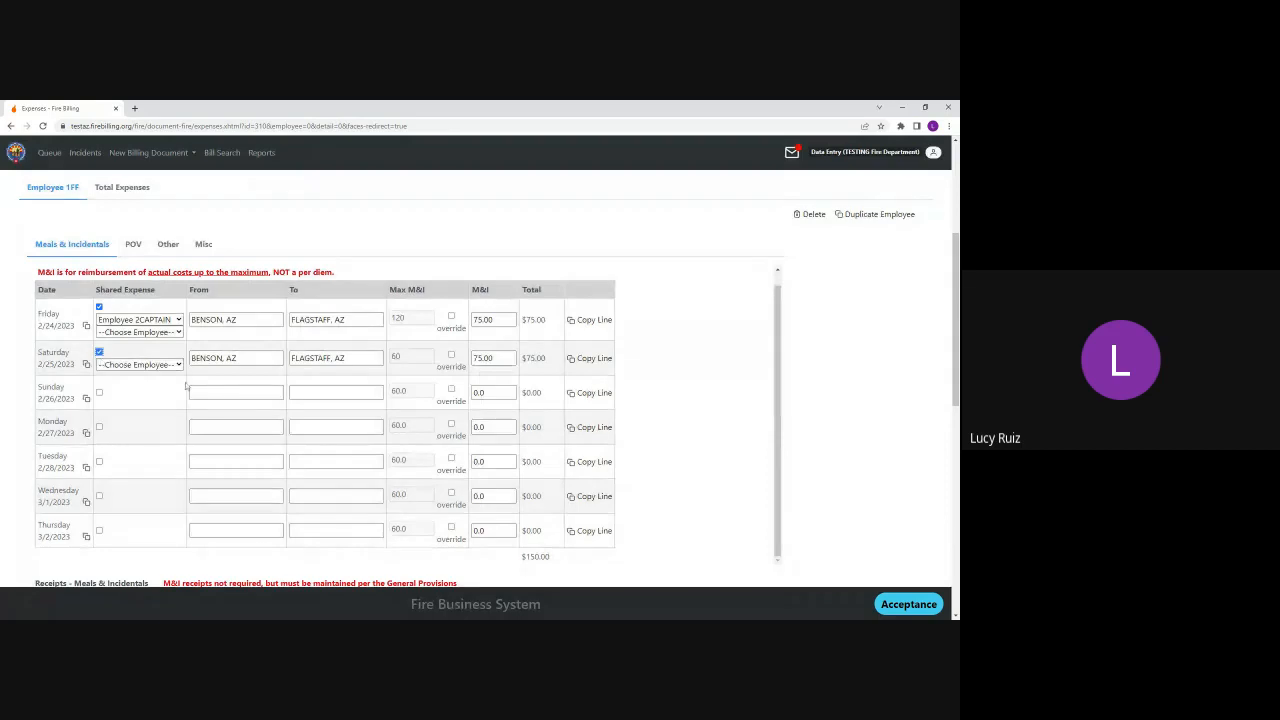
pyautogui.click(173, 374)
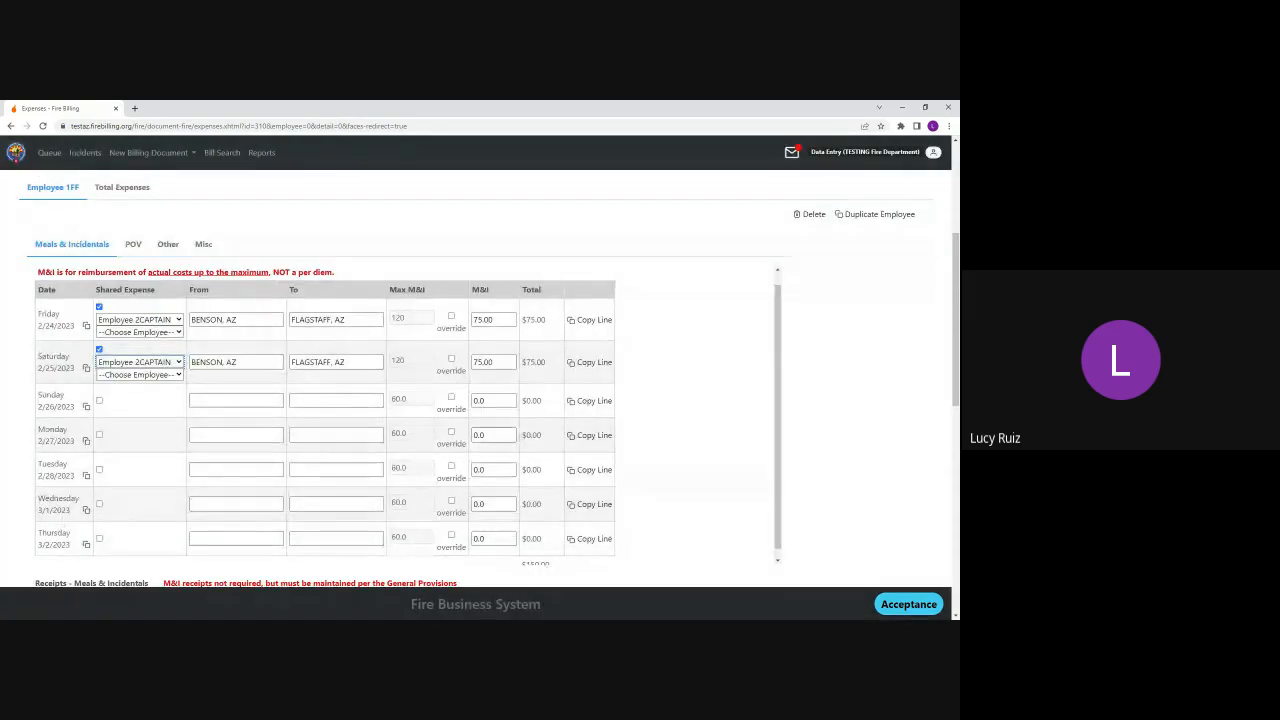
# - Look over the Meals & Incidentals receipts area and the POV mileage entries for Employee 1FF
pyautogui.scroll(-1, 408, 416)
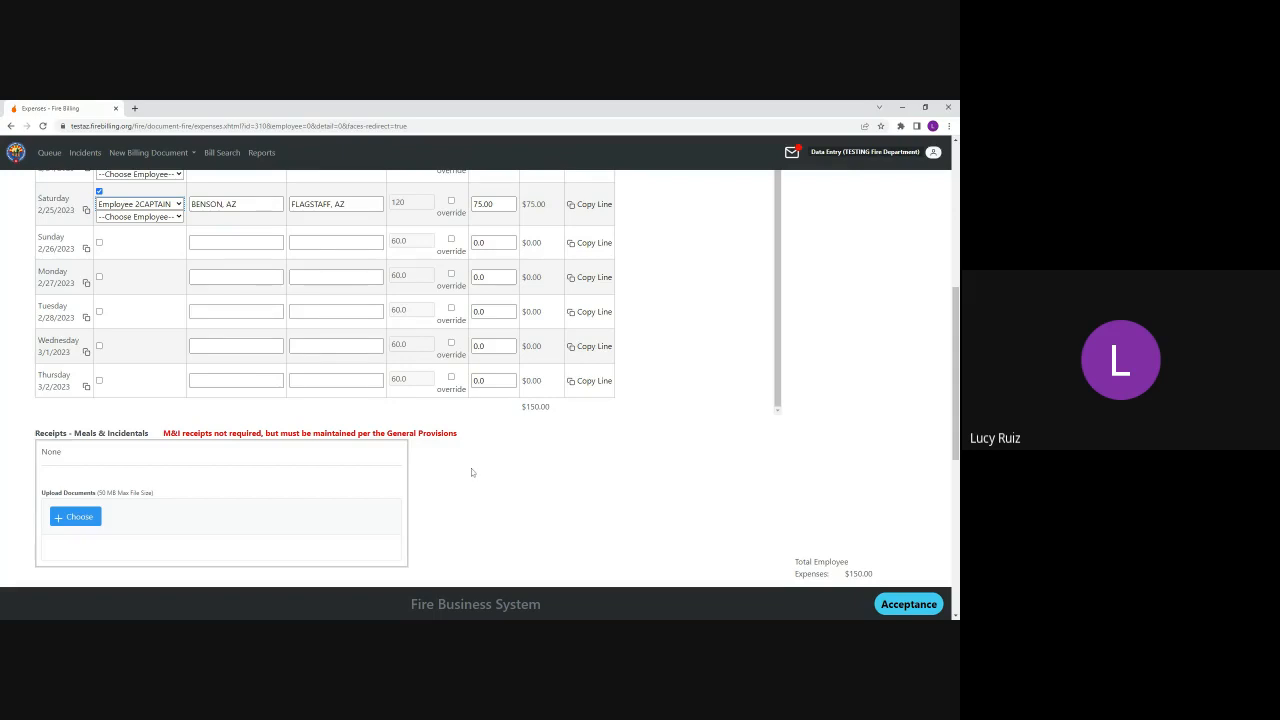
pyautogui.scroll(2, 471, 468)
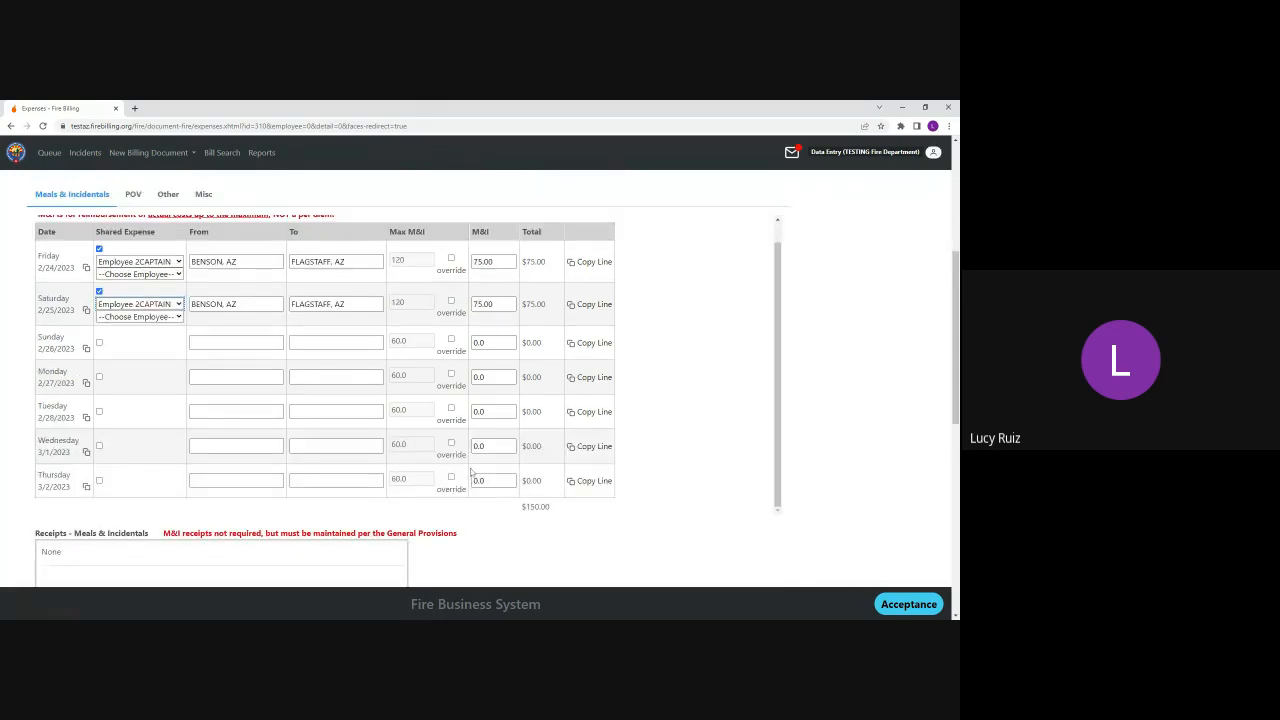
pyautogui.scroll(3, 471, 468)
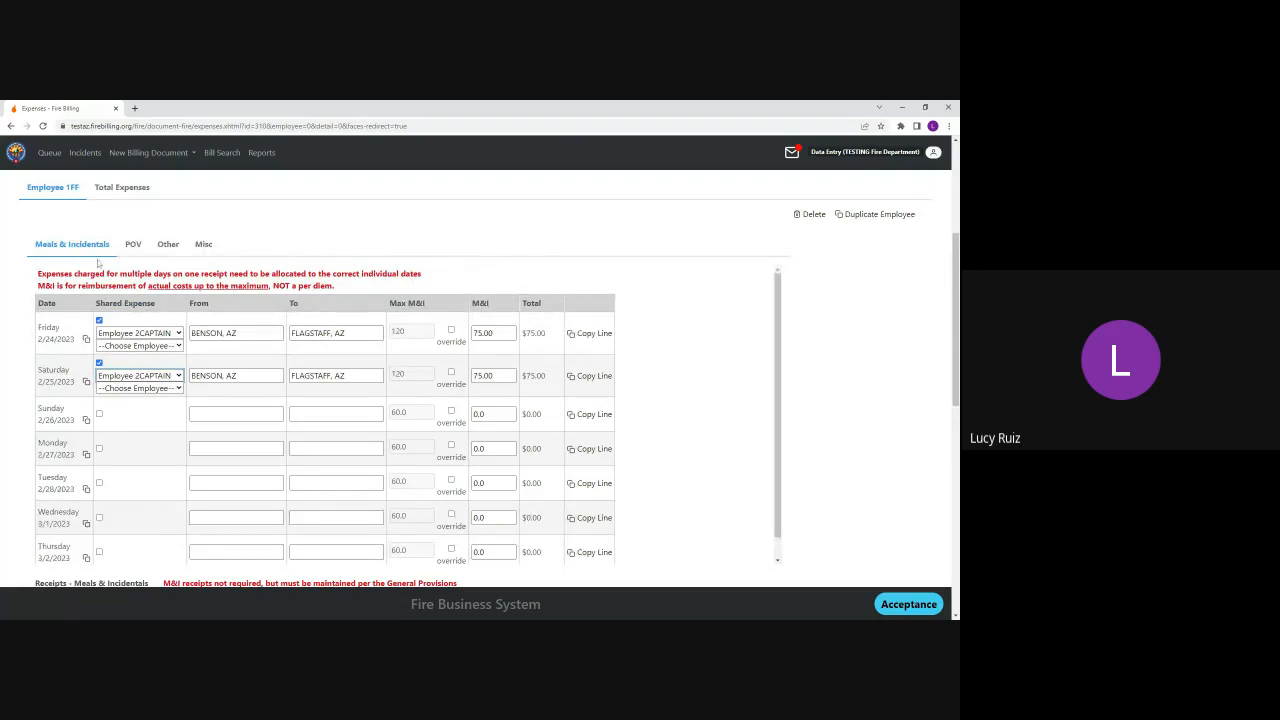
pyautogui.click(132, 246)
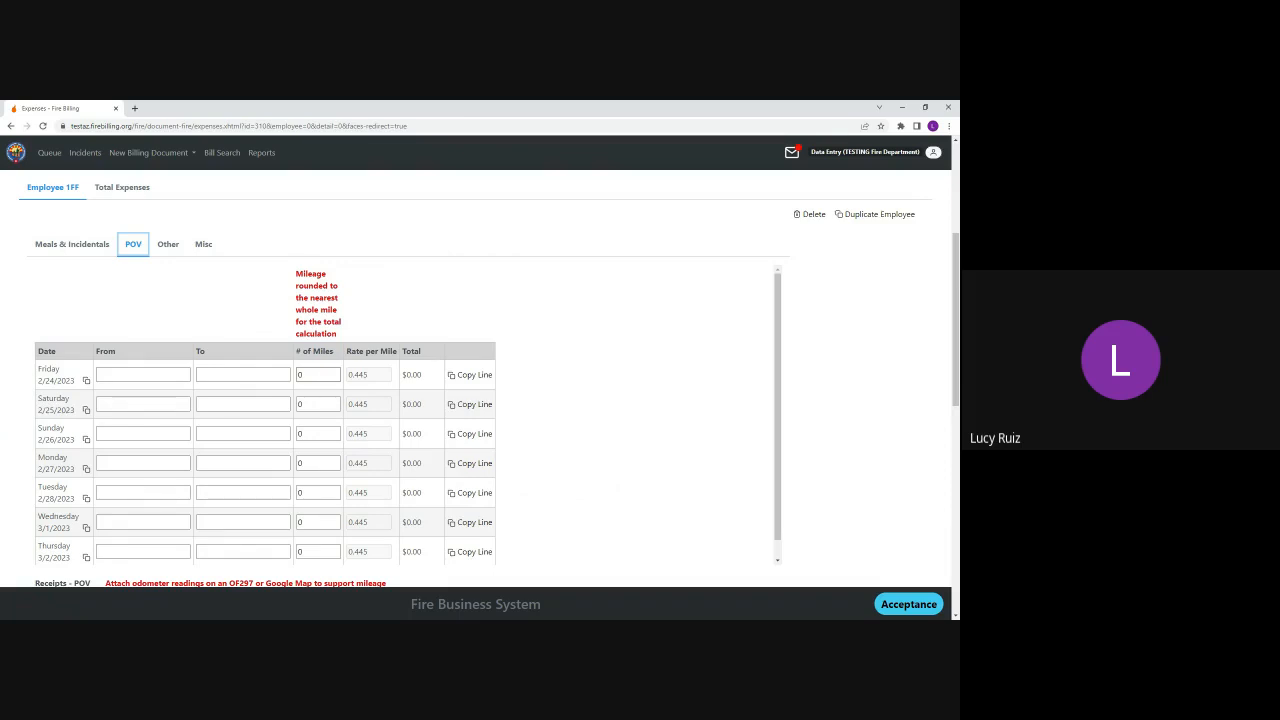
# - In Employee 1FF's Other expenses, share the 2/24/2023 line with Employee 2CAPTAIN and enter 96.00 for lodging
pyautogui.click(169, 246)
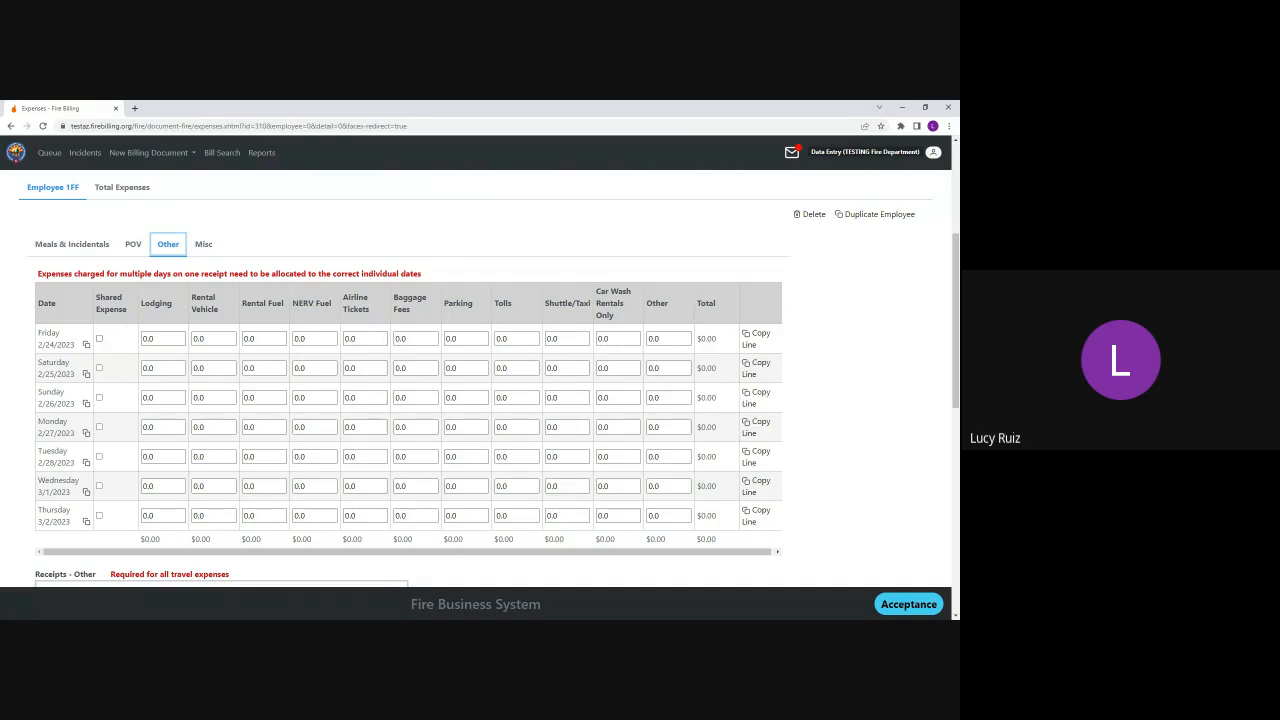
pyautogui.click(99, 338)
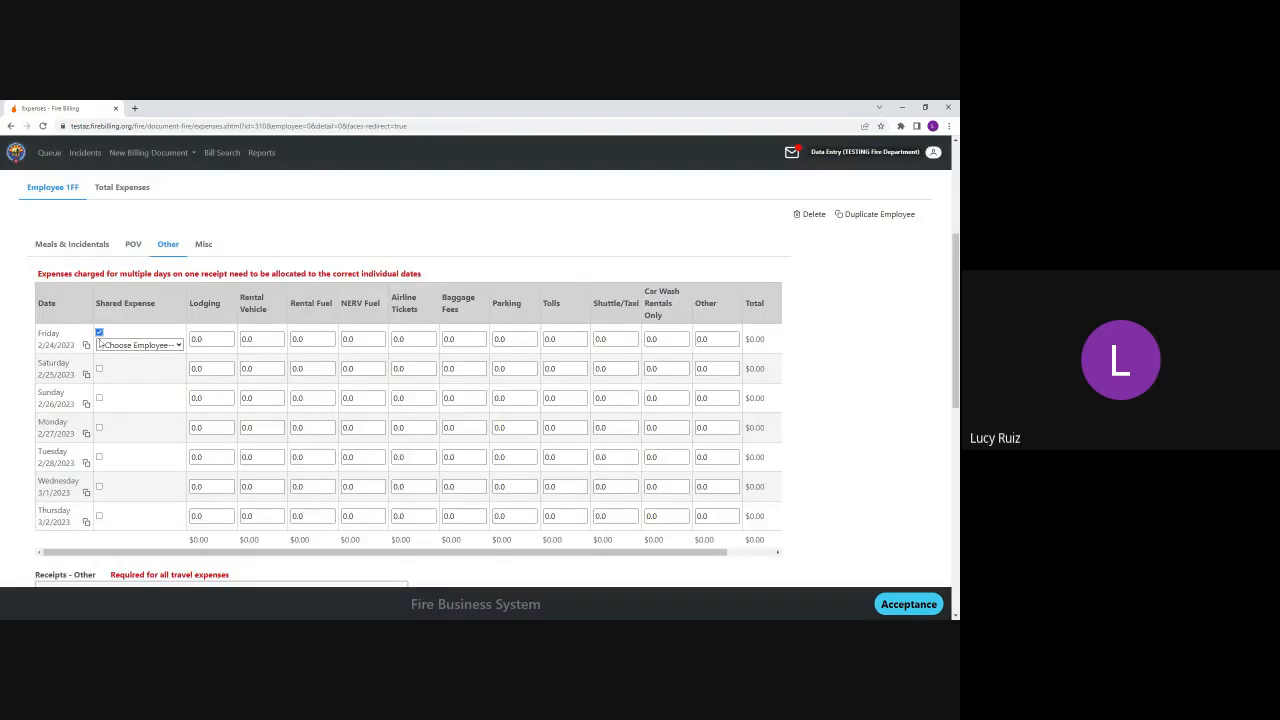
pyautogui.click(181, 347)
pyautogui.click(176, 355)
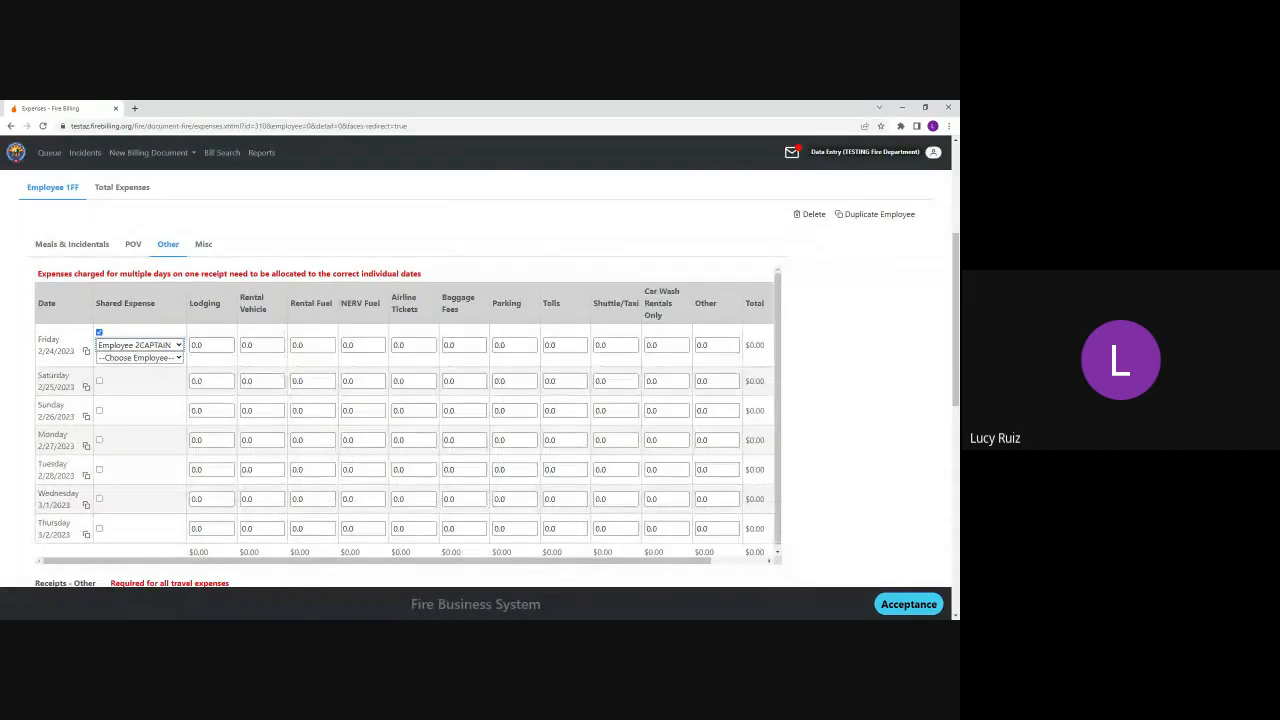
pyautogui.press('Tab')
pyautogui.write('96.00')
pyautogui.scroll(-1, 408, 415)
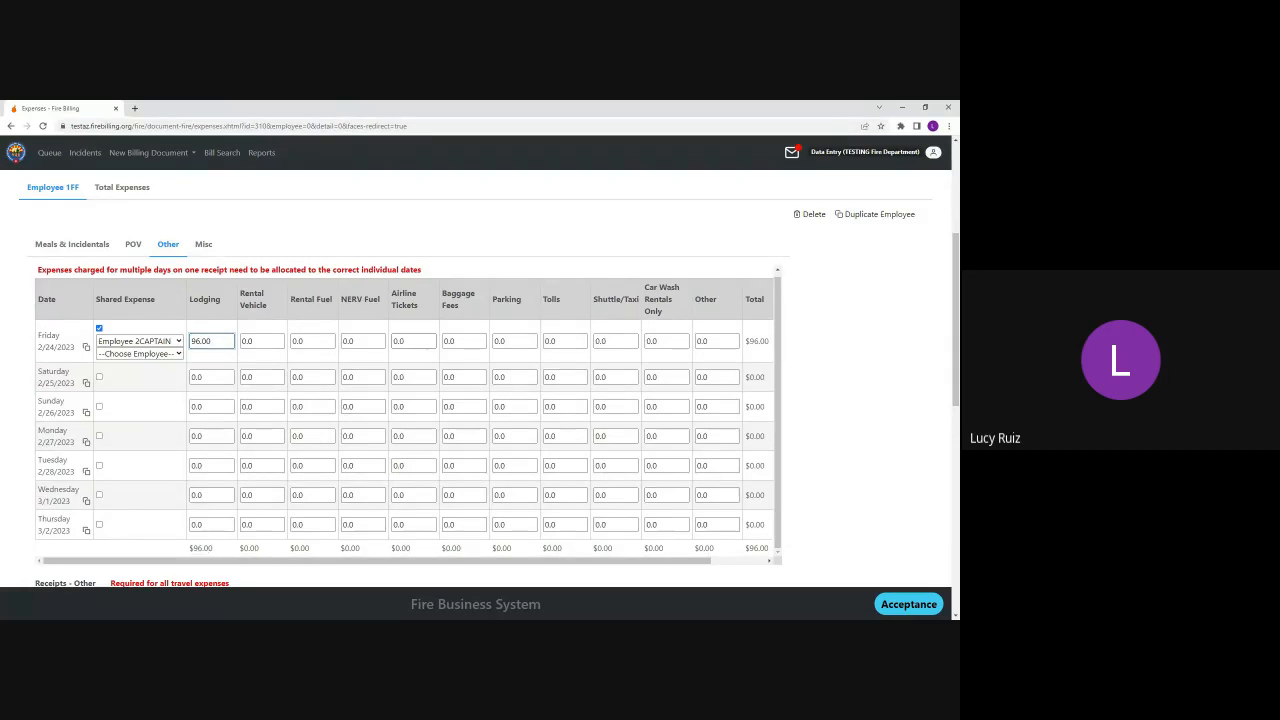
# - Check the receipts area for Other expenses and the Misc expense entries of Employee 1FF
pyautogui.scroll(-3, 389, 357)
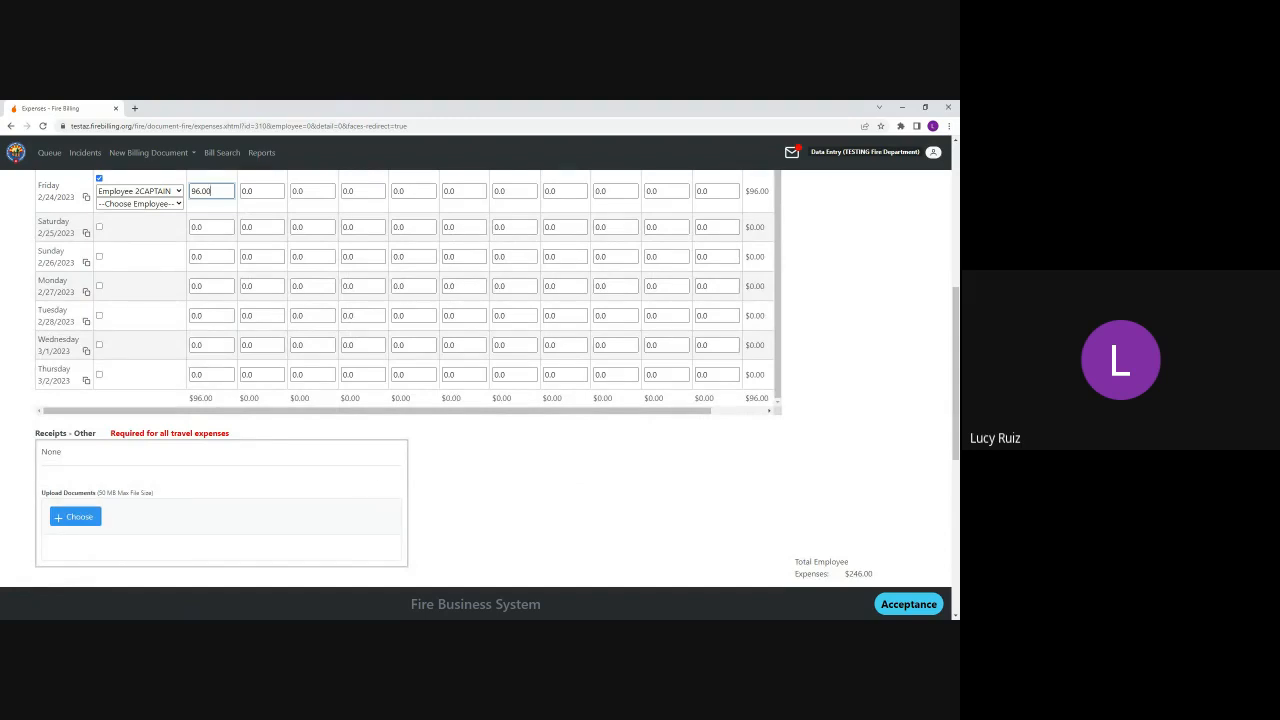
pyautogui.scroll(1, 375, 484)
pyautogui.scroll(1, 375, 484)
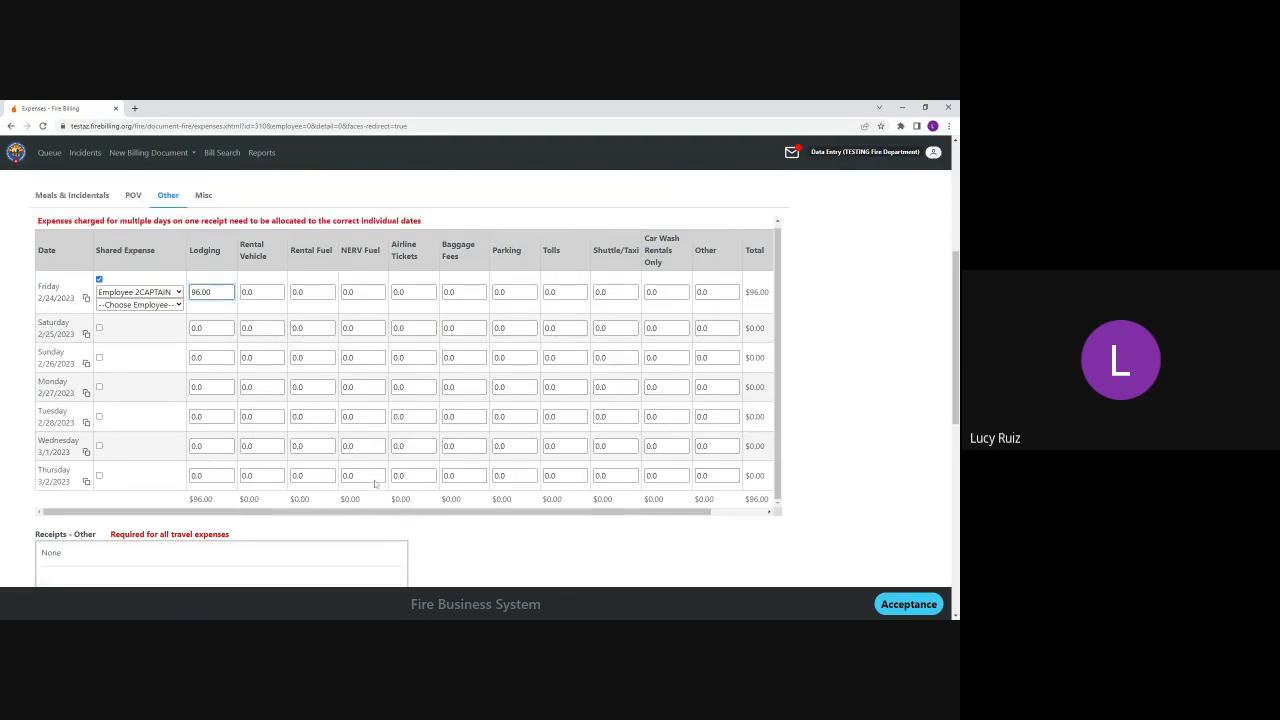
pyautogui.scroll(3, 375, 484)
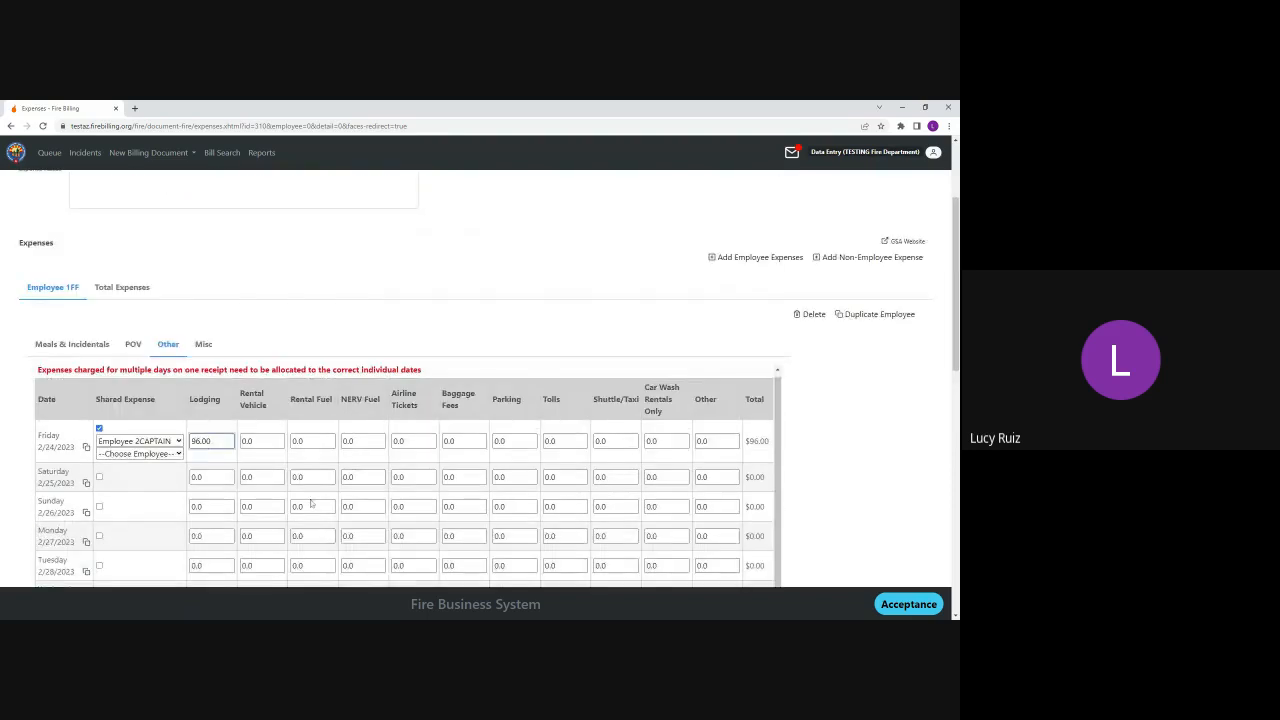
pyautogui.click(203, 345)
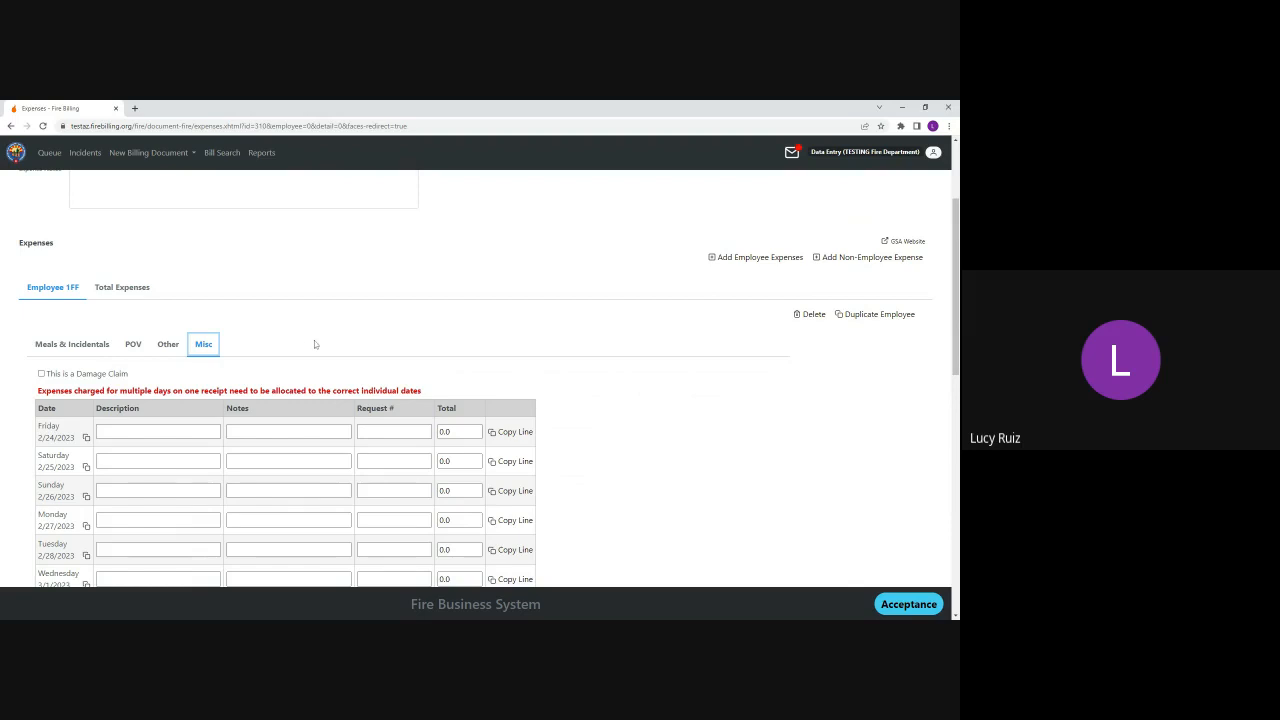
# - Look over the Invoice Preparation section of the expenses and continue to the bill's Overview page
pyautogui.scroll(2, 359, 342)
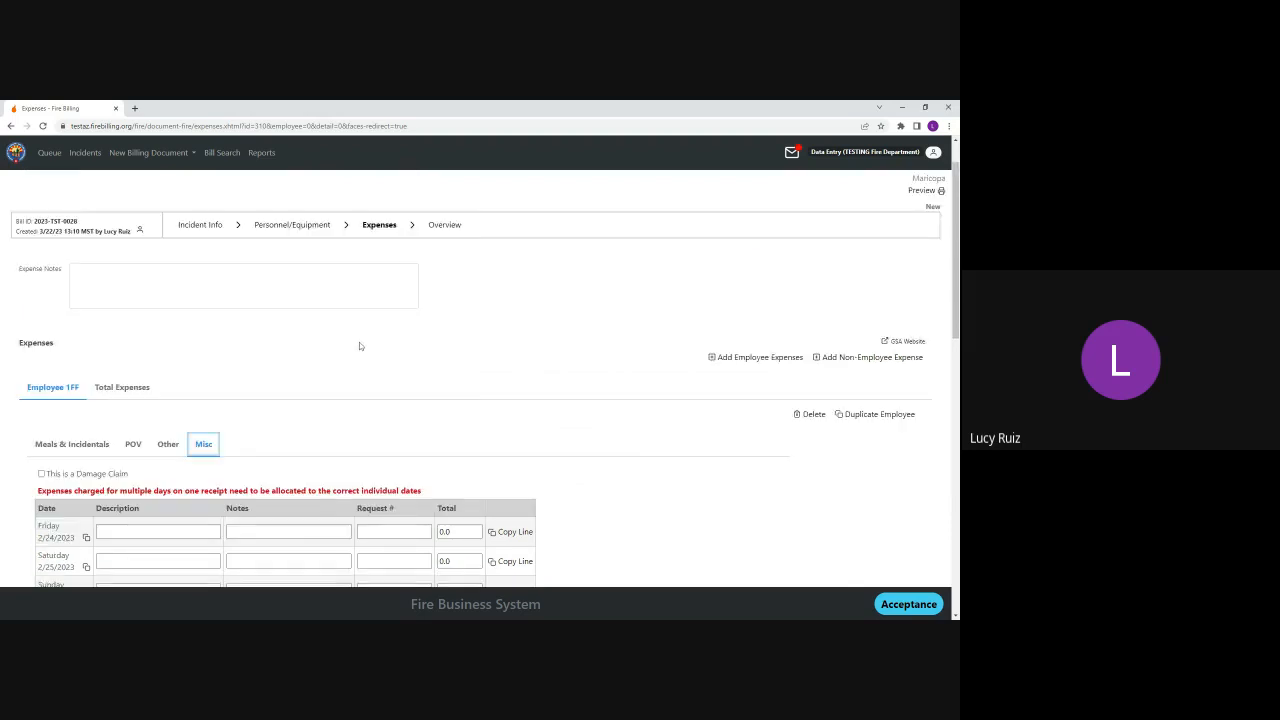
pyautogui.scroll(-2, 359, 342)
pyautogui.scroll(-5, 617, 400)
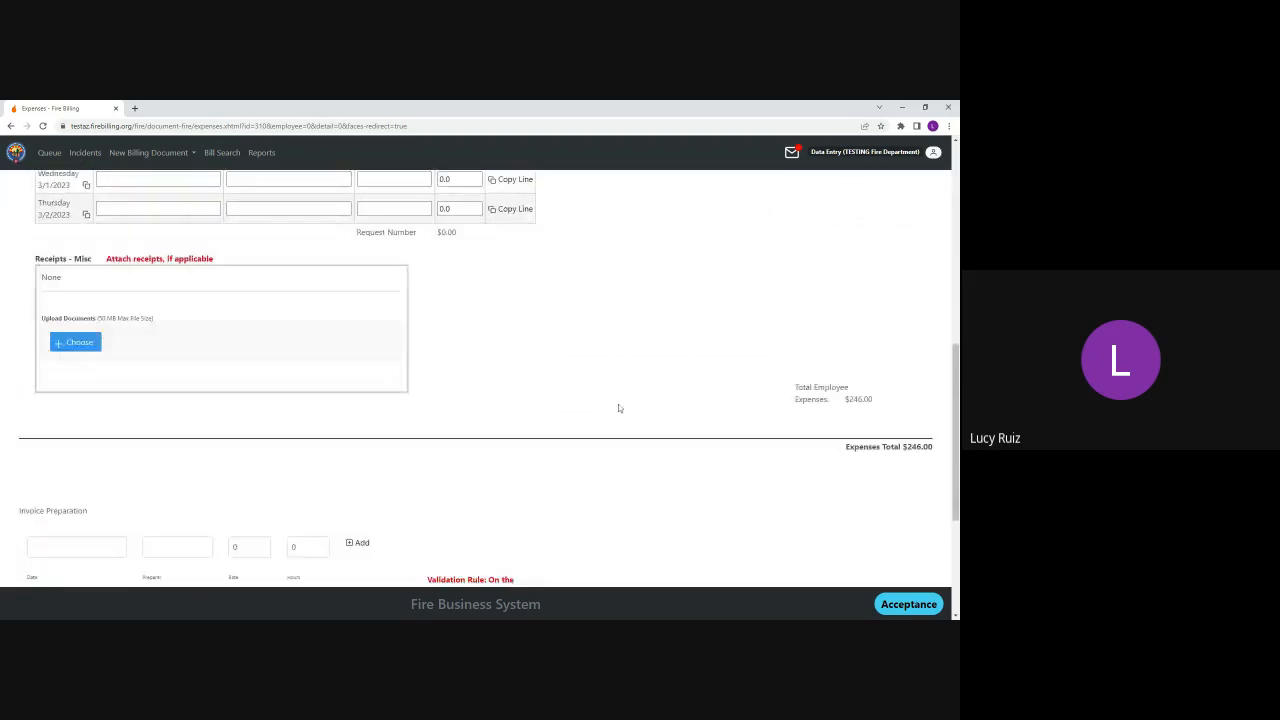
pyautogui.scroll(-3, 617, 394)
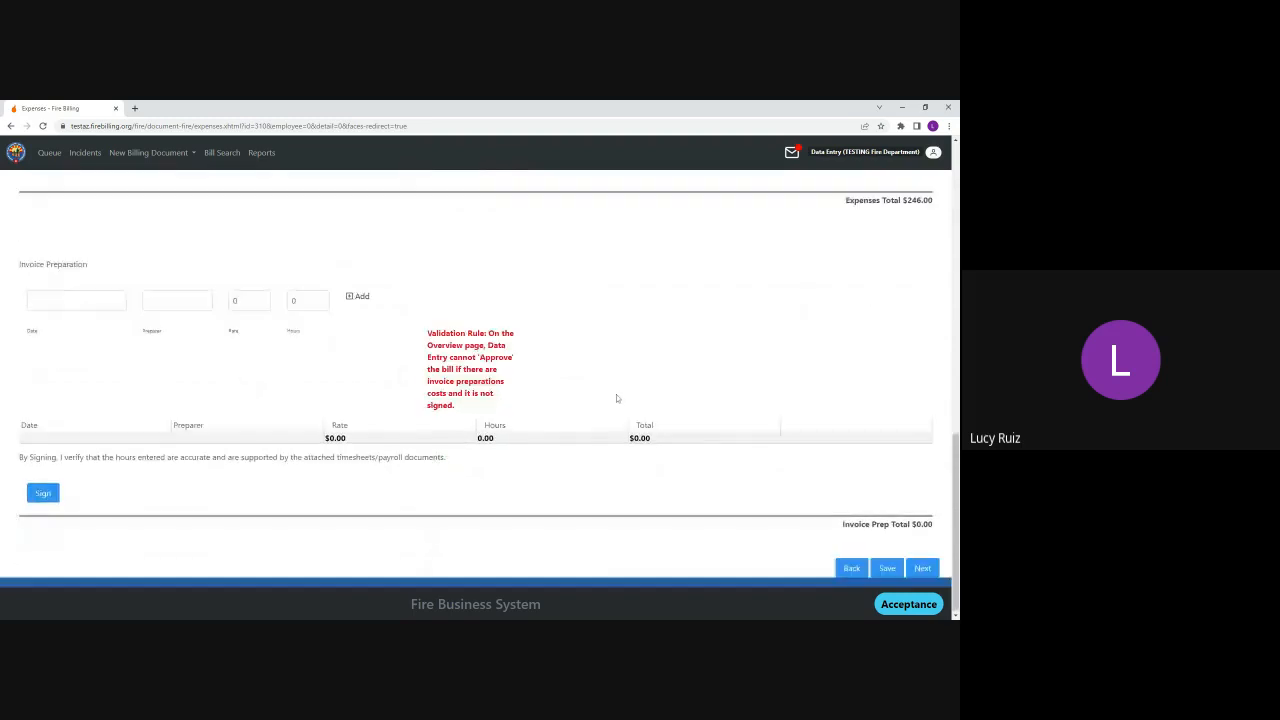
pyautogui.click(922, 566)
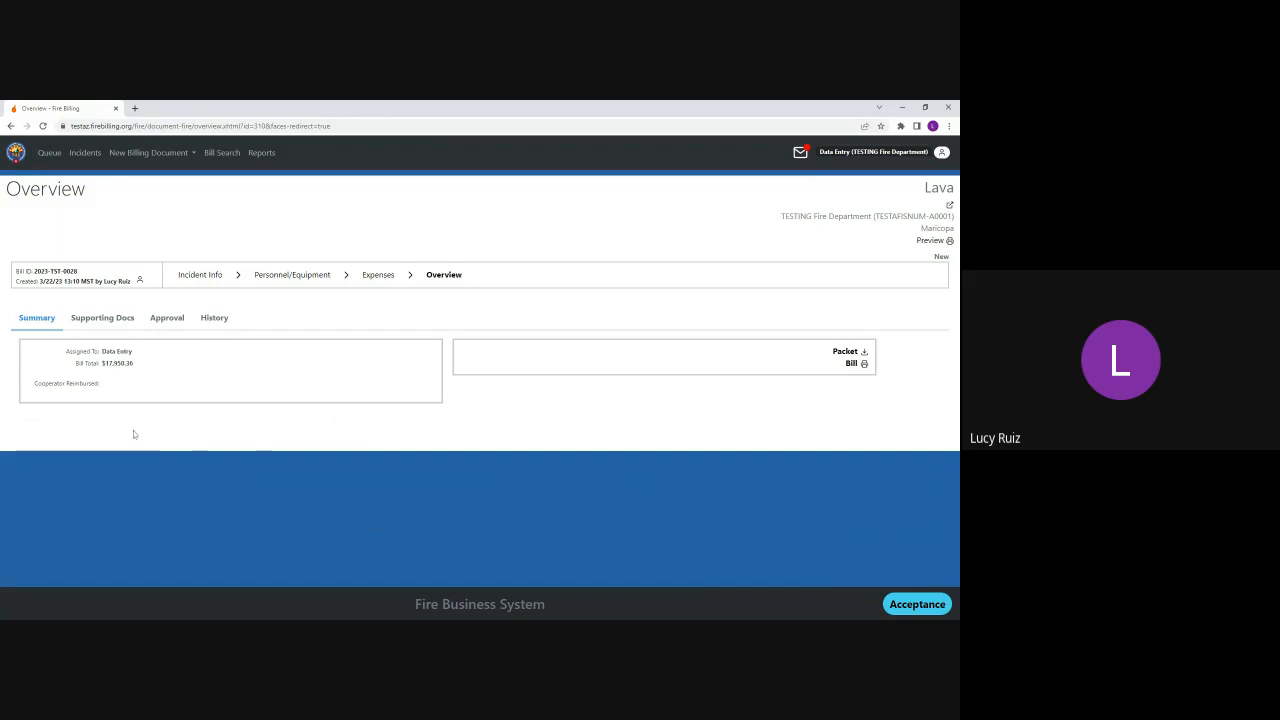
# - Check the supporting documents and summary of the bill, and submit it for approval without comments
pyautogui.click(115, 320)
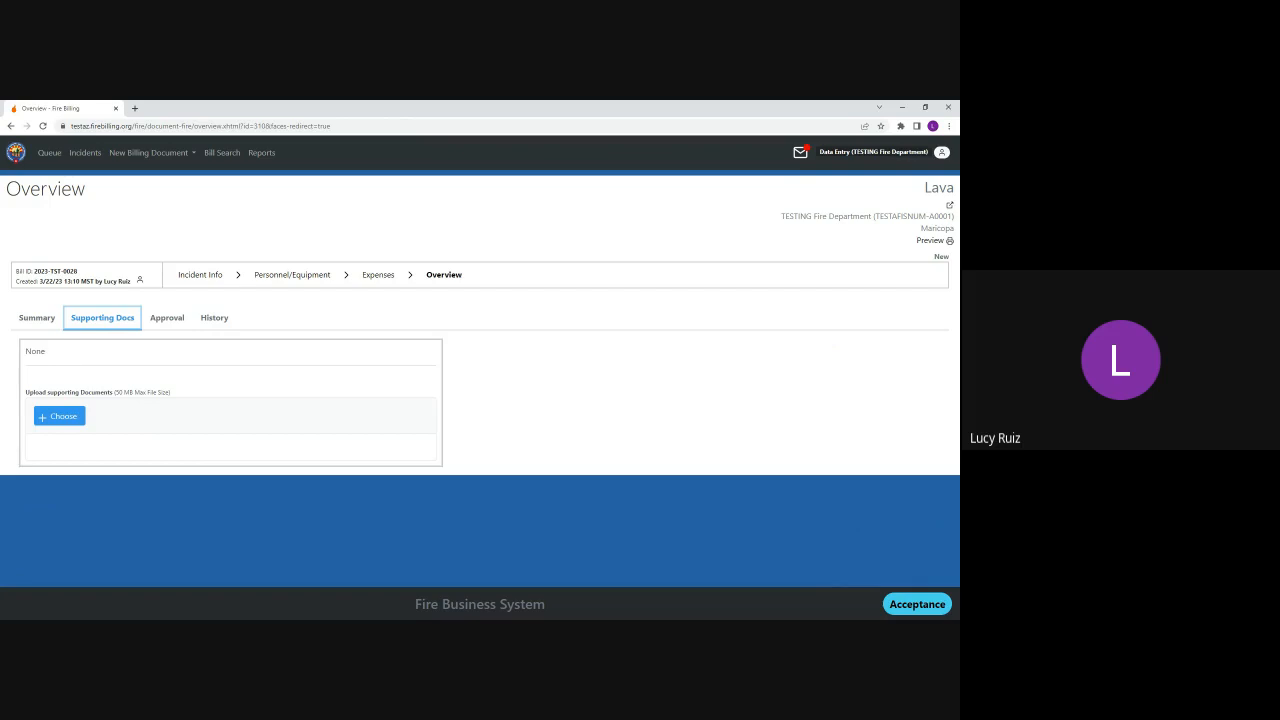
pyautogui.click(37, 321)
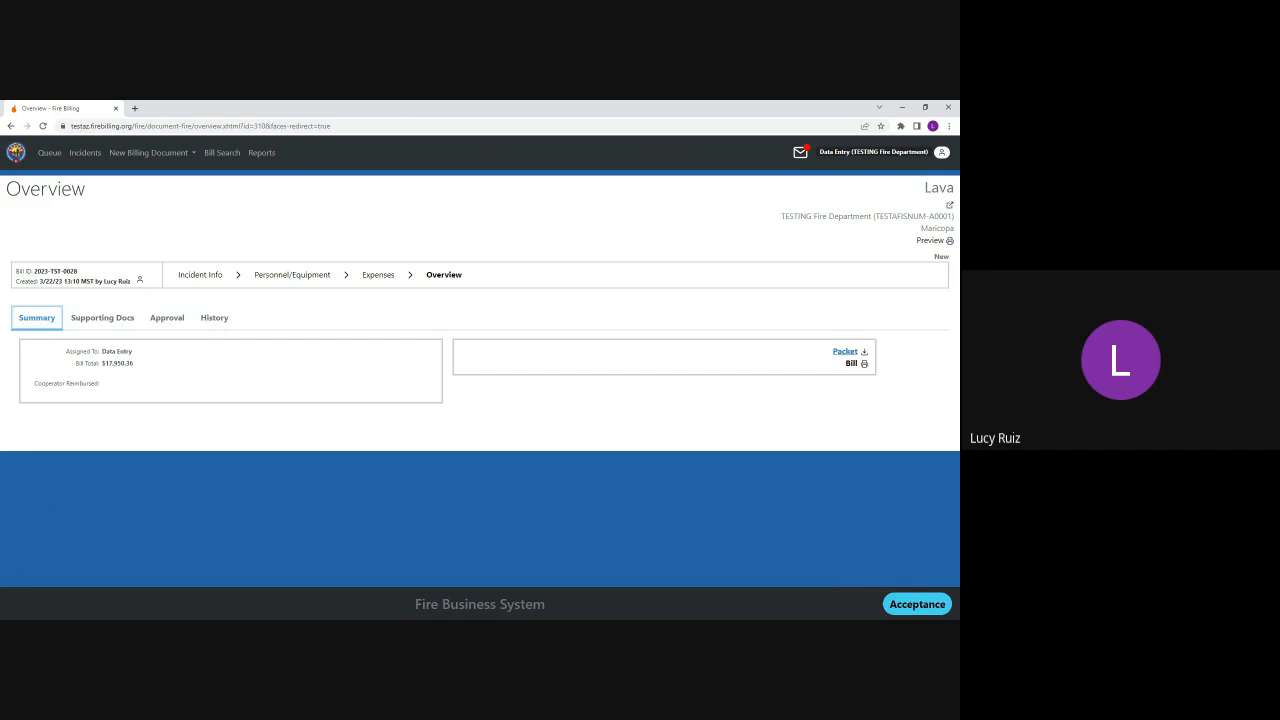
pyautogui.click(165, 318)
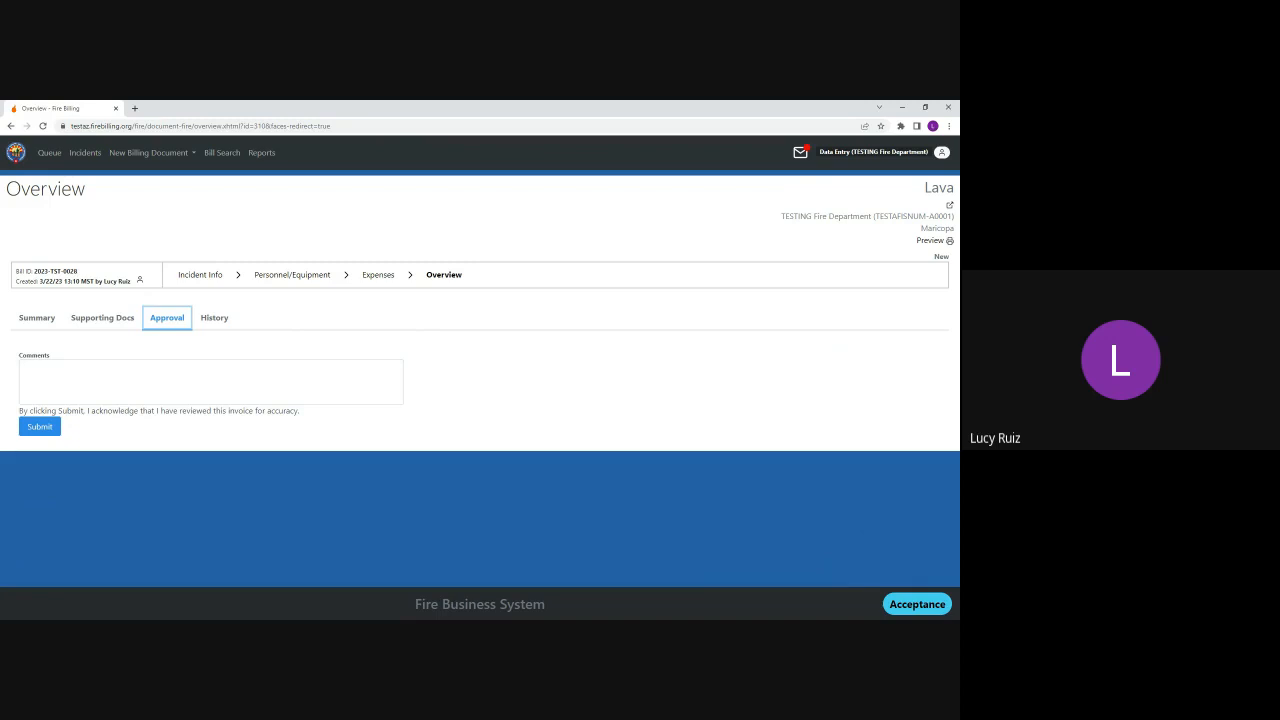
pyautogui.click(40, 427)
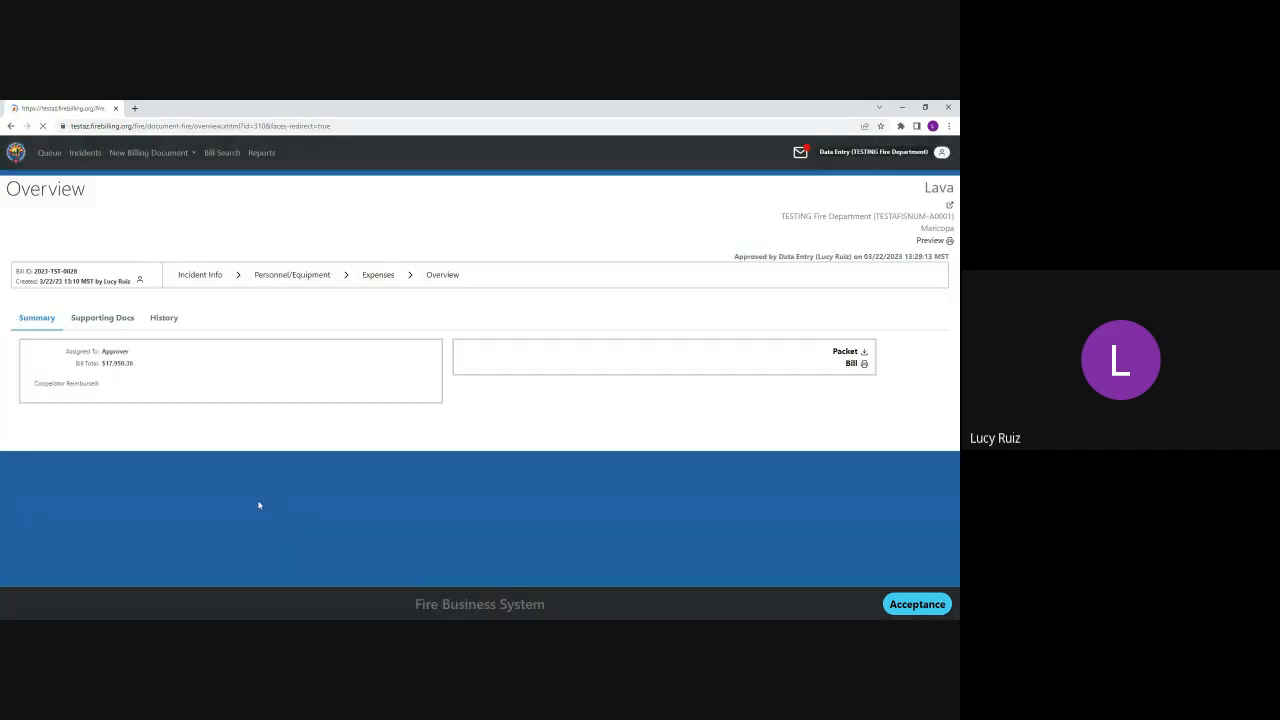
# - Switch to the Approver (TESTING Fire Department) role and open the newest Lava bill approved by Data Entry from the queue
pyautogui.click(877, 155)
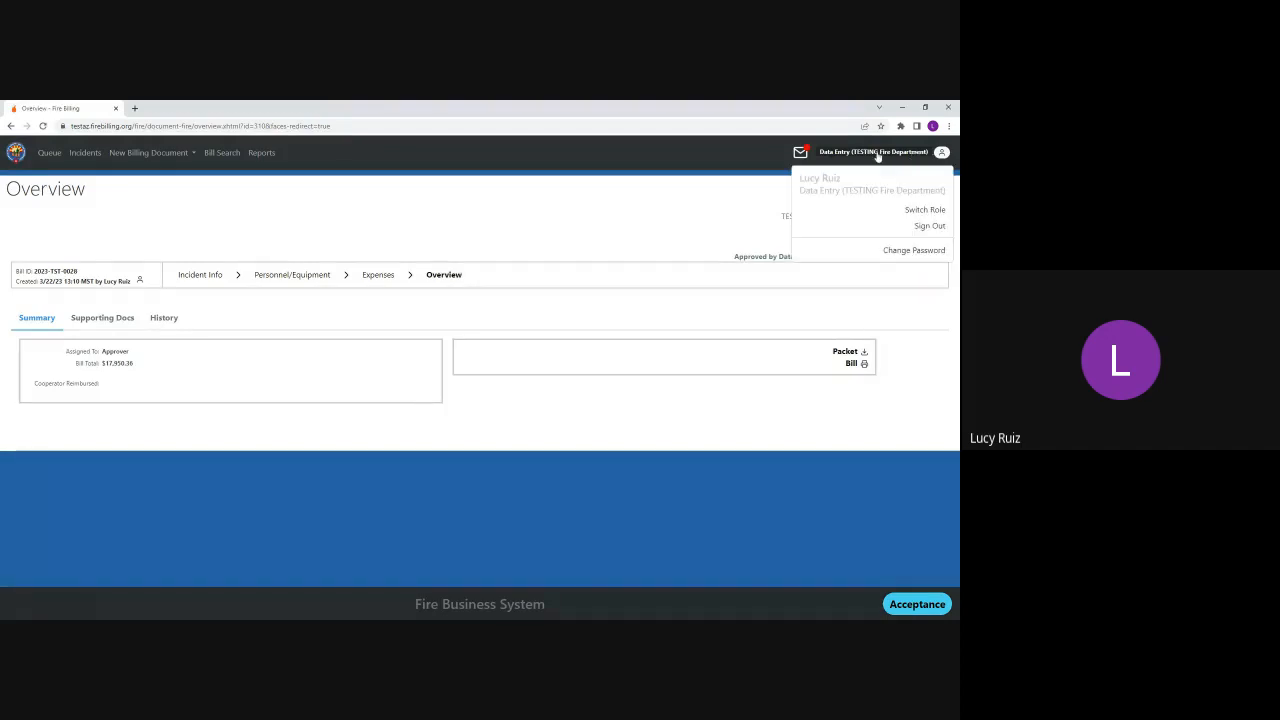
pyautogui.click(920, 210)
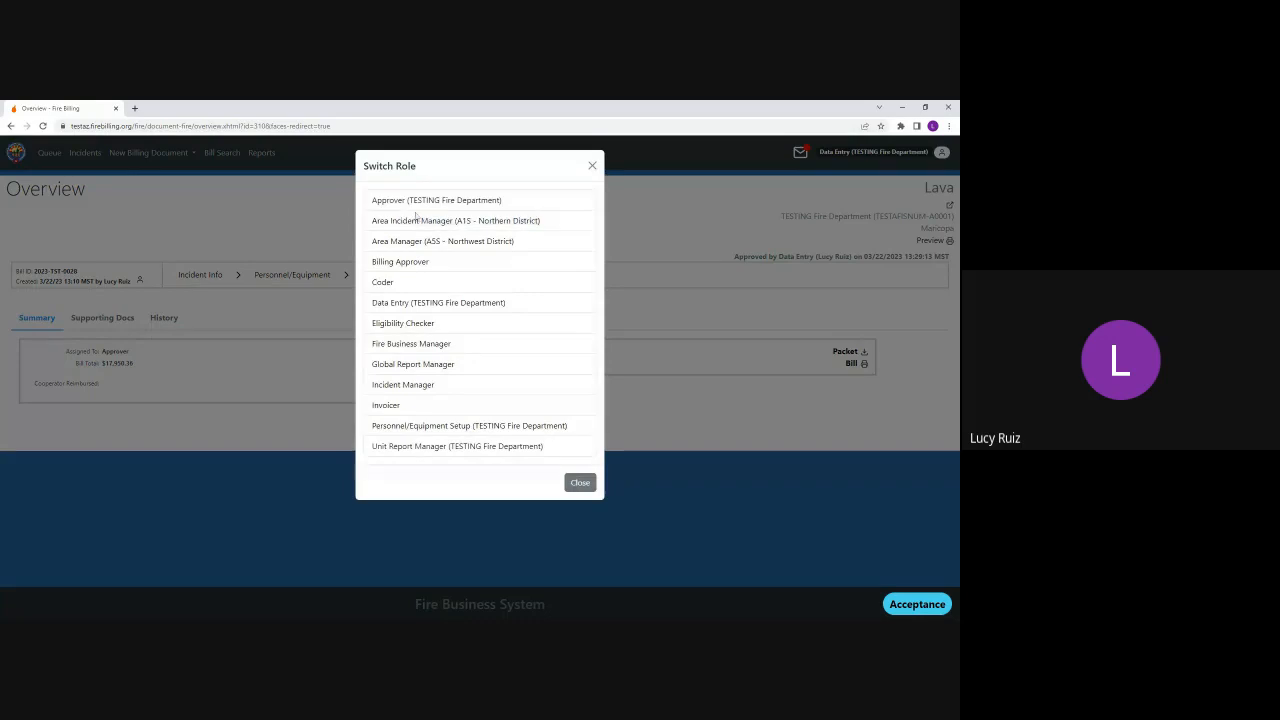
pyautogui.click(396, 201)
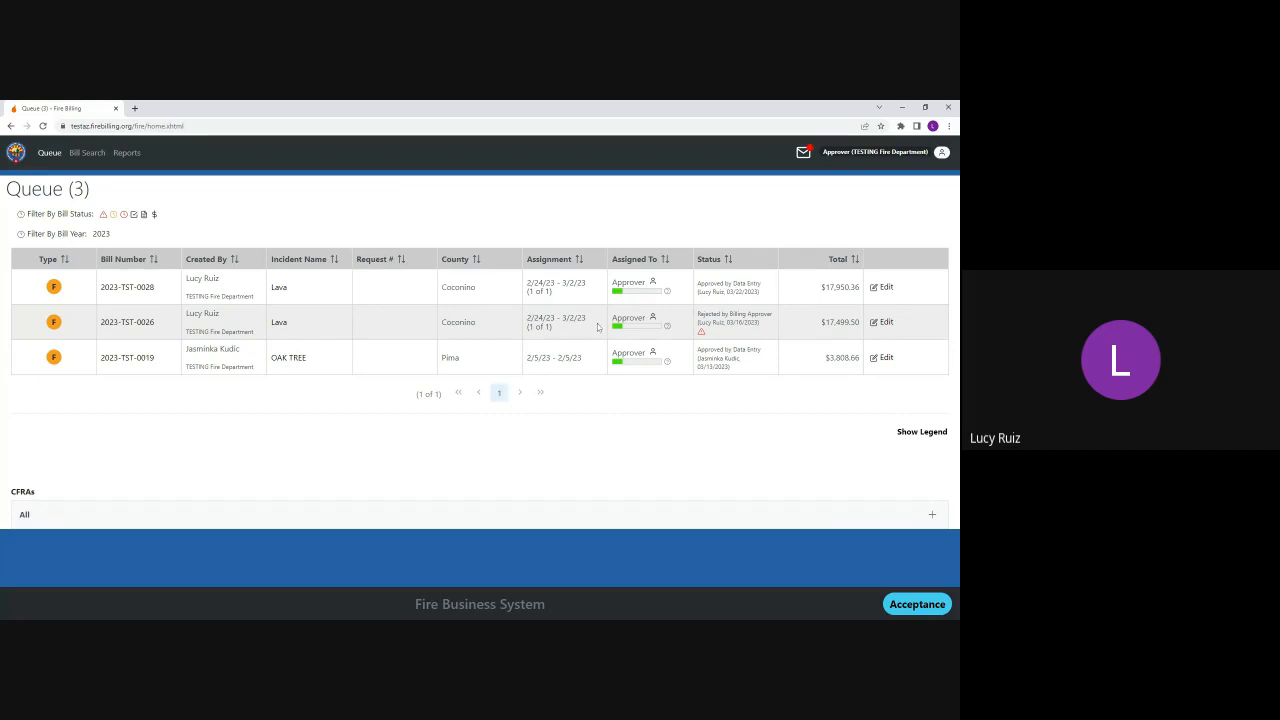
pyautogui.click(886, 287)
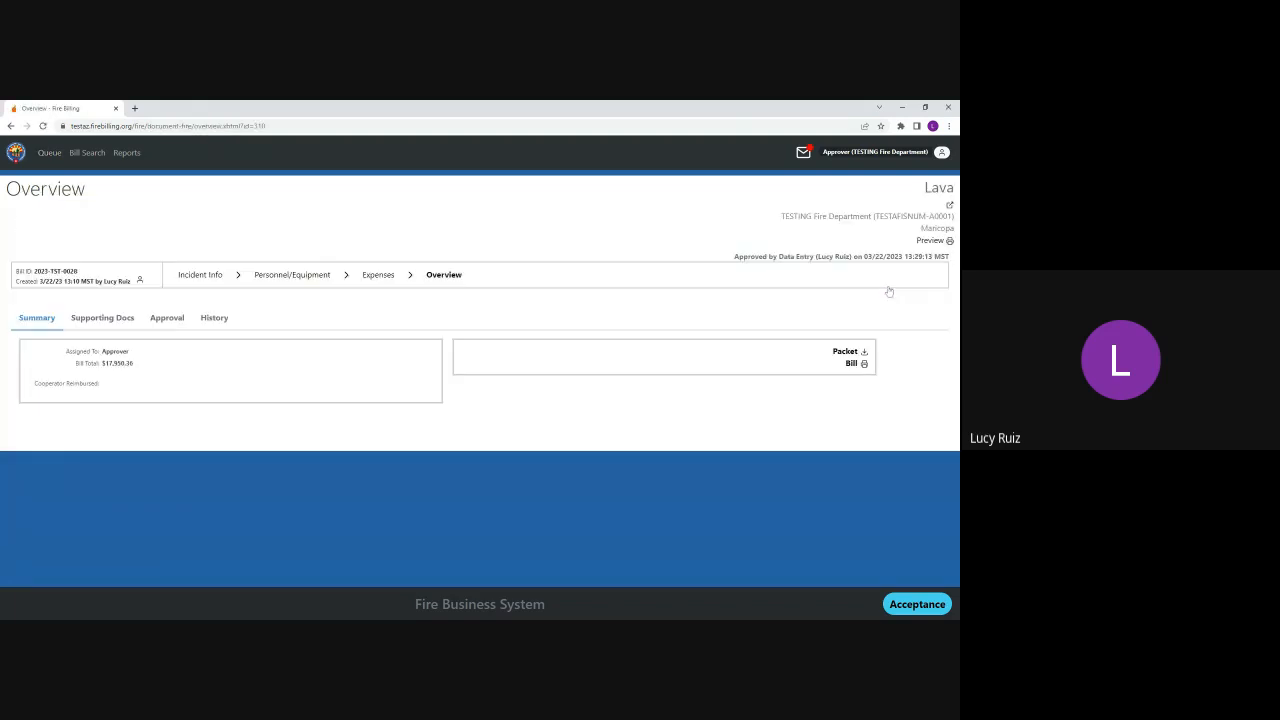
# - Check the bill's supporting documents and tick all five document-requirement confirmations in the approval section
pyautogui.click(122, 318)
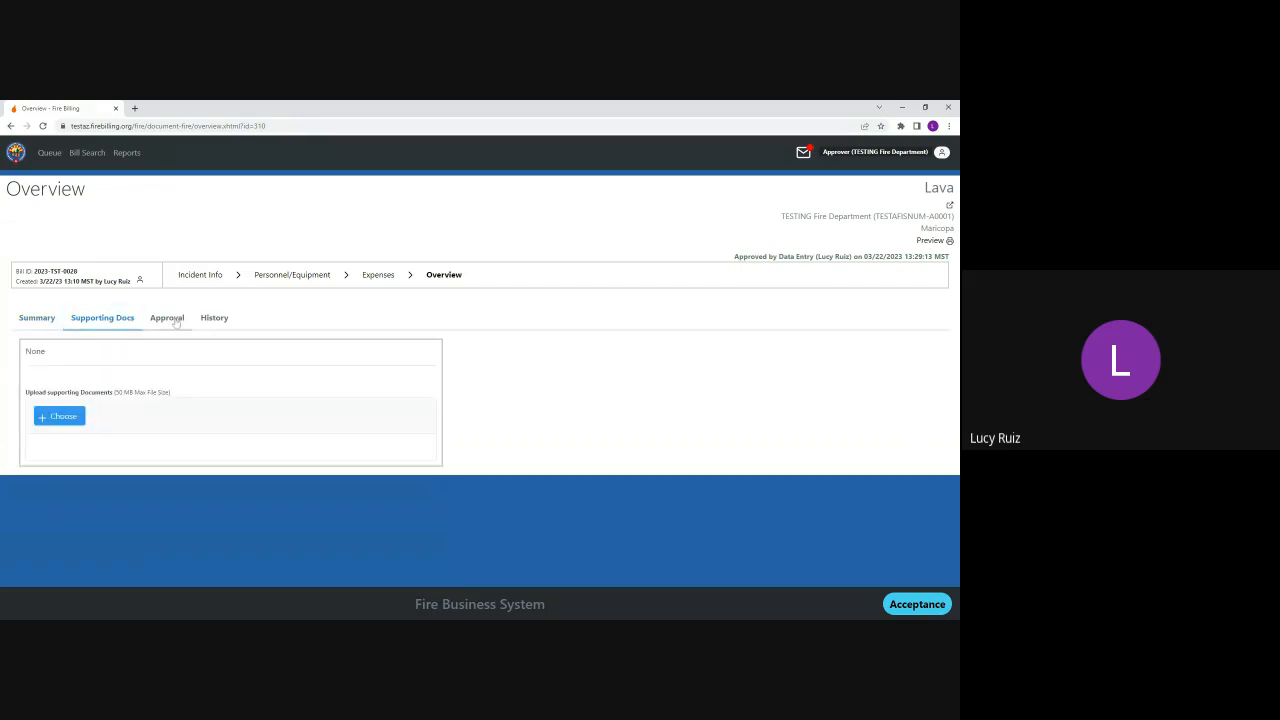
pyautogui.click(172, 318)
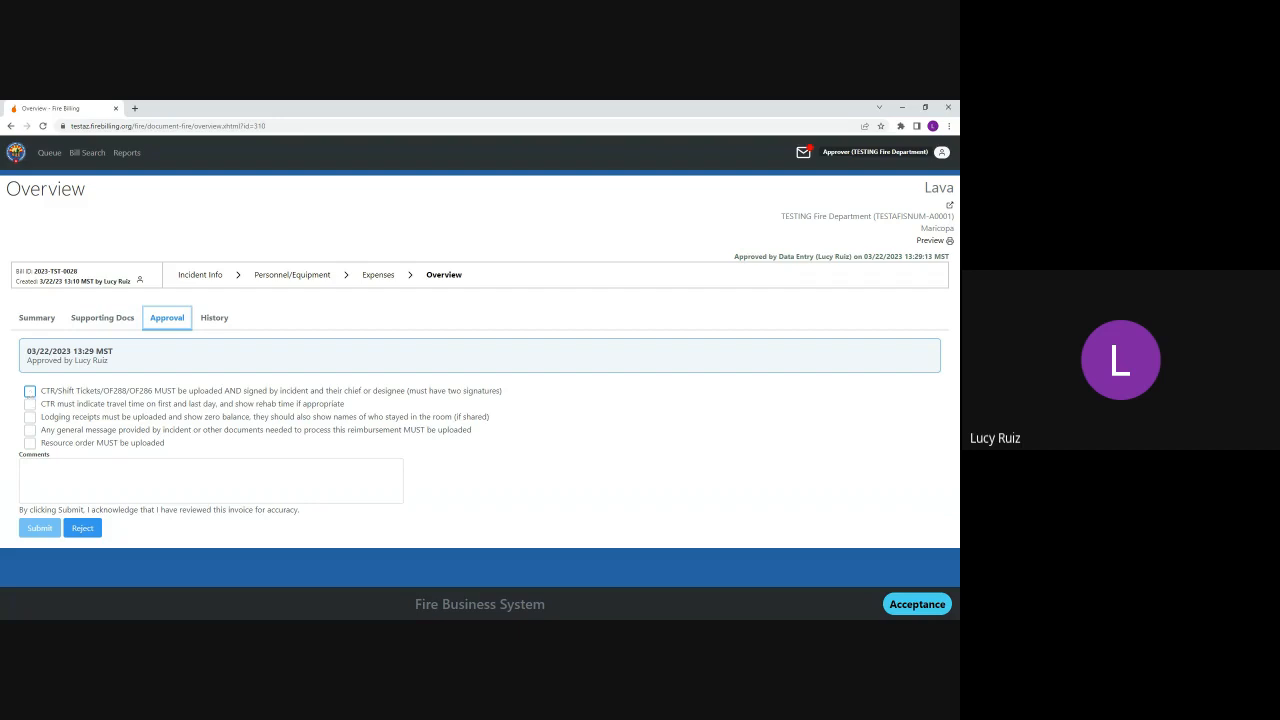
pyautogui.click(30, 391)
pyautogui.click(30, 404)
pyautogui.click(30, 417)
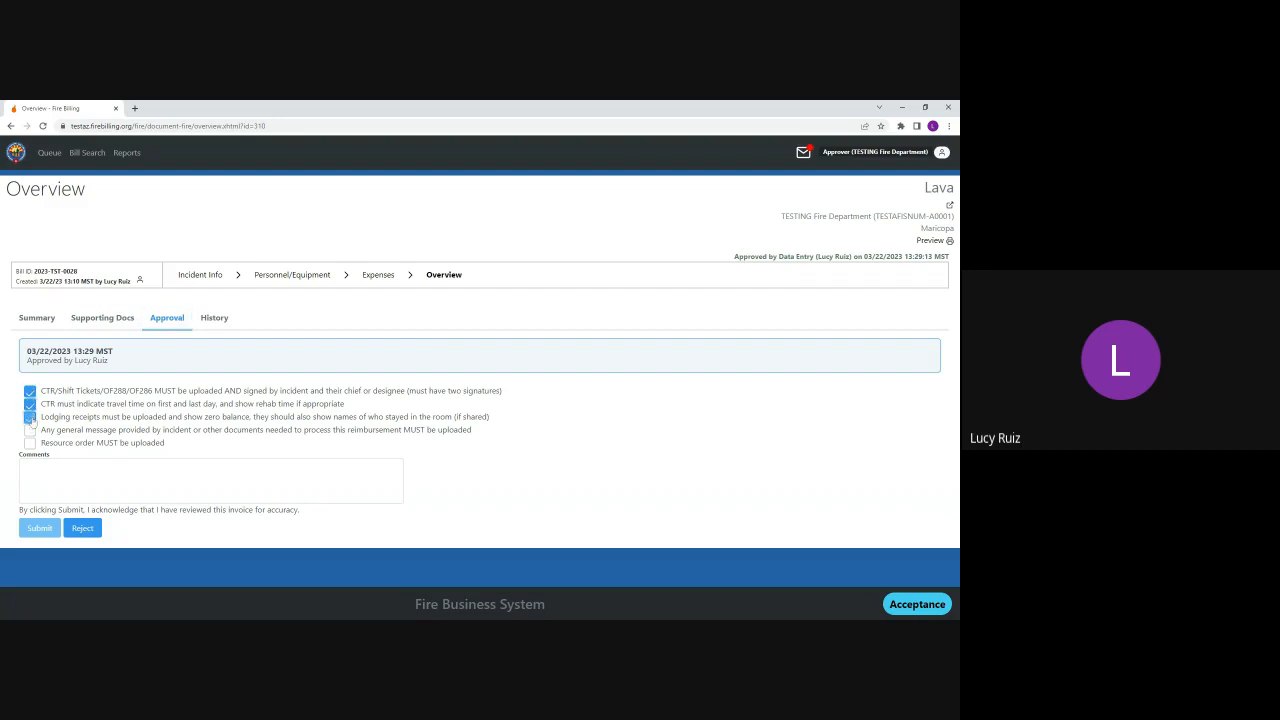
pyautogui.click(31, 432)
pyautogui.click(31, 444)
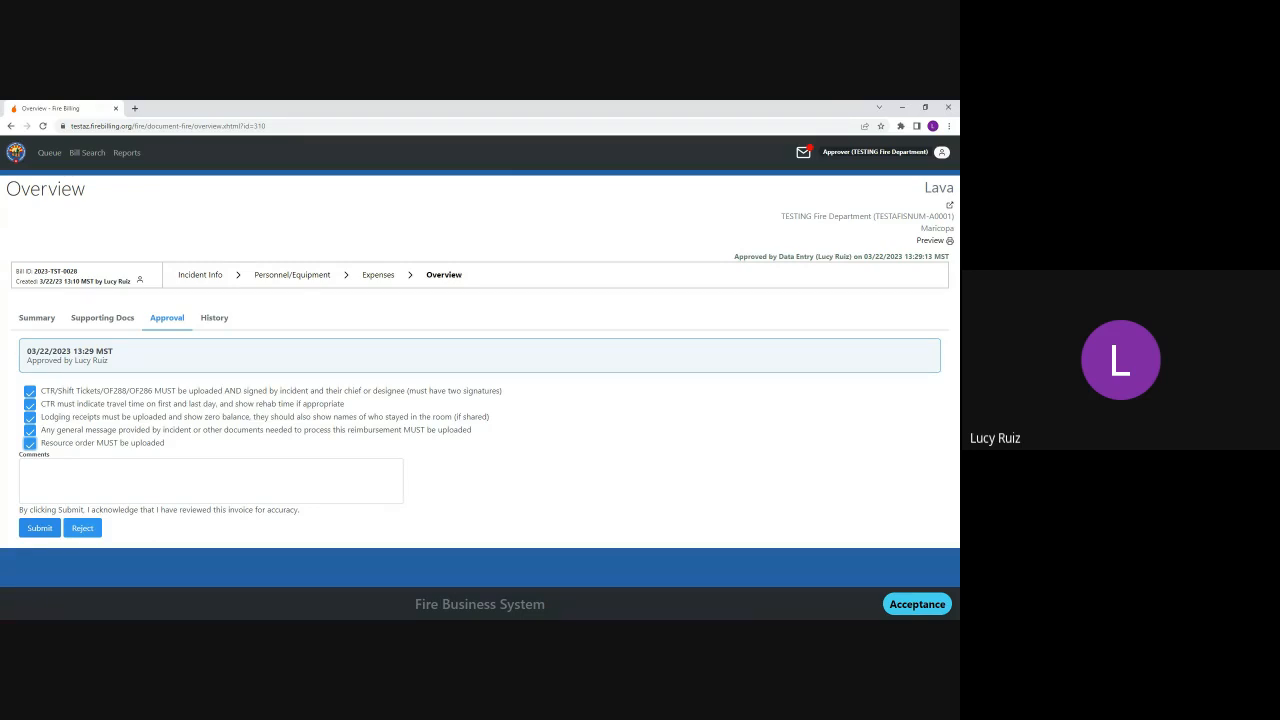
# - Reject the bill with the comment "MISSING BACKUP CTR'S"
pyautogui.click(82, 528)
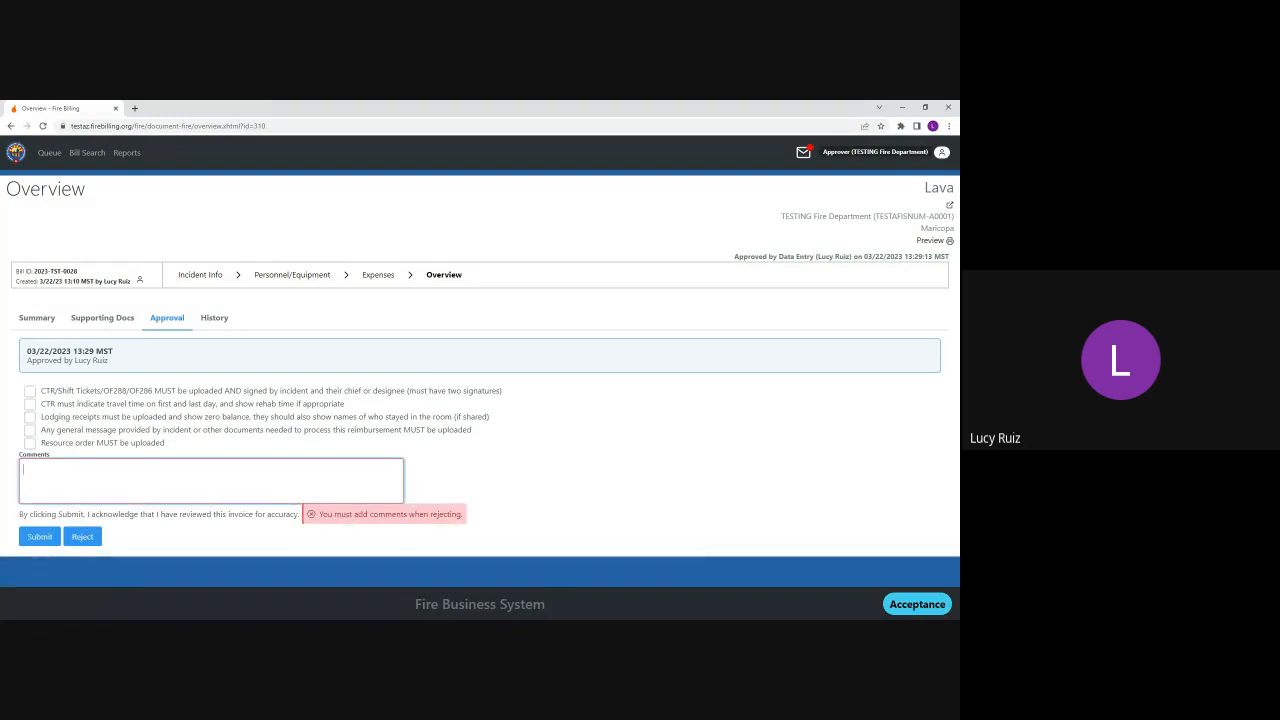
pyautogui.write('MISSING BAC')
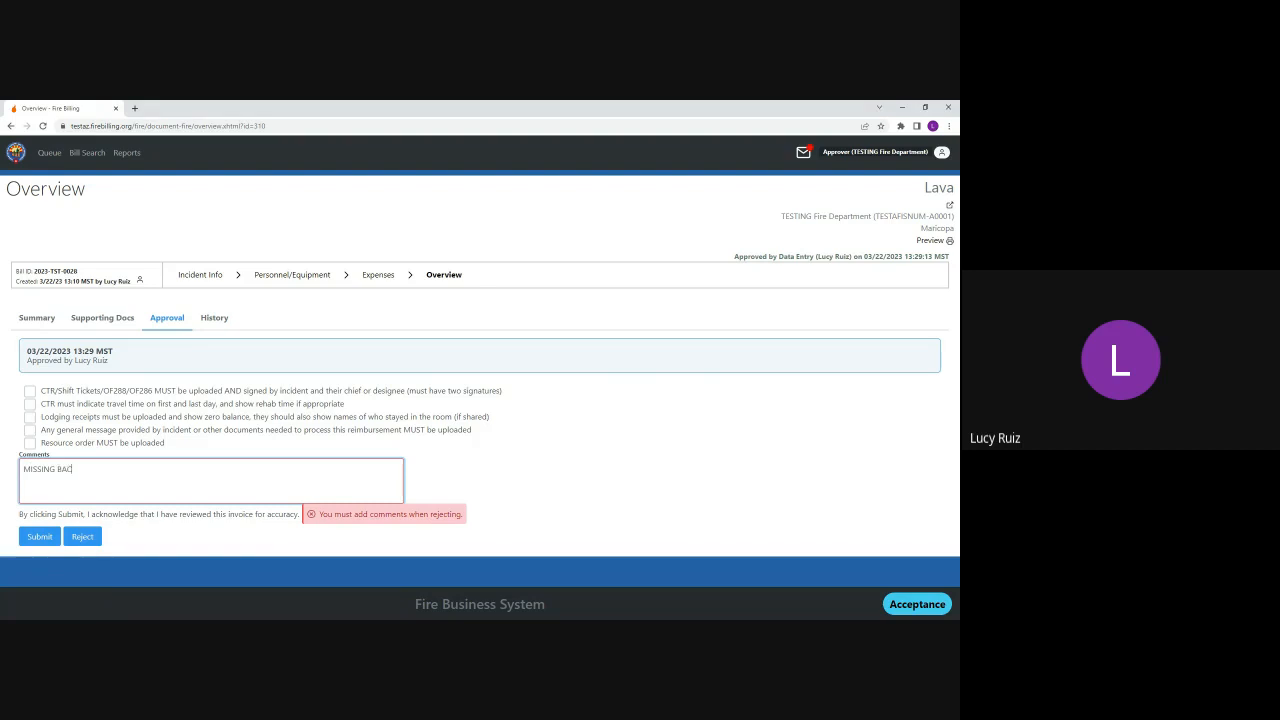
pyautogui.write("KUP CTR'S")
pyautogui.click(86, 536)
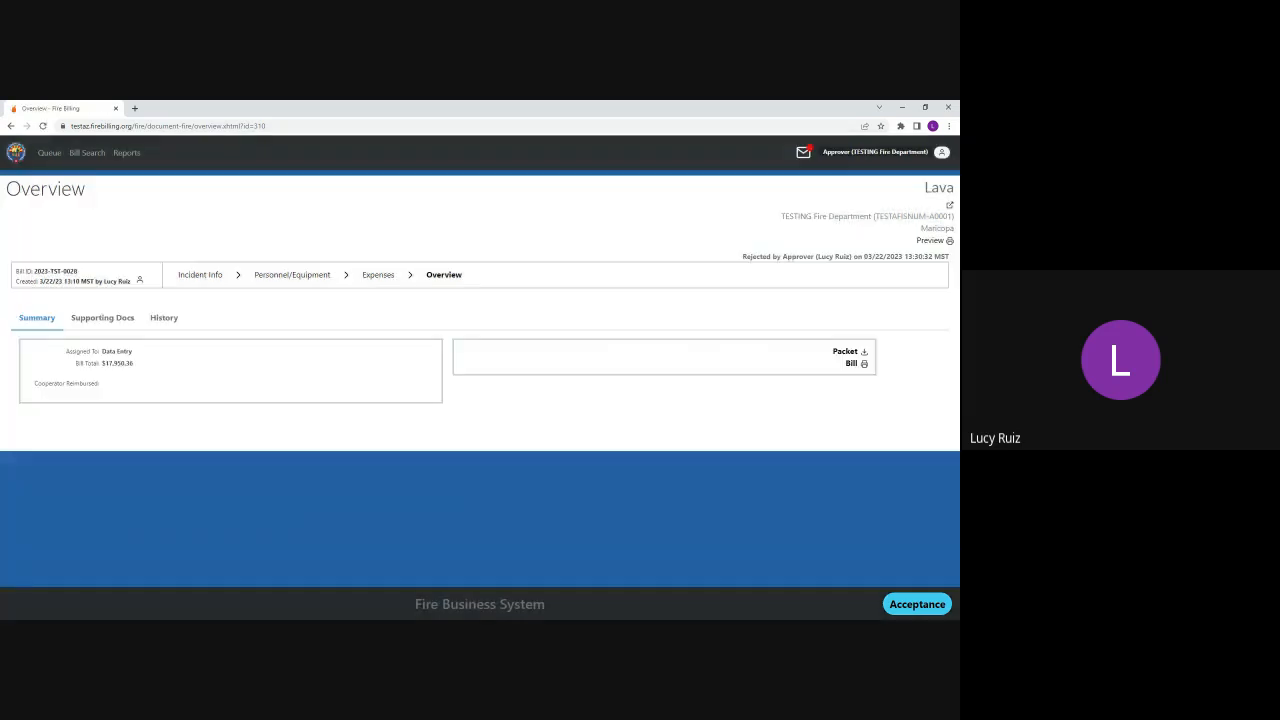
# - Switch to the Data Entry (TESTING Fire Department) role and open the Lava bill 2023-TST-0028 from the queue for editing
pyautogui.click(883, 152)
pyautogui.click(907, 212)
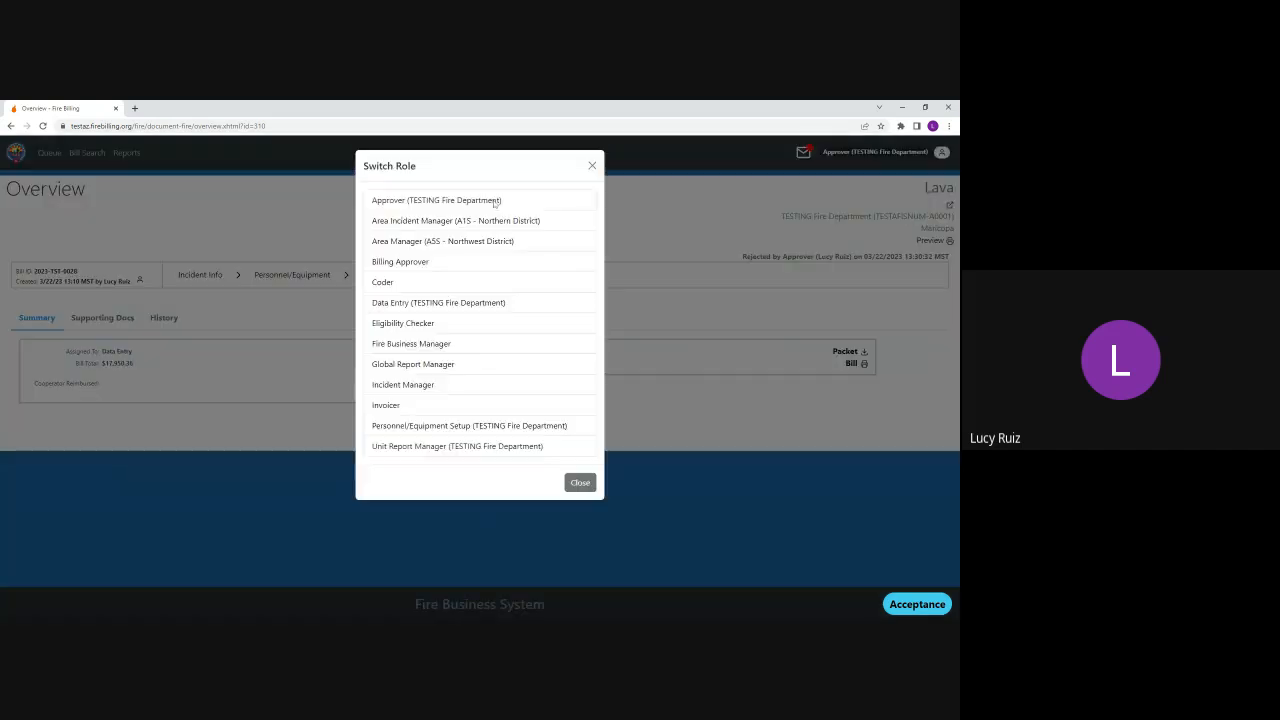
pyautogui.click(405, 305)
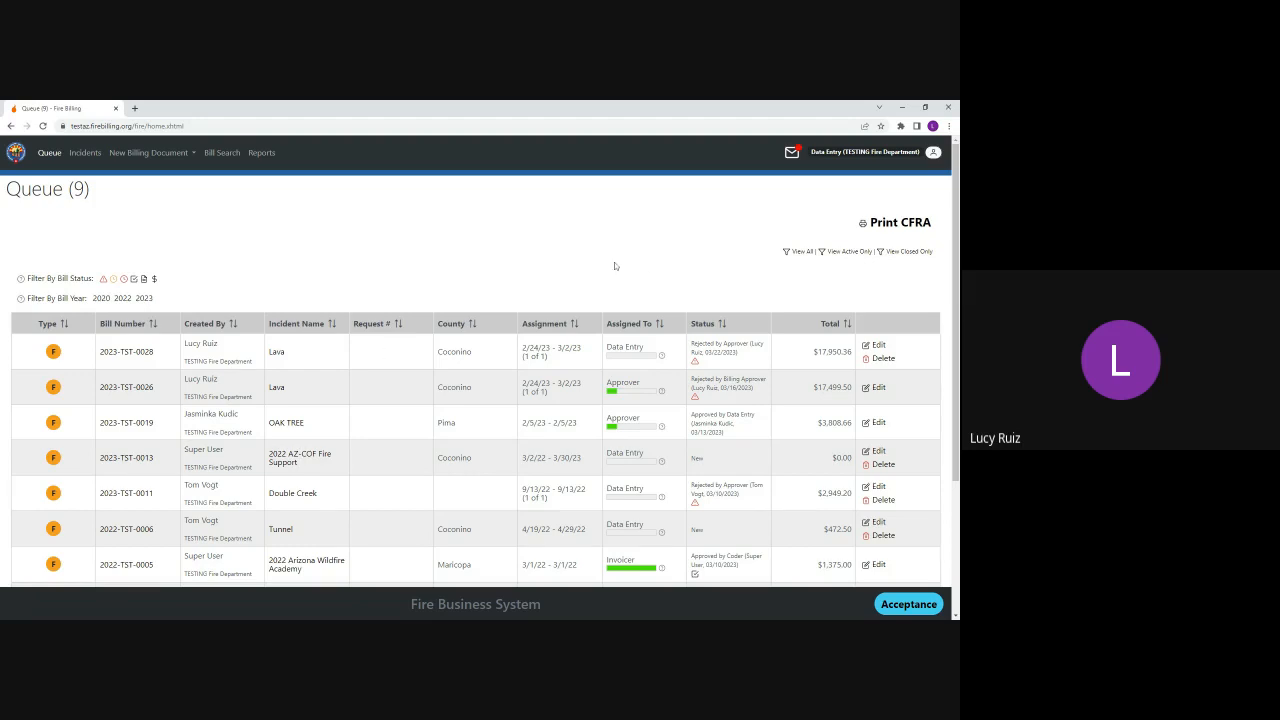
pyautogui.click(877, 346)
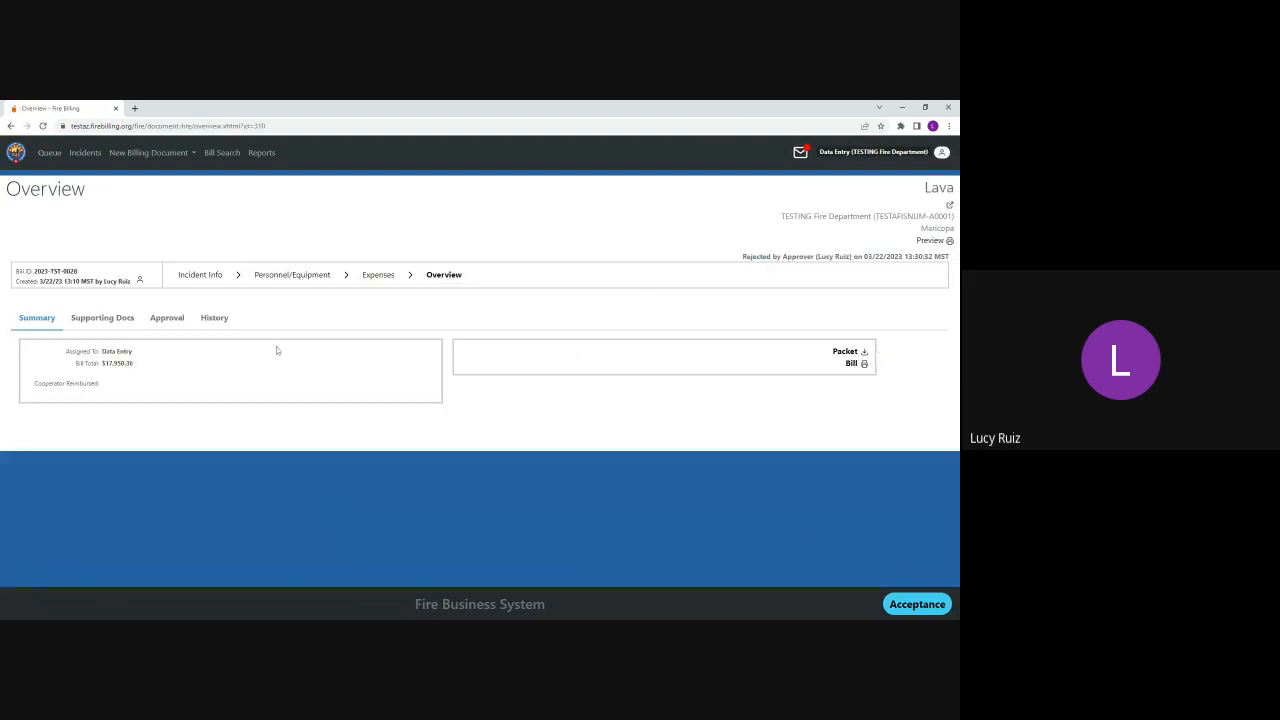
# - Go to the bill's personnel and equipment hours and download the Wildland Calculator Worksheet for Employee 2CAPTAIN
pyautogui.click(198, 279)
pyautogui.click(293, 279)
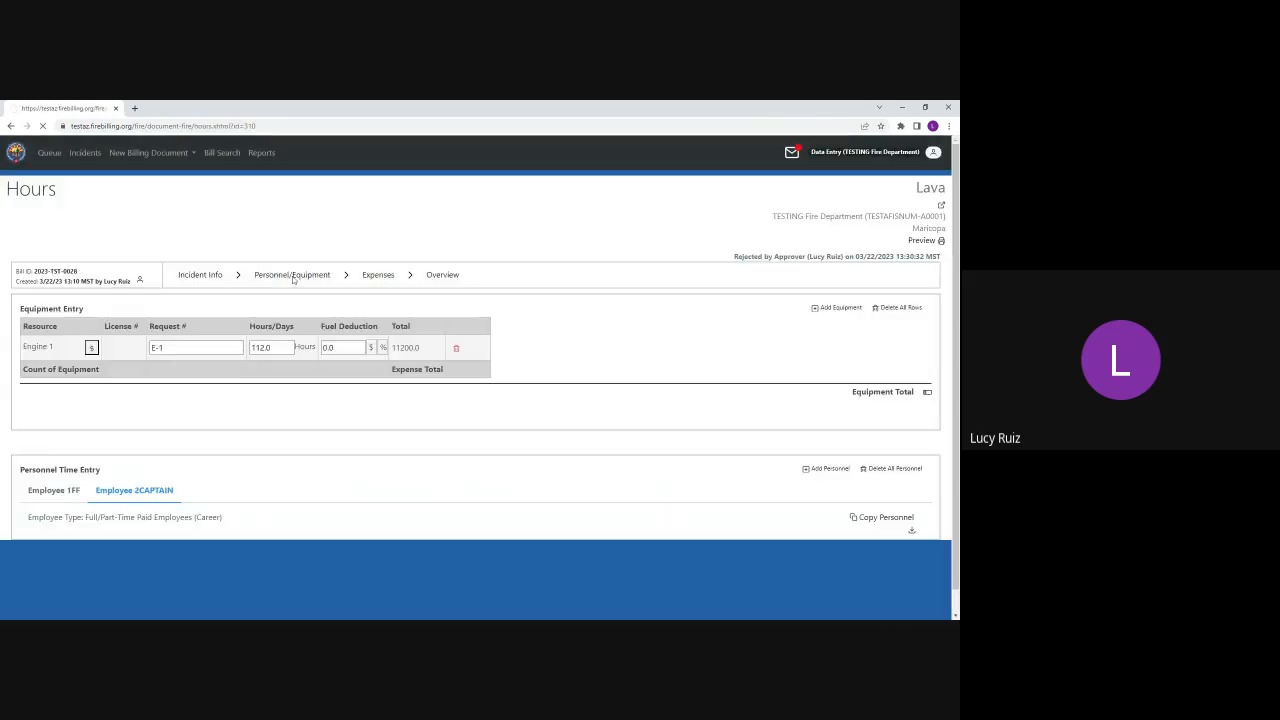
pyautogui.scroll(-5, 323, 444)
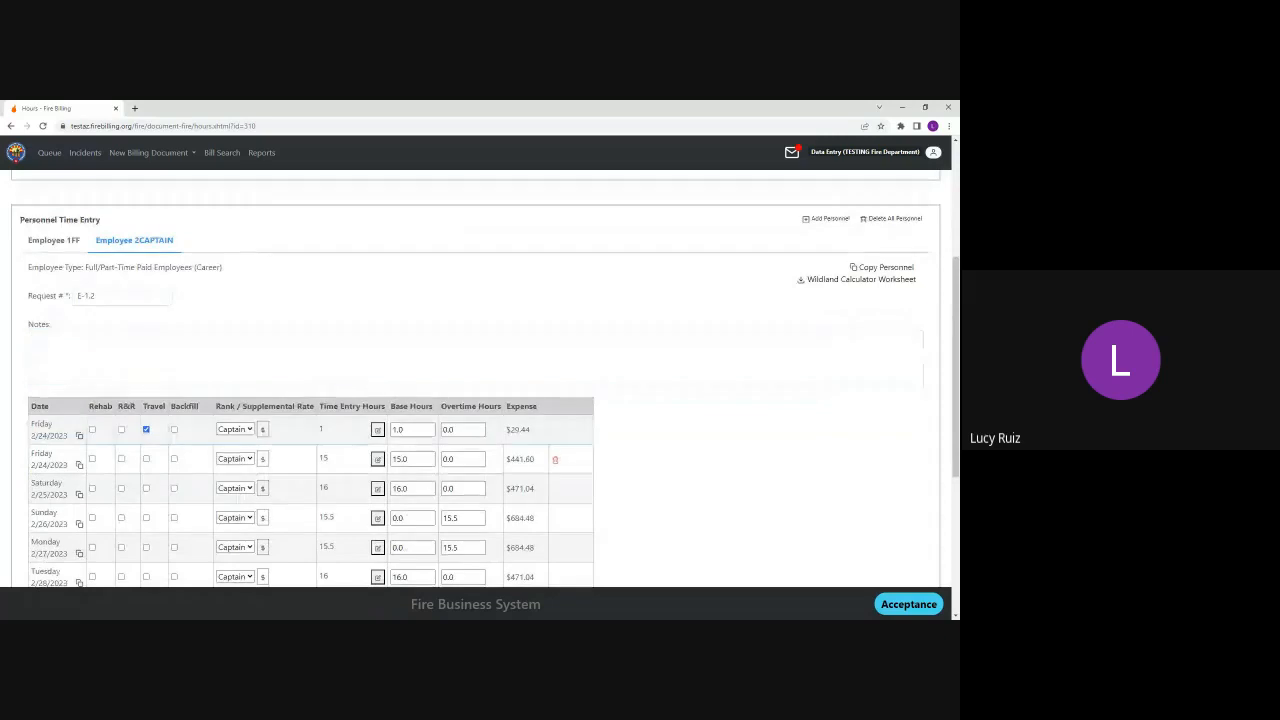
pyautogui.click(828, 281)
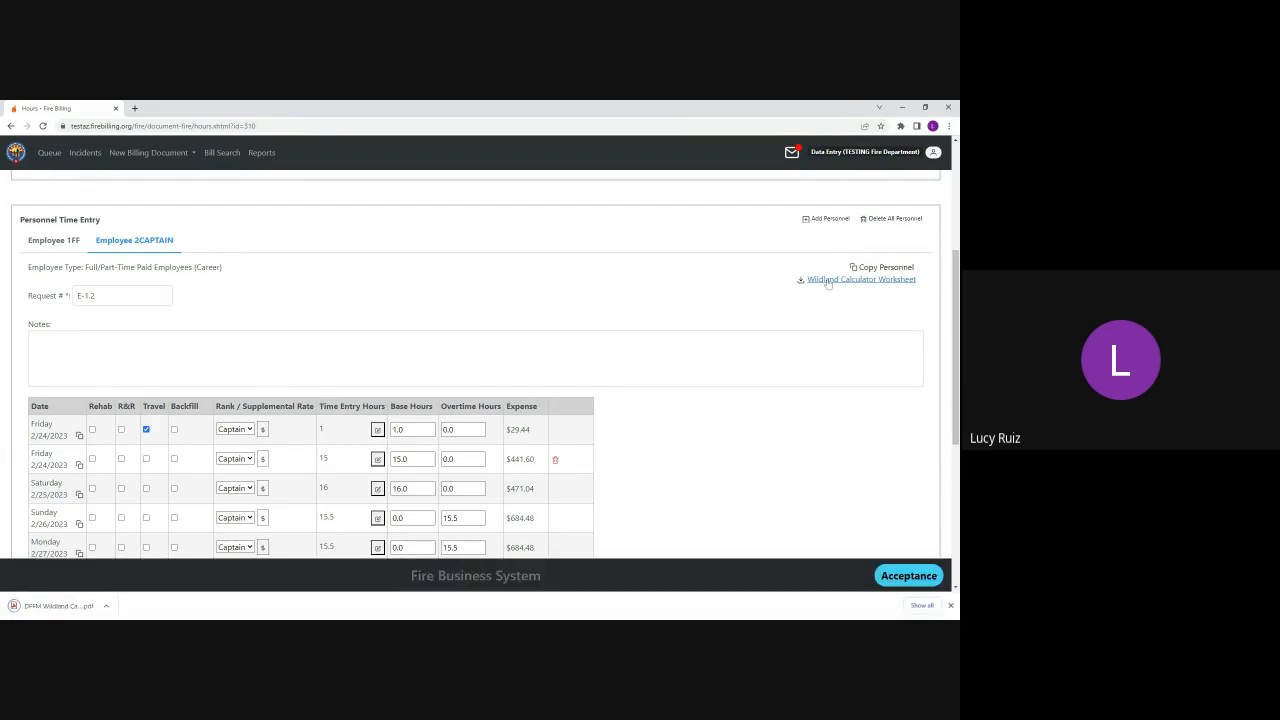
# - Open the downloaded Wildland Calculation Worksheet PDF, enlarge it to 175% to review the hours, and close it
pyautogui.click(41, 609)
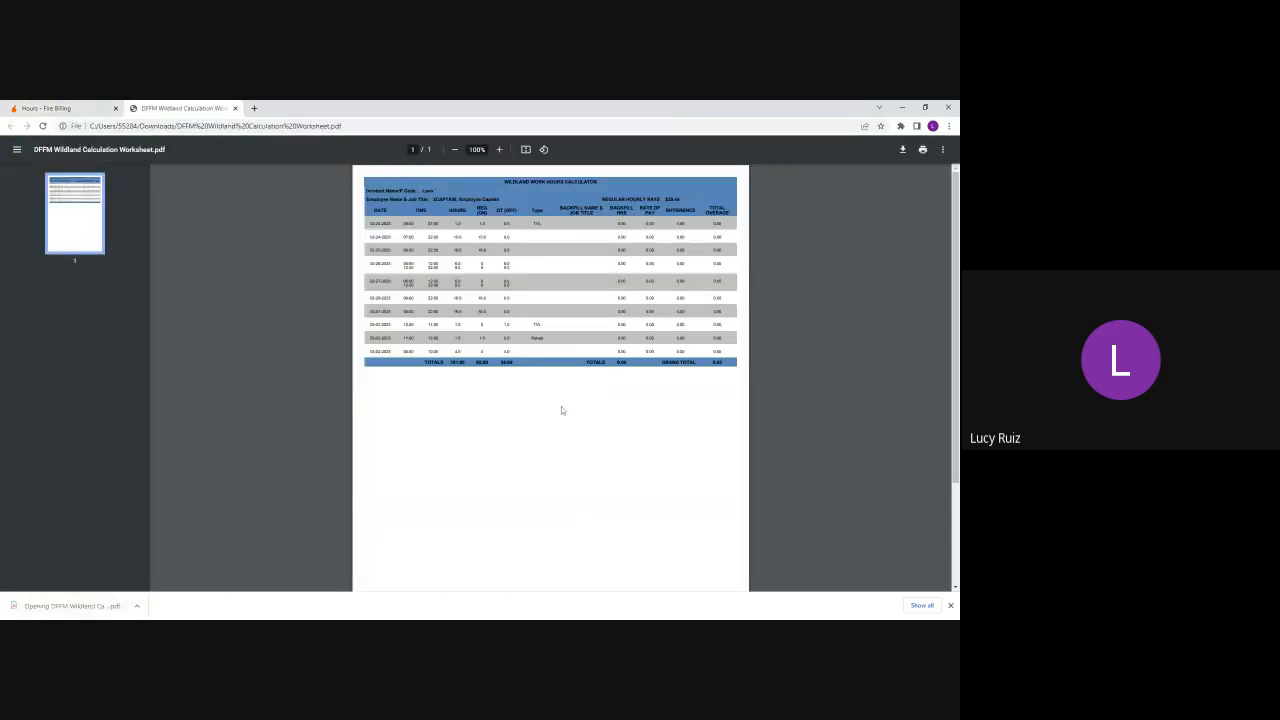
pyautogui.click(500, 149)
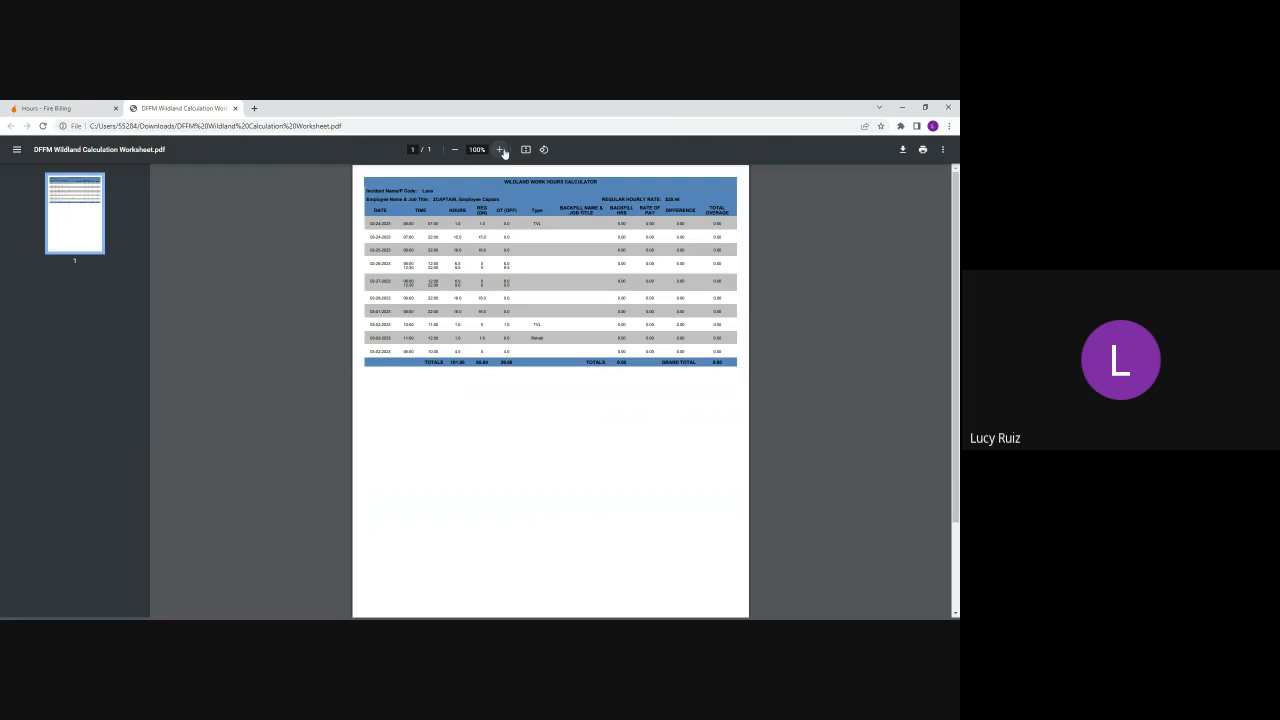
pyautogui.click(501, 149)
pyautogui.click(501, 149)
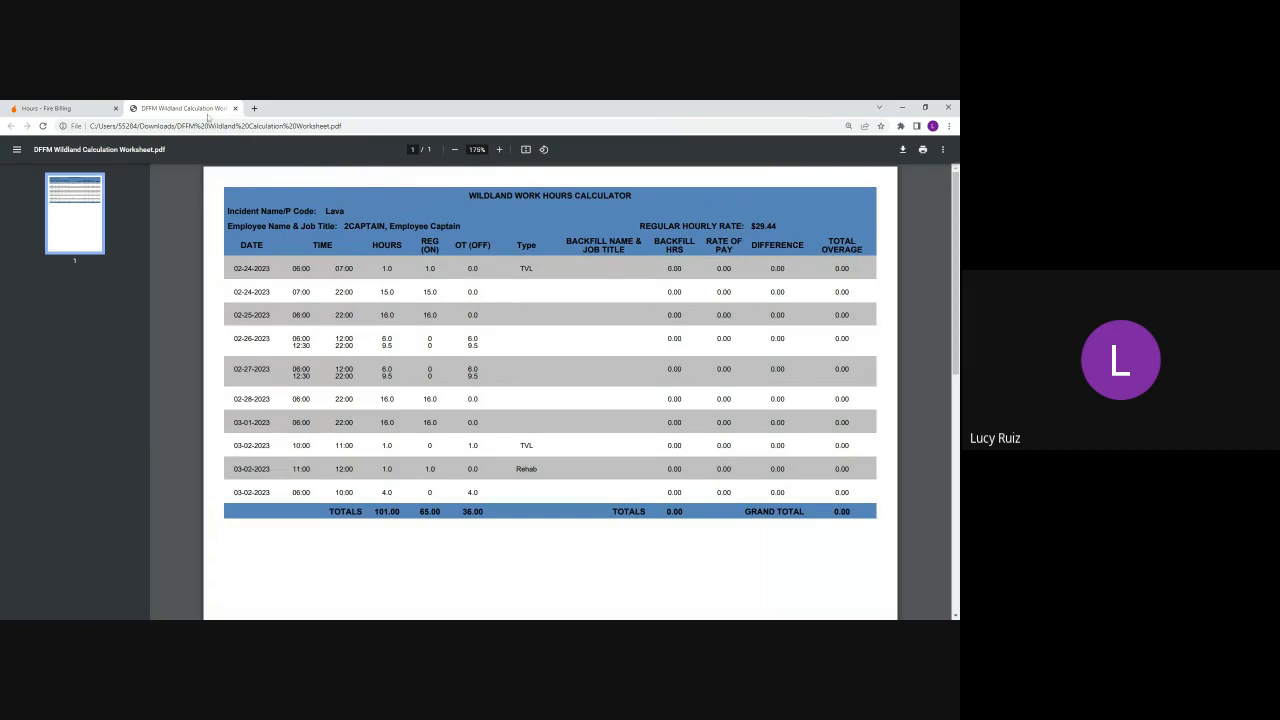
pyautogui.click(235, 108)
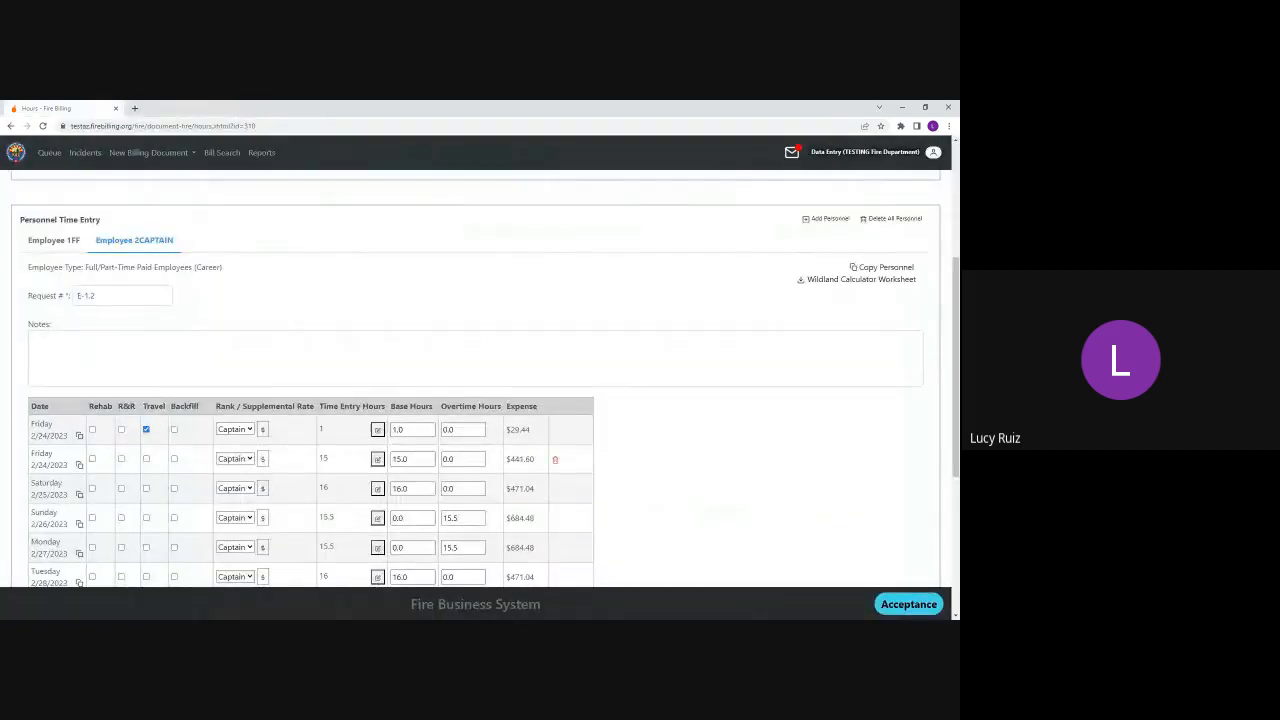
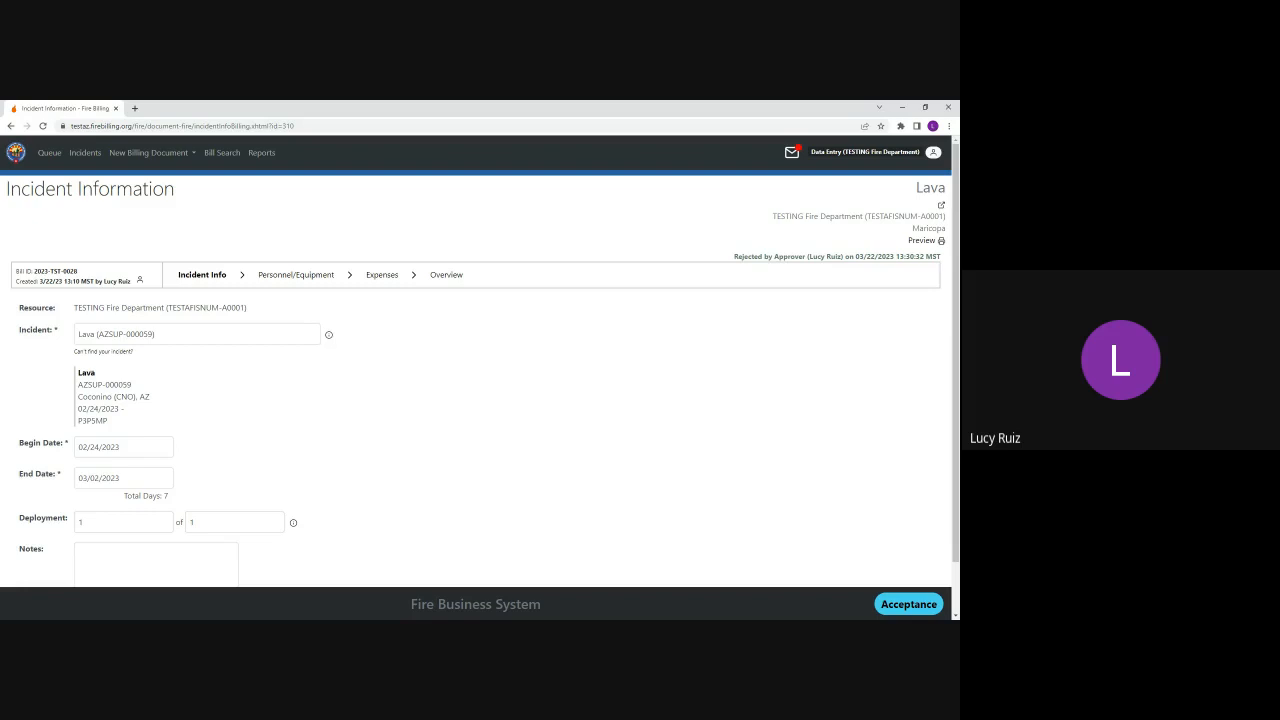
# - Add Employee 2FF as backfill for Employee 2CAPTAIN on Saturday 2/25/2023 with 8 overtime hours
pyautogui.click(300, 276)
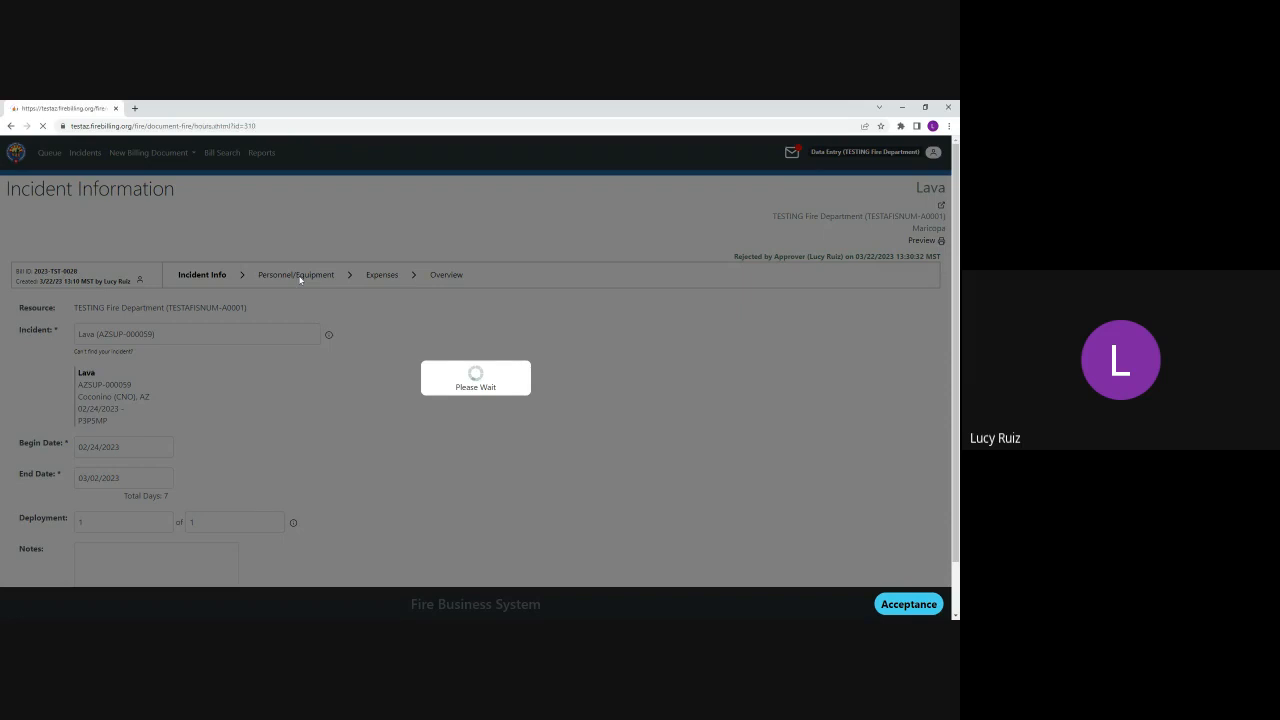
pyautogui.scroll(-3, 408, 436)
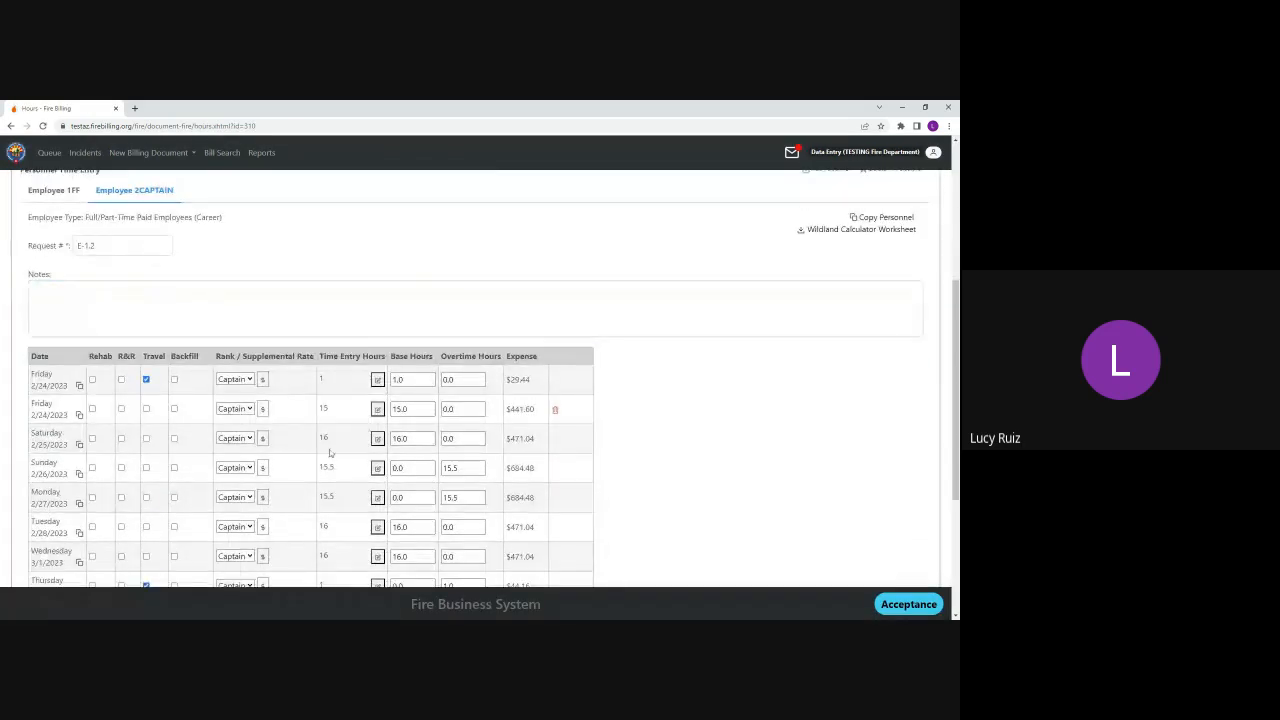
pyautogui.scroll(-1, 475, 400)
pyautogui.scroll(2, 205, 469)
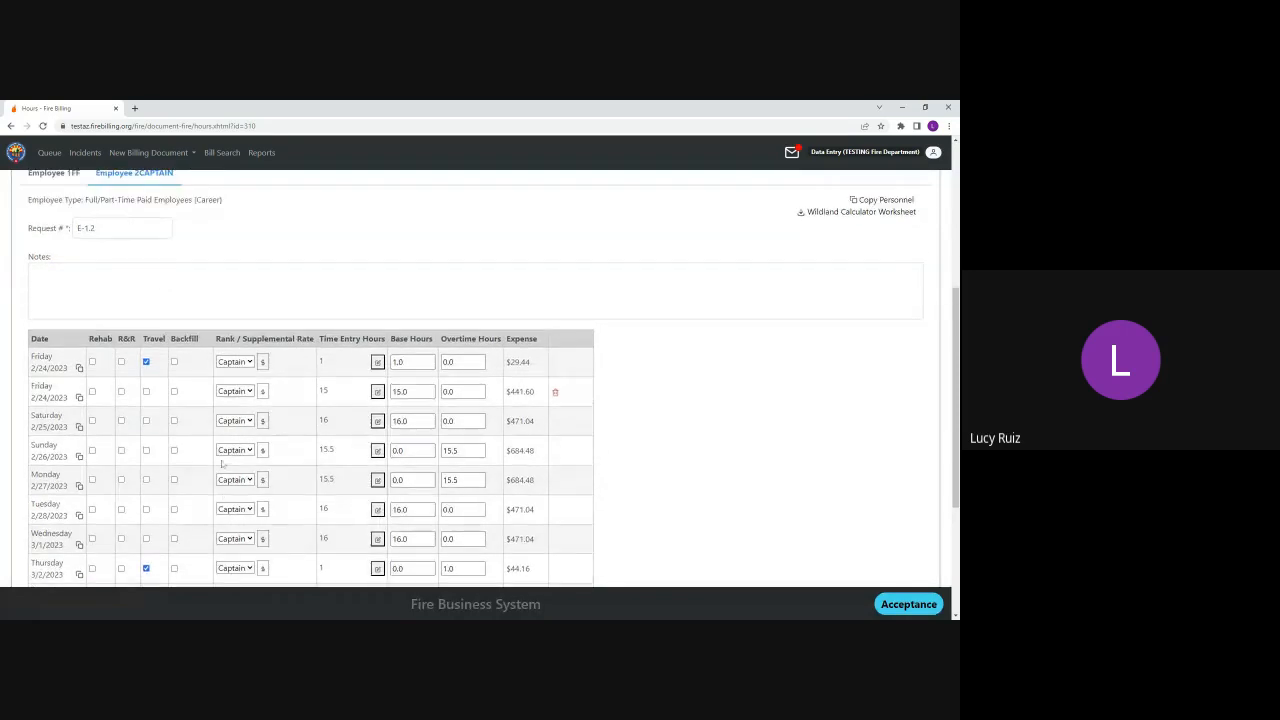
pyautogui.scroll(-1, 205, 469)
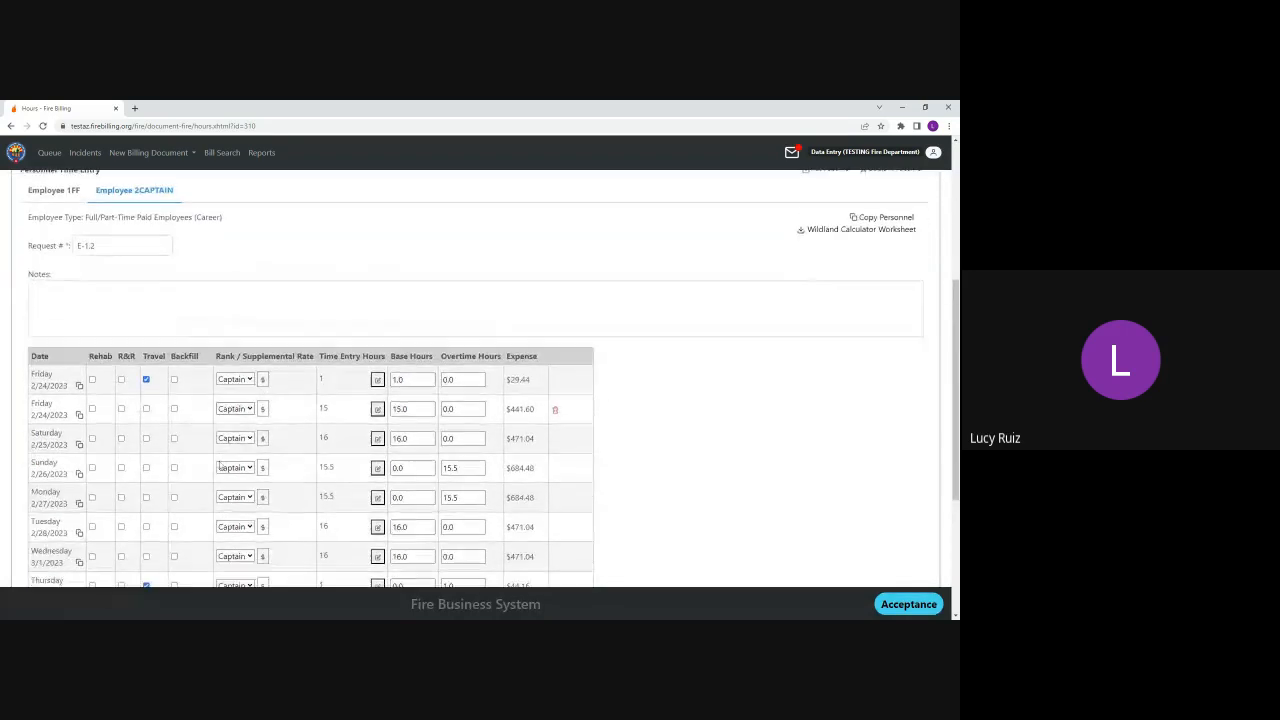
pyautogui.click(174, 439)
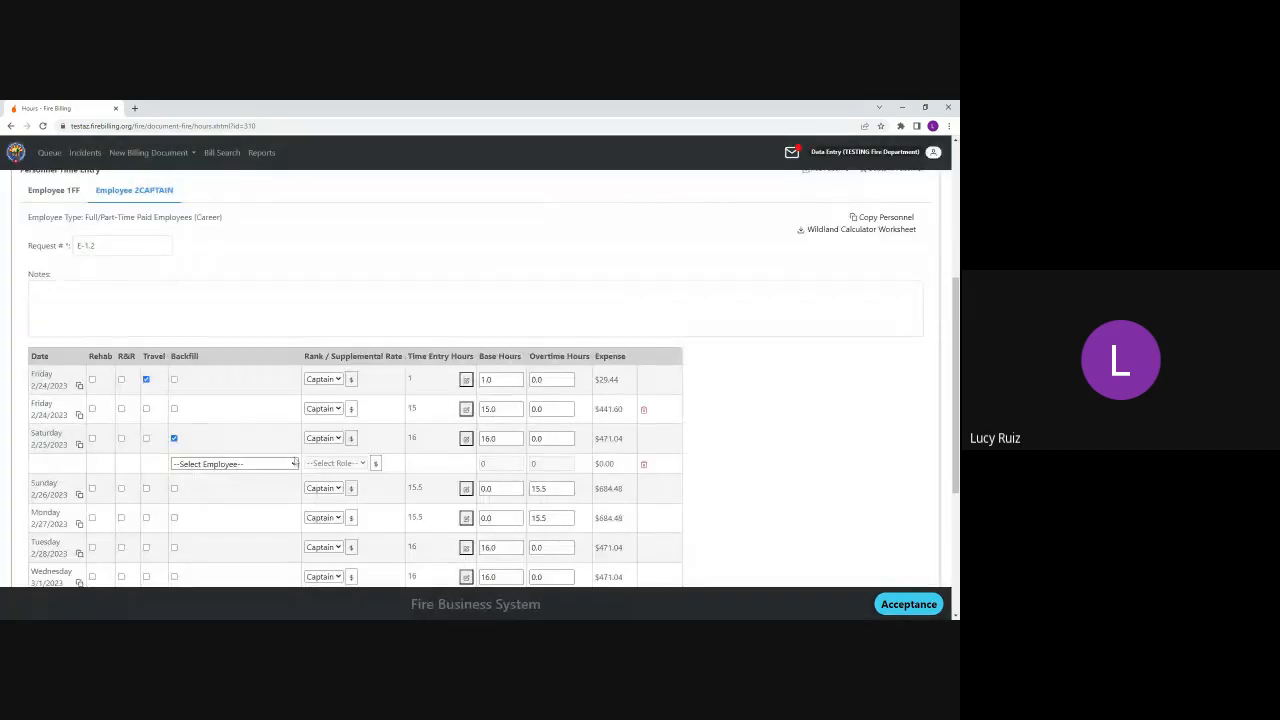
pyautogui.click(270, 352)
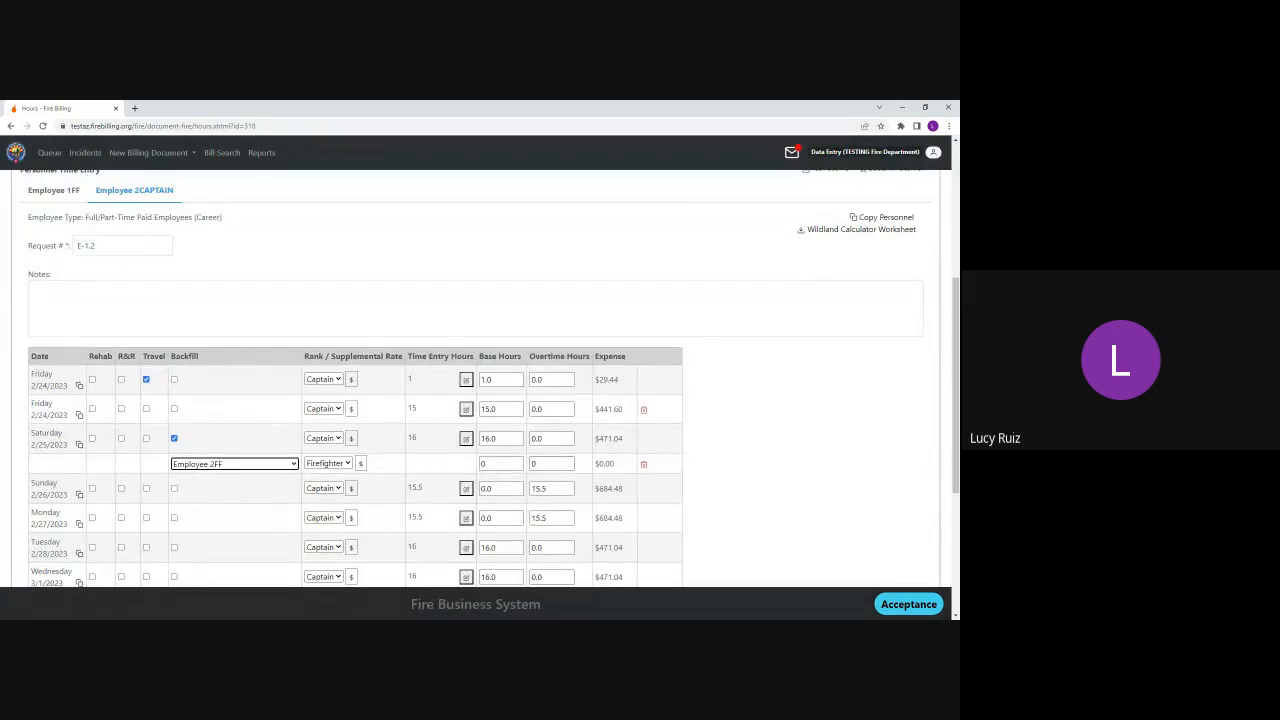
pyautogui.click(540, 463)
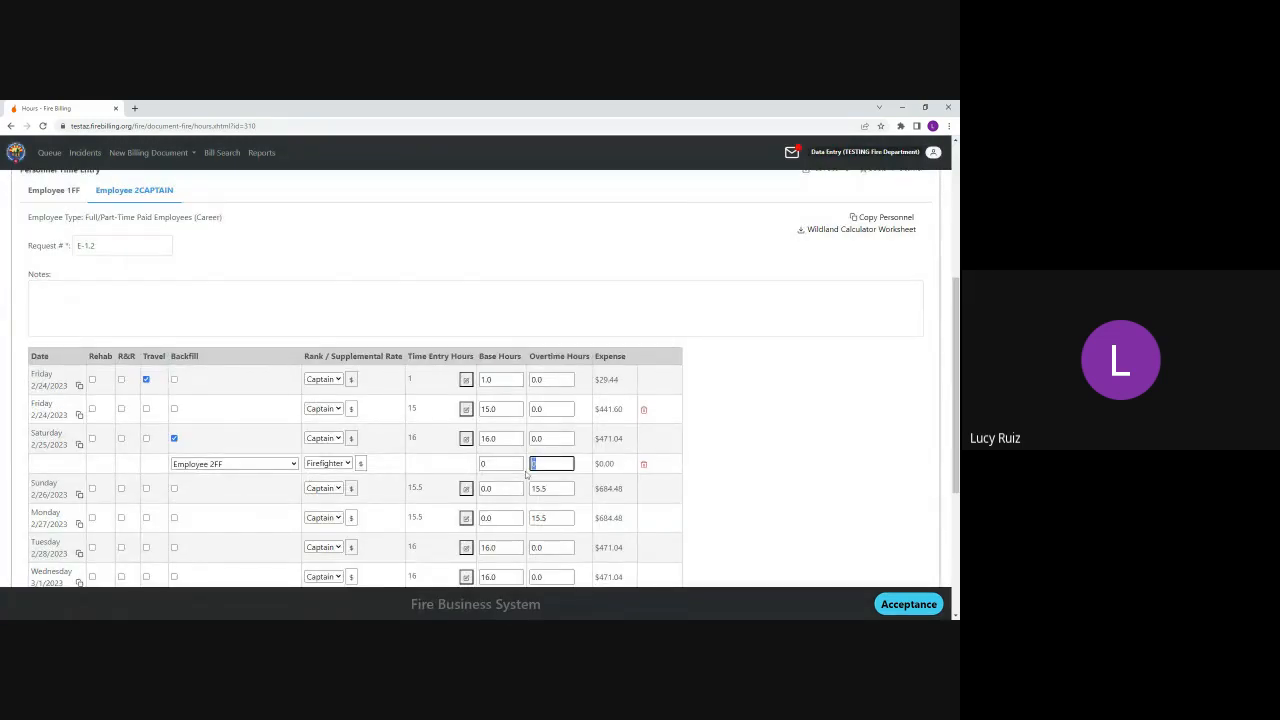
pyautogui.write('8')
# - Duplicate the Saturday 2/25/2023 row and assign Employee 3FF as backfill on the copy
pyautogui.click(80, 448)
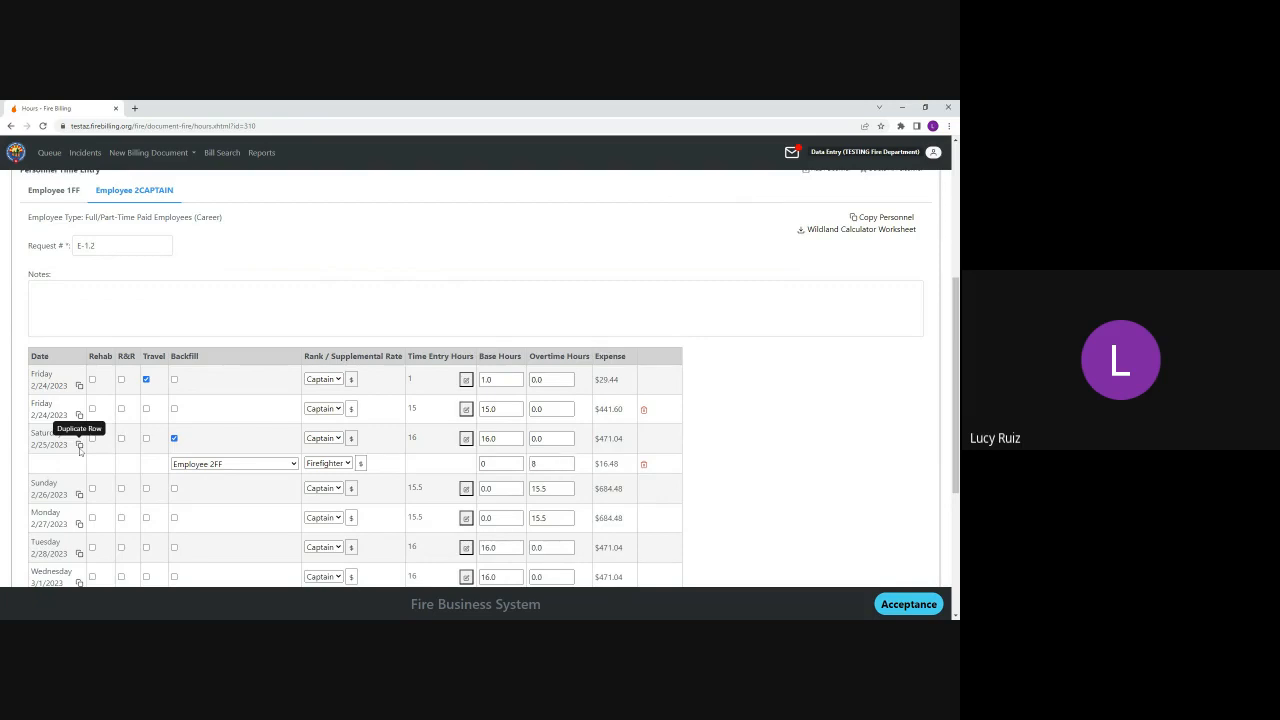
pyautogui.click(80, 448)
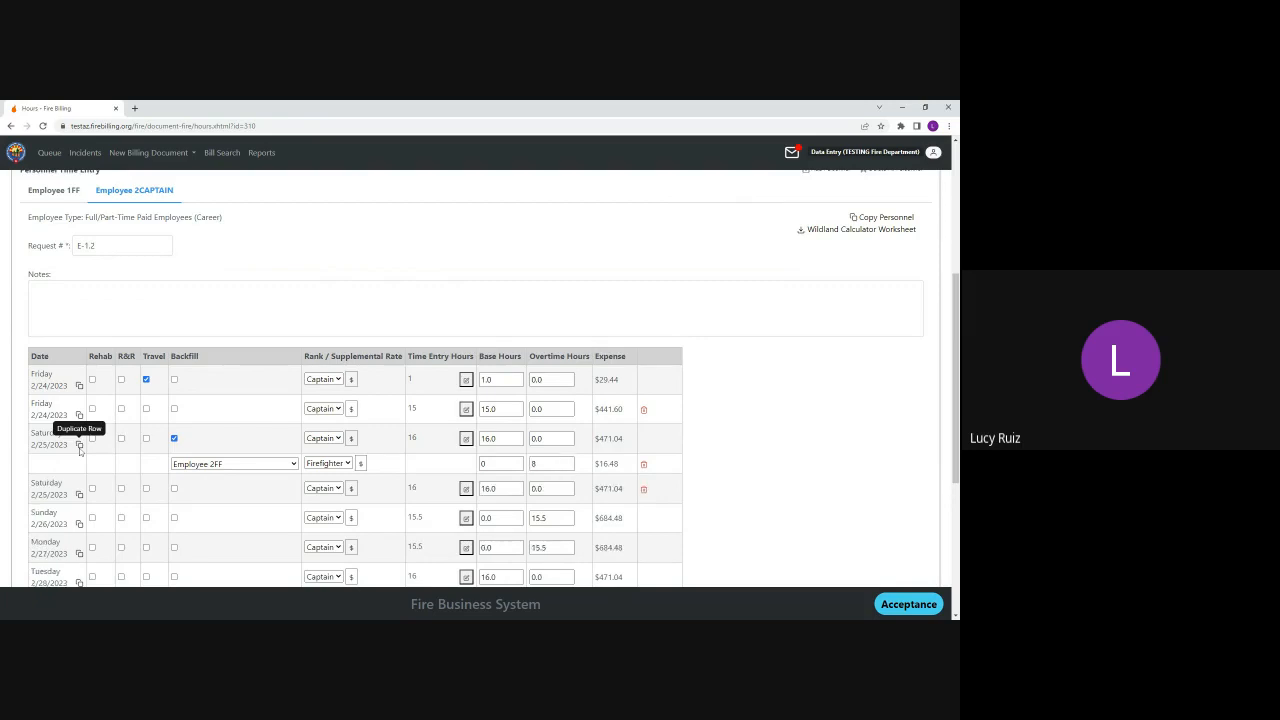
pyautogui.click(174, 489)
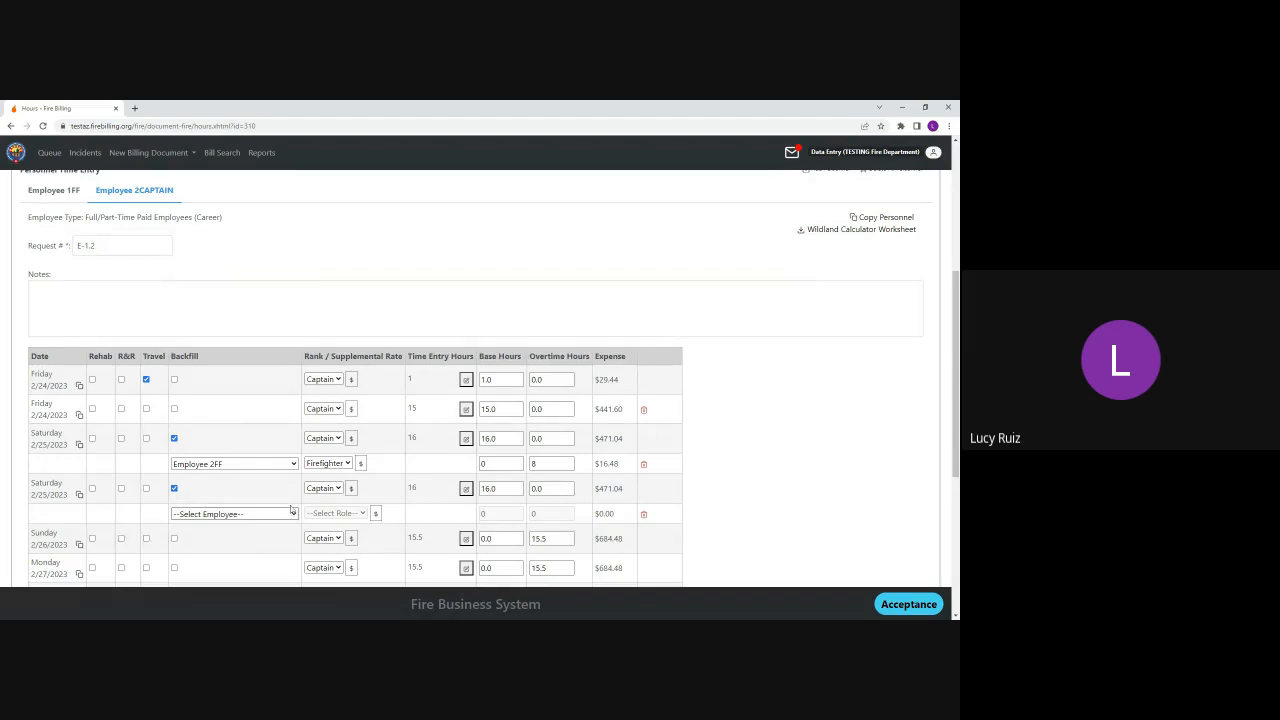
pyautogui.click(283, 470)
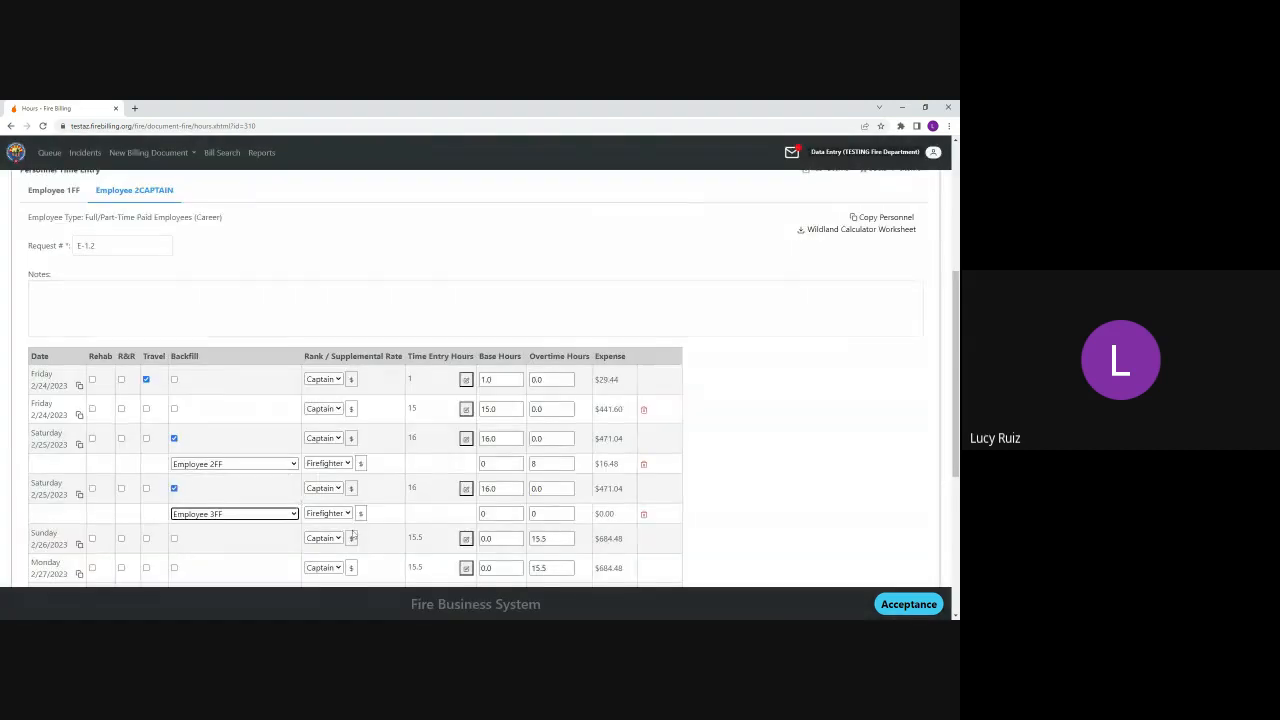
# - Set the duplicated Saturday row's base hours to 0 and Employee 3FF's overtime hours to 8, and save the personnel time
pyautogui.click(503, 489)
pyautogui.moveTo(502, 489); pyautogui.dragTo(479, 489)
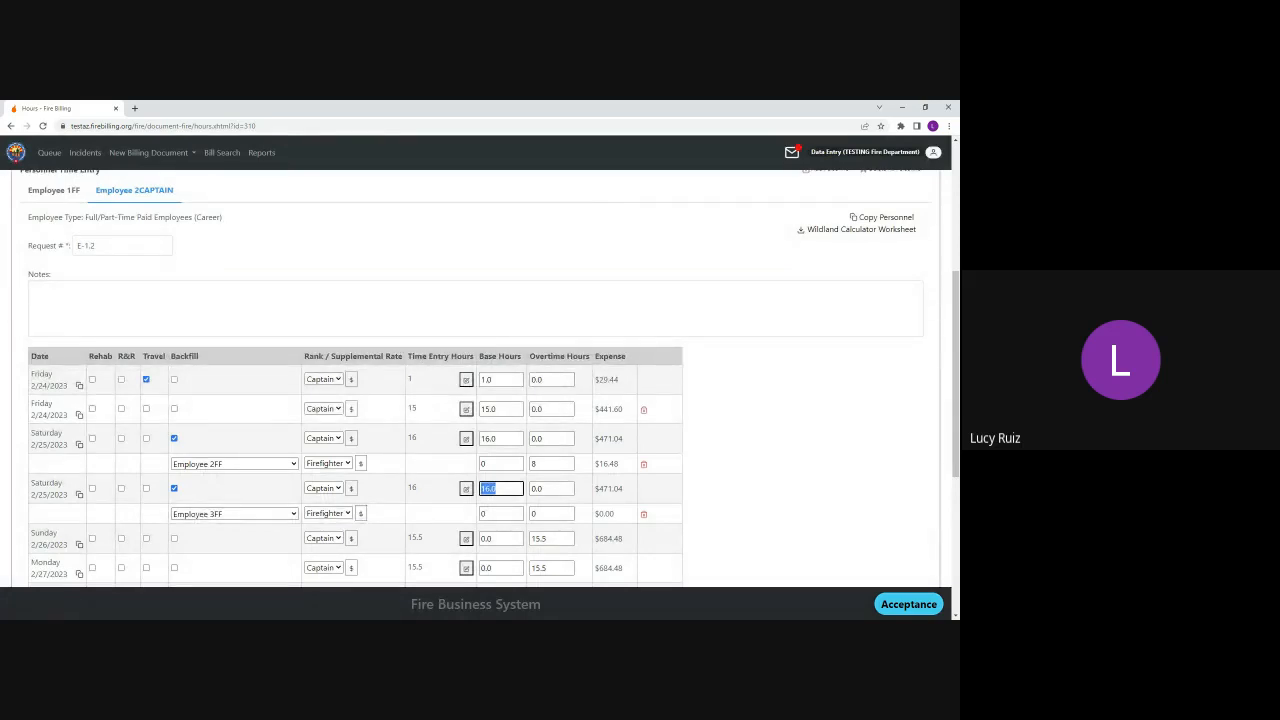
pyautogui.write('0')
pyautogui.click(550, 514)
pyautogui.moveTo(550, 514); pyautogui.dragTo(530, 514)
pyautogui.write('8')
pyautogui.scroll(-5, 602, 500)
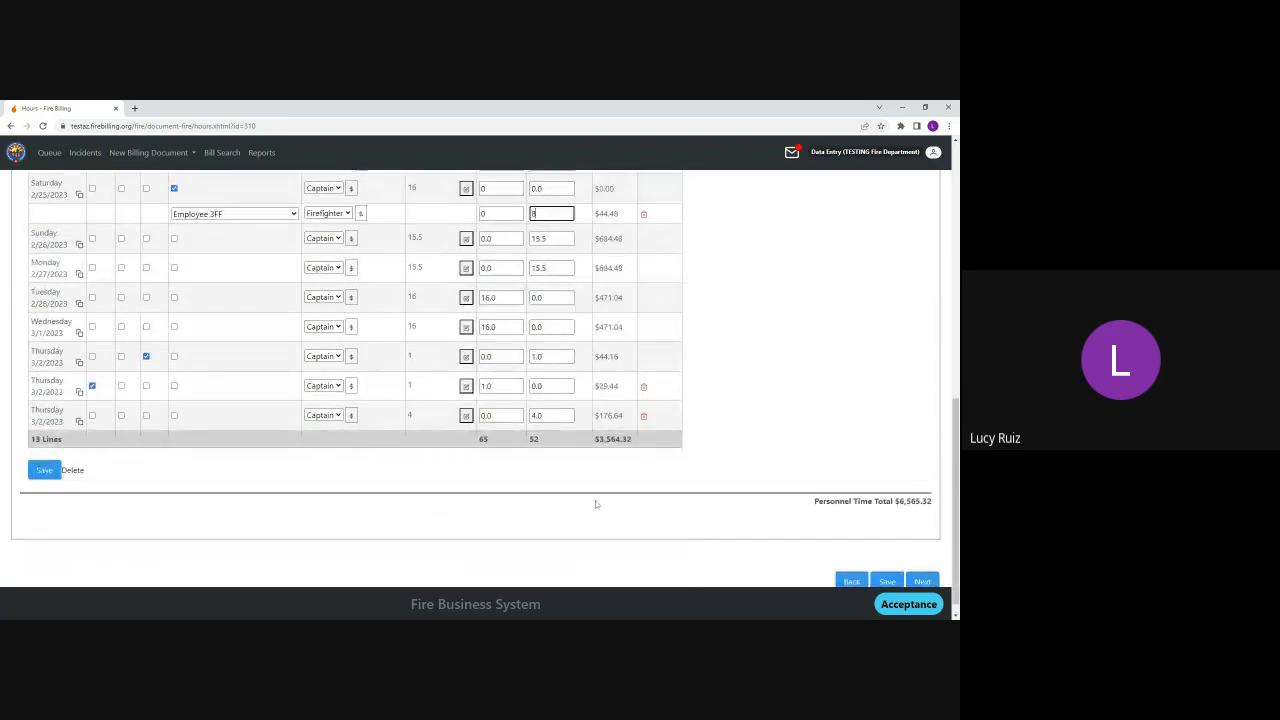
pyautogui.click(46, 474)
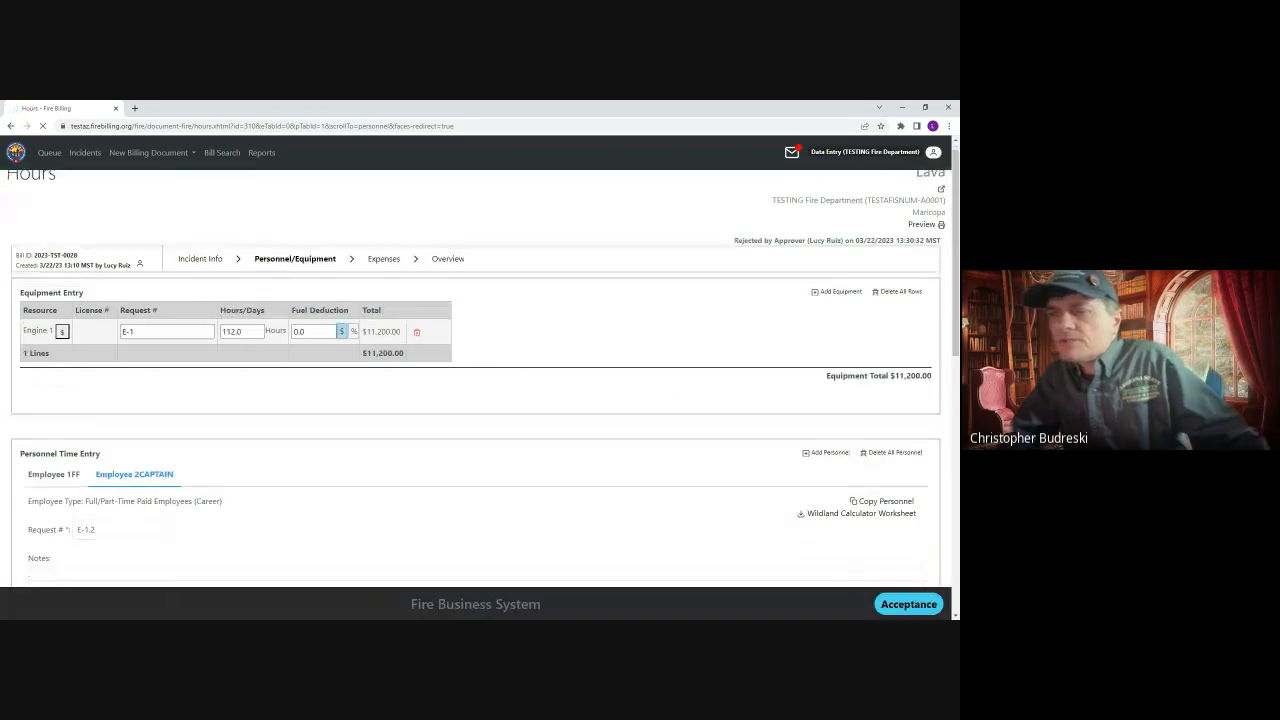
# - Set the captain's base hours to 16 on the Saturday 2/25/2023 row backfilled by Employee 3FF
pyautogui.scroll(4, 474, 302)
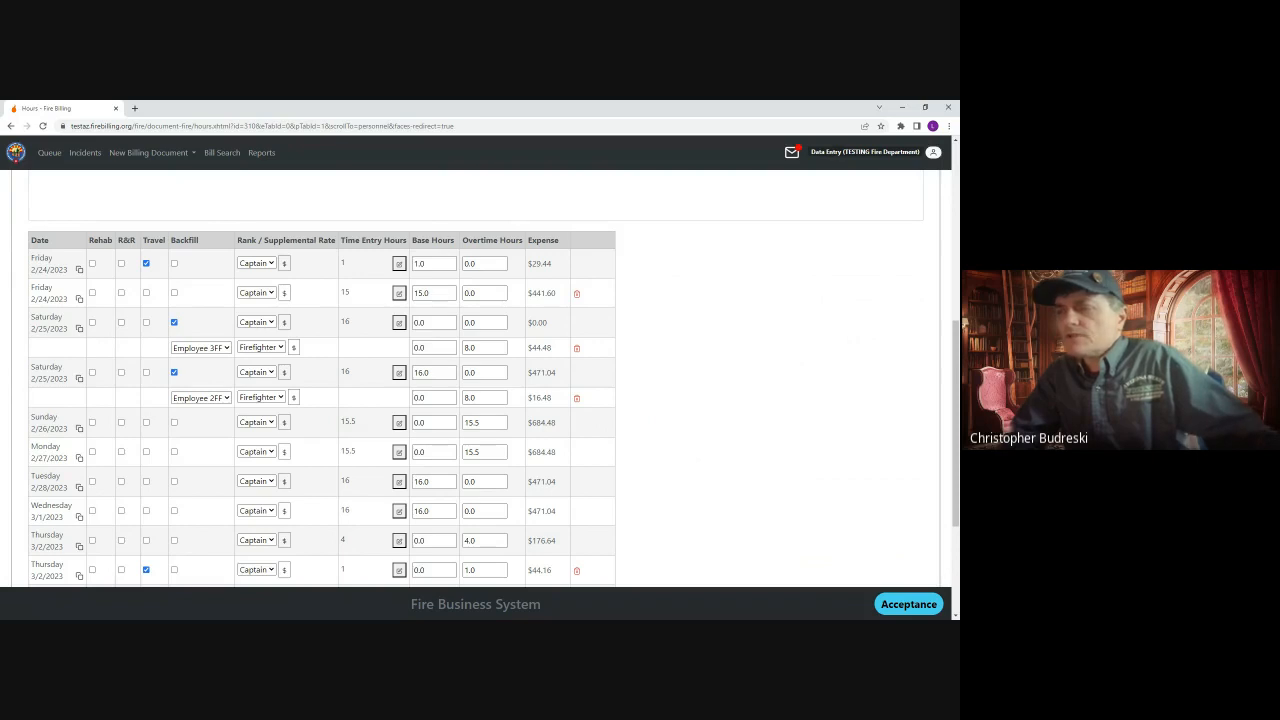
pyautogui.moveTo(428, 323); pyautogui.dragTo(406, 335)
pyautogui.write('16')
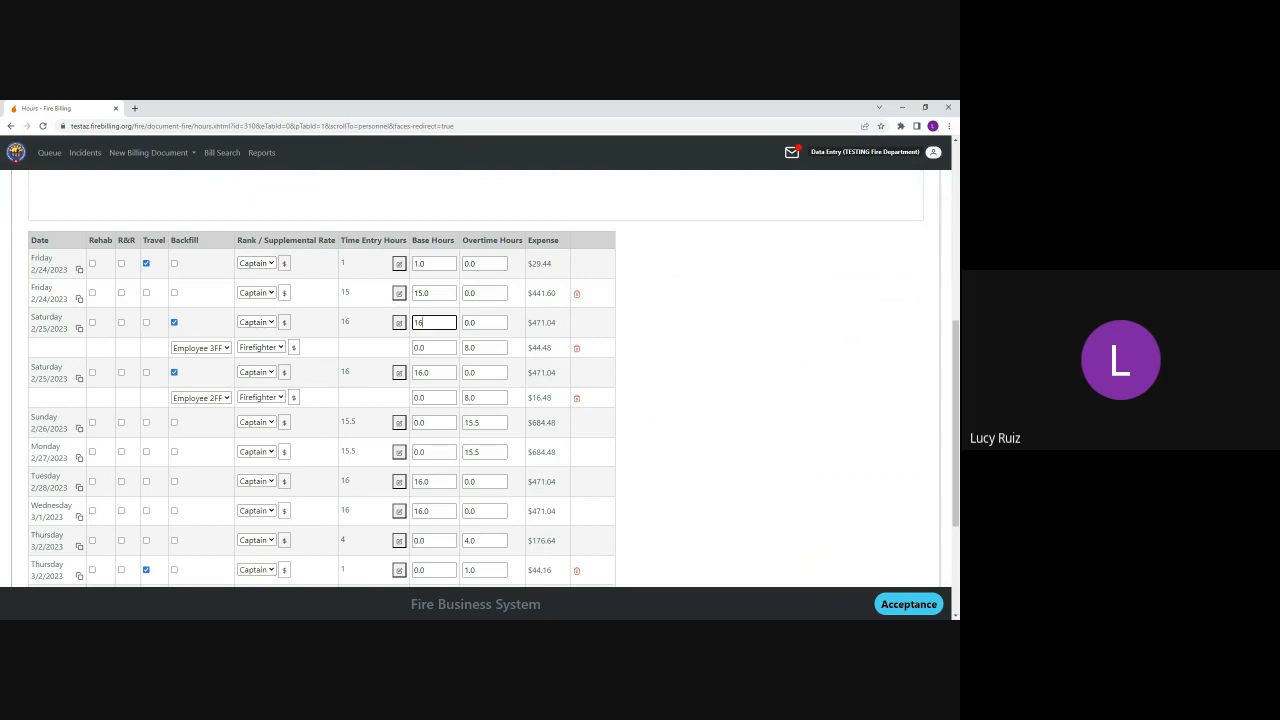
pyautogui.scroll(-3, 364, 376)
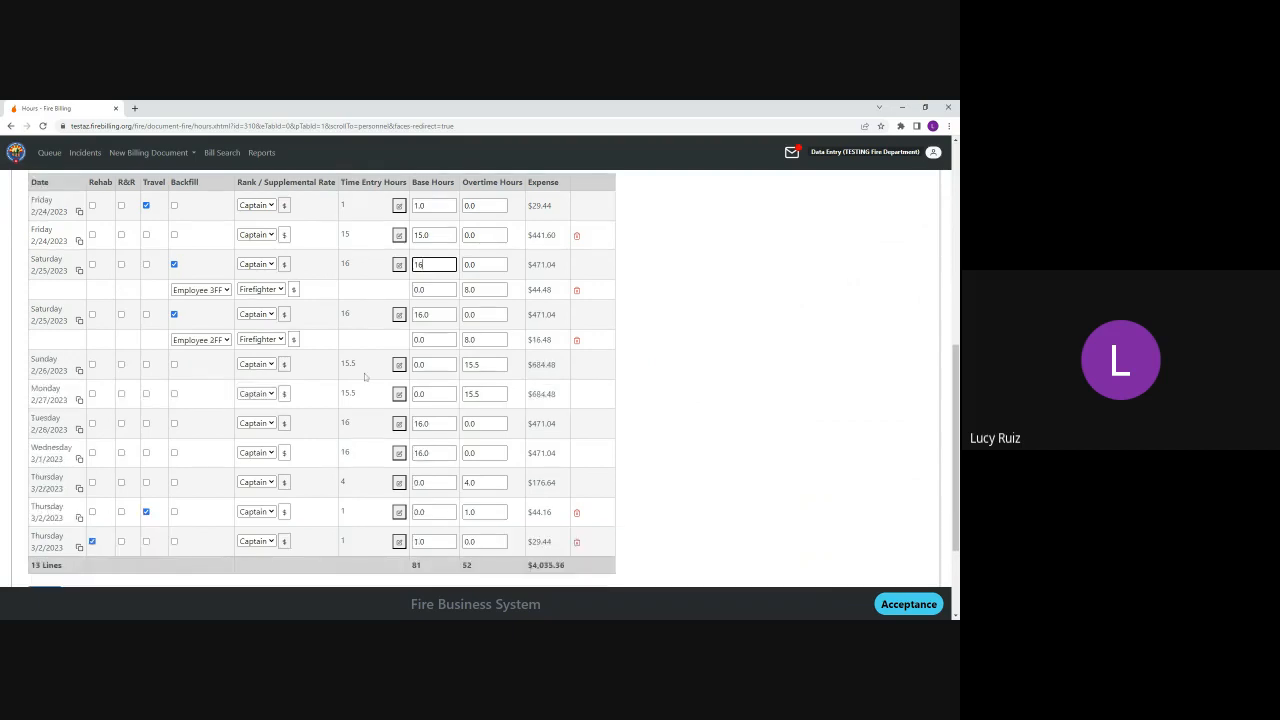
# - Save the personnel time entries for Employee 2CAPTAIN
pyautogui.click(44, 454)
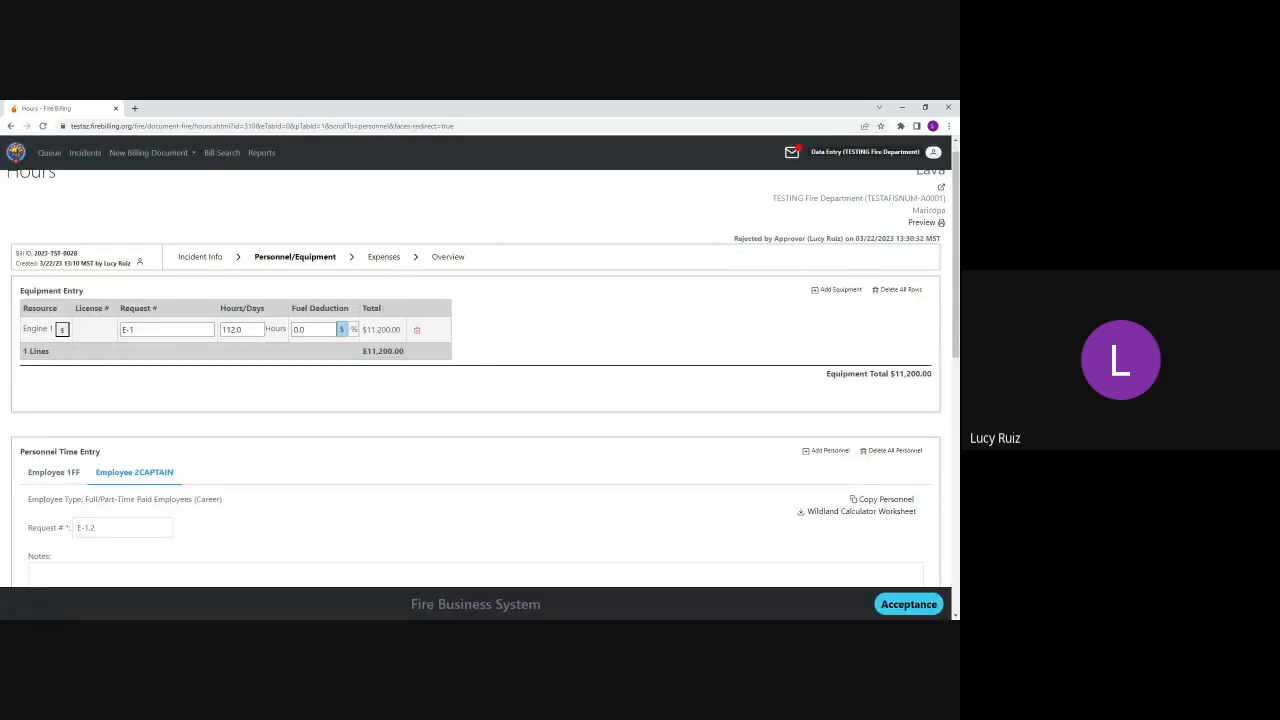
pyautogui.scroll(-12, 419, 457)
pyautogui.scroll(11, 419, 460)
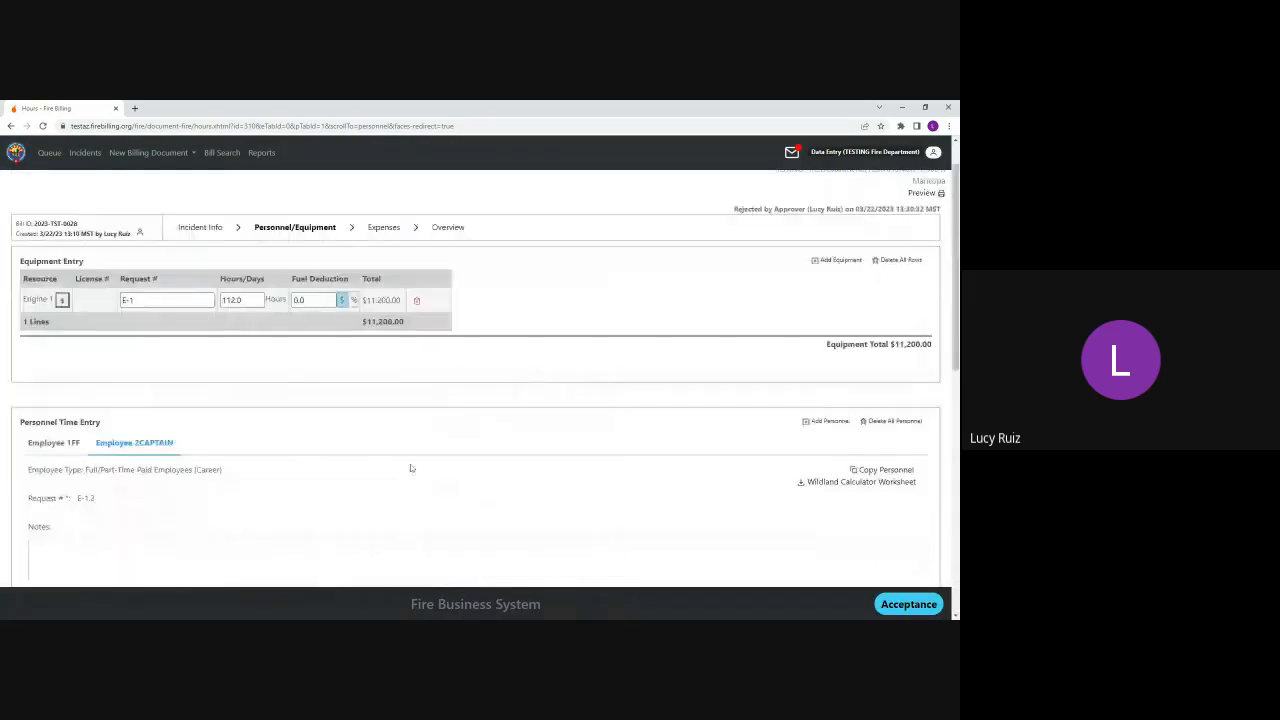
pyautogui.scroll(1, 410, 467)
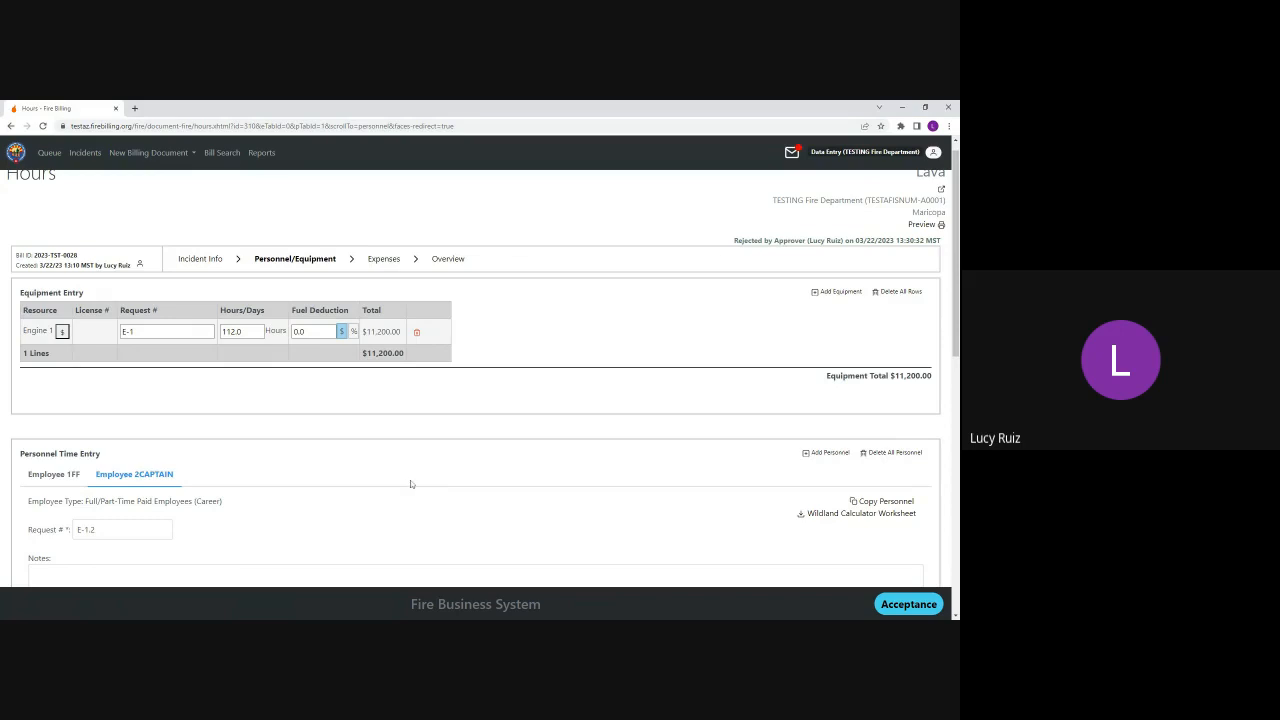
# - Try to add Employee 2CAPTAIN two more times as a shared employee on Employee 1FF's Friday 2/24/2023 meals expense, and leave without saving
pyautogui.click(383, 259)
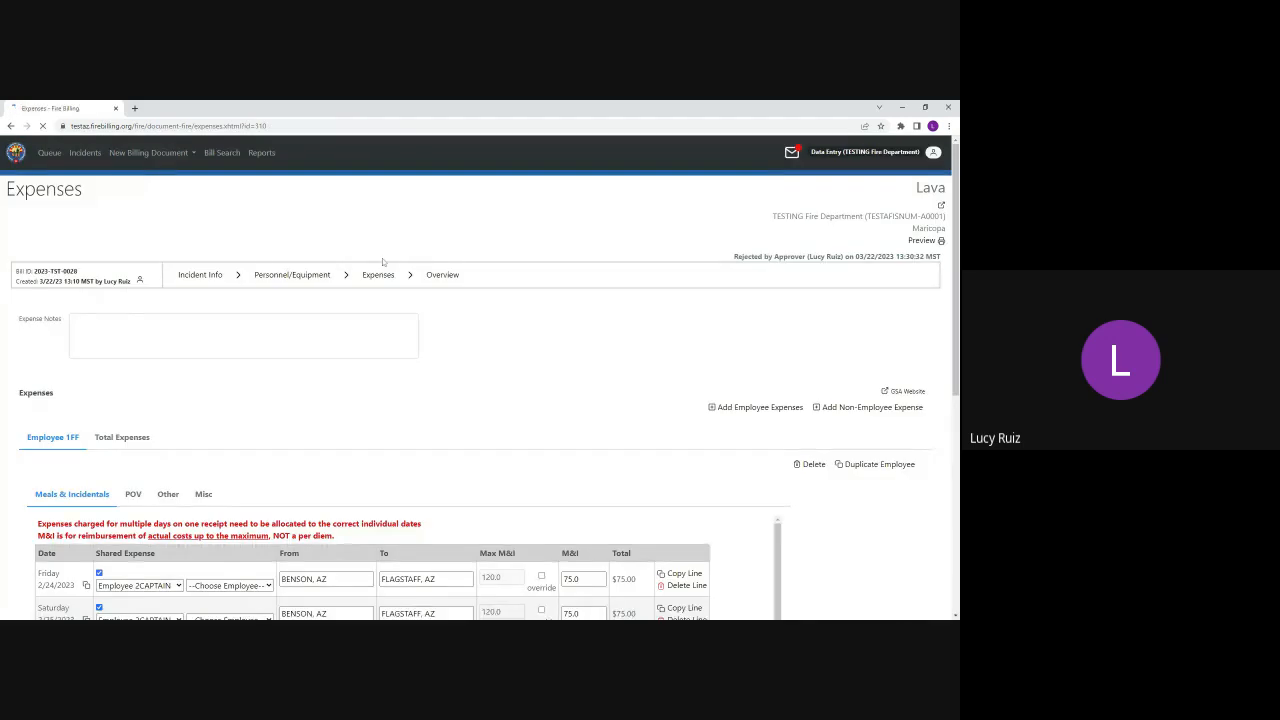
pyautogui.scroll(-3, 383, 262)
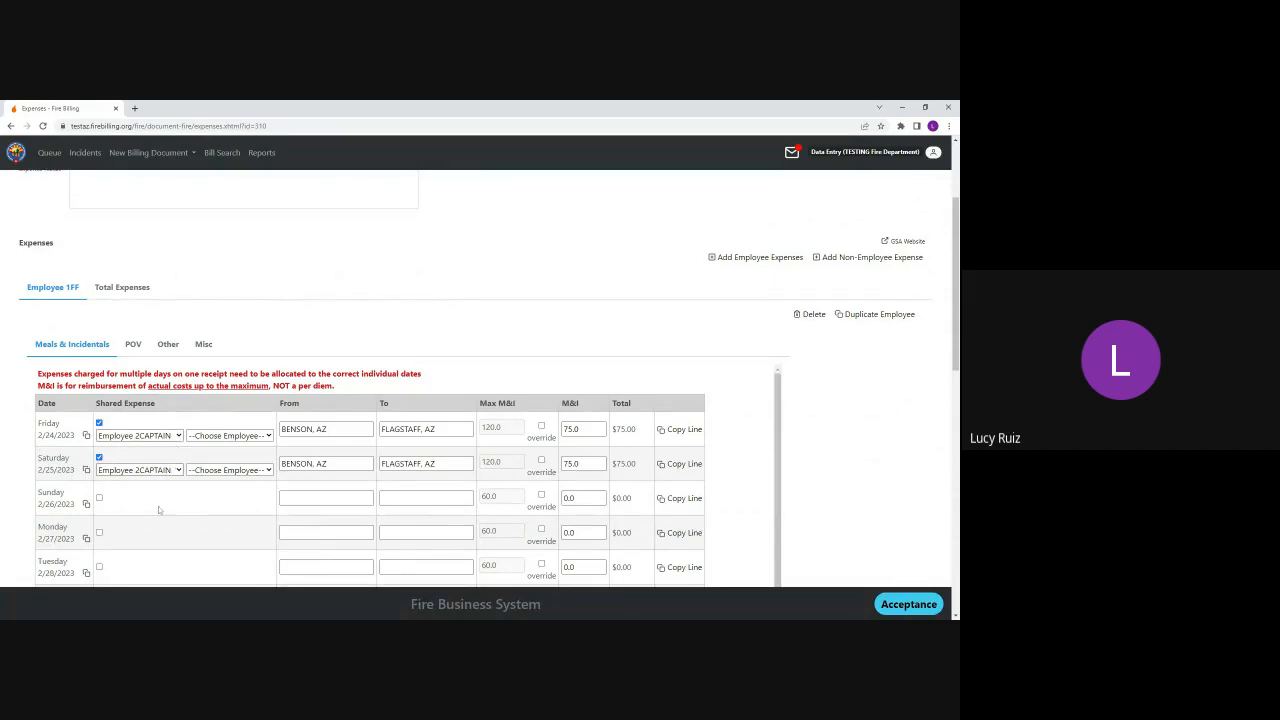
pyautogui.click(268, 437)
pyautogui.click(216, 473)
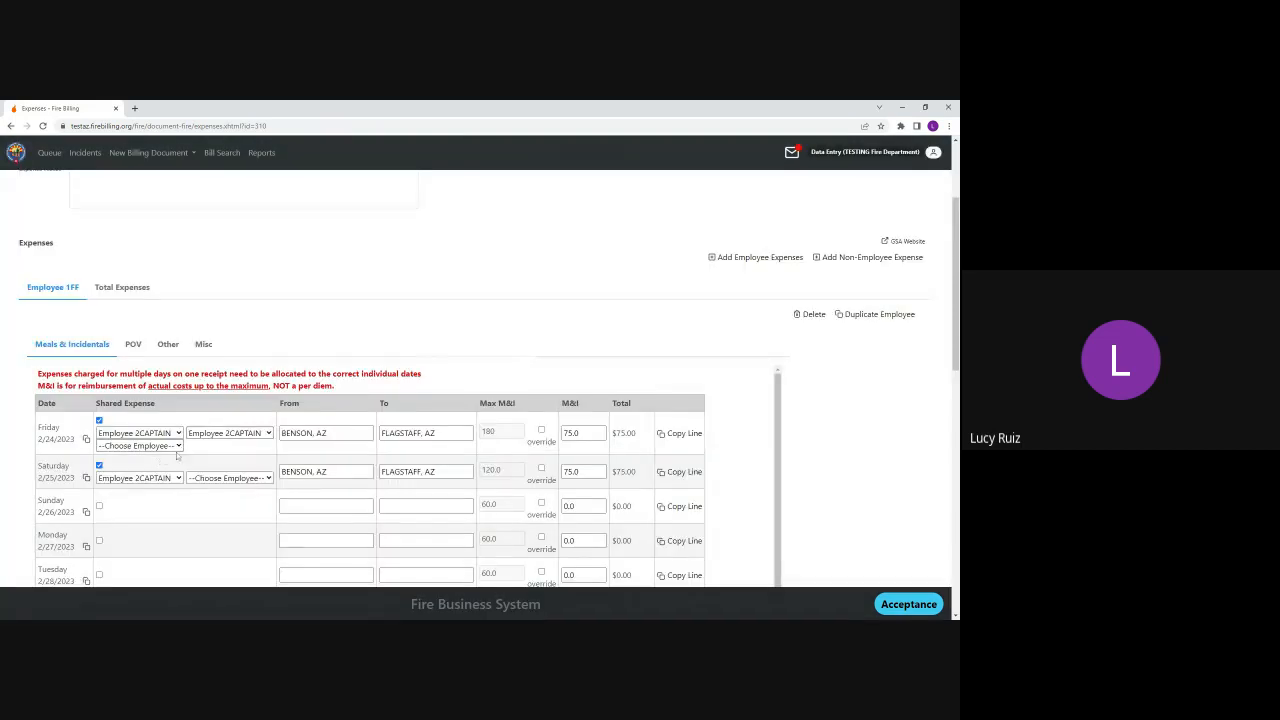
pyautogui.click(178, 455)
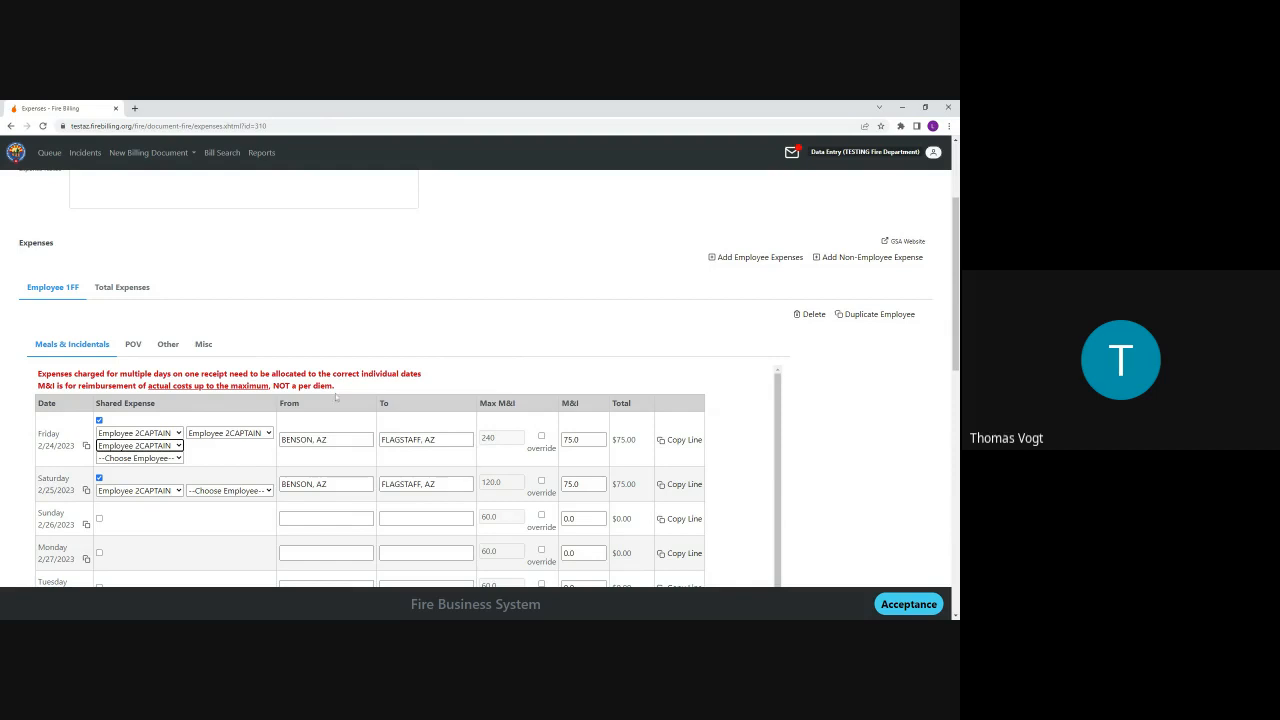
pyautogui.scroll(3, 335, 397)
pyautogui.click(205, 276)
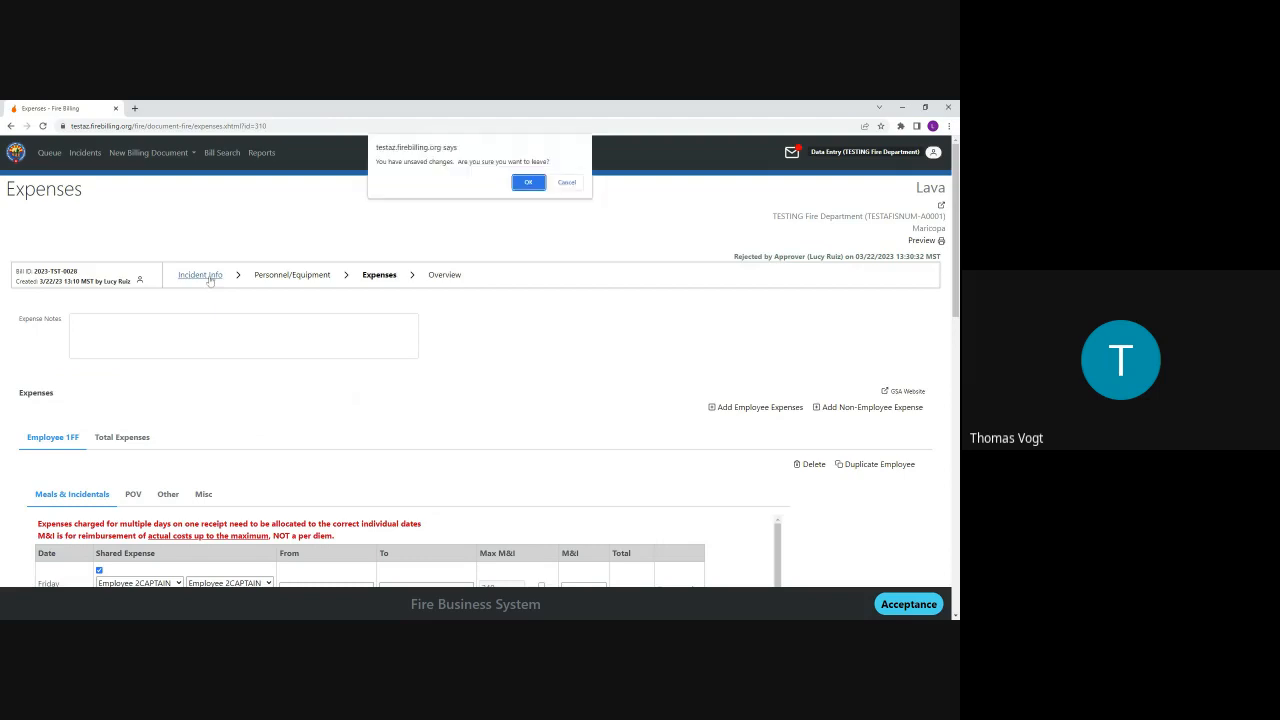
pyautogui.click(526, 183)
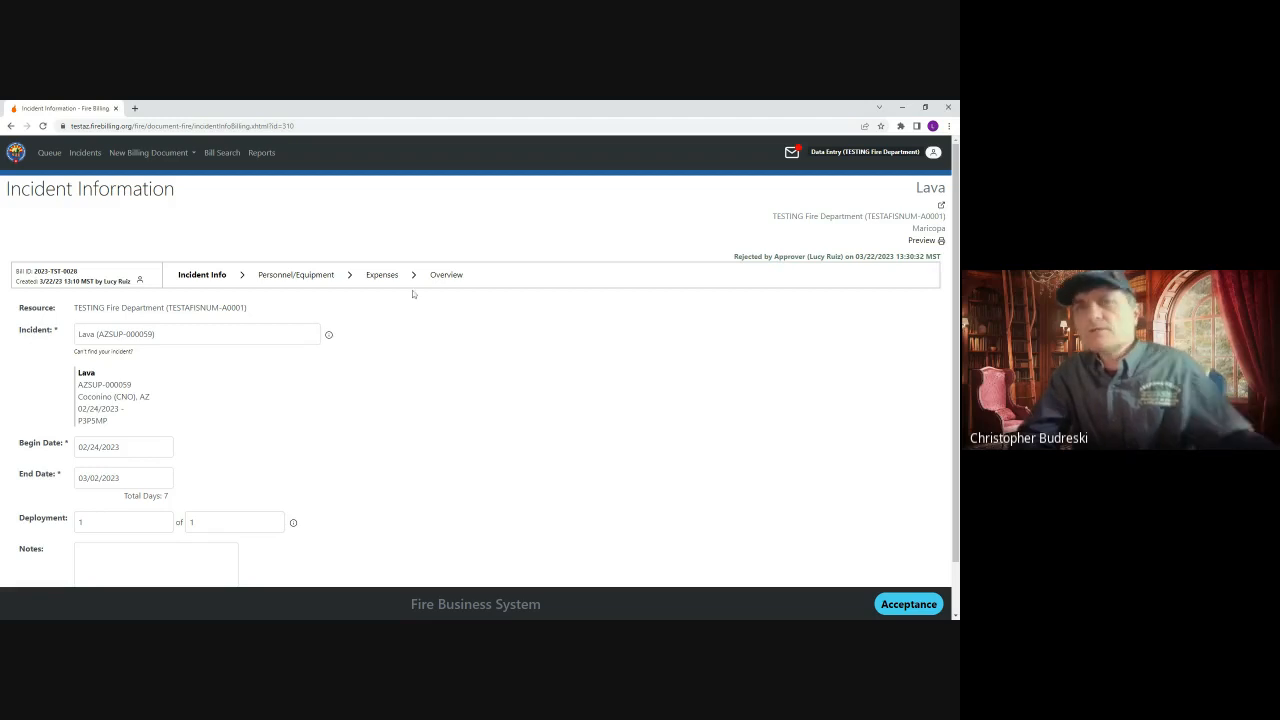
# - Download the bill packet from the bill's overview and open bill-packet-310.zip
pyautogui.click(447, 276)
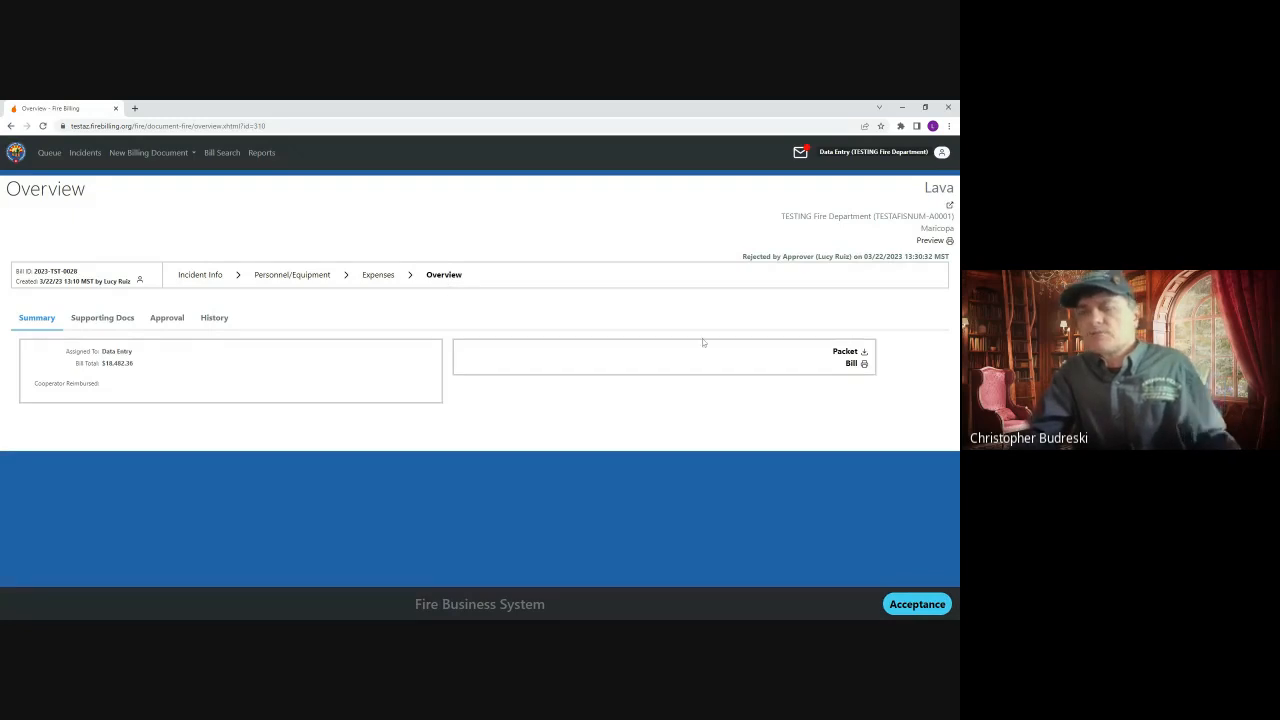
pyautogui.click(846, 354)
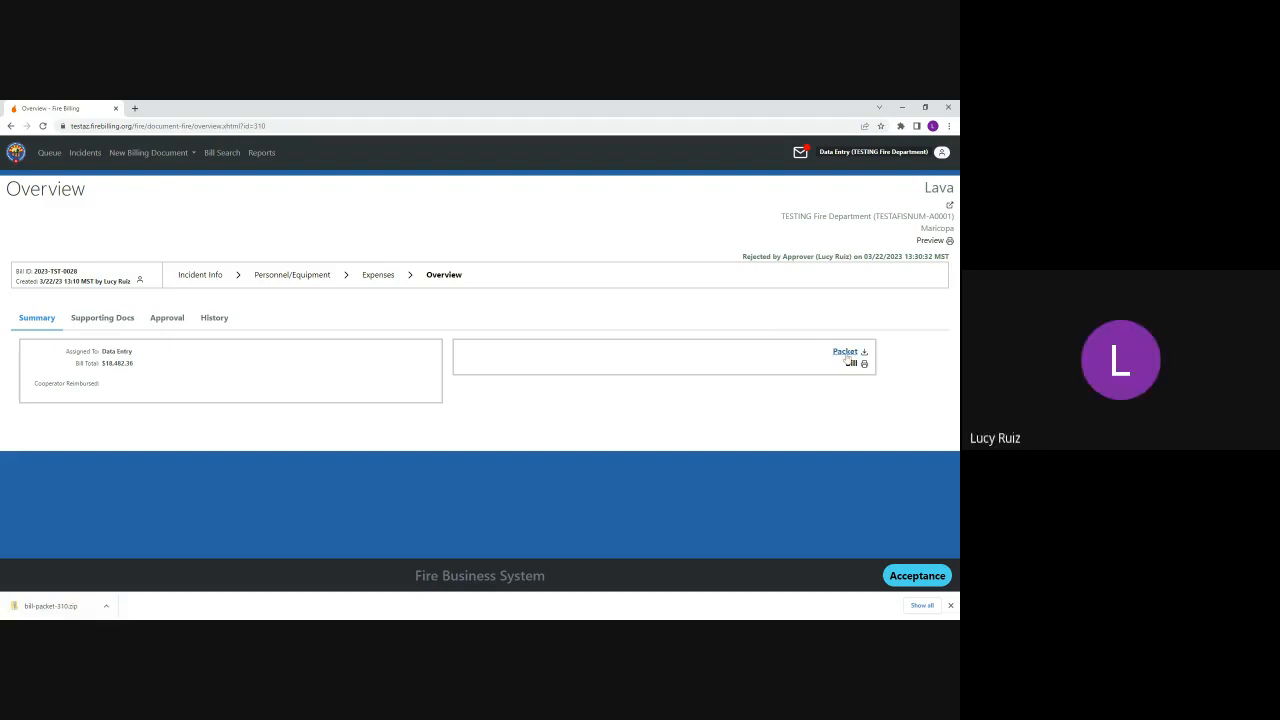
pyautogui.click(50, 606)
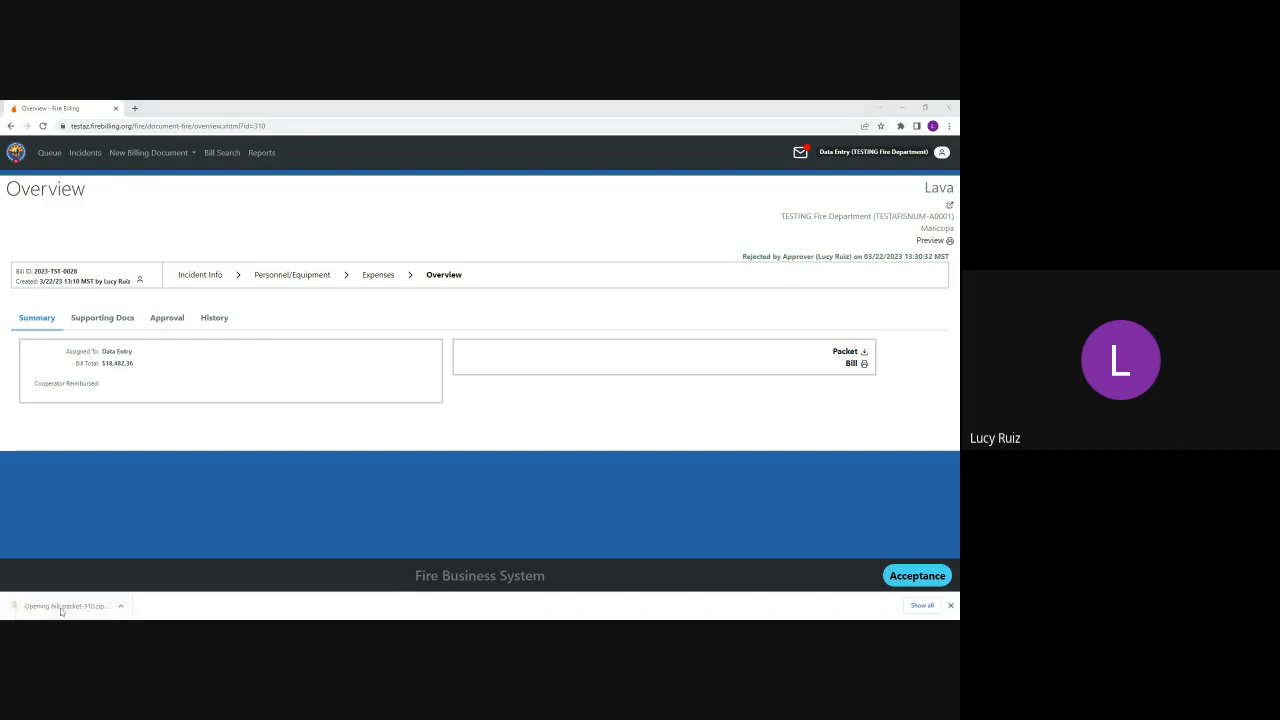
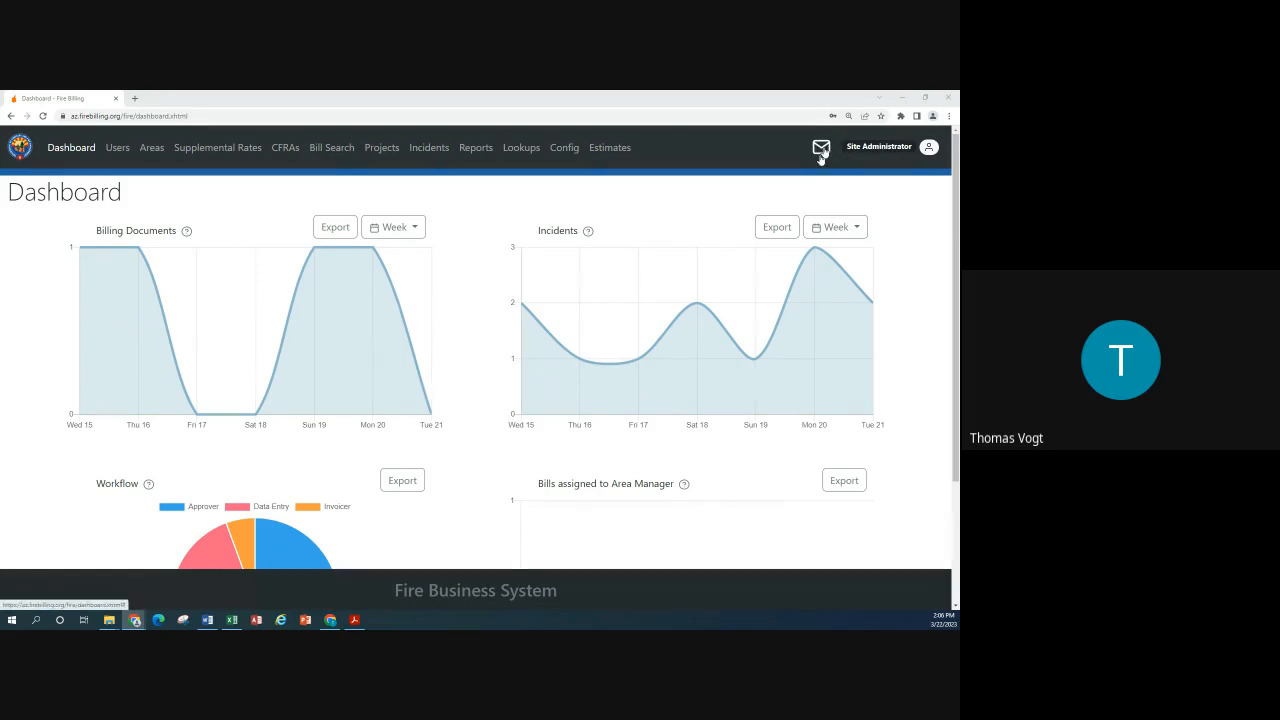
# - Open the alert preferences from the account's alerts
pyautogui.click(821, 150)
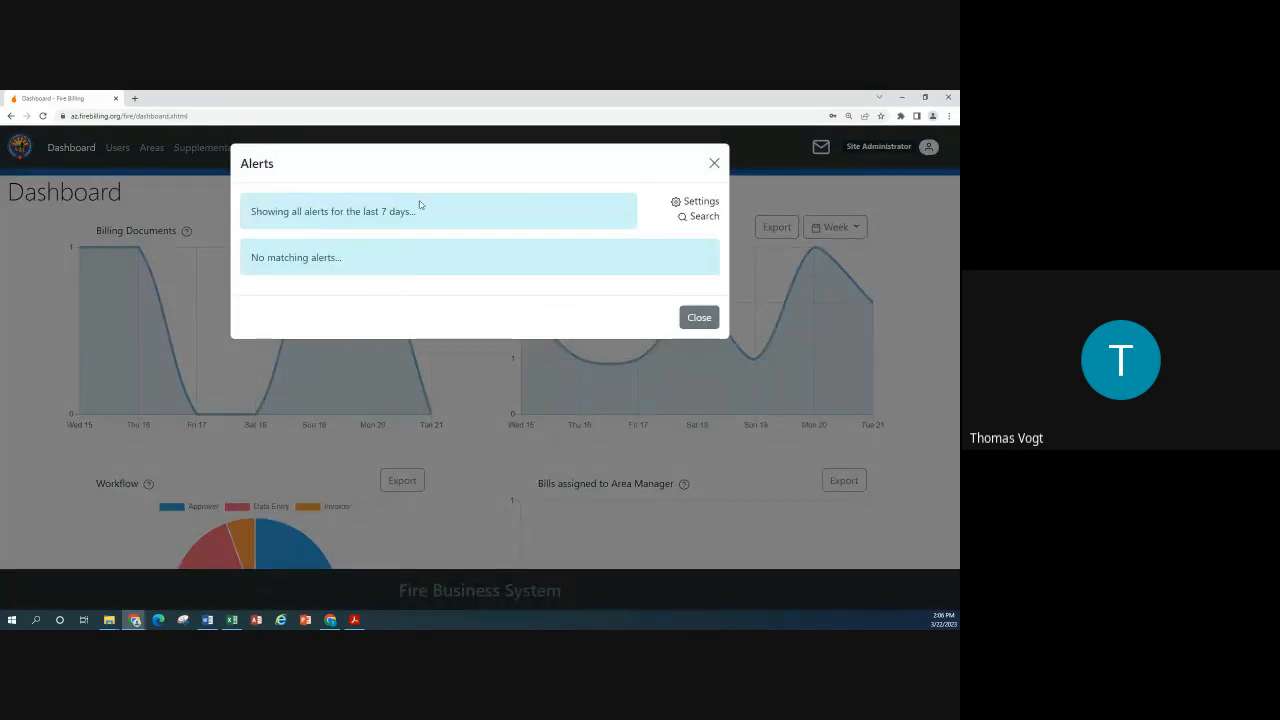
pyautogui.click(690, 202)
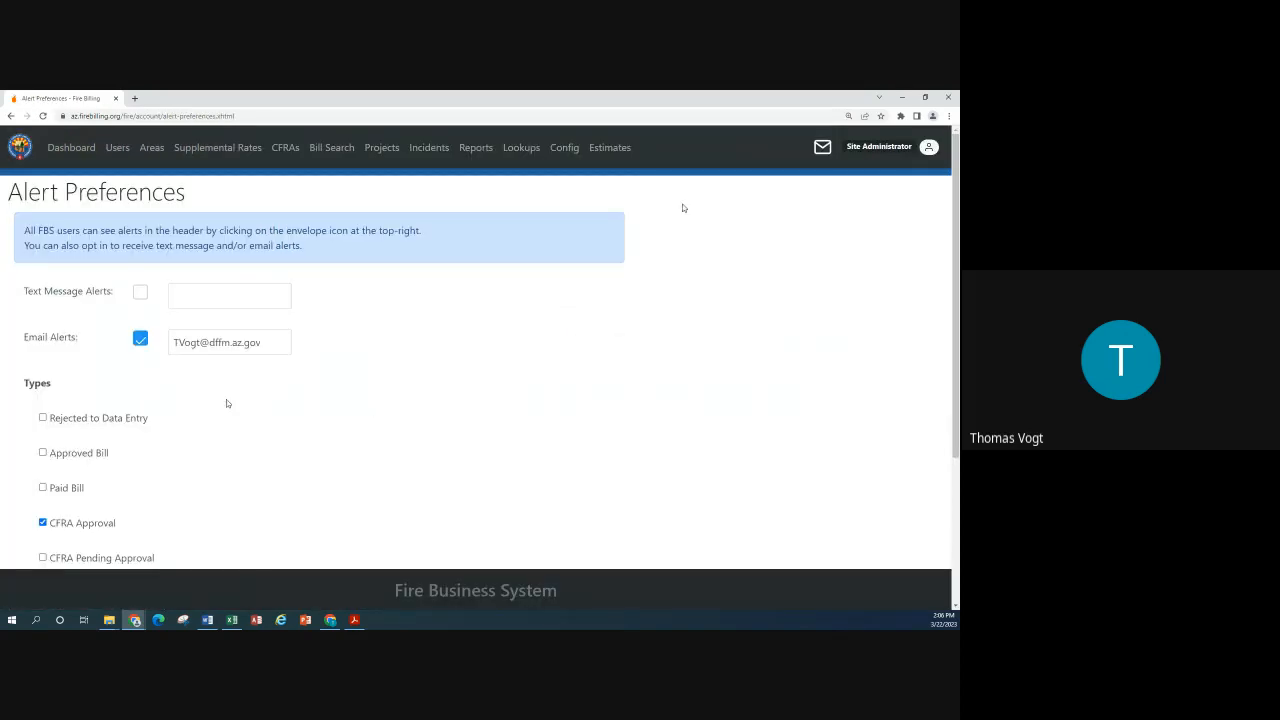
# - Try to enable text message alerts alongside email alerts
pyautogui.click(140, 295)
pyautogui.click(140, 341)
pyautogui.click(140, 340)
pyautogui.click(209, 300)
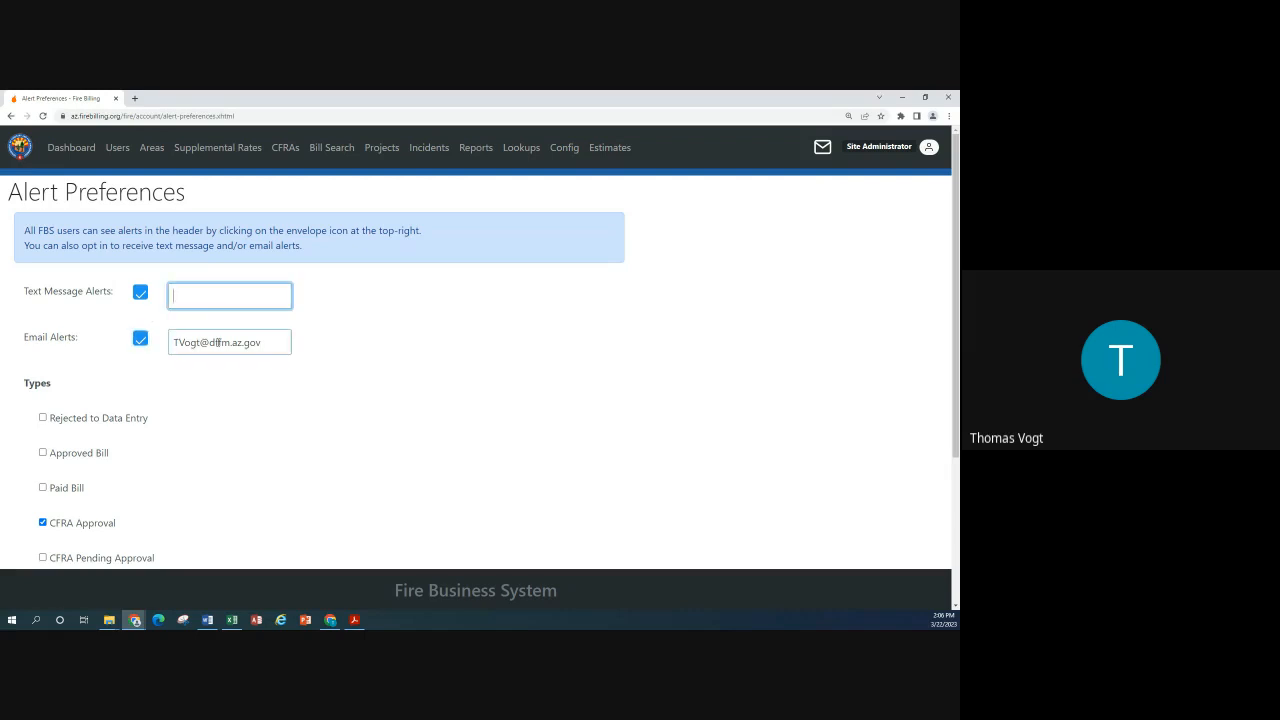
# - Examine the available alert types and their selection in the alert preferences
pyautogui.scroll(-2, 190, 463)
pyautogui.scroll(-1, 190, 463)
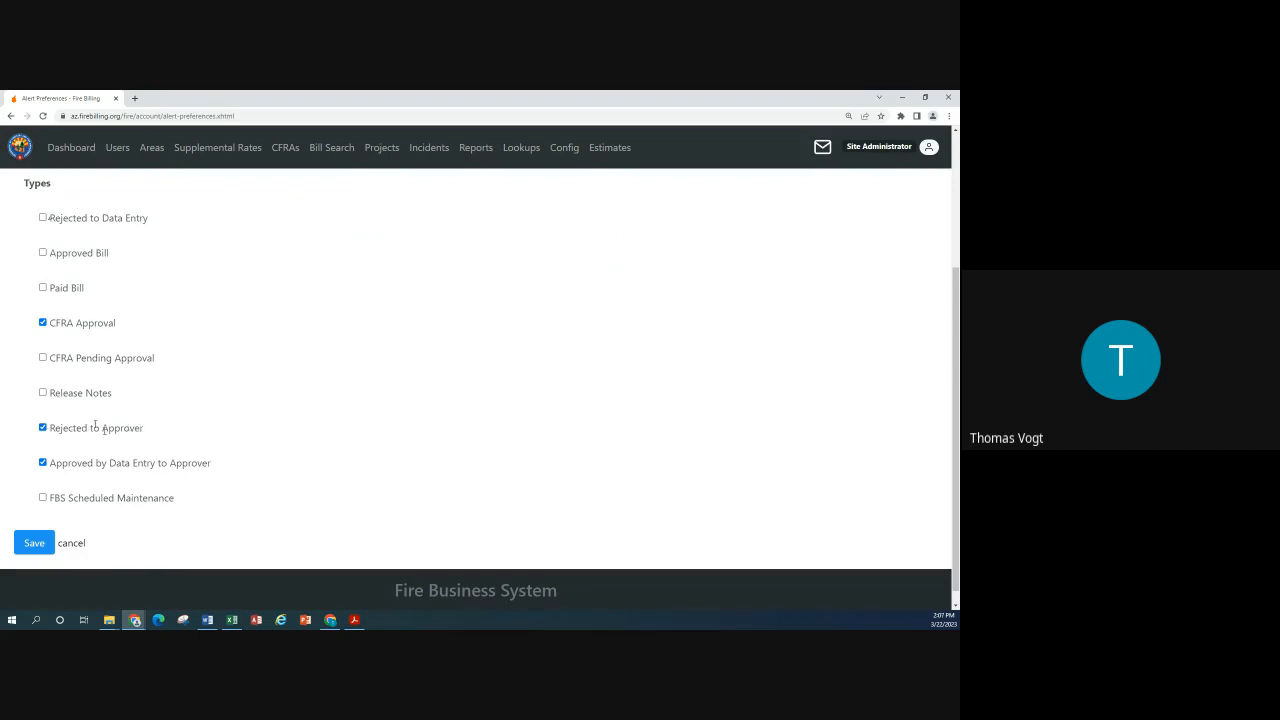
pyautogui.scroll(3, 200, 357)
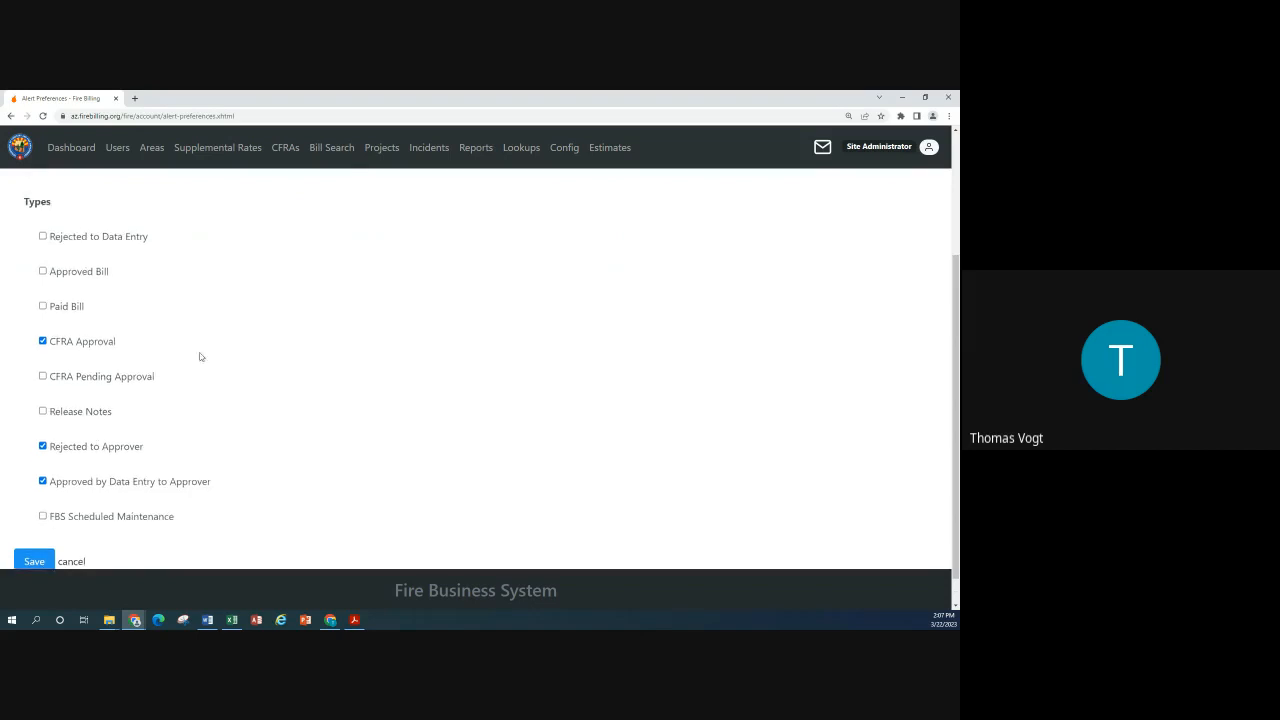
pyautogui.scroll(-3, 199, 335)
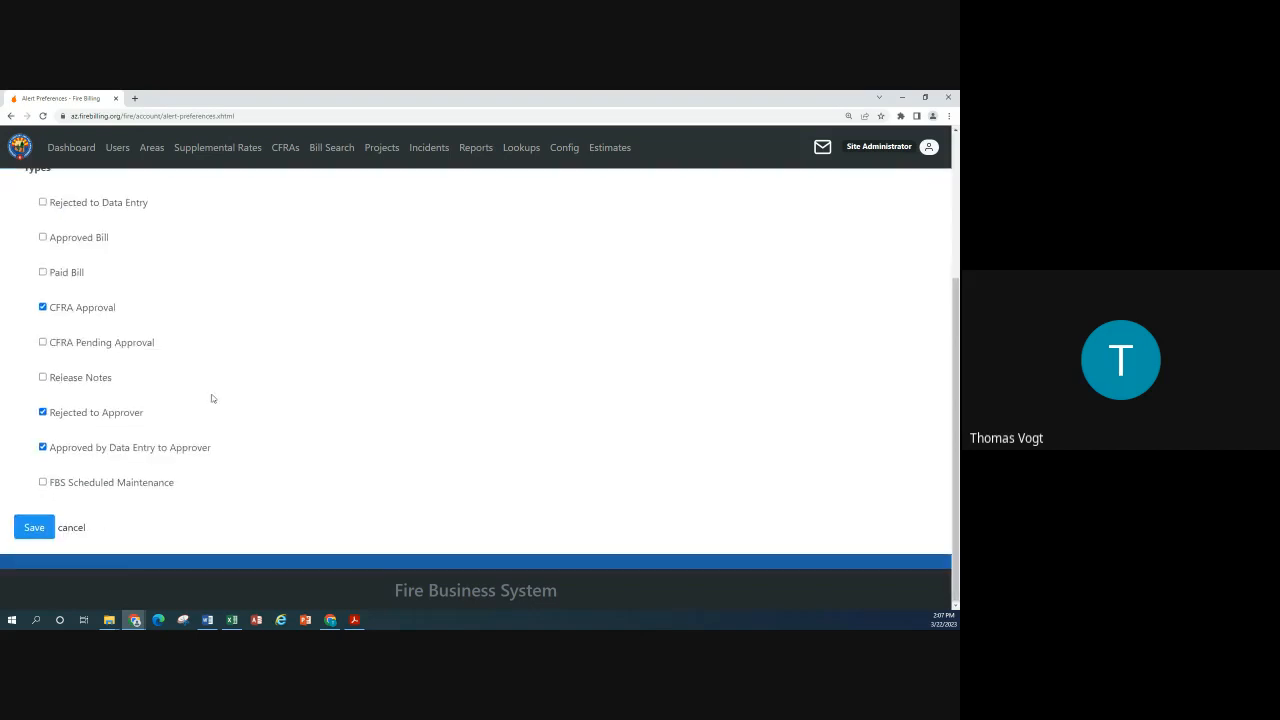
pyautogui.scroll(3, 209, 357)
pyautogui.scroll(-3, 240, 366)
pyautogui.scroll(3, 187, 393)
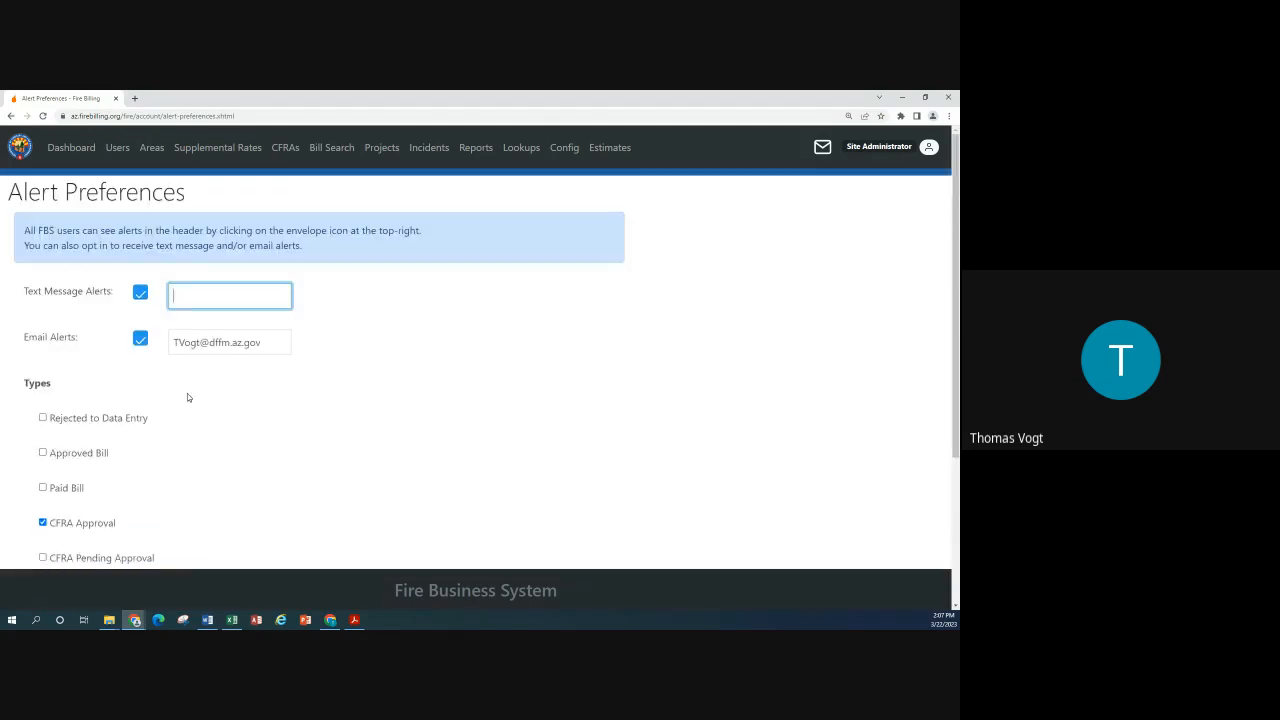
pyautogui.scroll(-1, 171, 395)
pyautogui.scroll(-3, 171, 393)
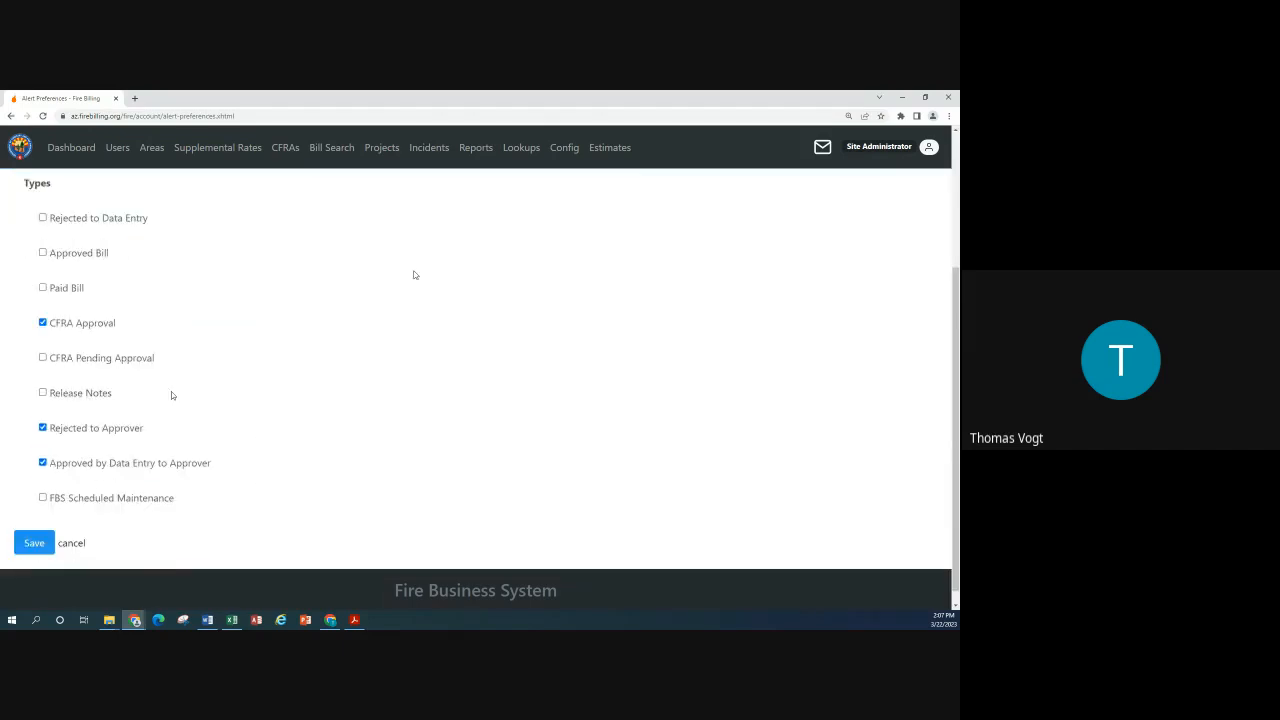
pyautogui.scroll(2, 395, 285)
pyautogui.scroll(1, 395, 285)
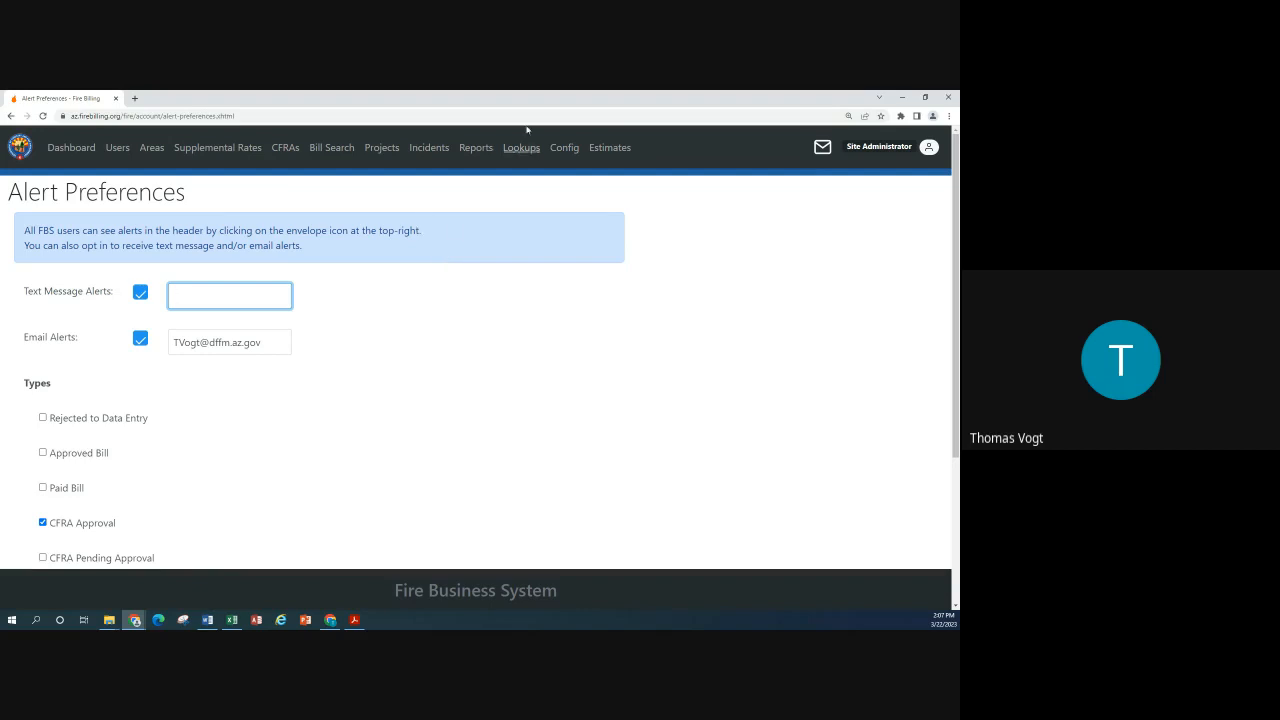
# - Sign out of the Site Administrator account and switch away from the login window
pyautogui.click(888, 150)
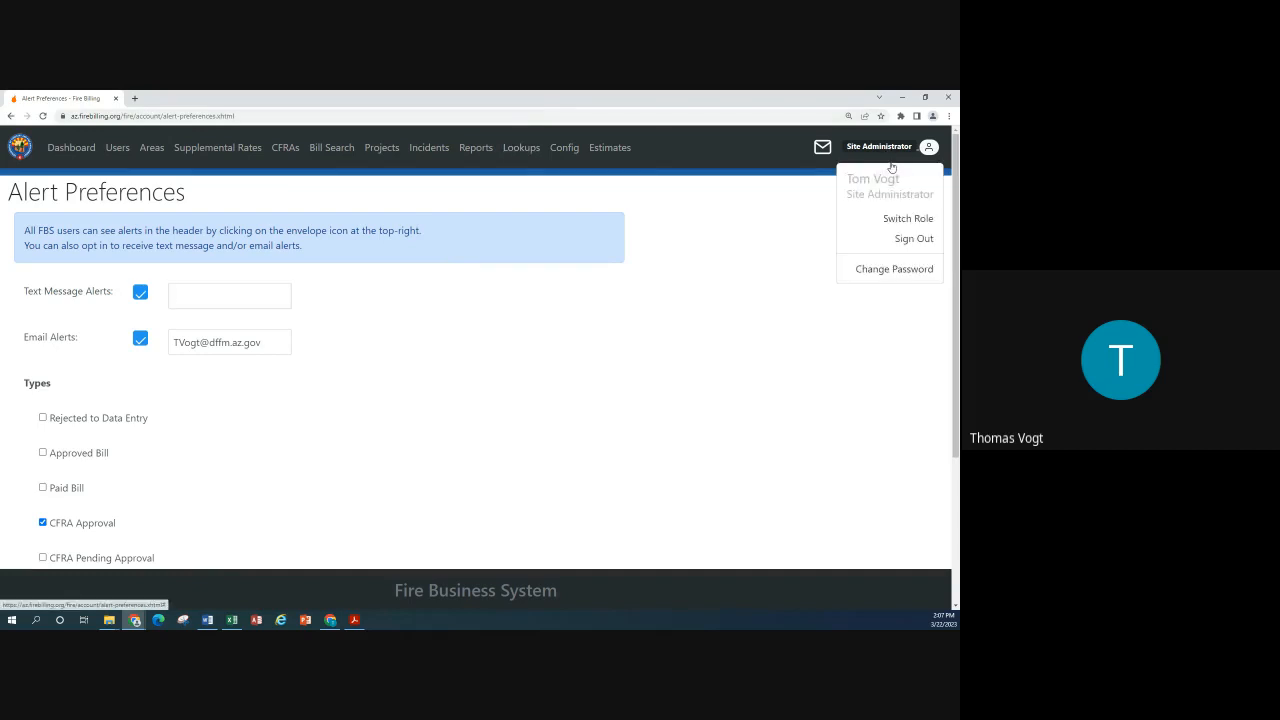
pyautogui.click(911, 239)
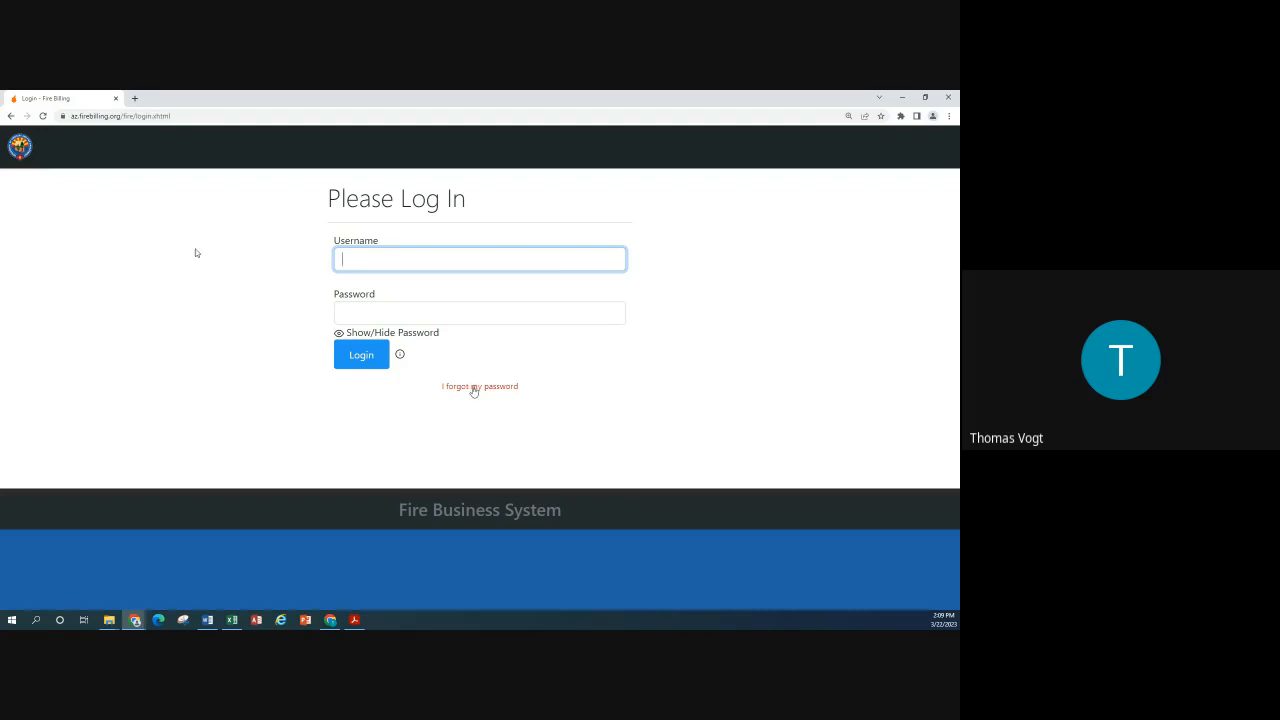
pyautogui.hotkey('alt', 'Tab')
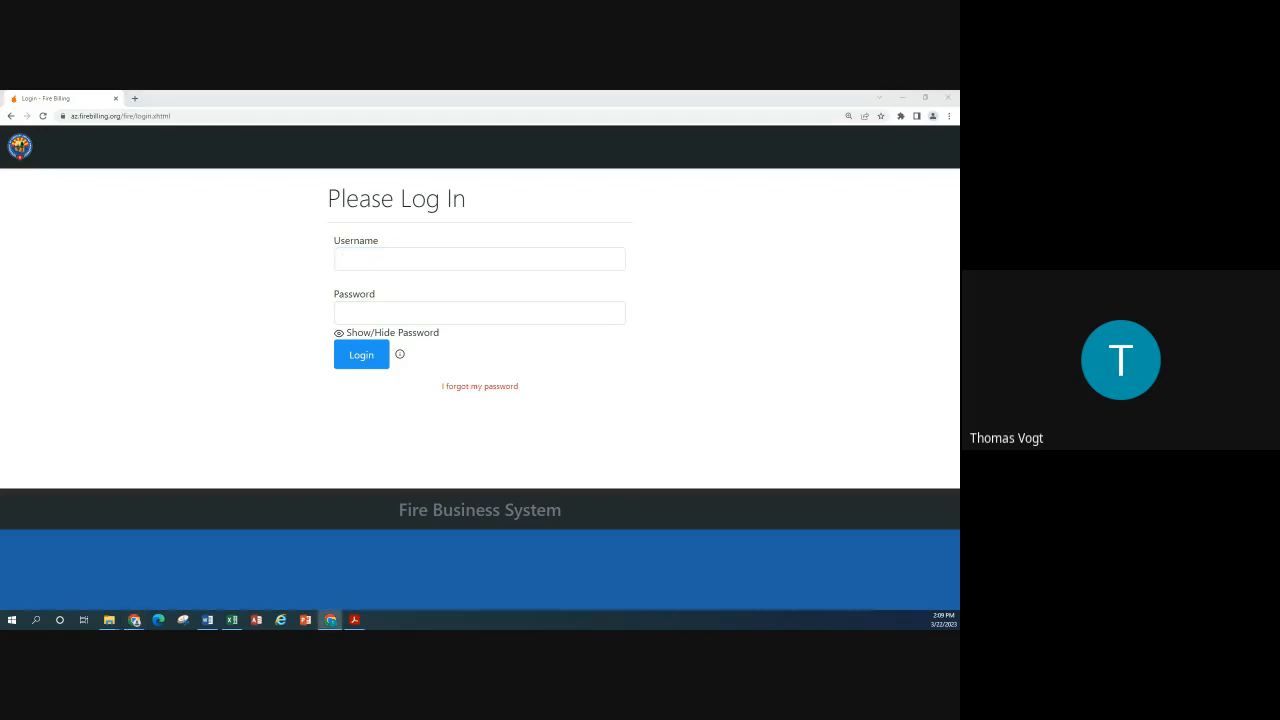